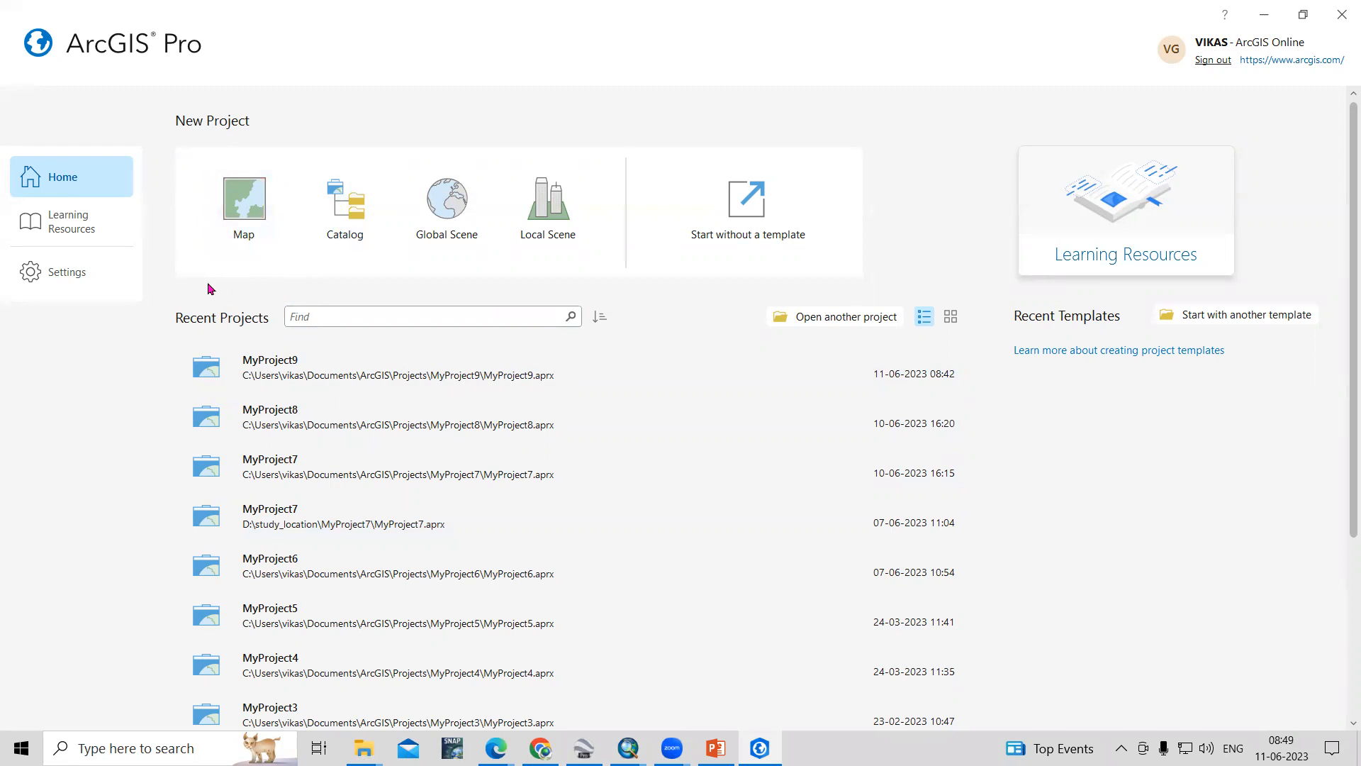
Search the computer for "arc" to locate the ArcGIS Pro application.
click(134, 748)
text(arc)
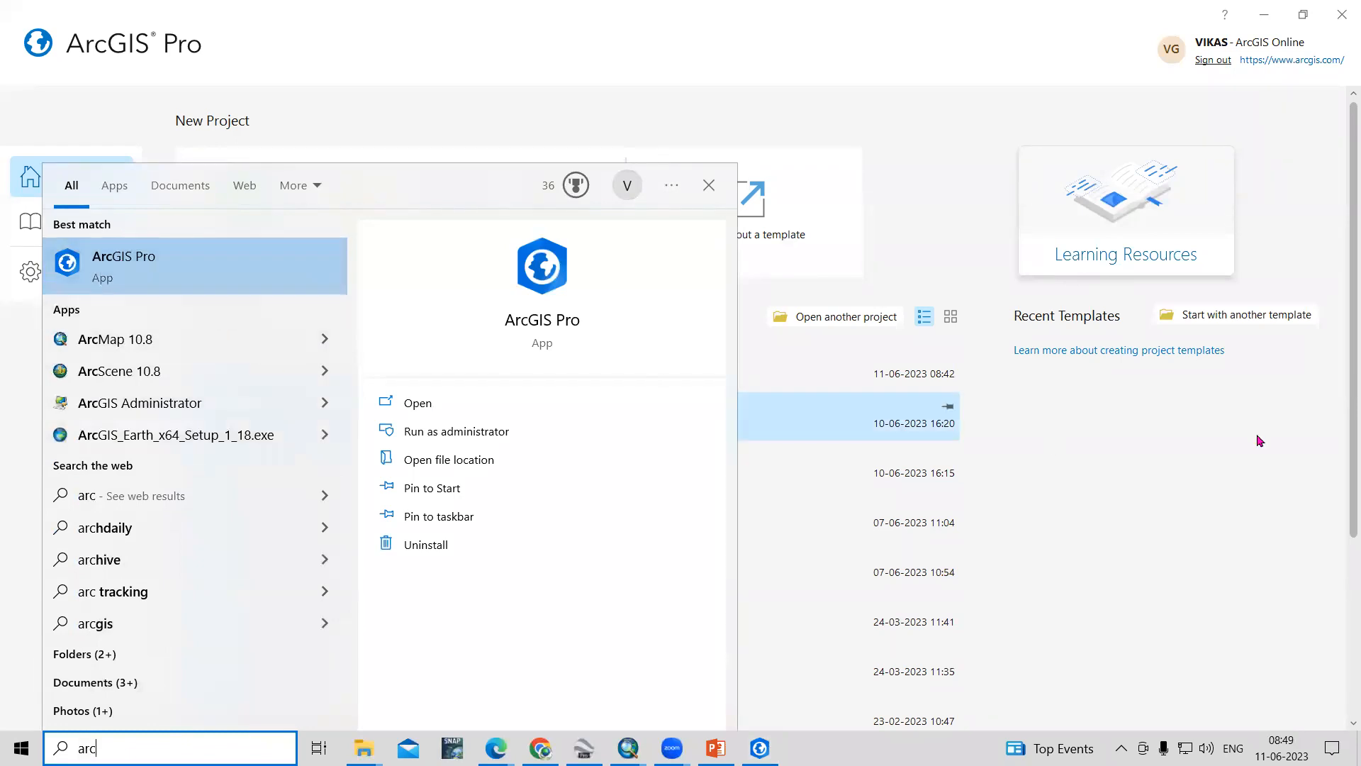
click(1198, 448)
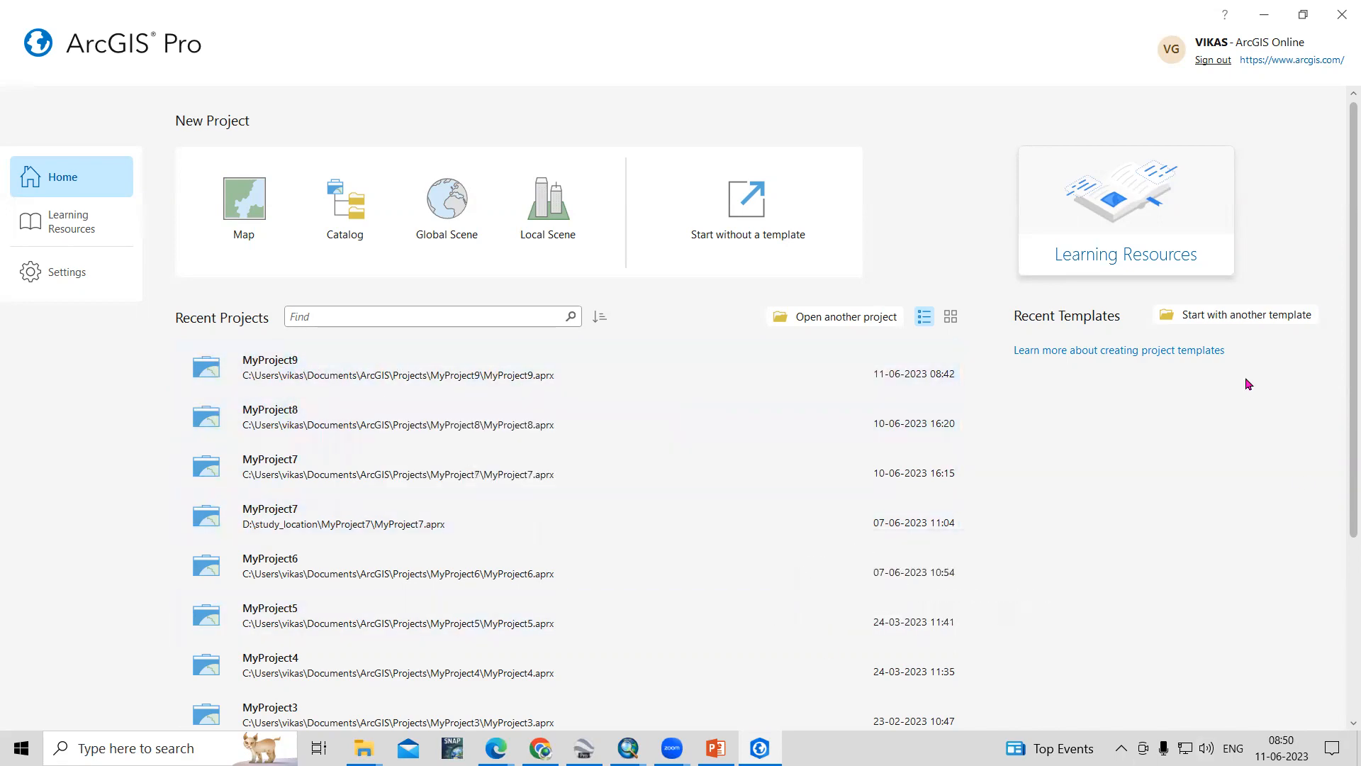
Look through the Learning Resources page with its quick-start tutorials and return to the start page.
click(1111, 222)
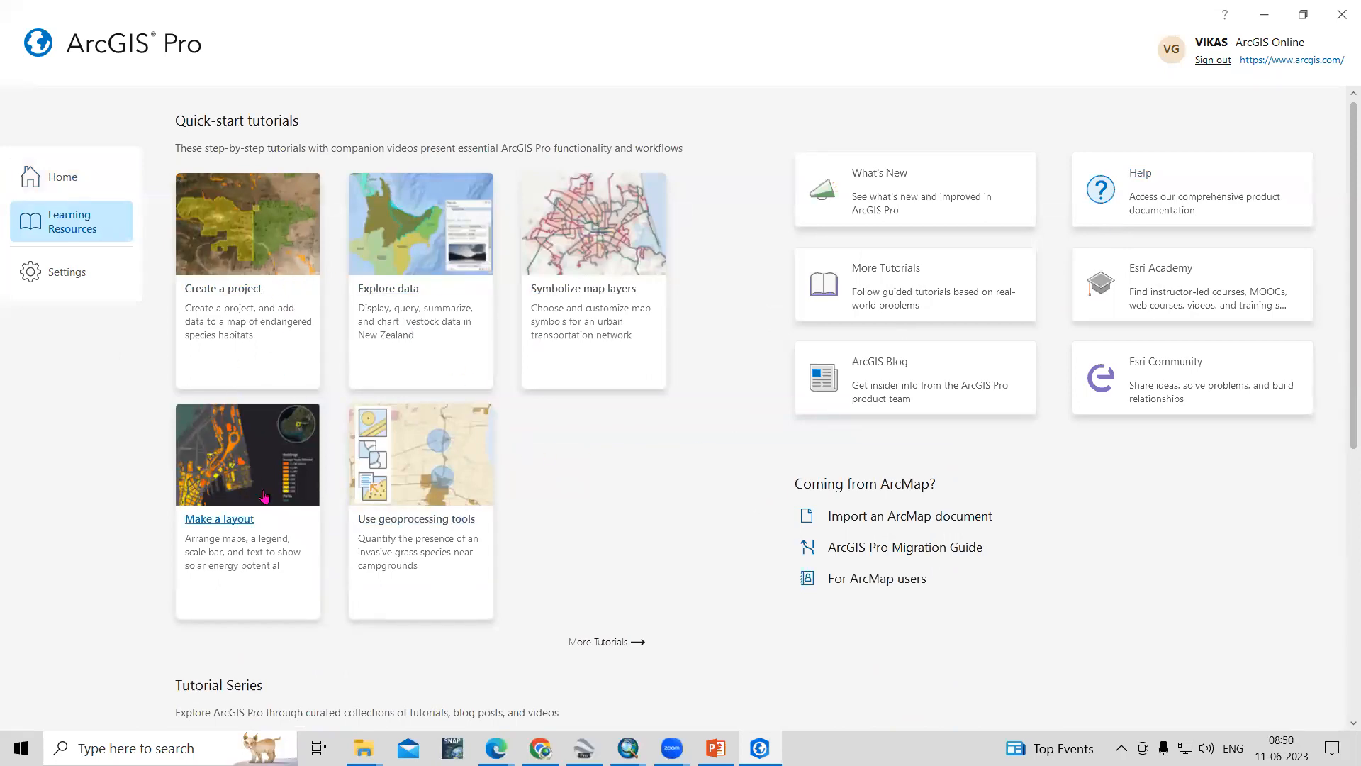
scroll(582, 496, down, 5)
scroll(642, 547, up, 5)
click(50, 177)
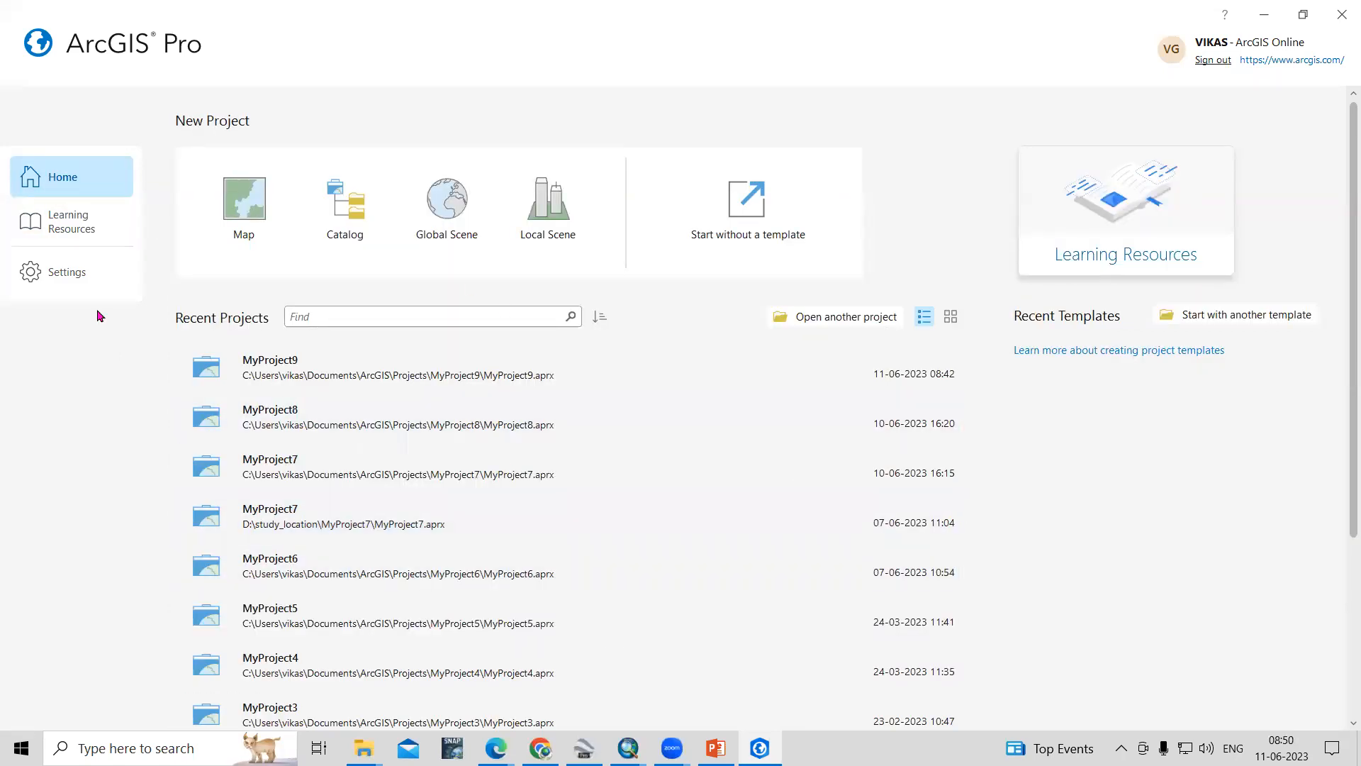
Create a new Map project named MyProject10 in its own folder at the default projects location.
click(245, 226)
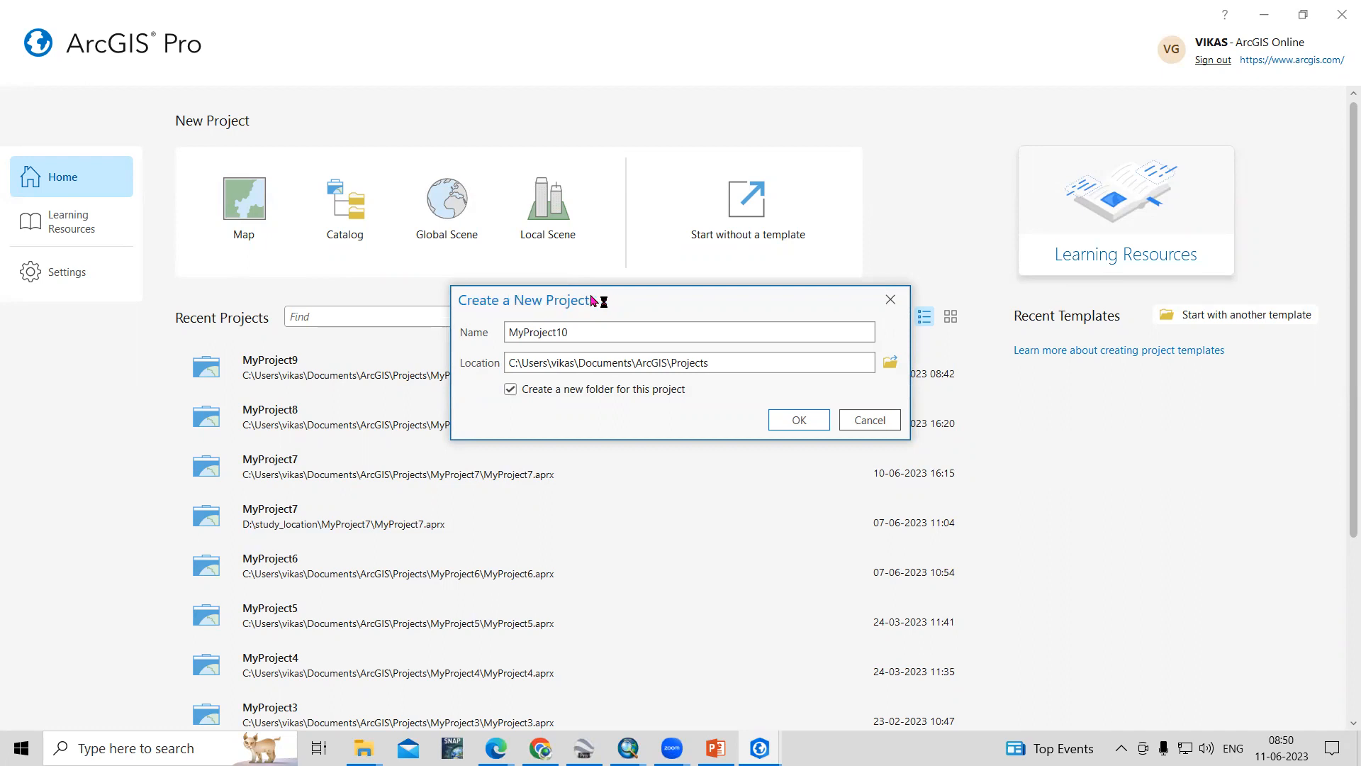
click(805, 423)
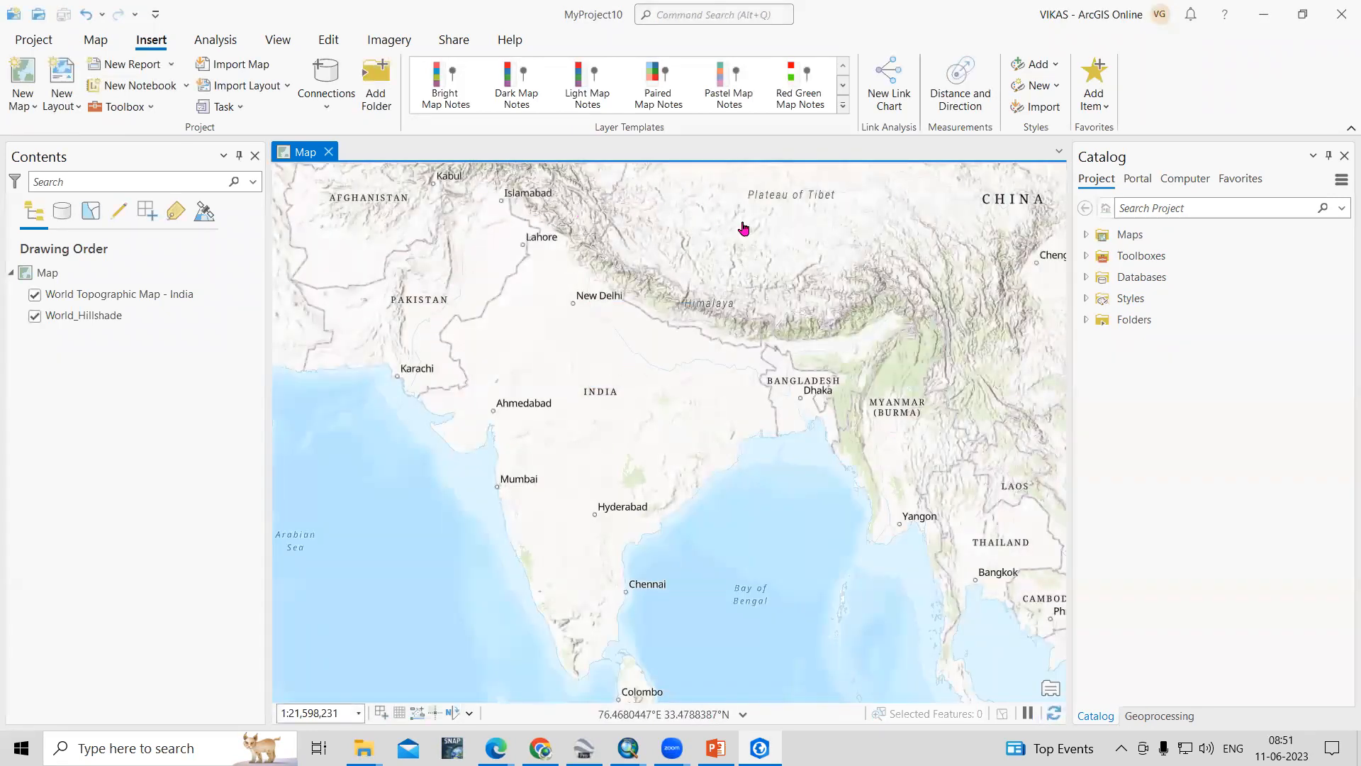
Zoom the map to the full extent of the World Topographic Map - India layer and select the World_Hillshade layer.
click(118, 325)
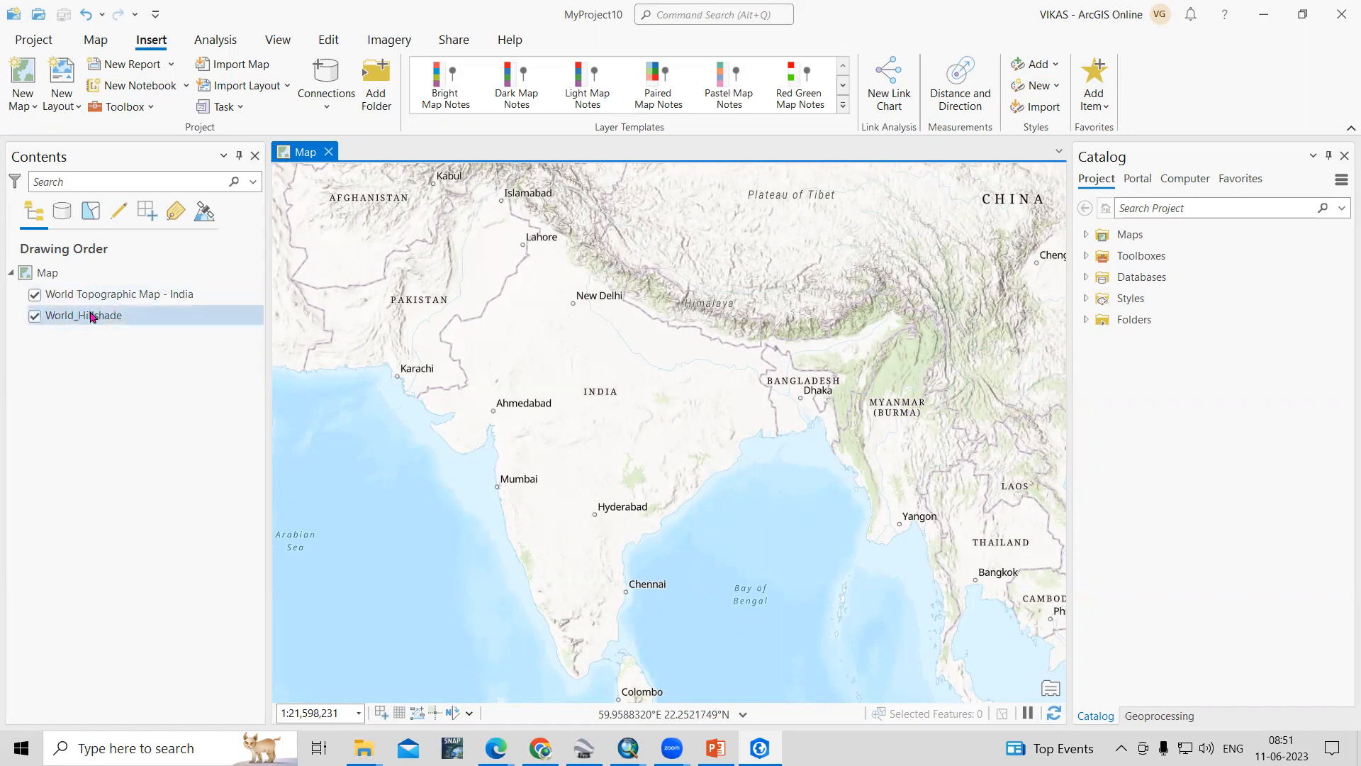
click(139, 296)
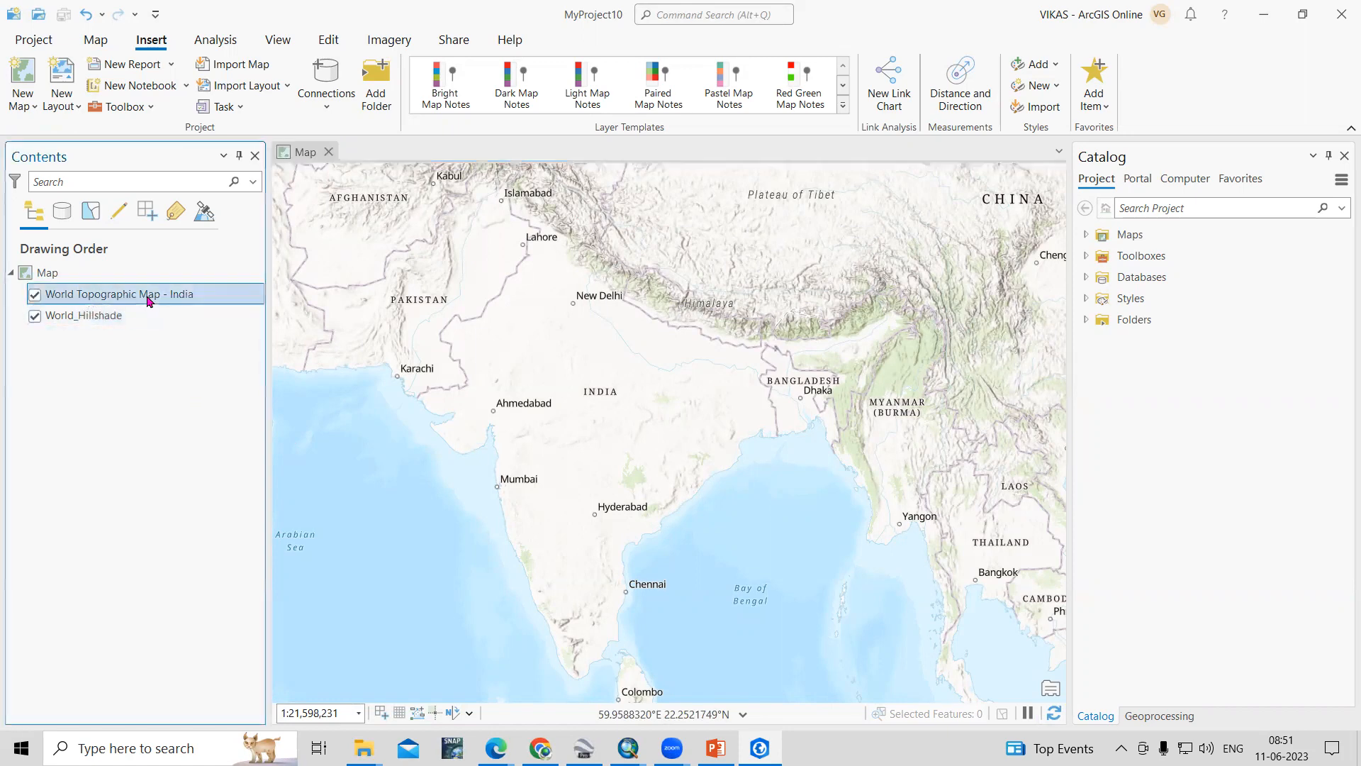
right_click(149, 298)
click(208, 387)
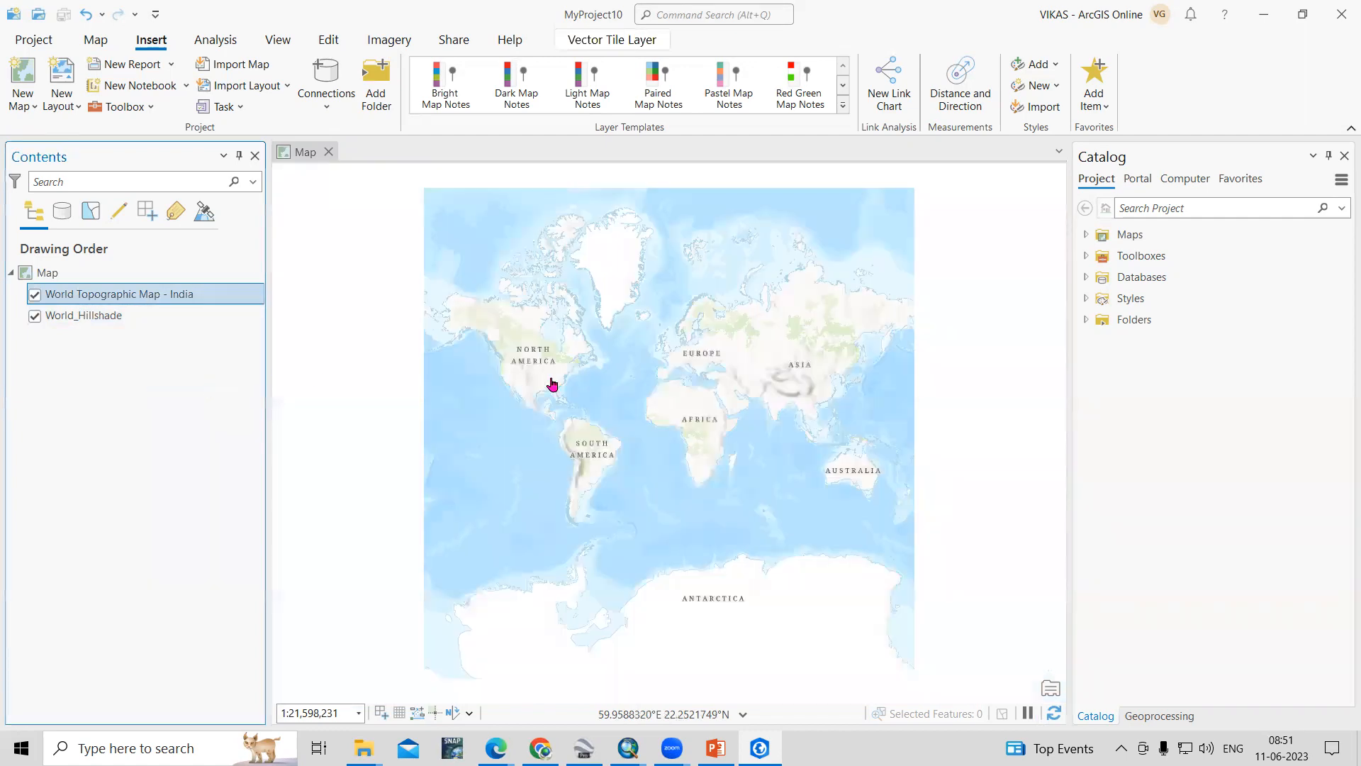
click(119, 323)
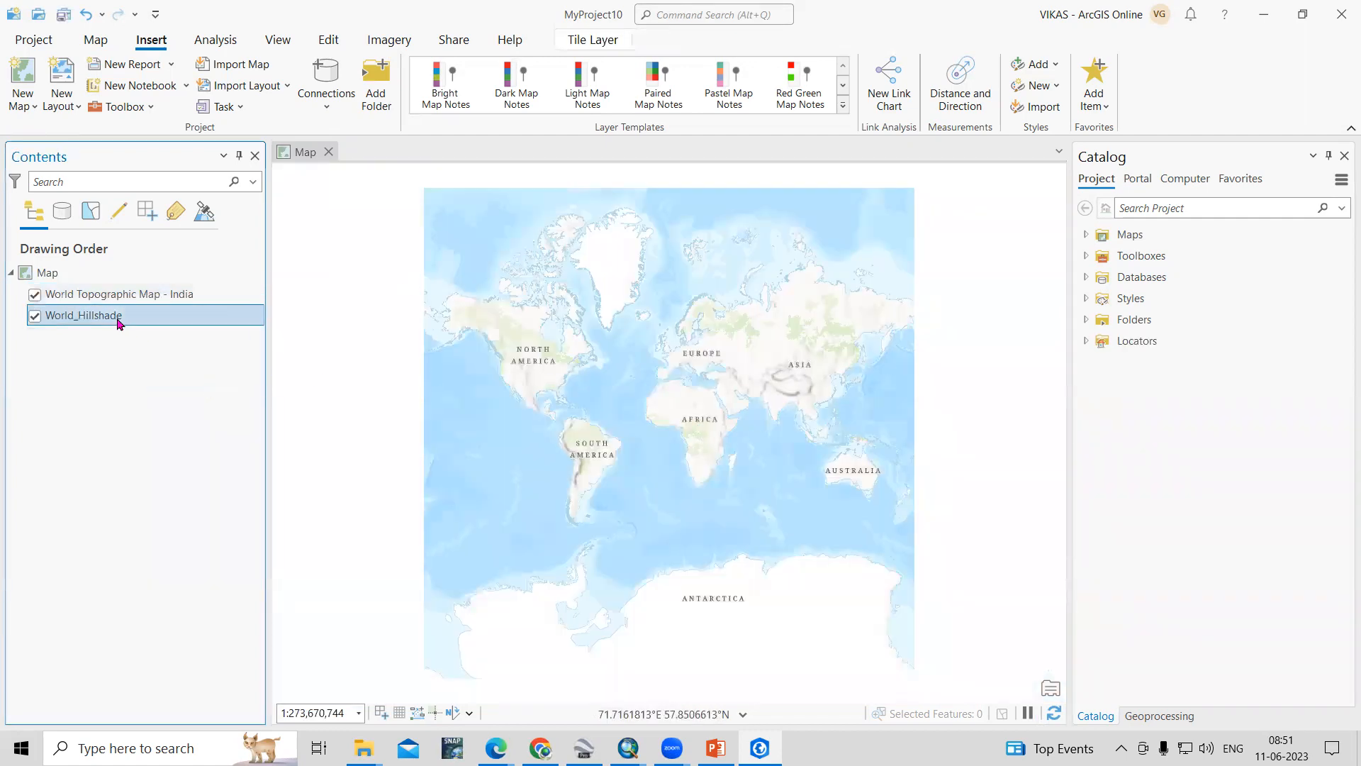
Examine the basemap at different scales from the Middle East across Asia to the Pacific, and return to India.
scroll(784, 395, up, 5)
drag(891, 517, 640, 300)
scroll(640, 301, down, 4)
scroll(737, 361, down, 3)
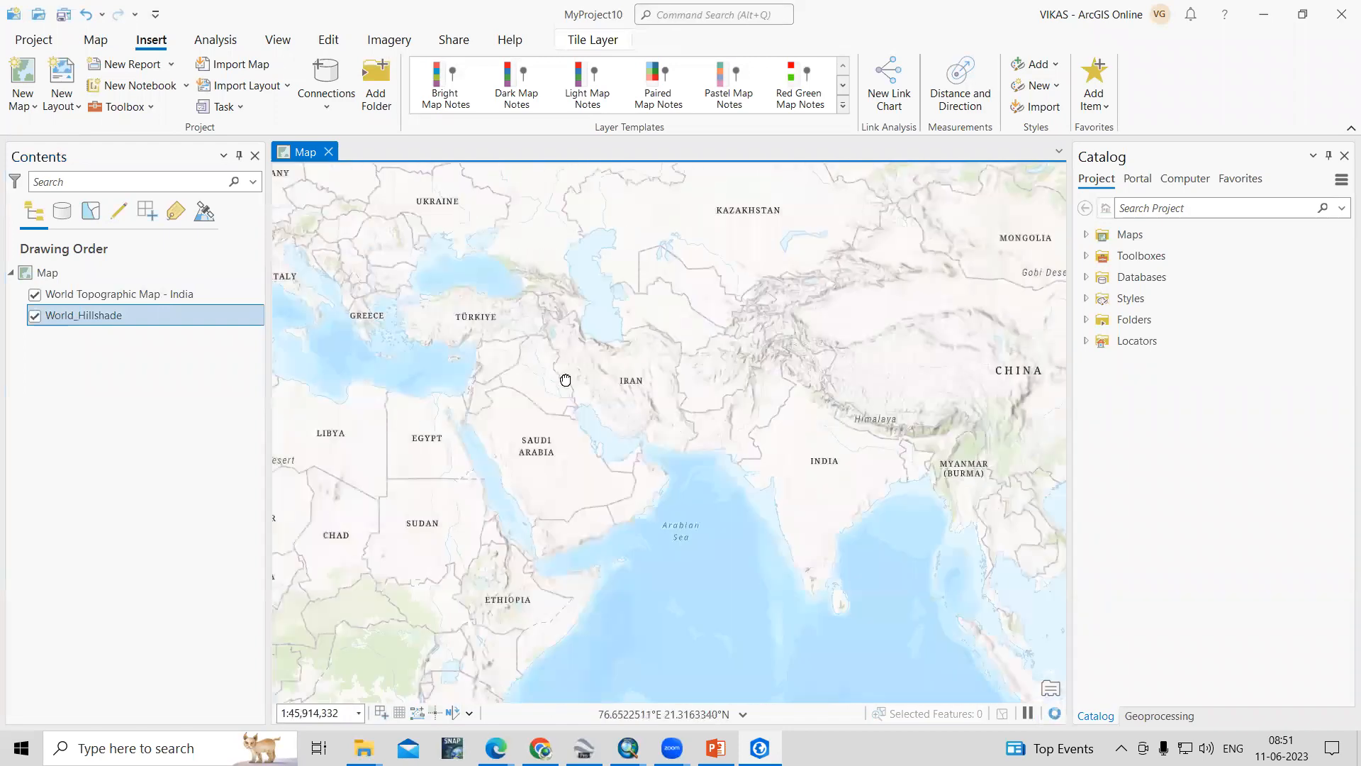
drag(565, 380, 551, 379)
scroll(589, 280, up, 8)
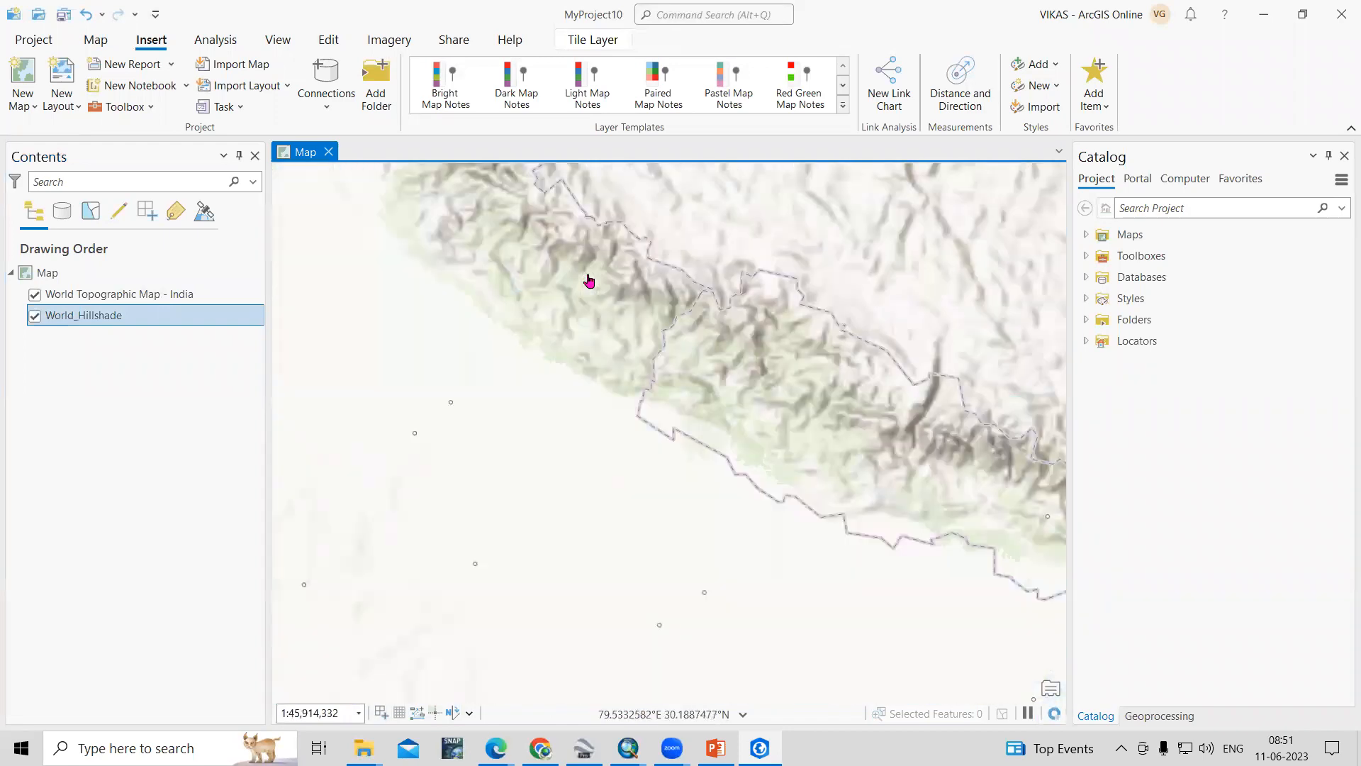
scroll(694, 460, down, 5)
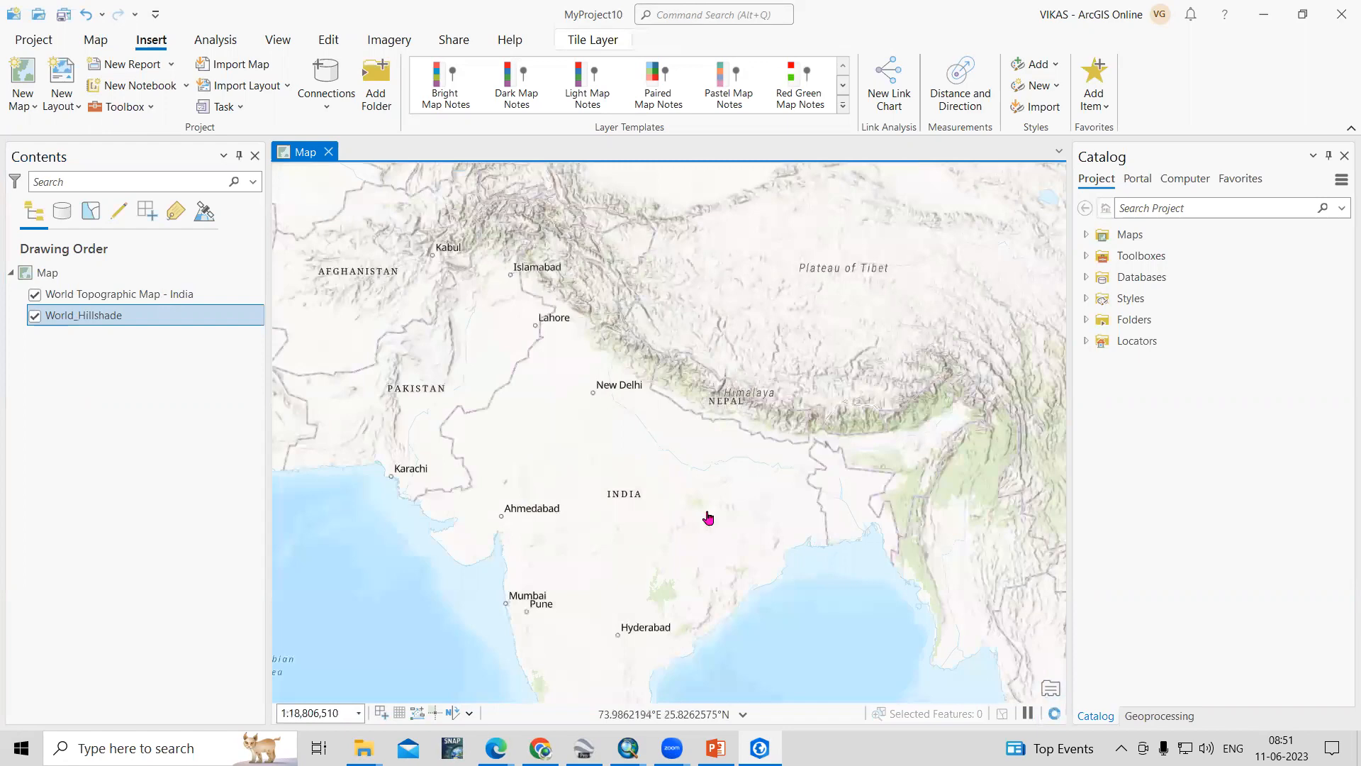
drag(777, 304, 719, 451)
drag(760, 275, 713, 383)
drag(791, 233, 726, 343)
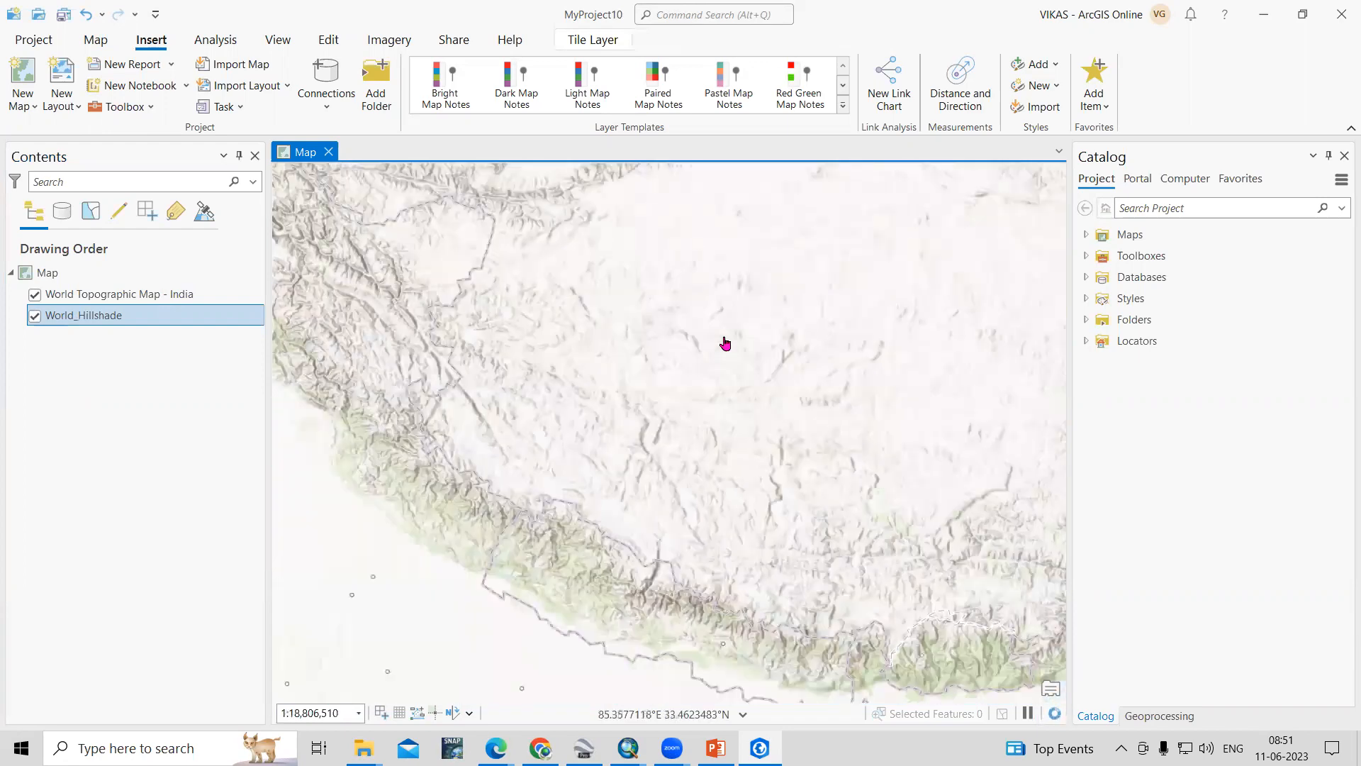
scroll(631, 389, down, 2)
drag(934, 278, 580, 388)
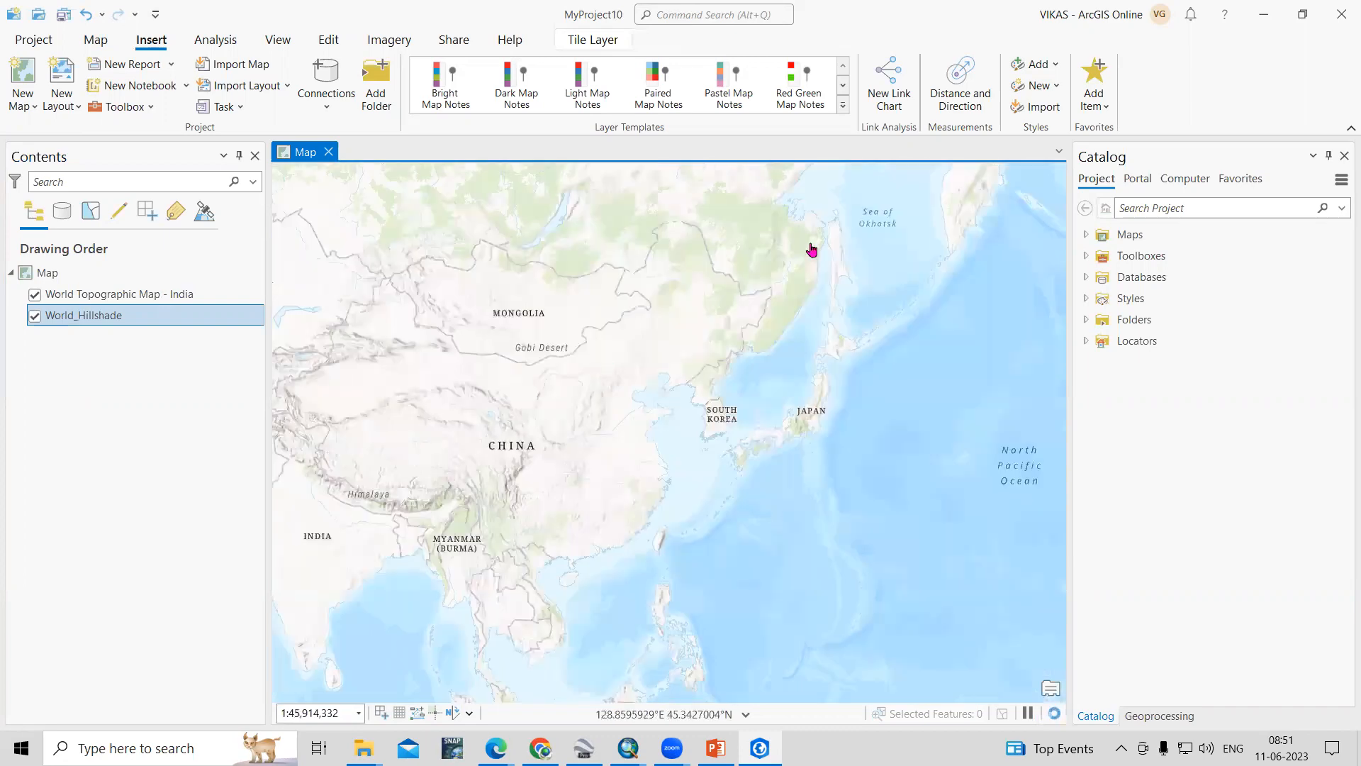
drag(669, 270, 524, 329)
drag(524, 421, 894, 327)
drag(556, 518, 835, 478)
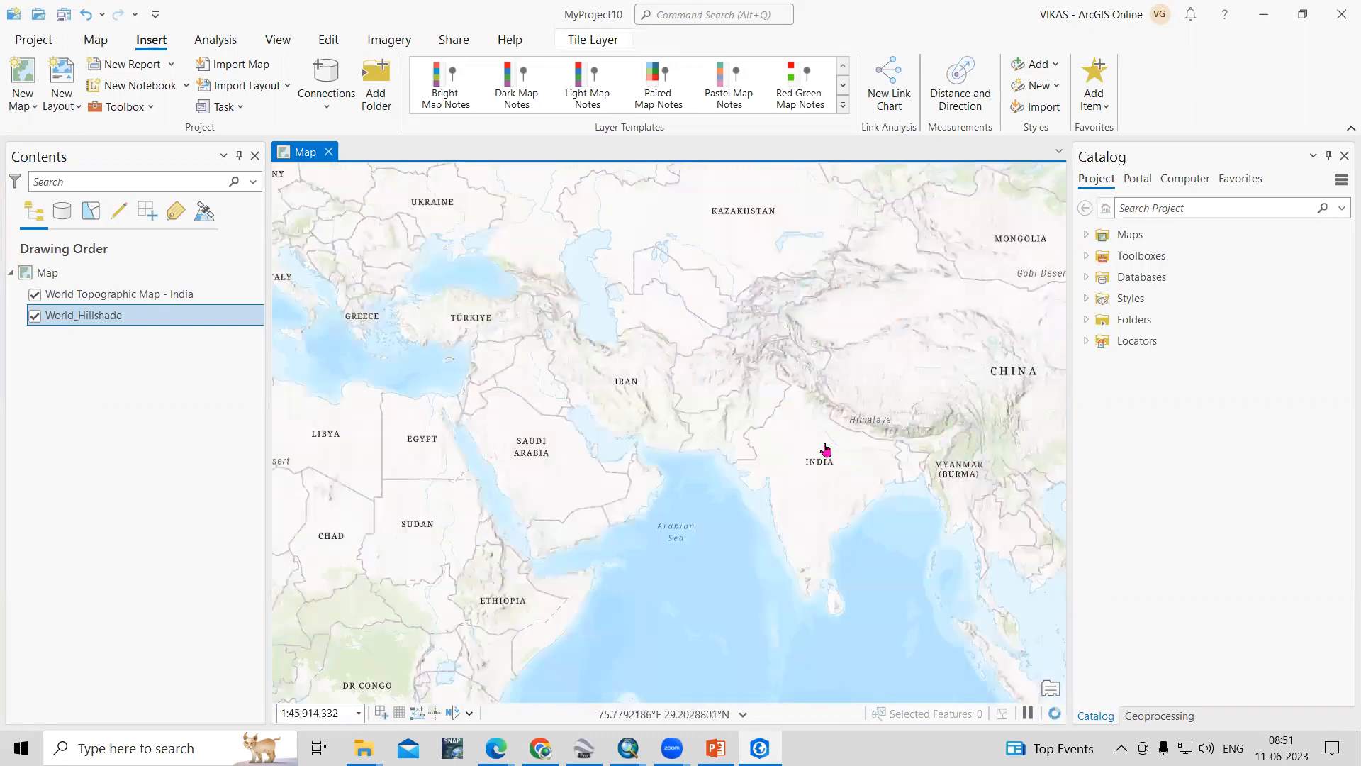
scroll(861, 500, up, 2)
drag(865, 547, 477, 222)
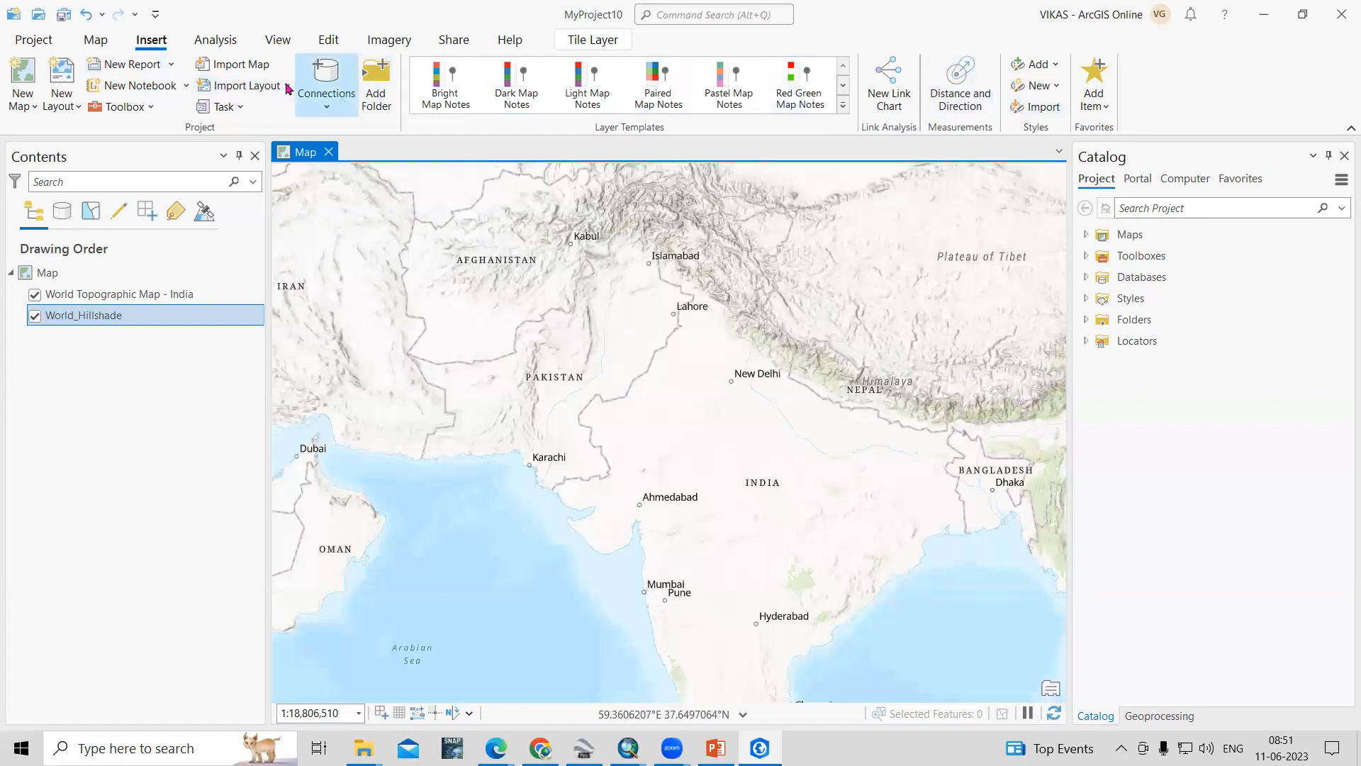
click(216, 40)
click(156, 41)
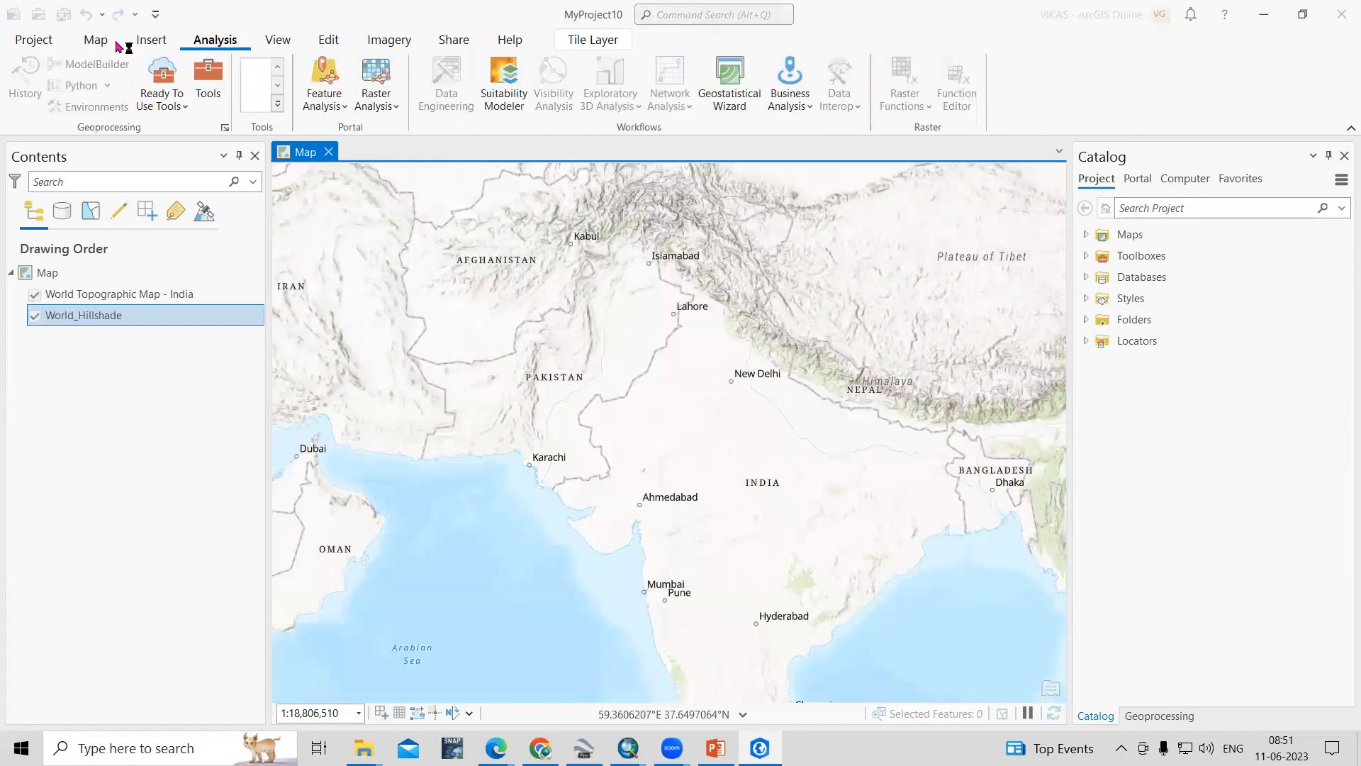
click(95, 40)
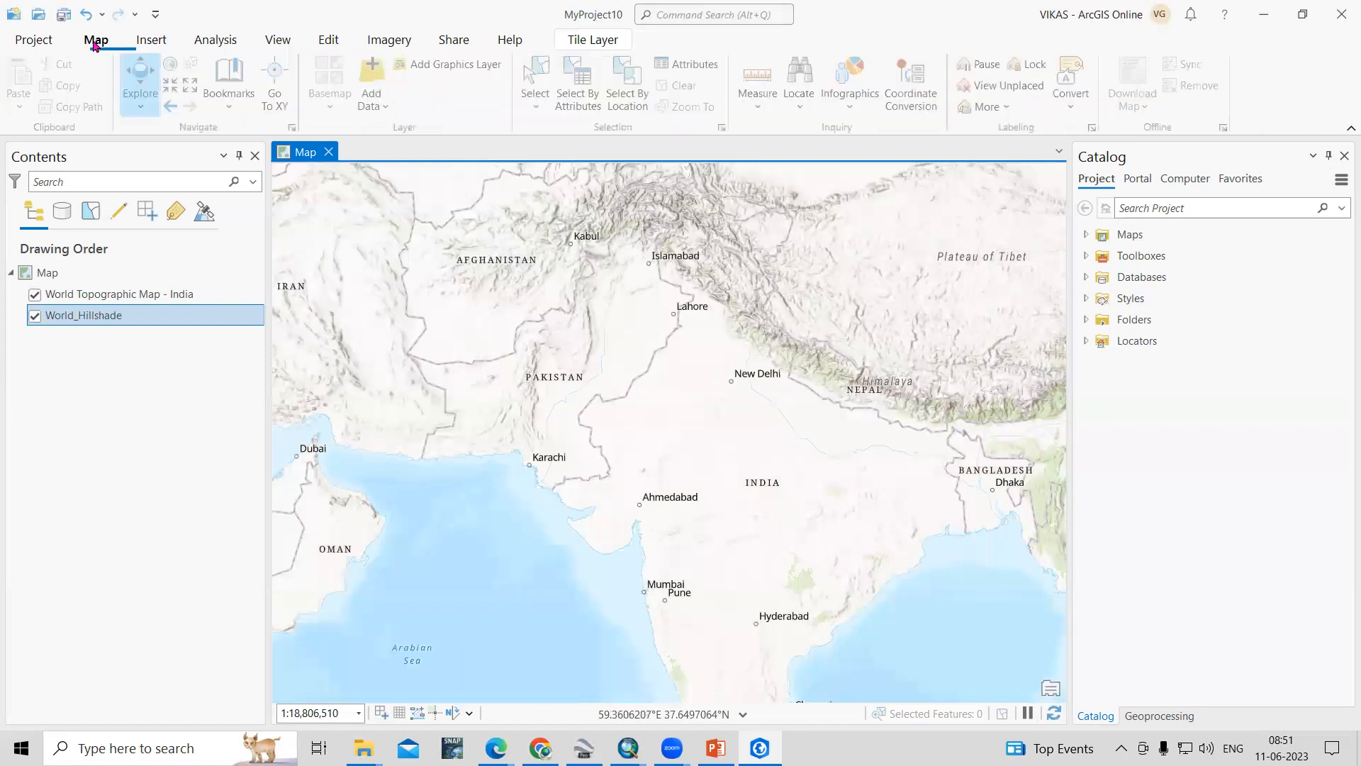
click(277, 42)
click(395, 46)
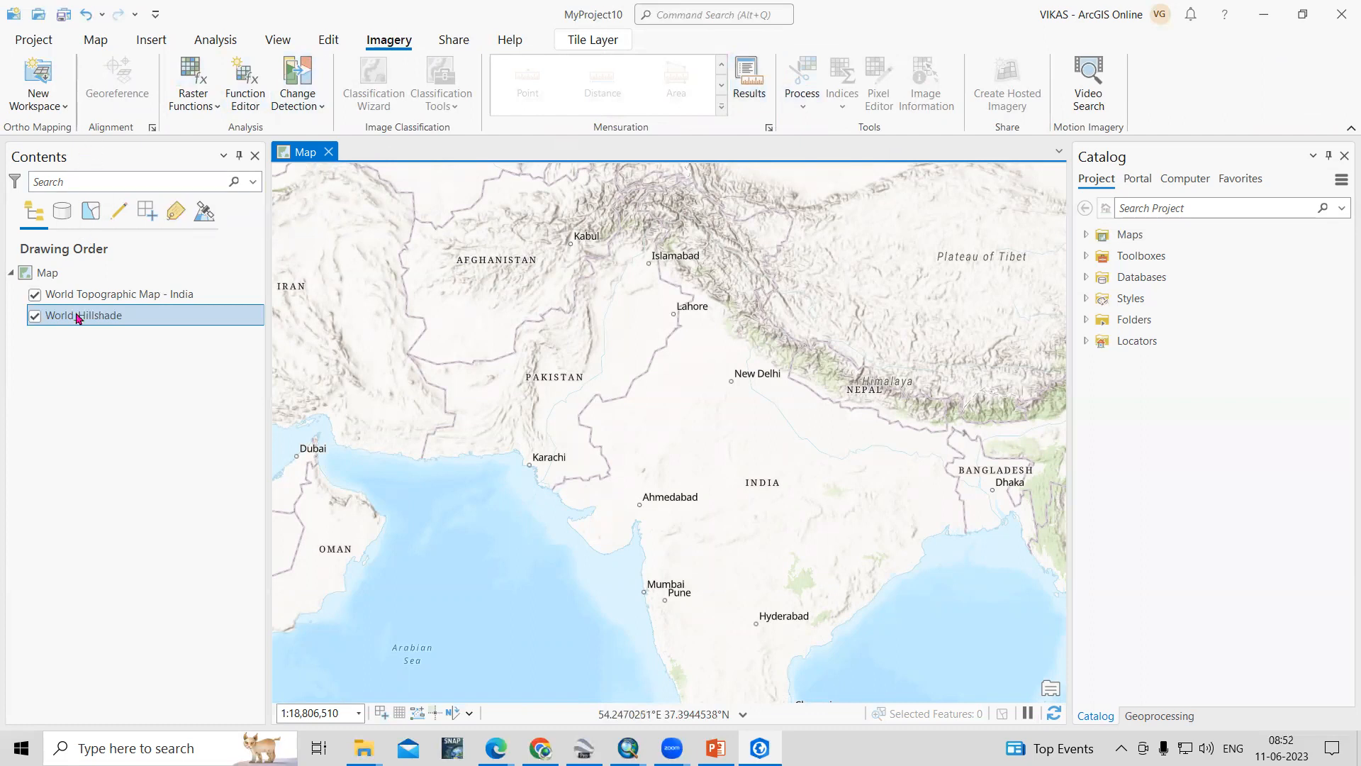
click(80, 419)
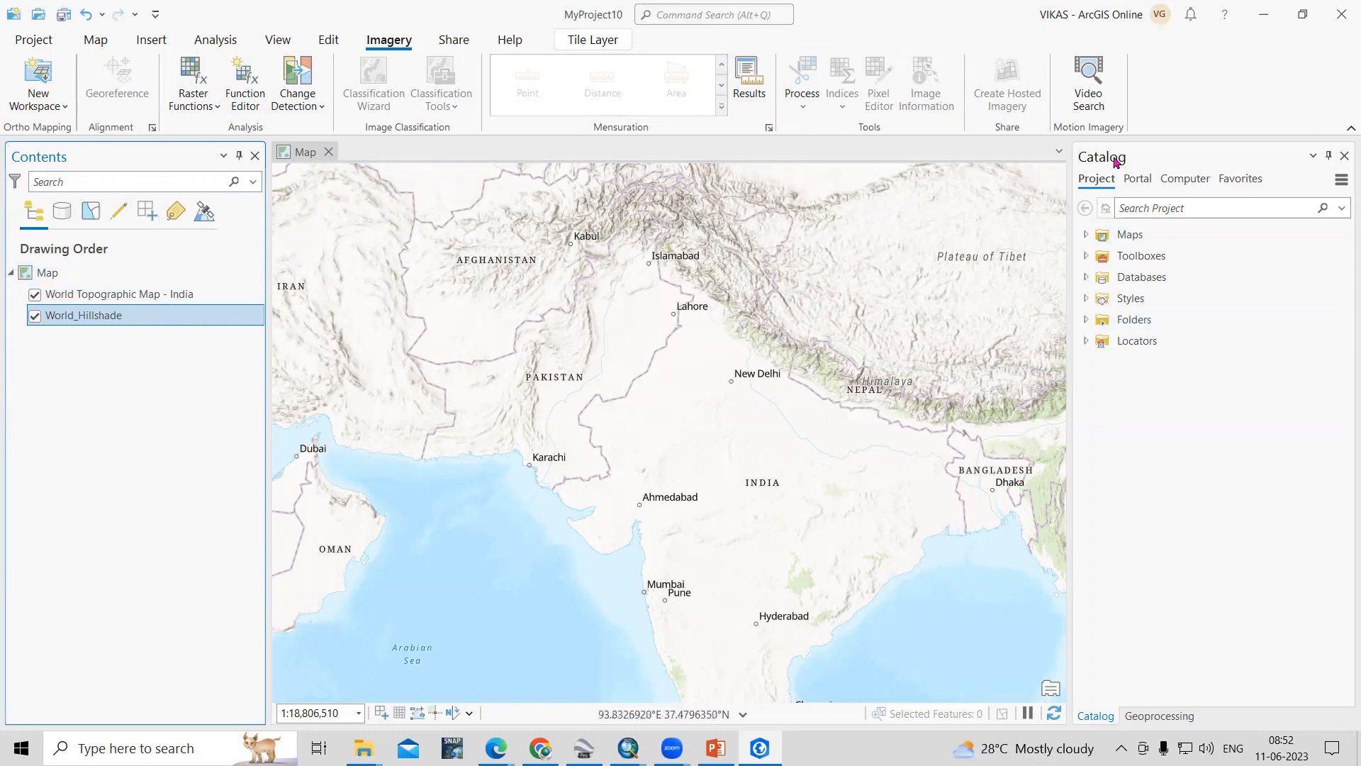
Browse the computer's drives in the Catalog and list the folders of Local Disk (D:).
click(1186, 179)
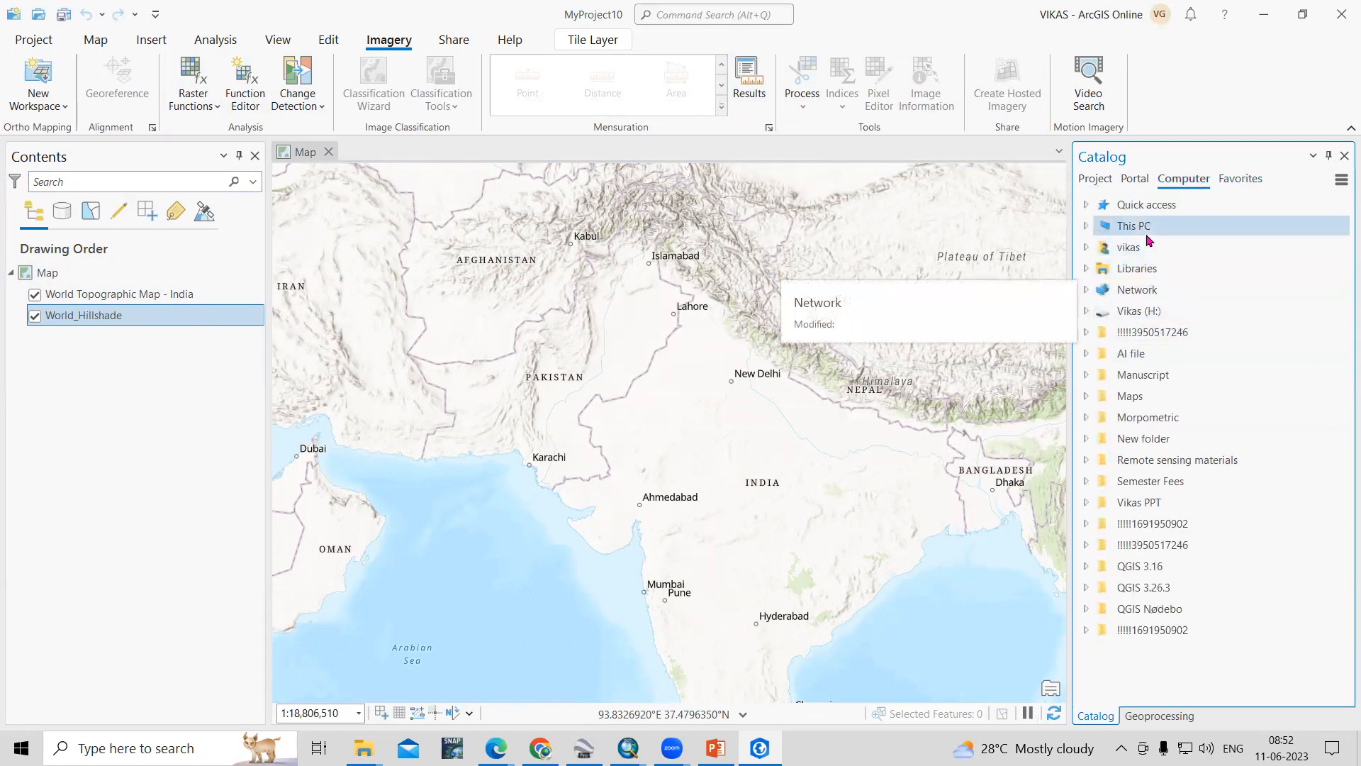
click(1086, 226)
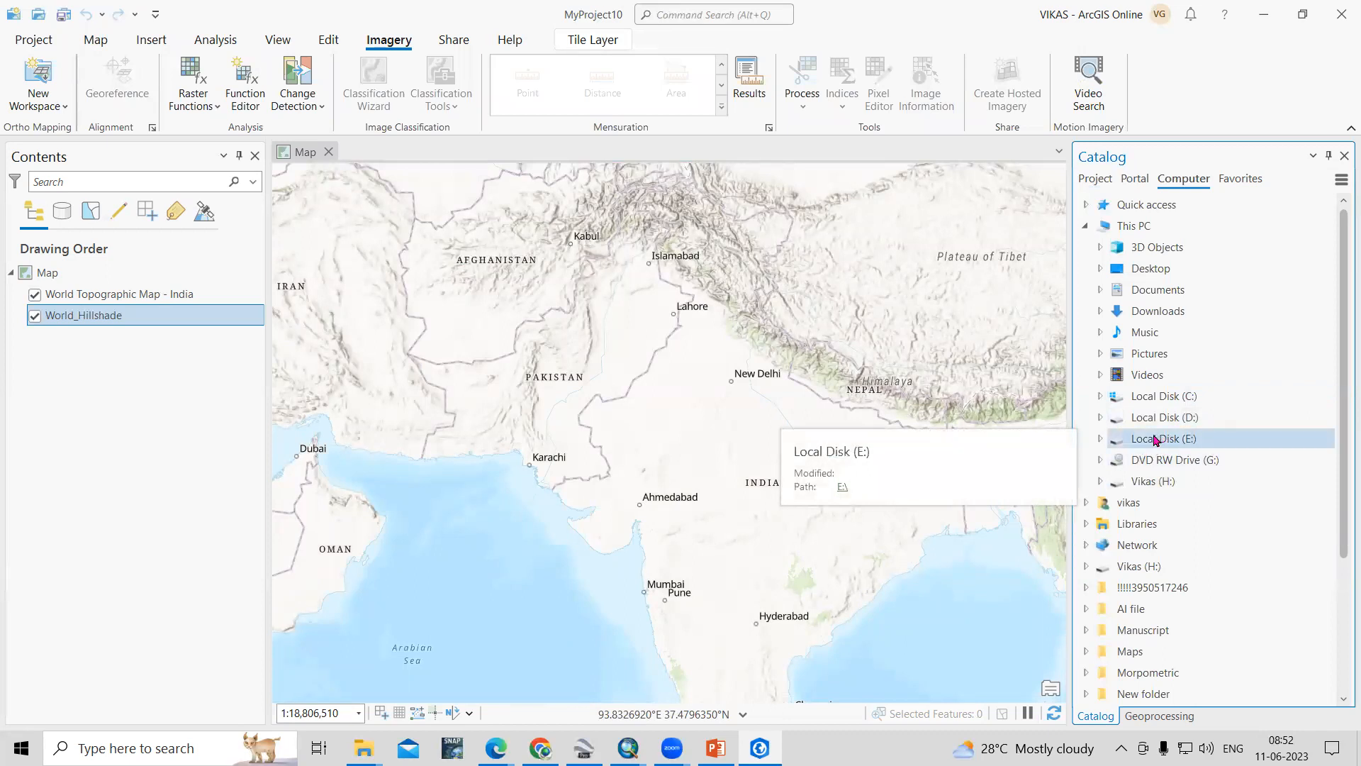
click(1102, 418)
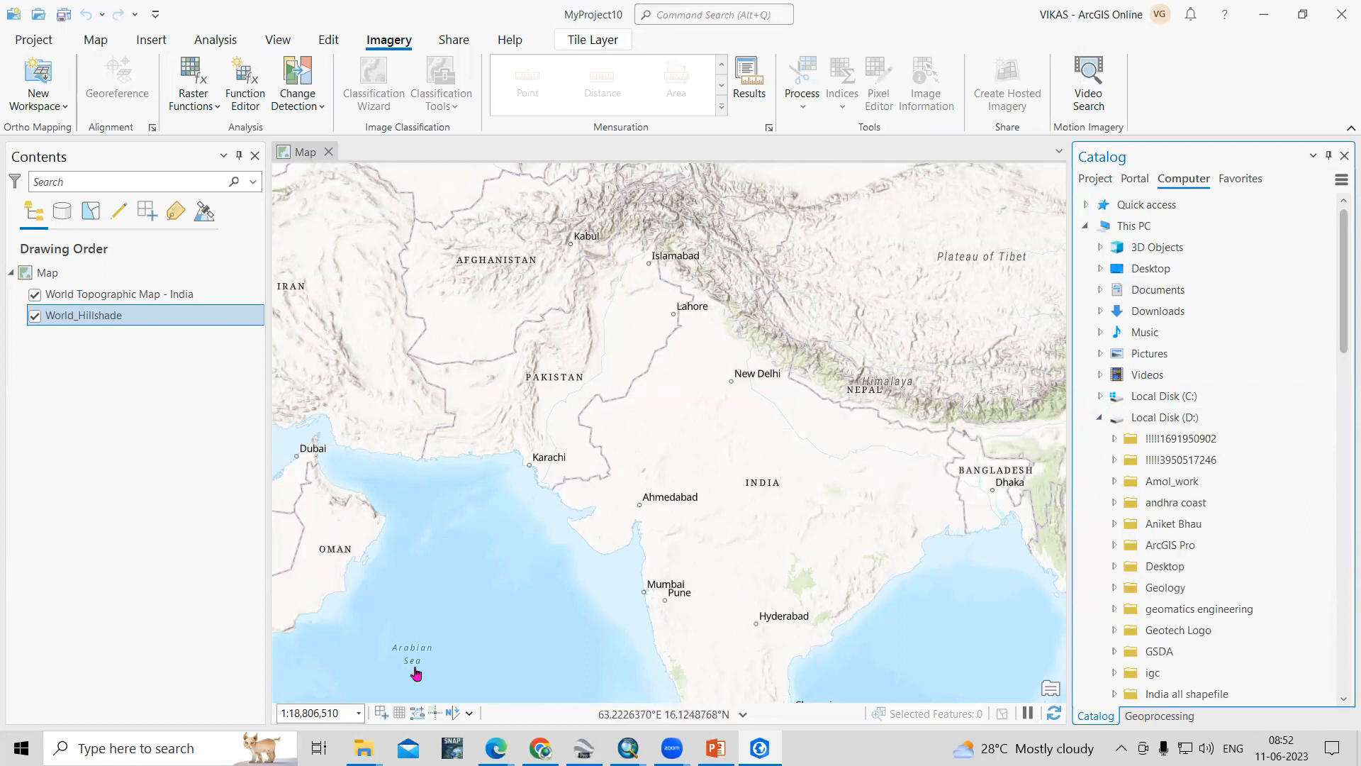
Switch to File Explorer, view the image F43H12_46F12_page-0001 in the ArcGIS Pro folder, and return to ArcGIS Pro.
mouse_move(364, 748)
click(300, 692)
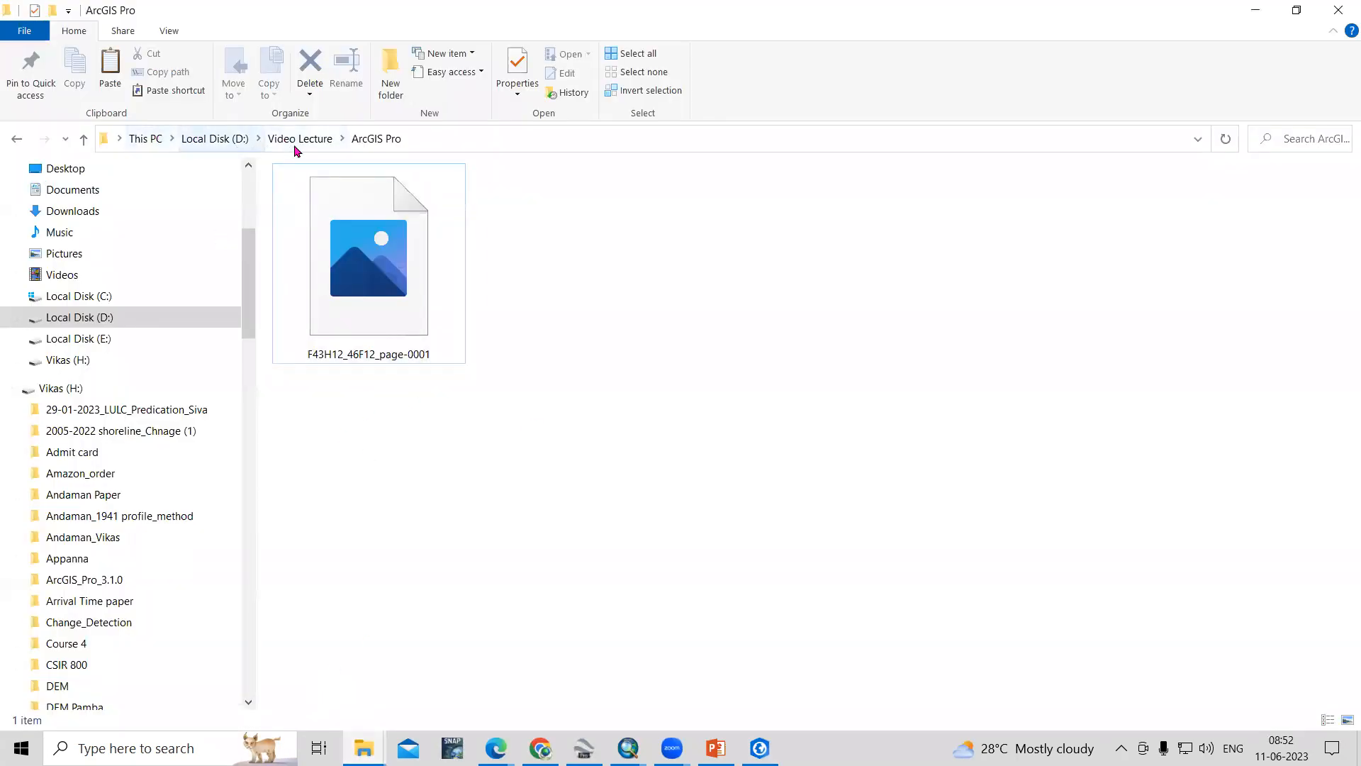
double_click(426, 294)
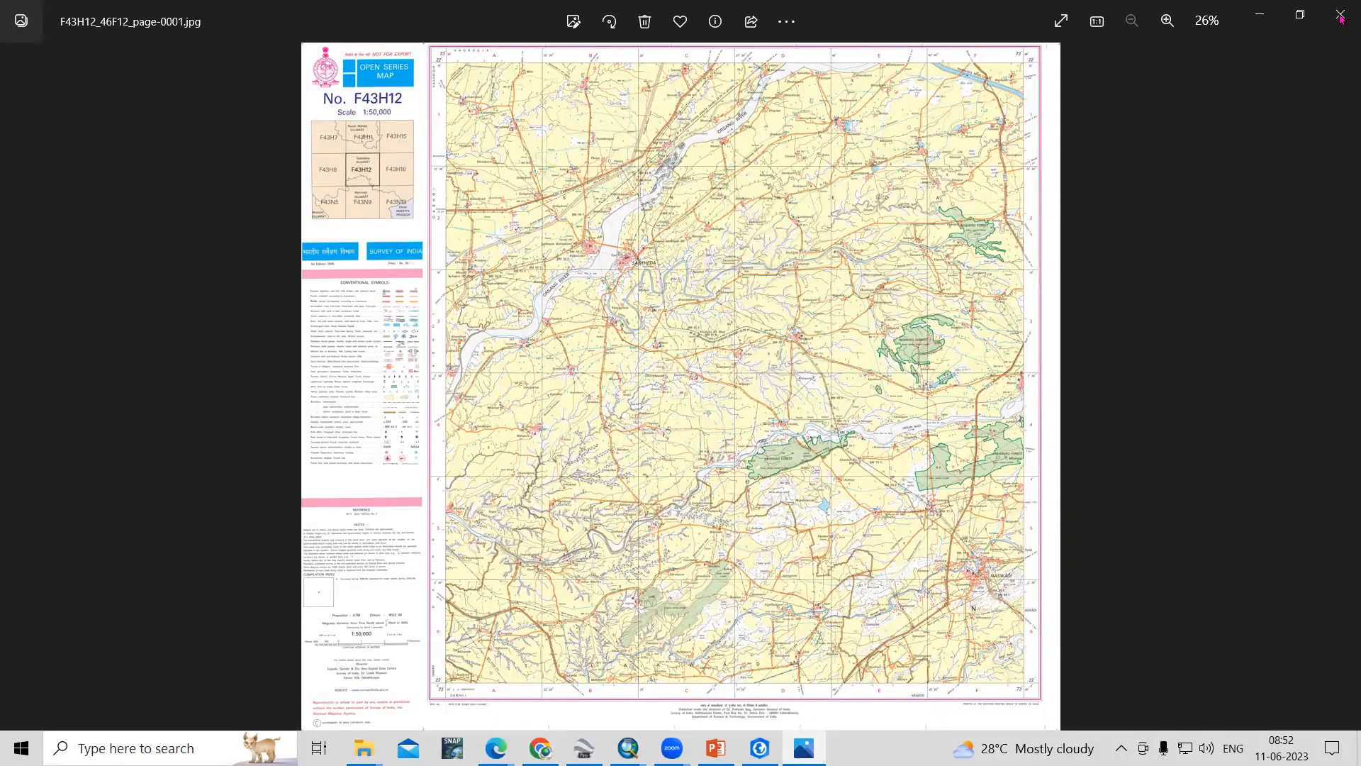
key(alt+F4)
click(1253, 14)
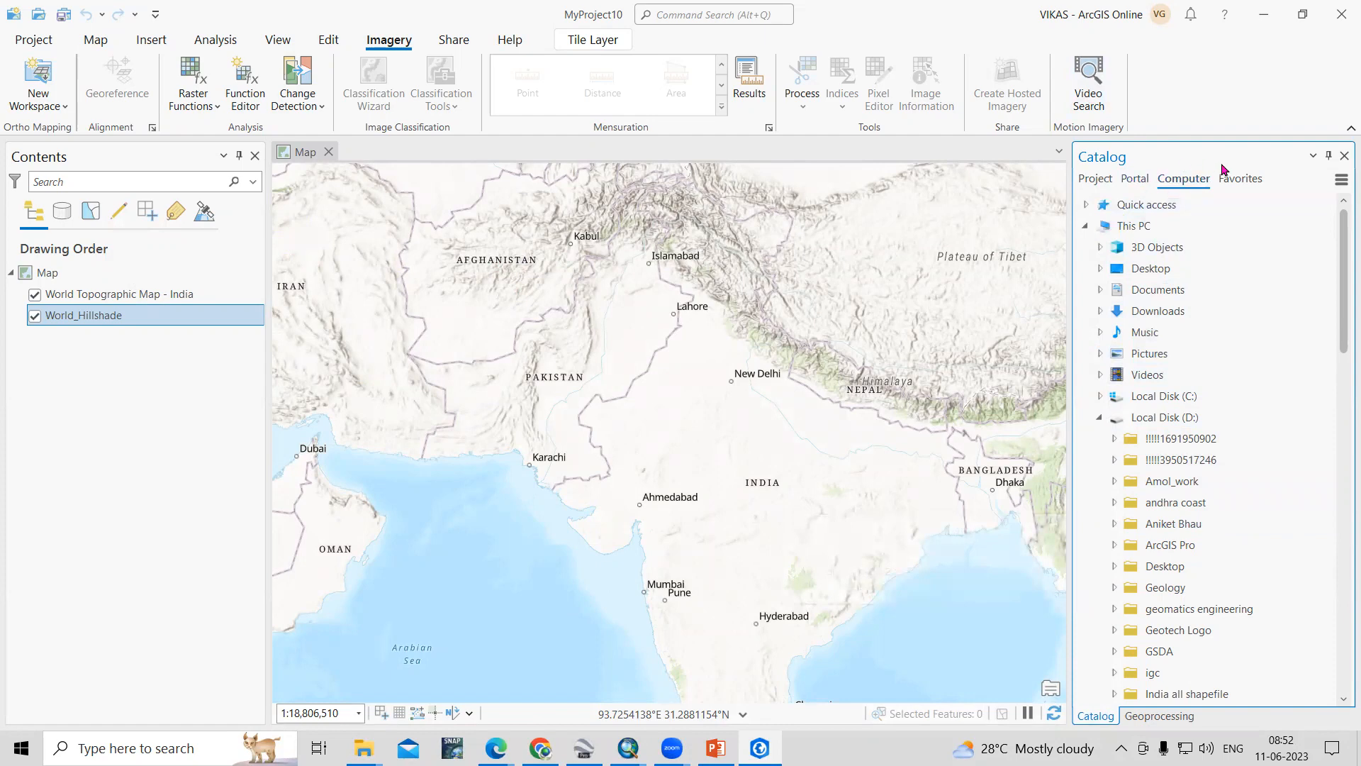
Close the Catalog and Geoprocessing panes, and show the Catalog pane again.
click(1344, 156)
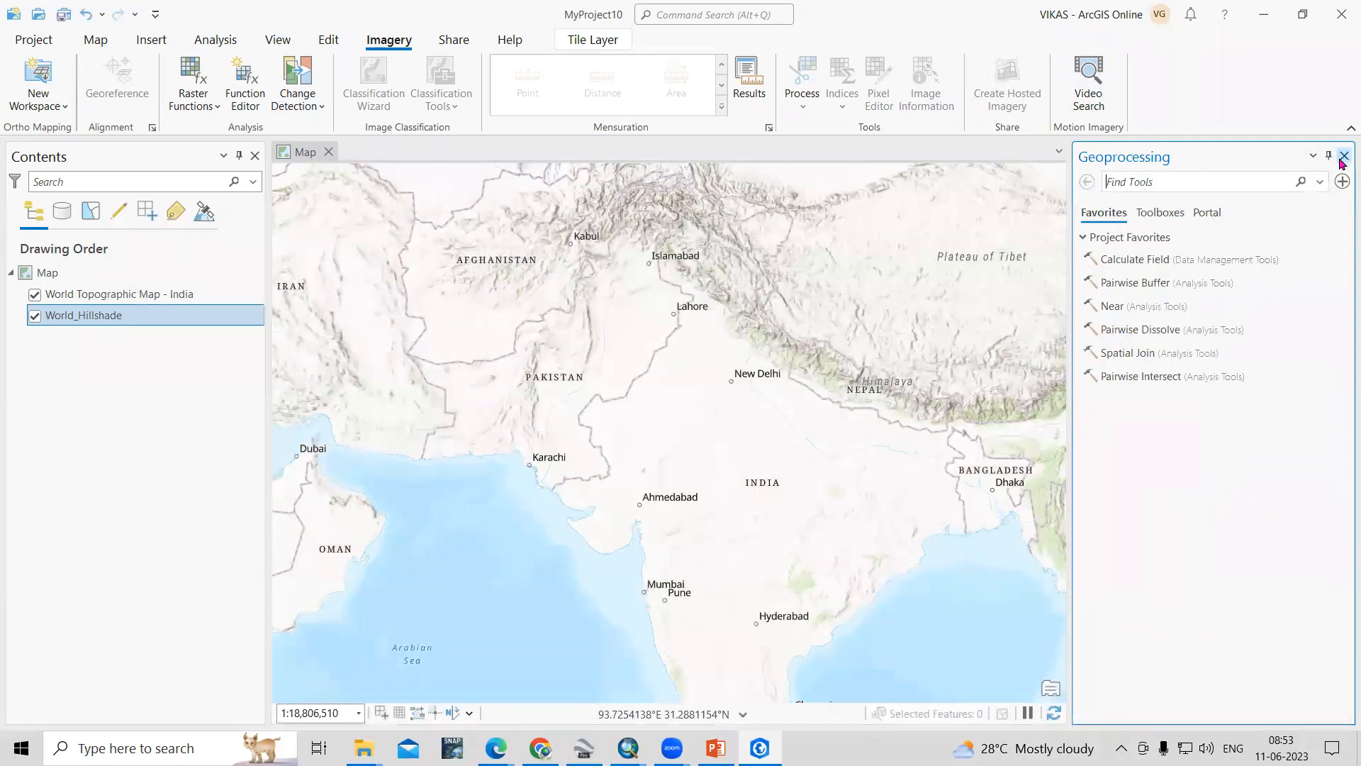
click(1344, 156)
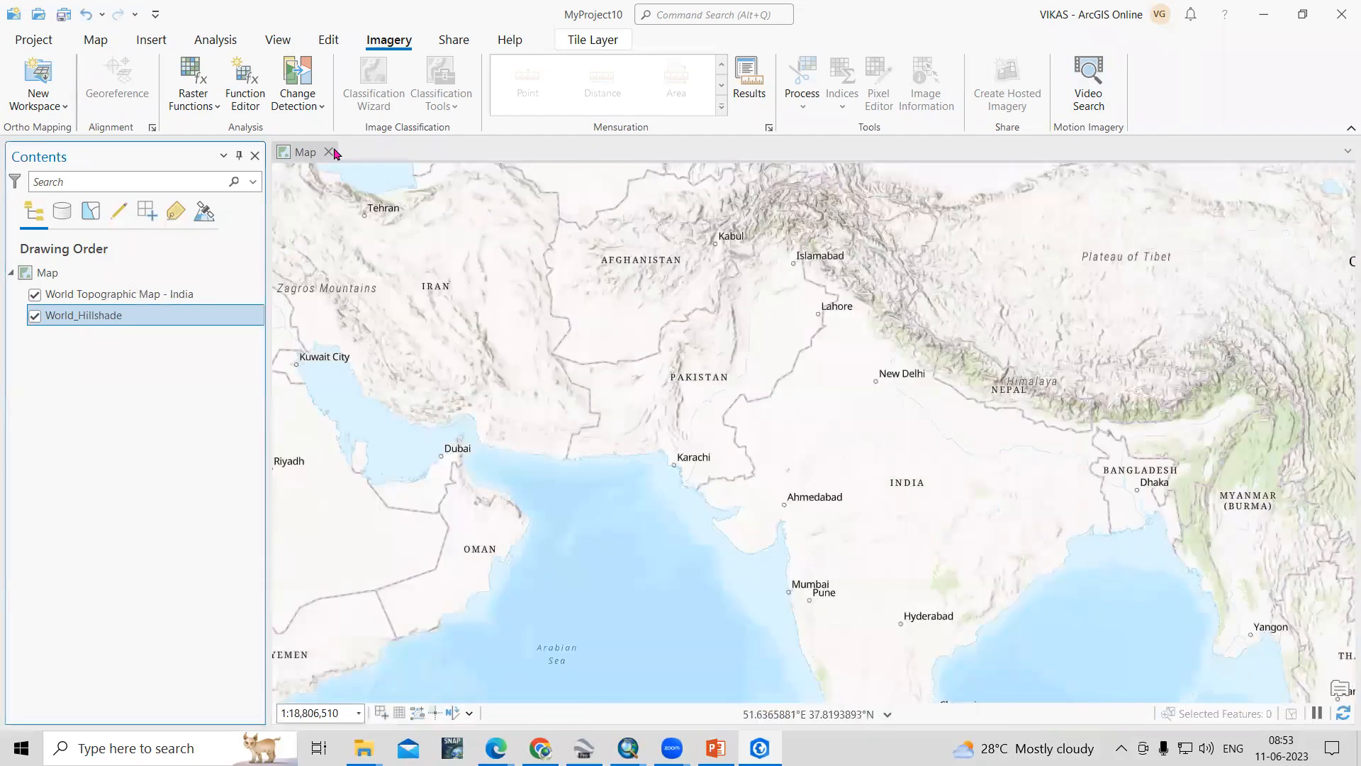
click(277, 41)
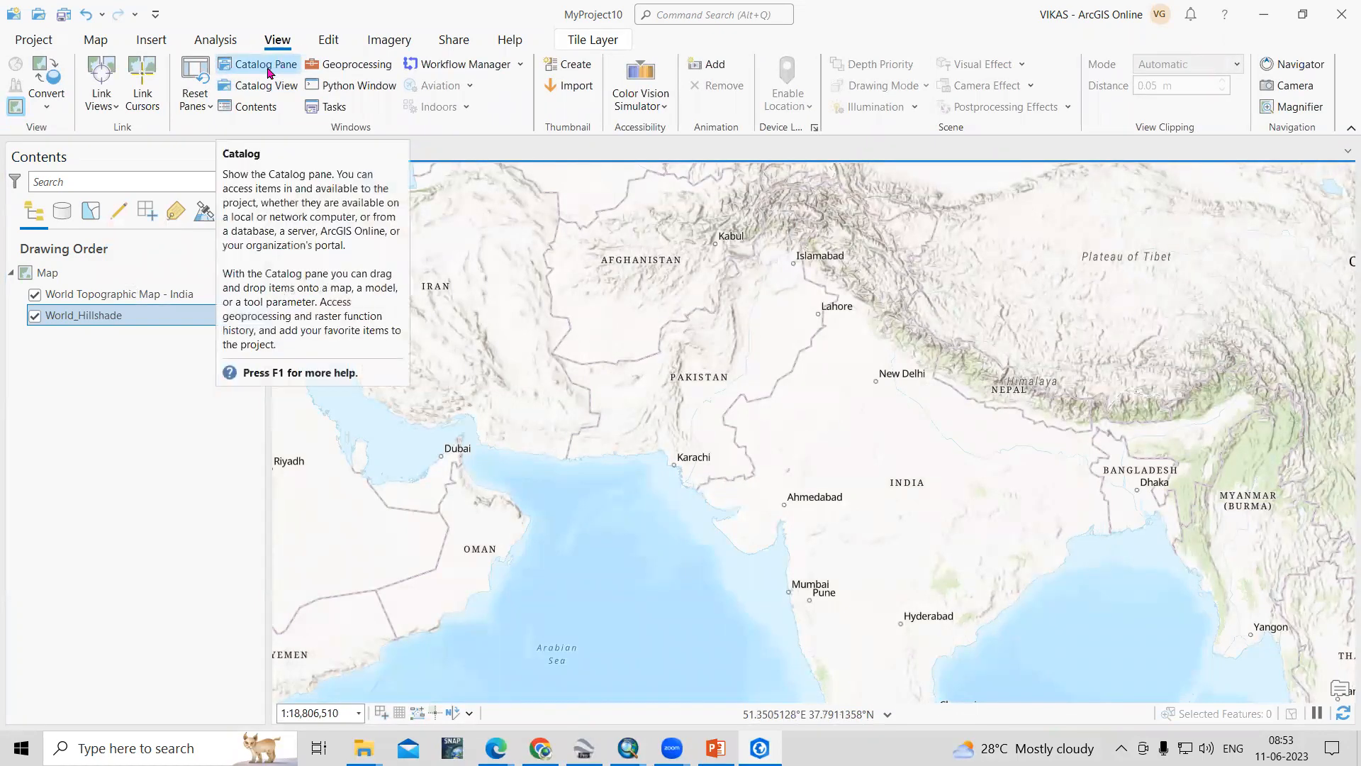
click(266, 68)
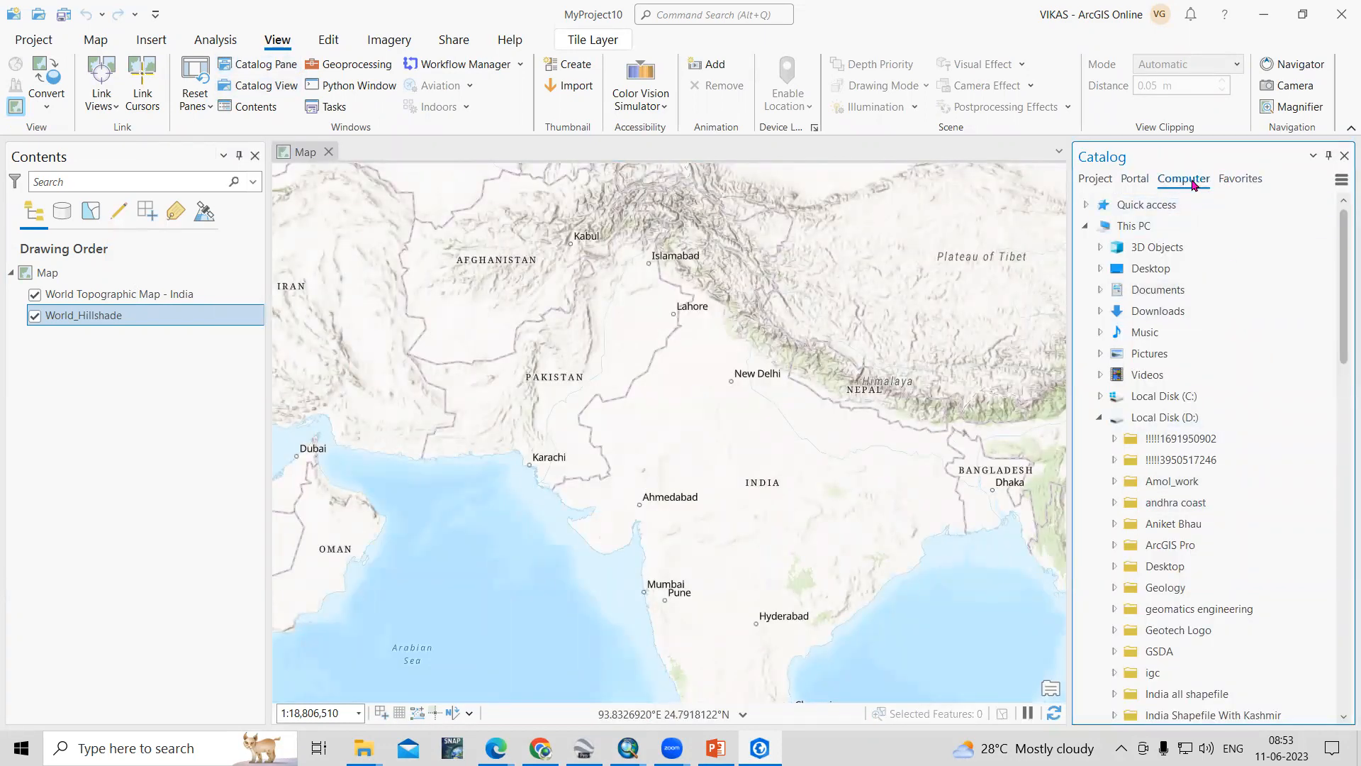
Find the Video Lecture folder on Local Disk (D:) in the Catalog and expand it.
scroll(1138, 354, down, 2)
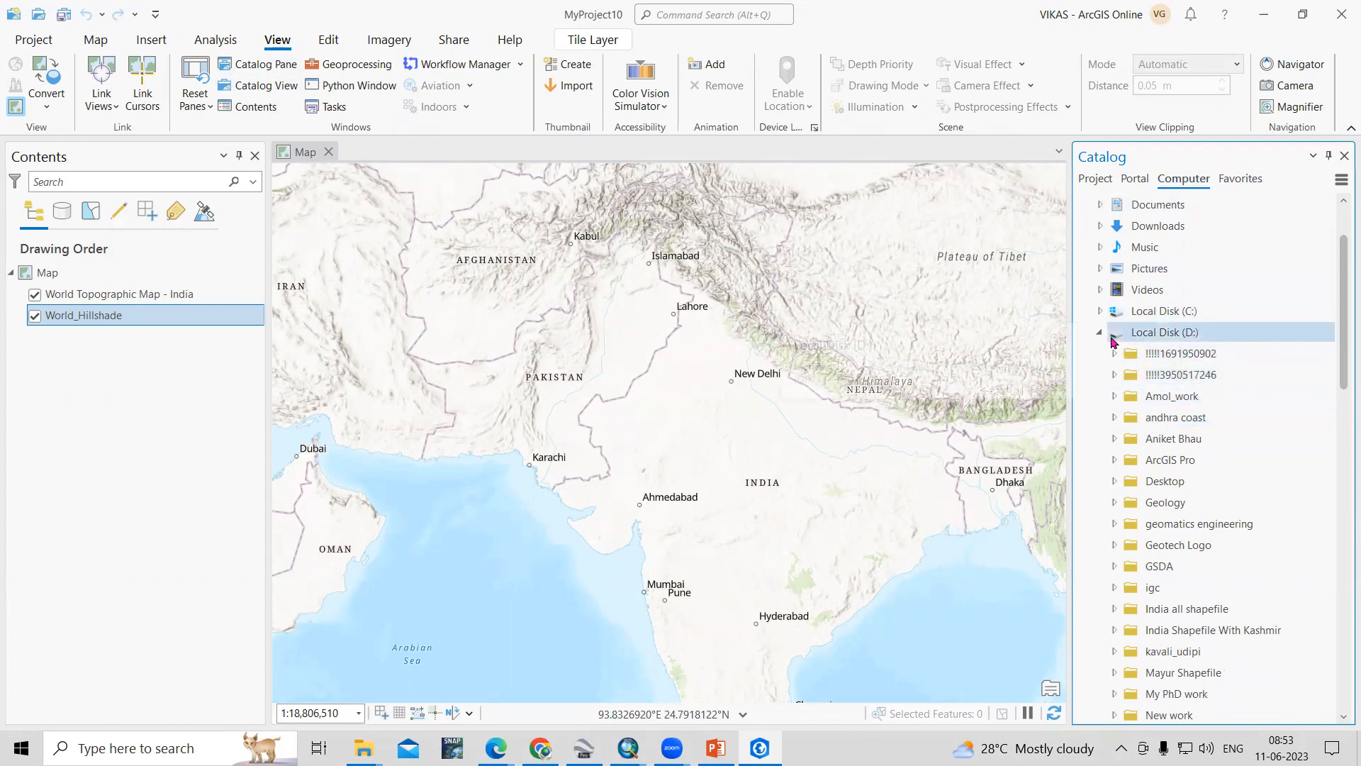
click(1182, 335)
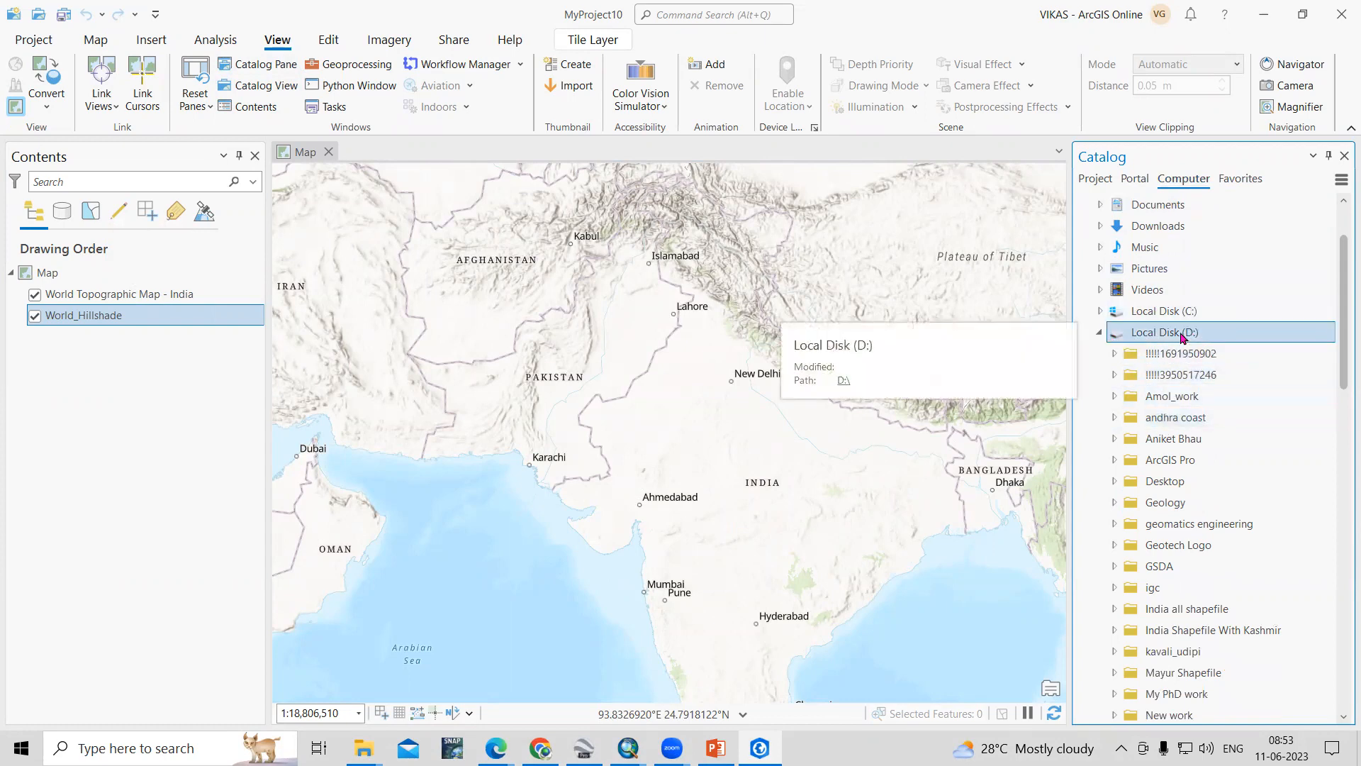
key(v)
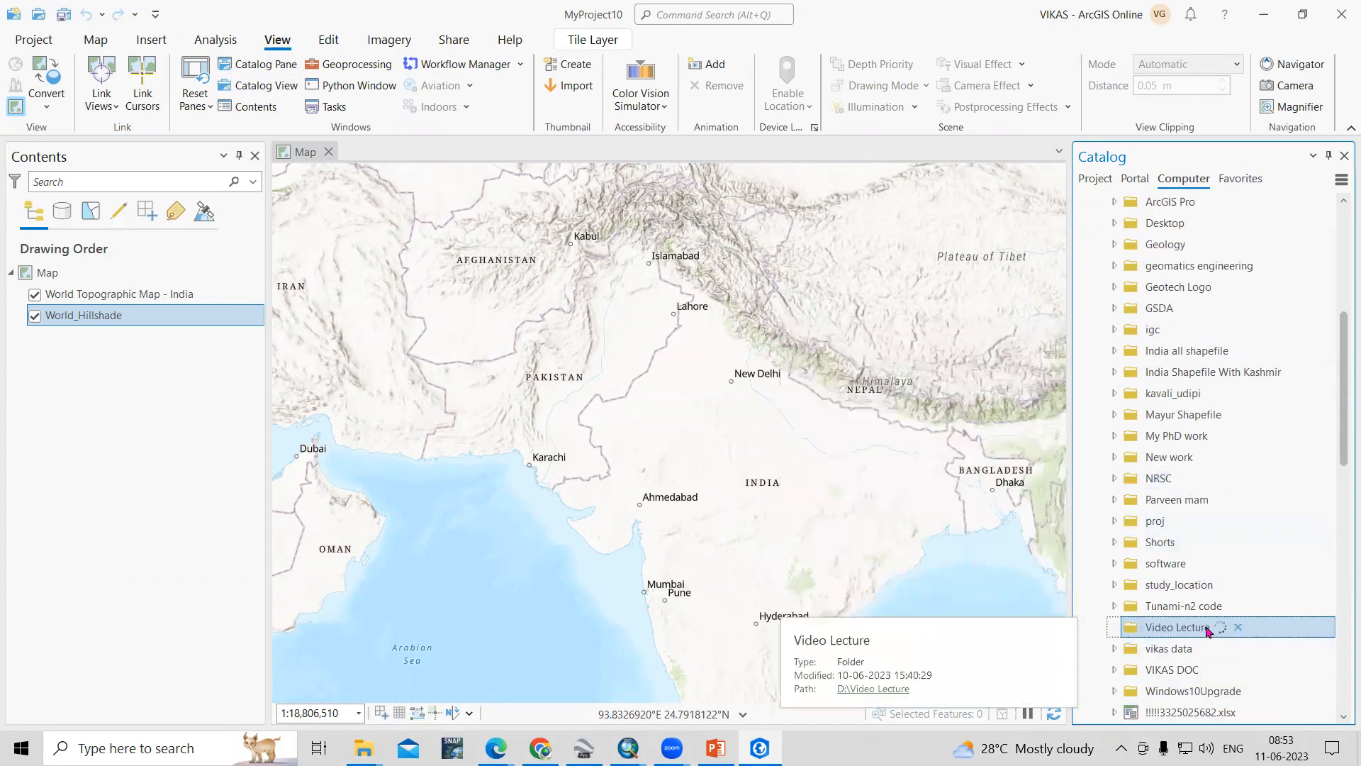
scroll(1180, 611, down, 1)
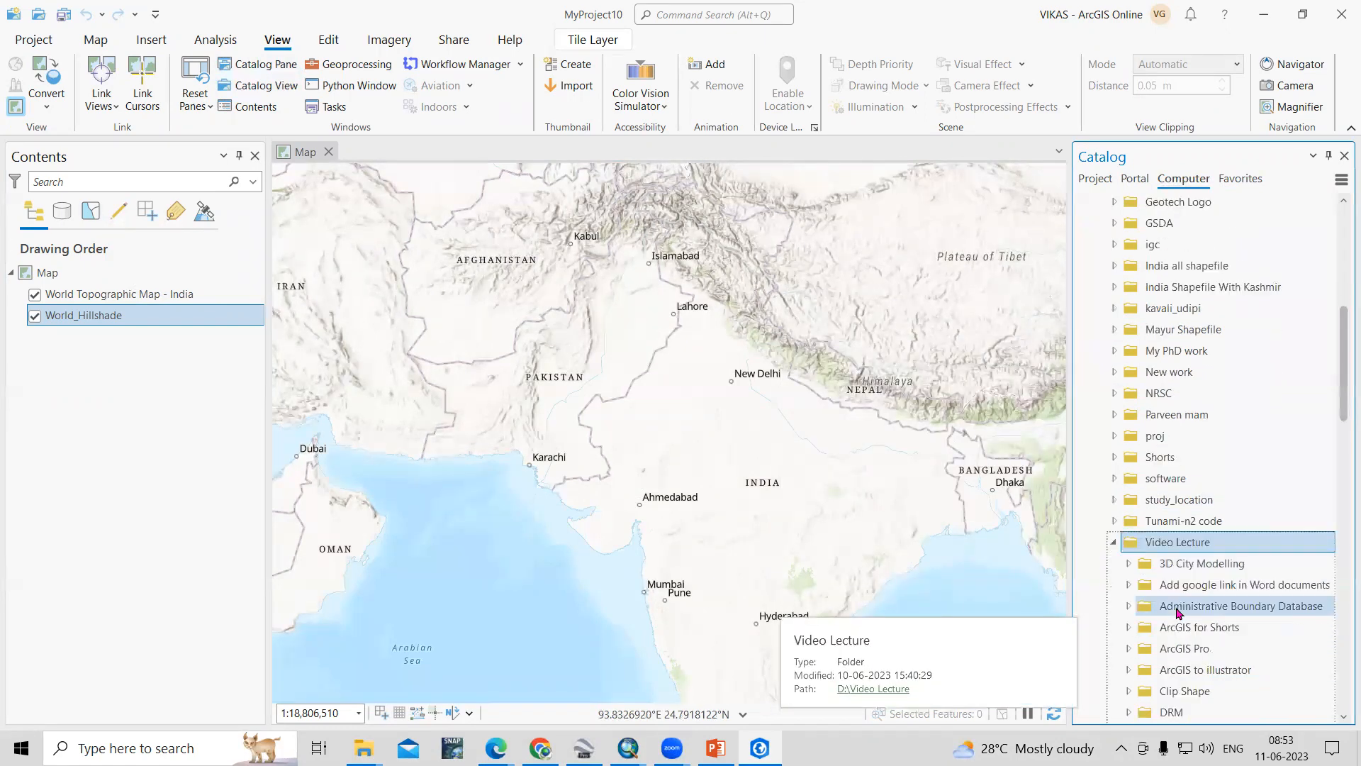
Add F43H12_46F12_page-0001.jpg from Video Lecture's ArcGIS Pro folder to the map, calculate its statistics, and zoom to the layer.
scroll(1180, 611, down, 2)
click(1128, 479)
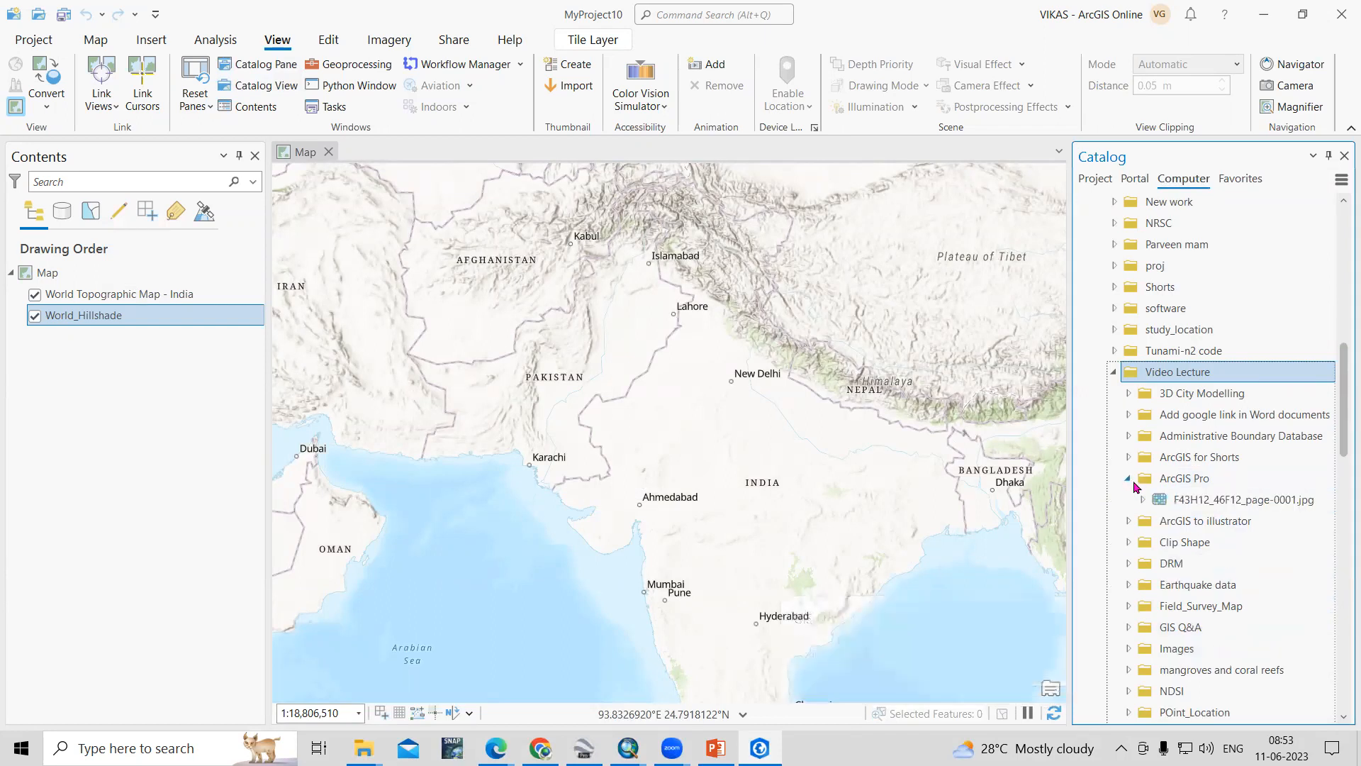
click(1216, 501)
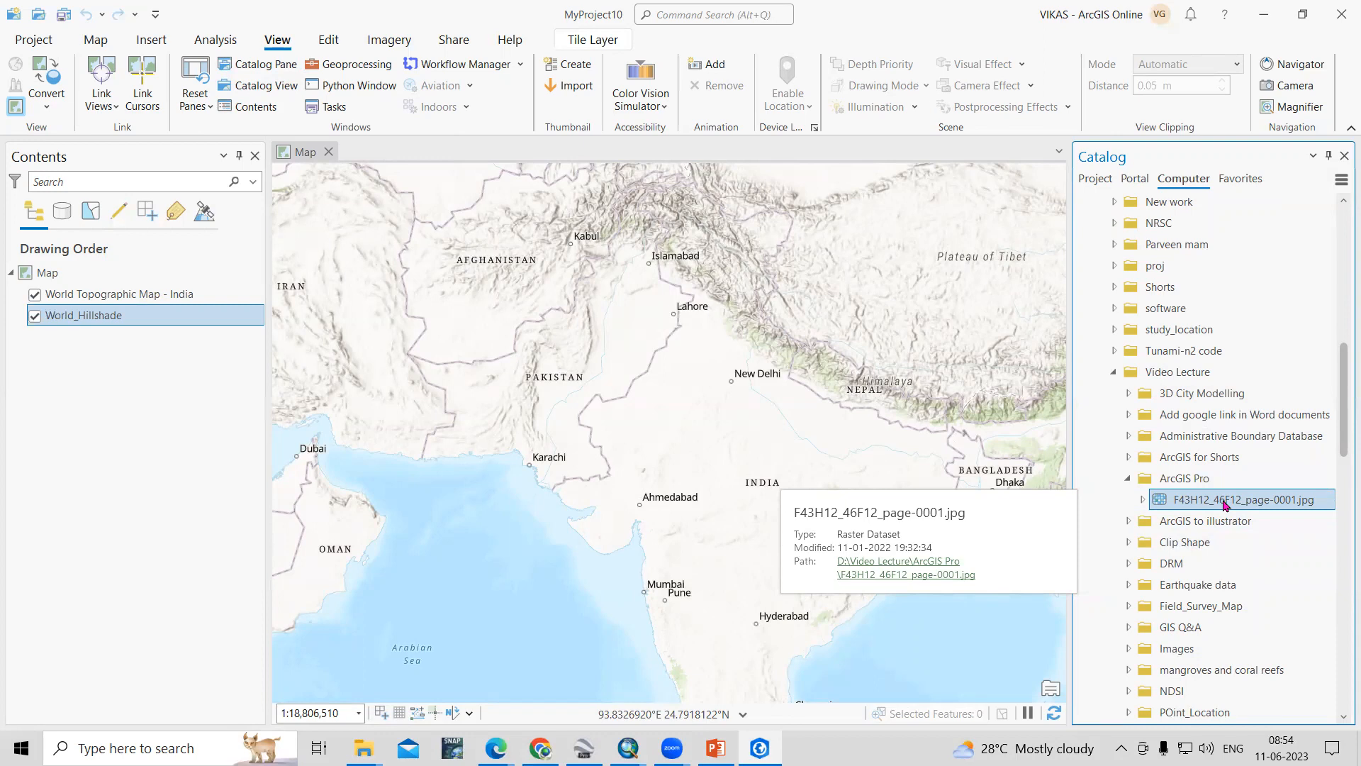
drag(1225, 504, 672, 366)
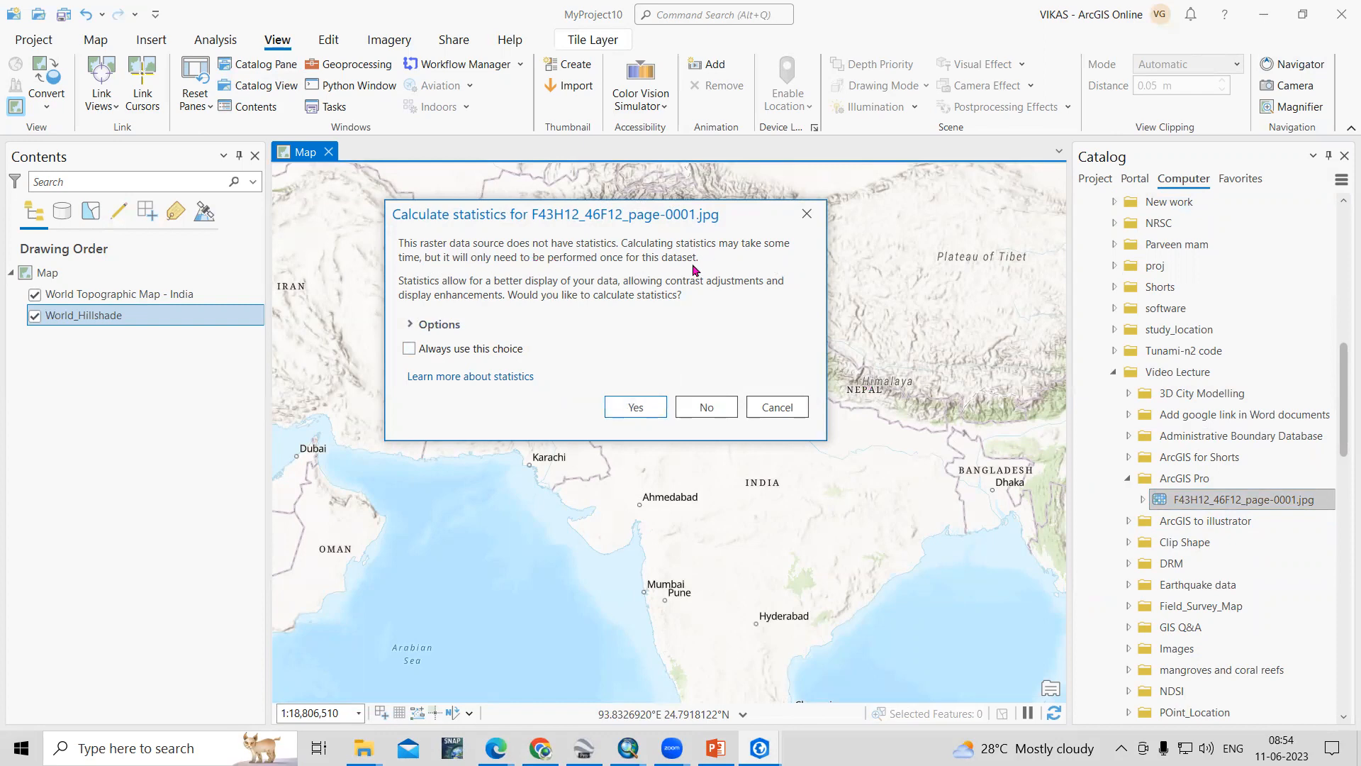
click(636, 408)
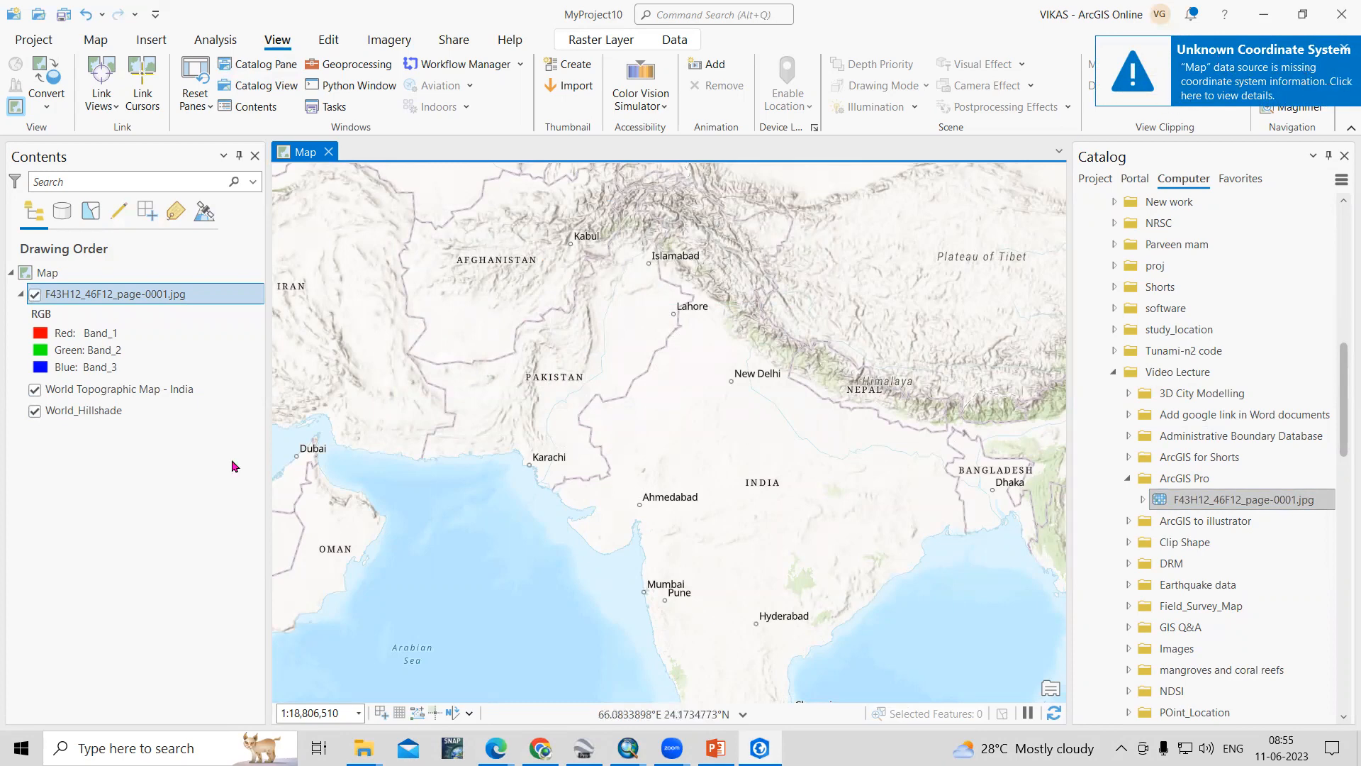
right_click(105, 295)
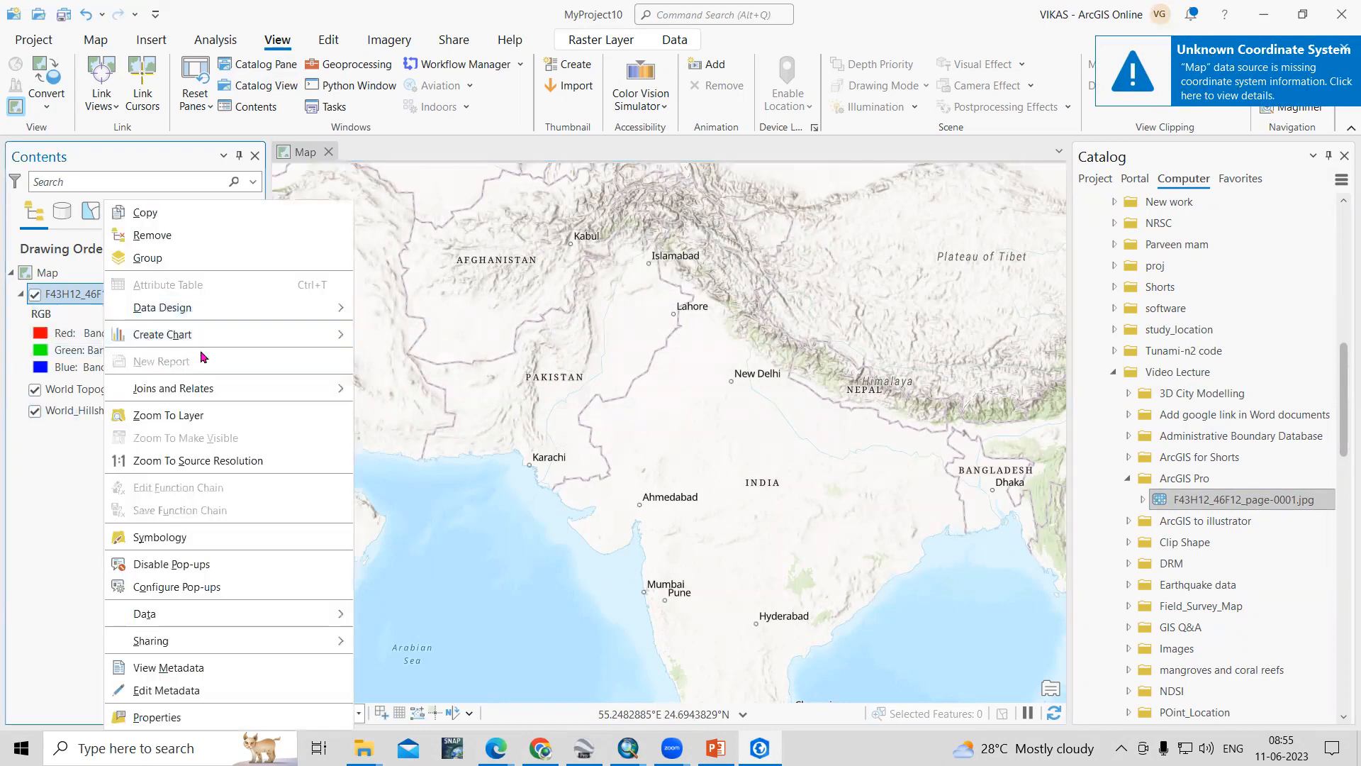
click(177, 416)
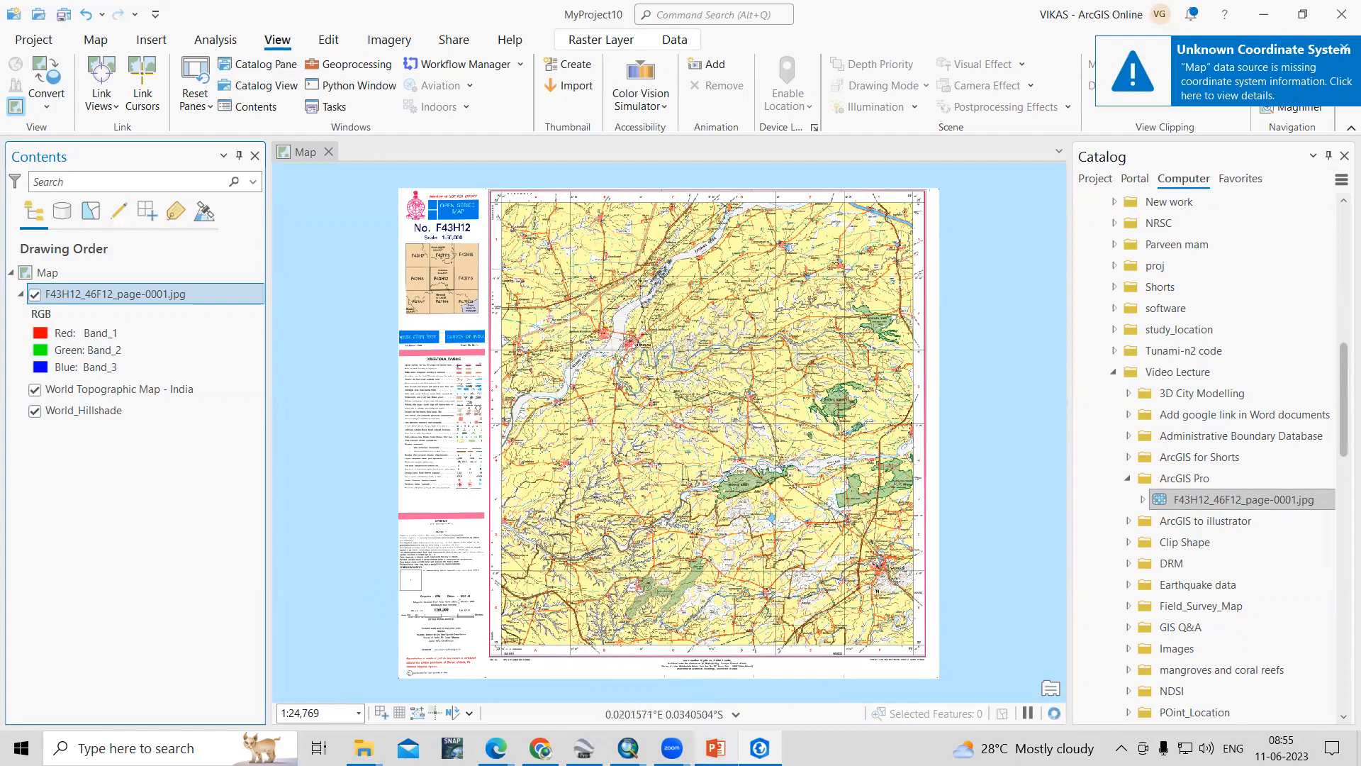
Switch to PowerPoint, read the "What is Georeferencing?" slide as a slide show, and return to the ArcGIS Pro map.
click(716, 748)
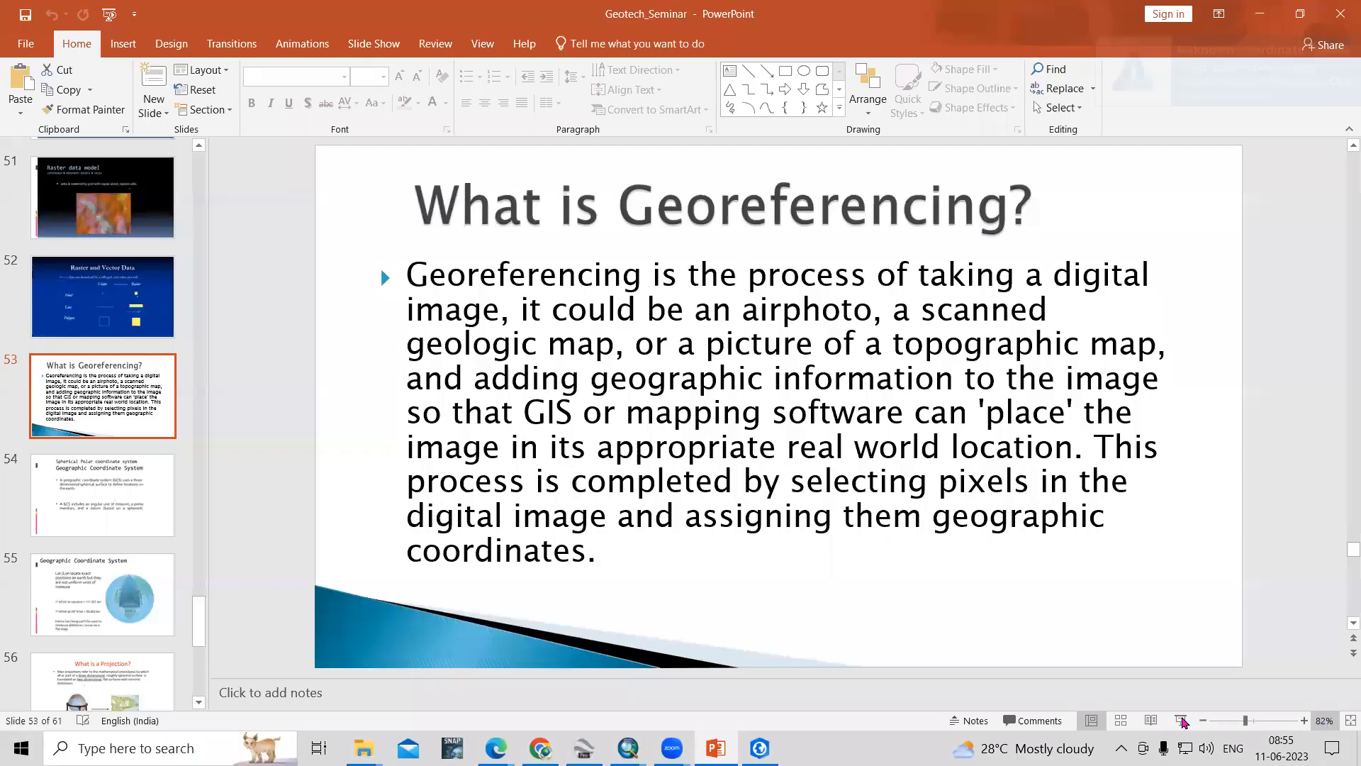
click(1182, 721)
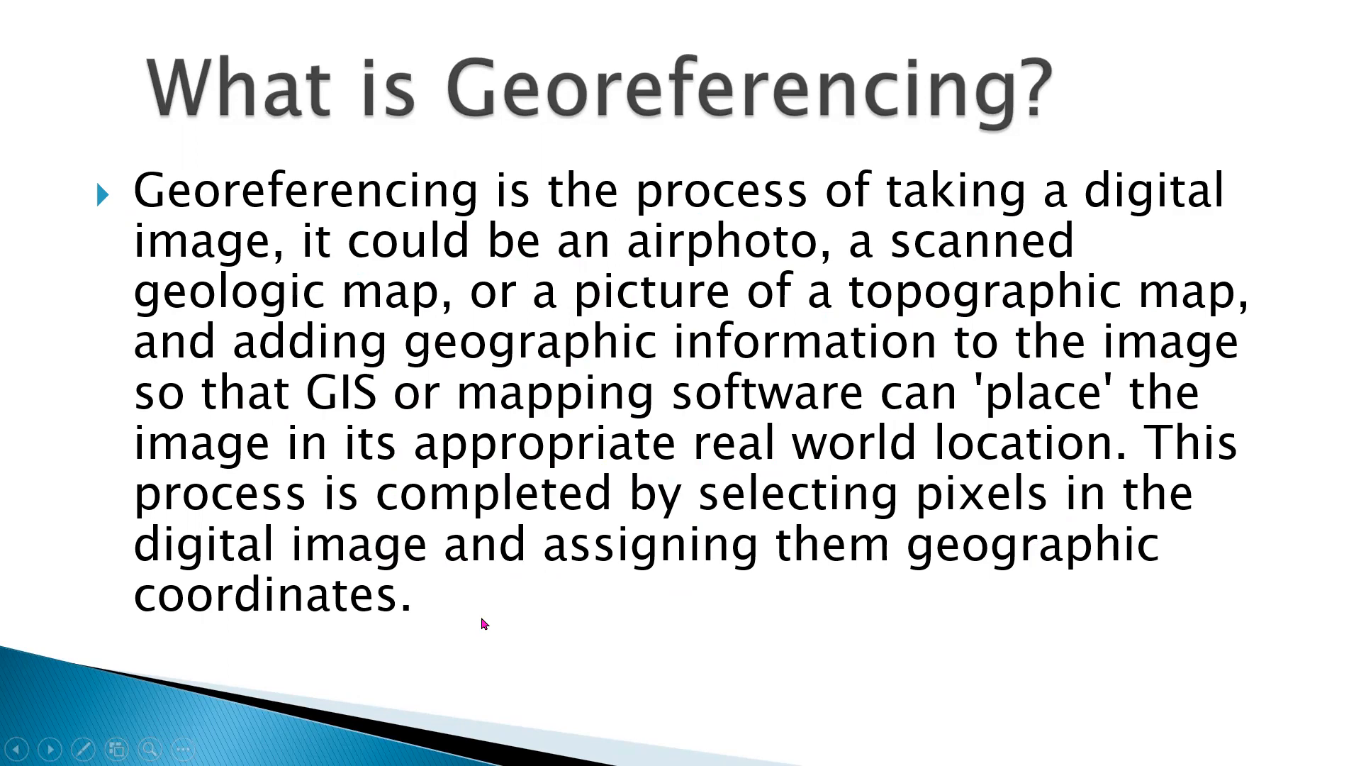
key(Escape)
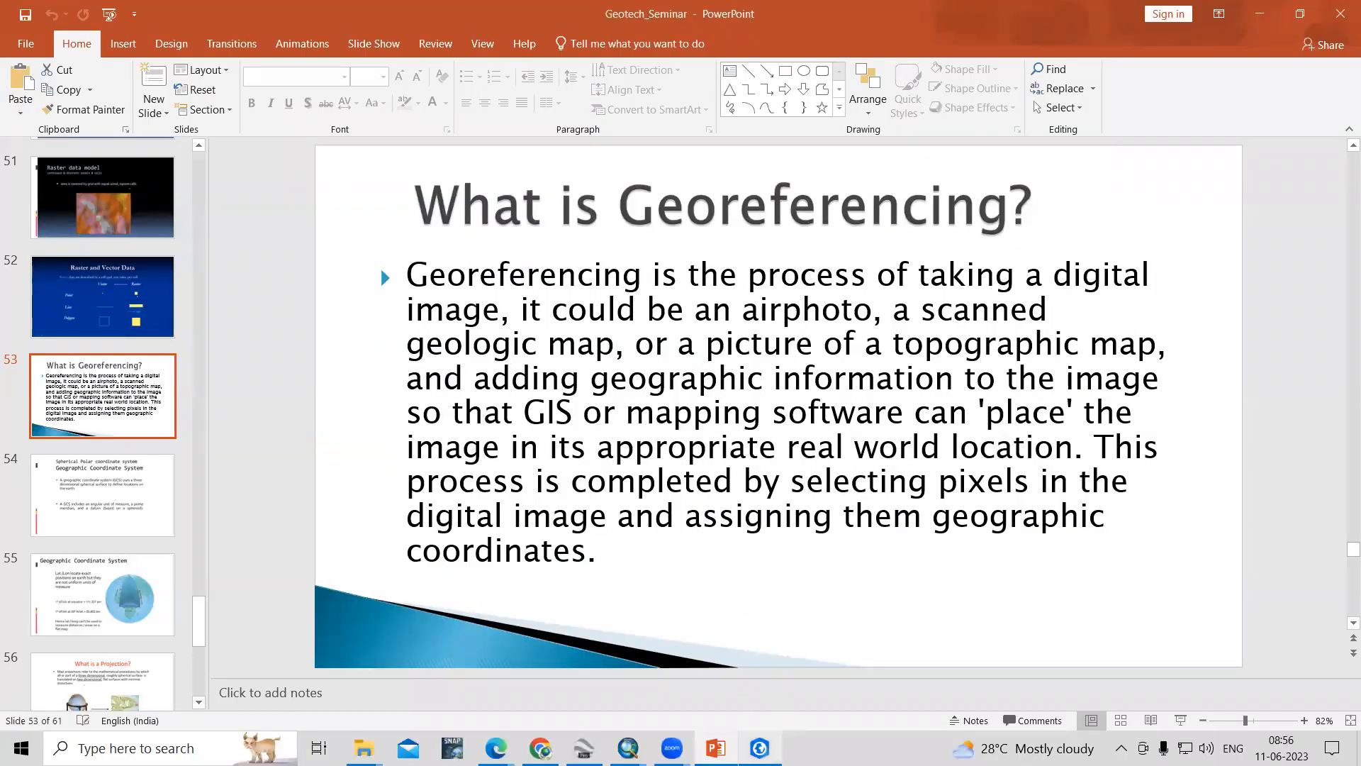
click(760, 748)
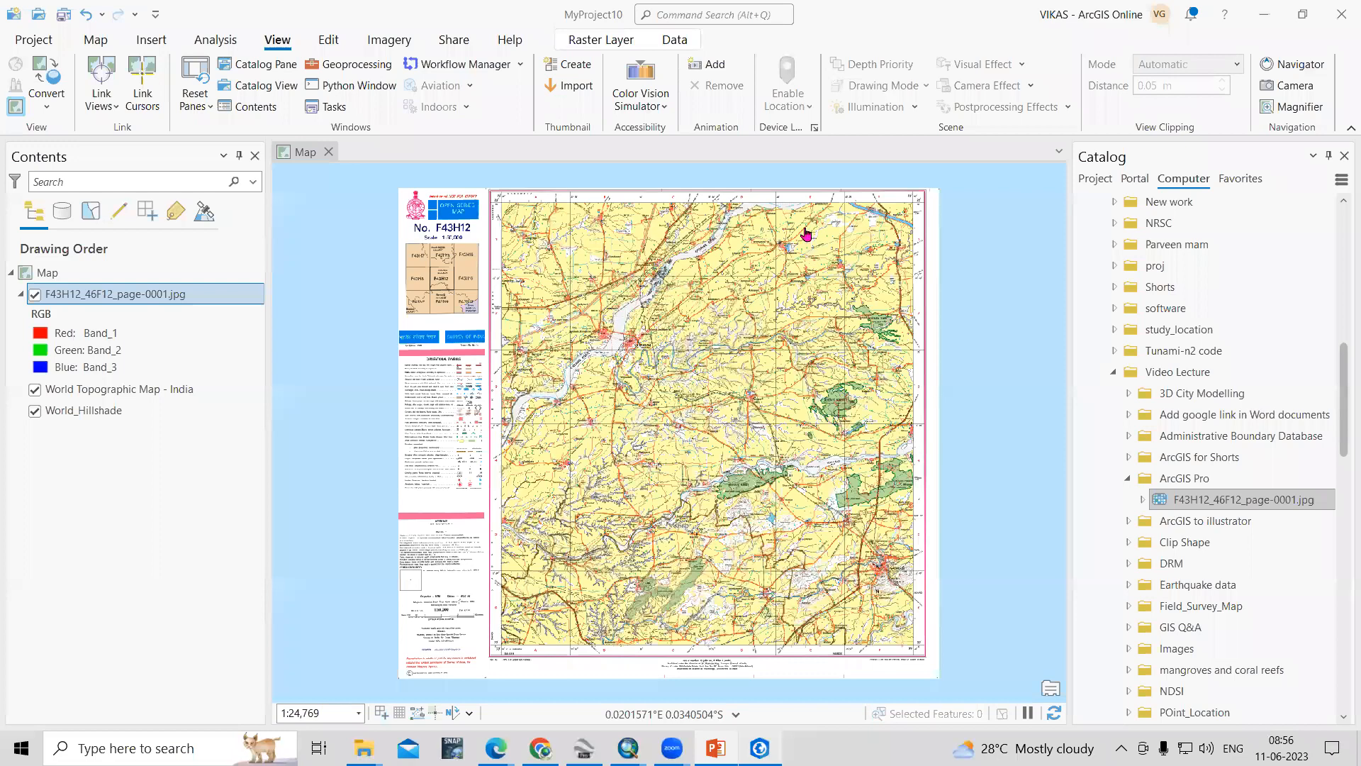
click(771, 312)
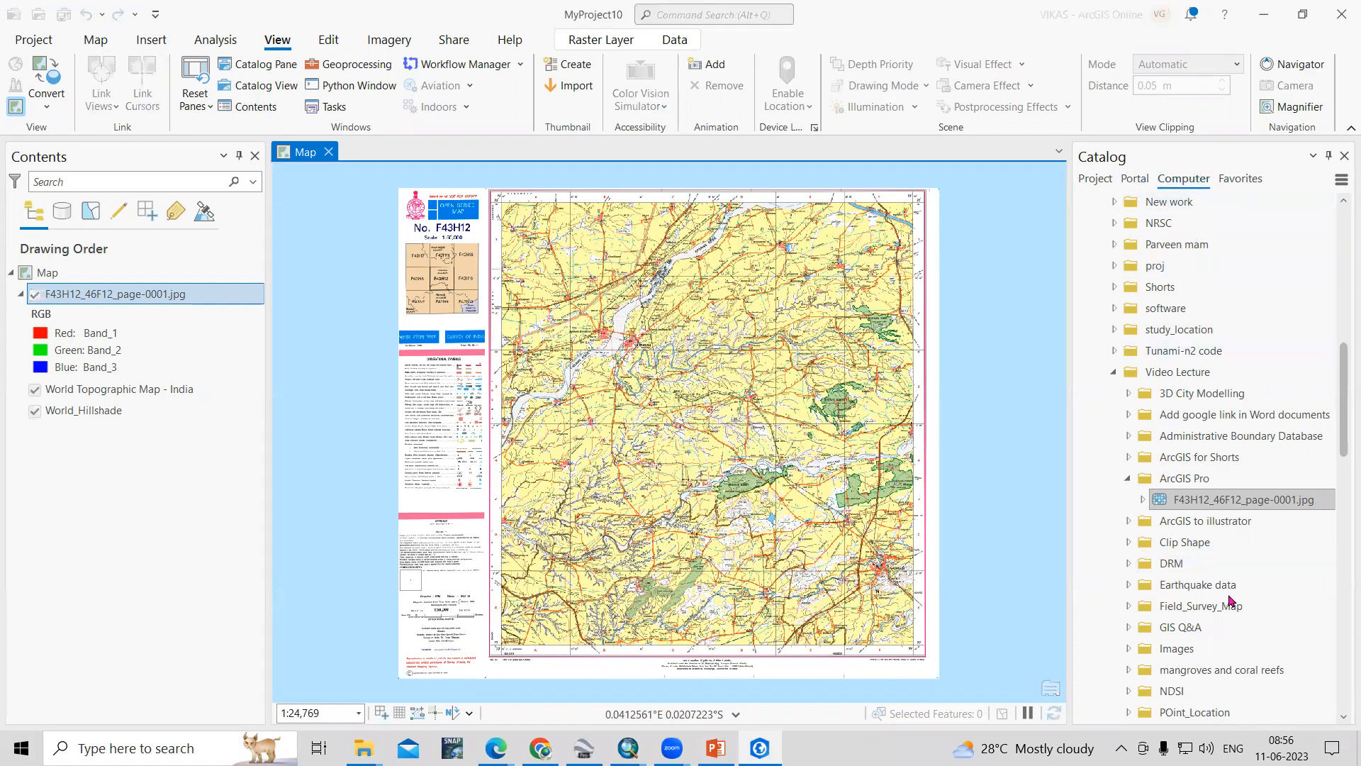
Start adding data to the map and browse to the Video Lecture folder on Local Disk (D:).
click(95, 41)
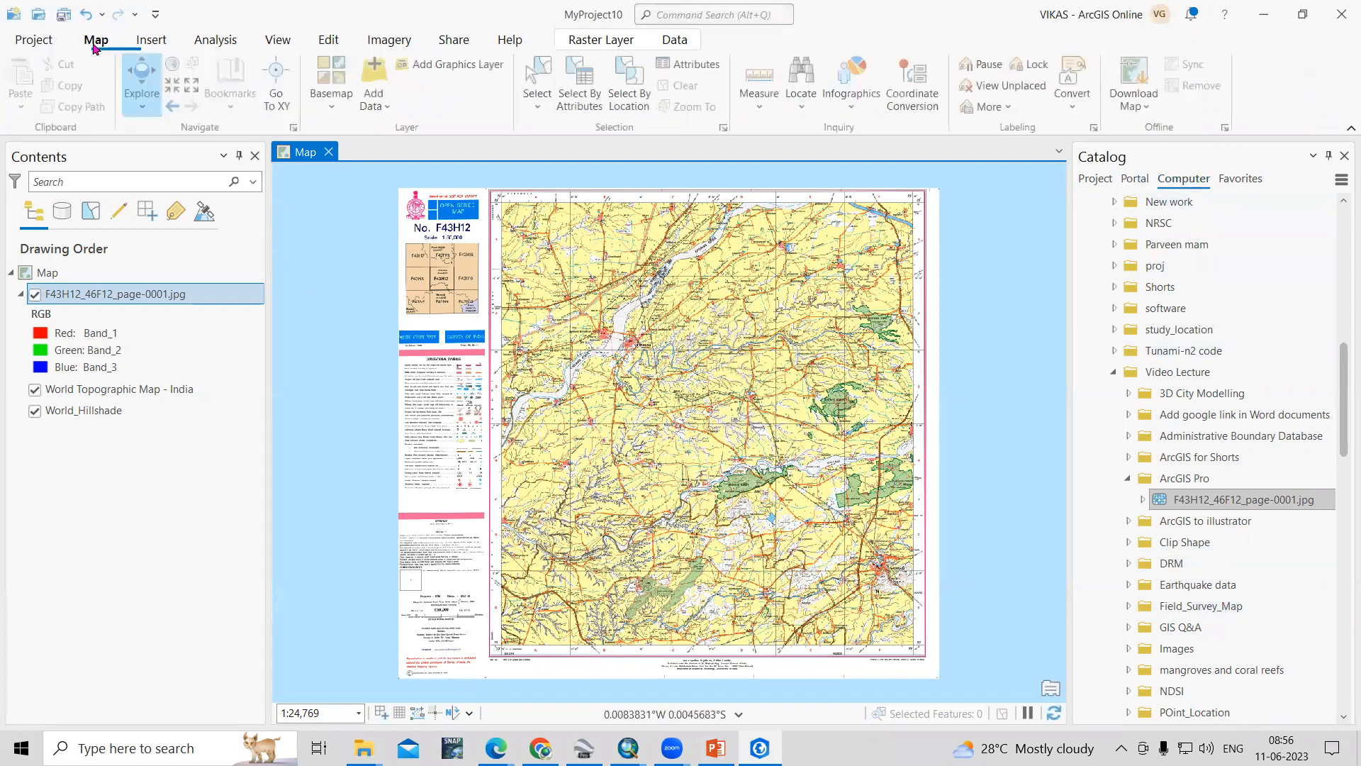
click(374, 106)
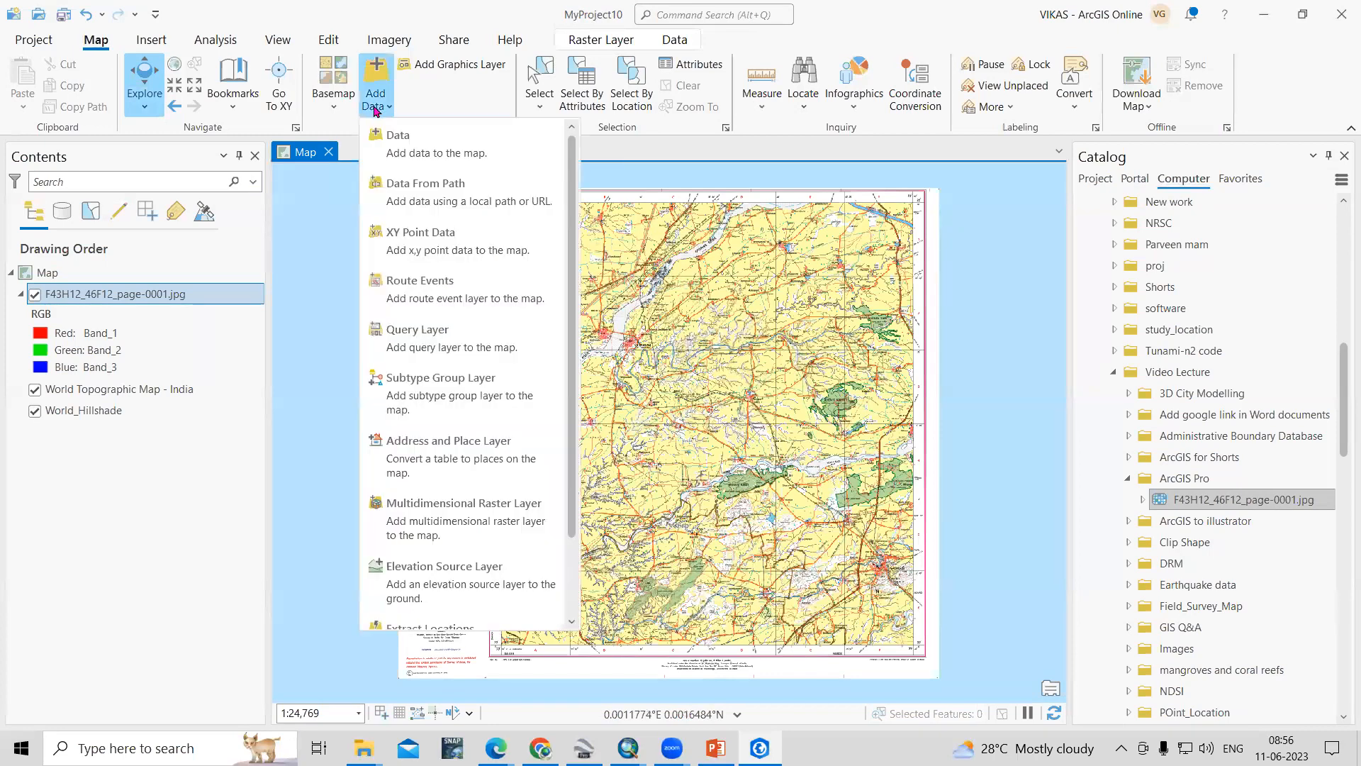
click(442, 154)
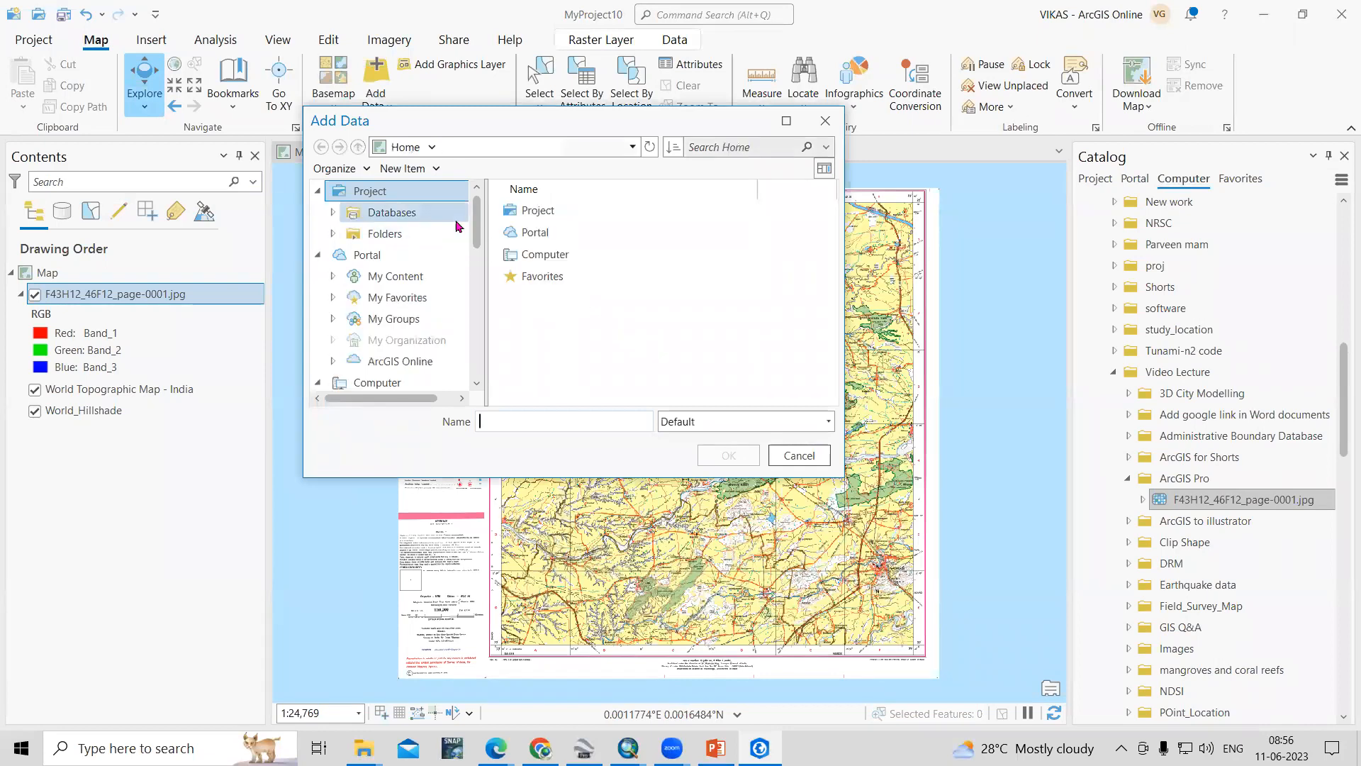
click(467, 146)
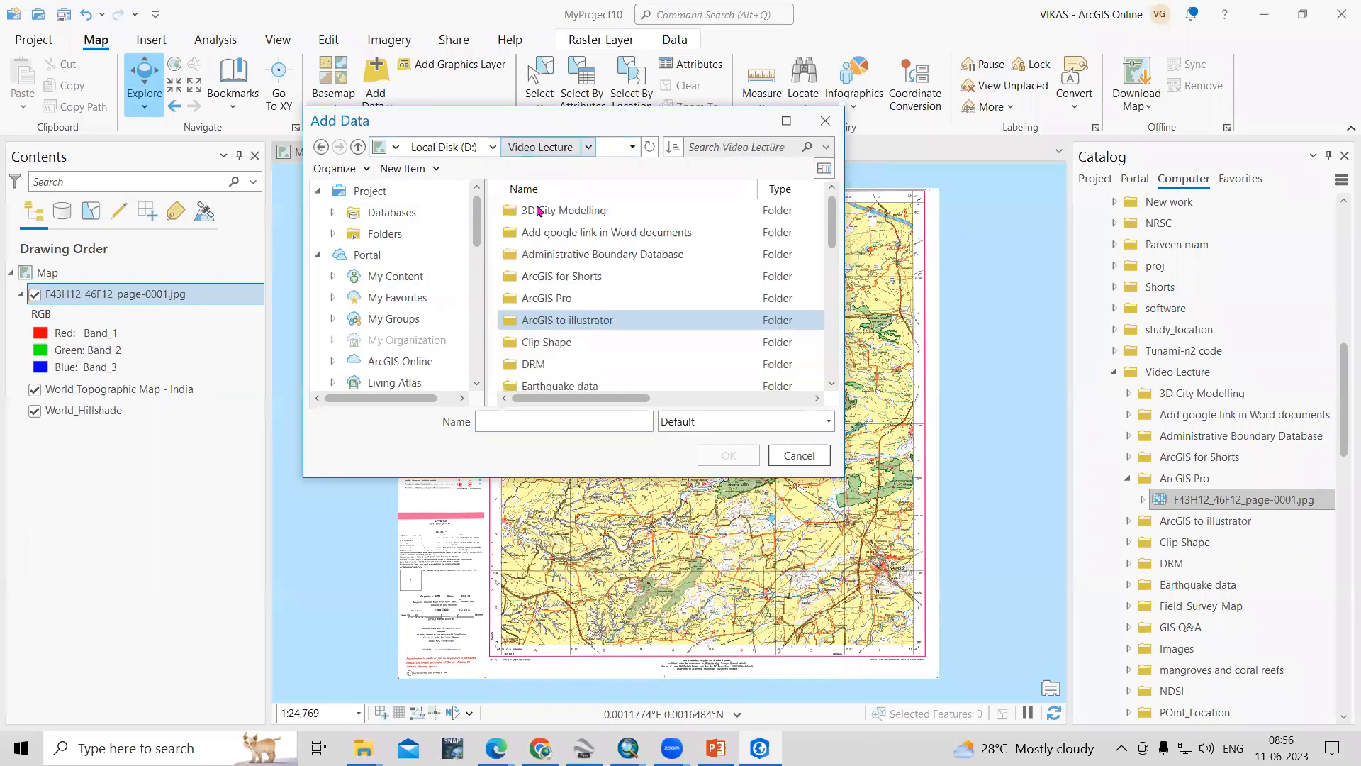
Find the ArcGIS Pro folder within Video Lecture and add F43H12_46F12_page-0001.jpg to the map a second time.
scroll(416, 327, down, 1)
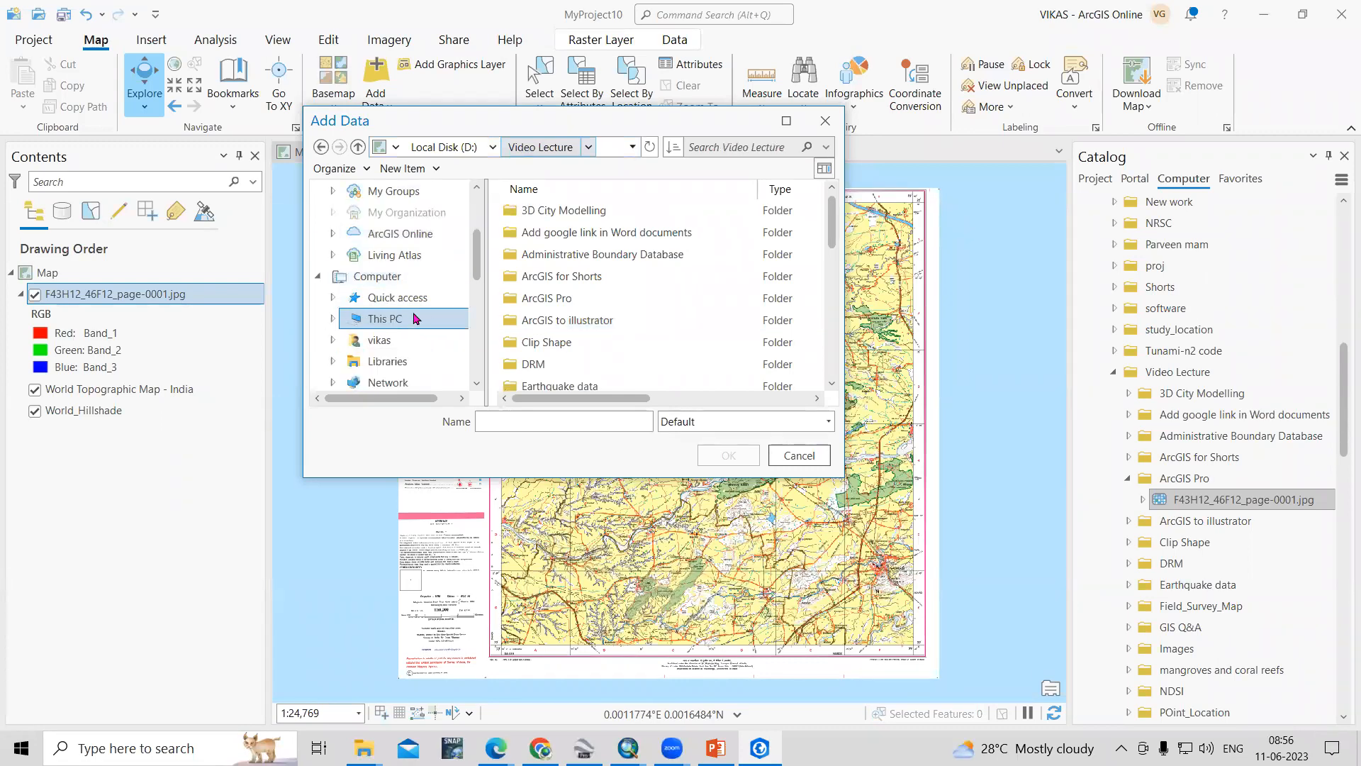
scroll(616, 283, down, 1)
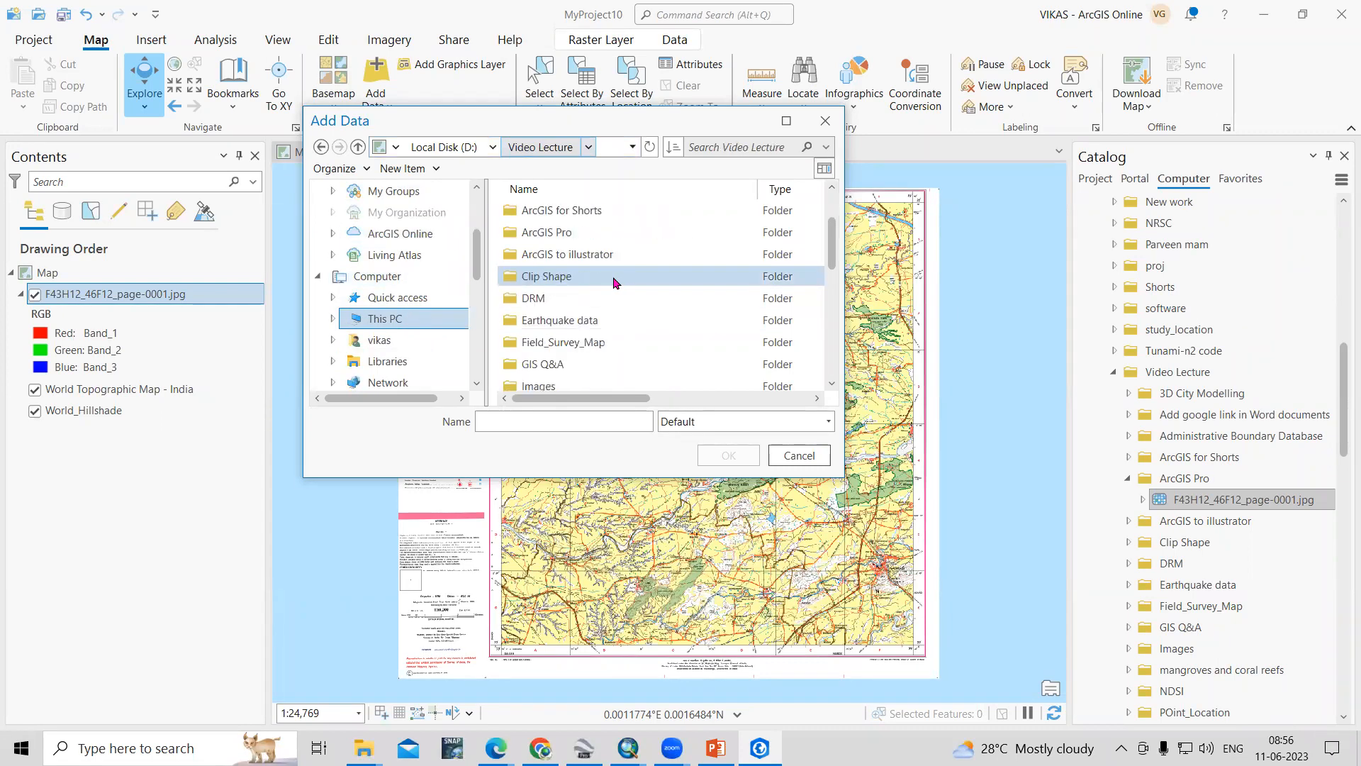
scroll(615, 283, down, 2)
click(561, 261)
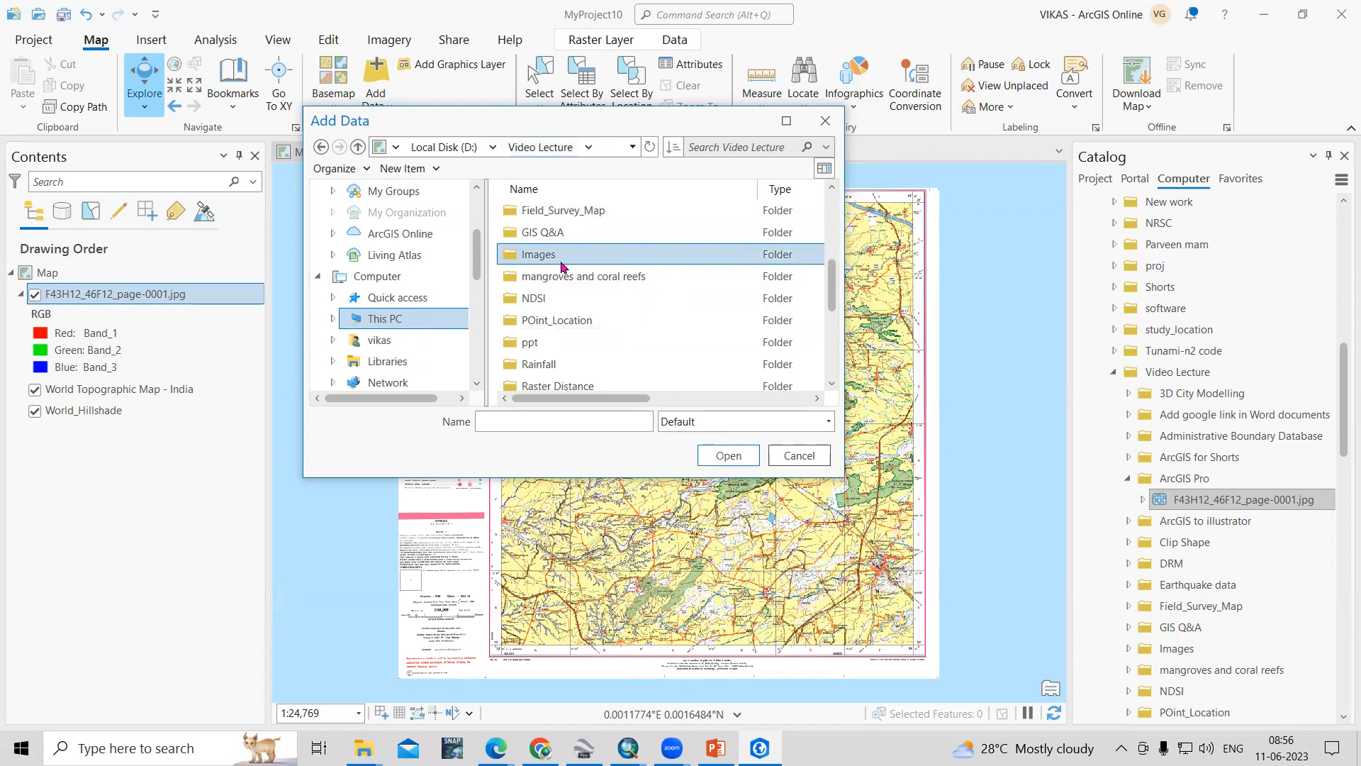
scroll(560, 270, down, 3)
scroll(560, 269, down, 1)
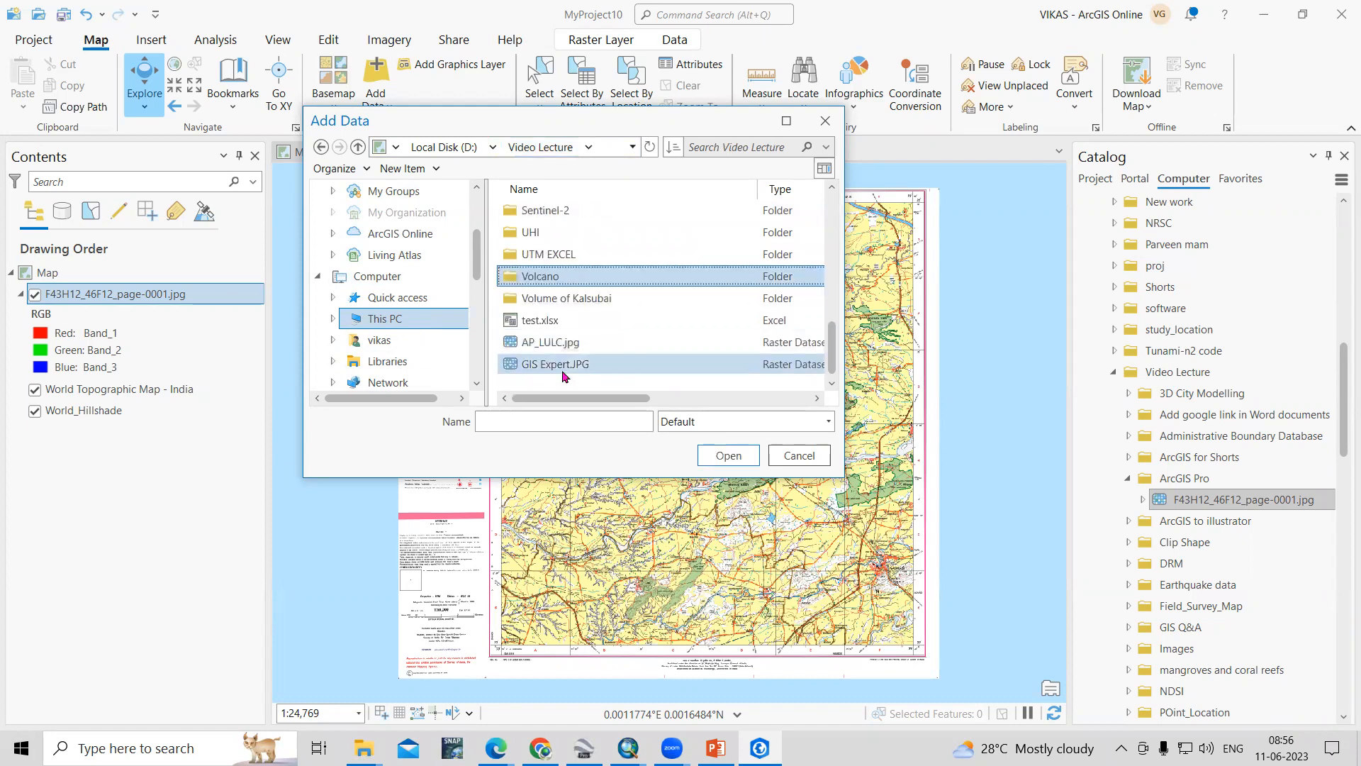
click(560, 275)
click(541, 150)
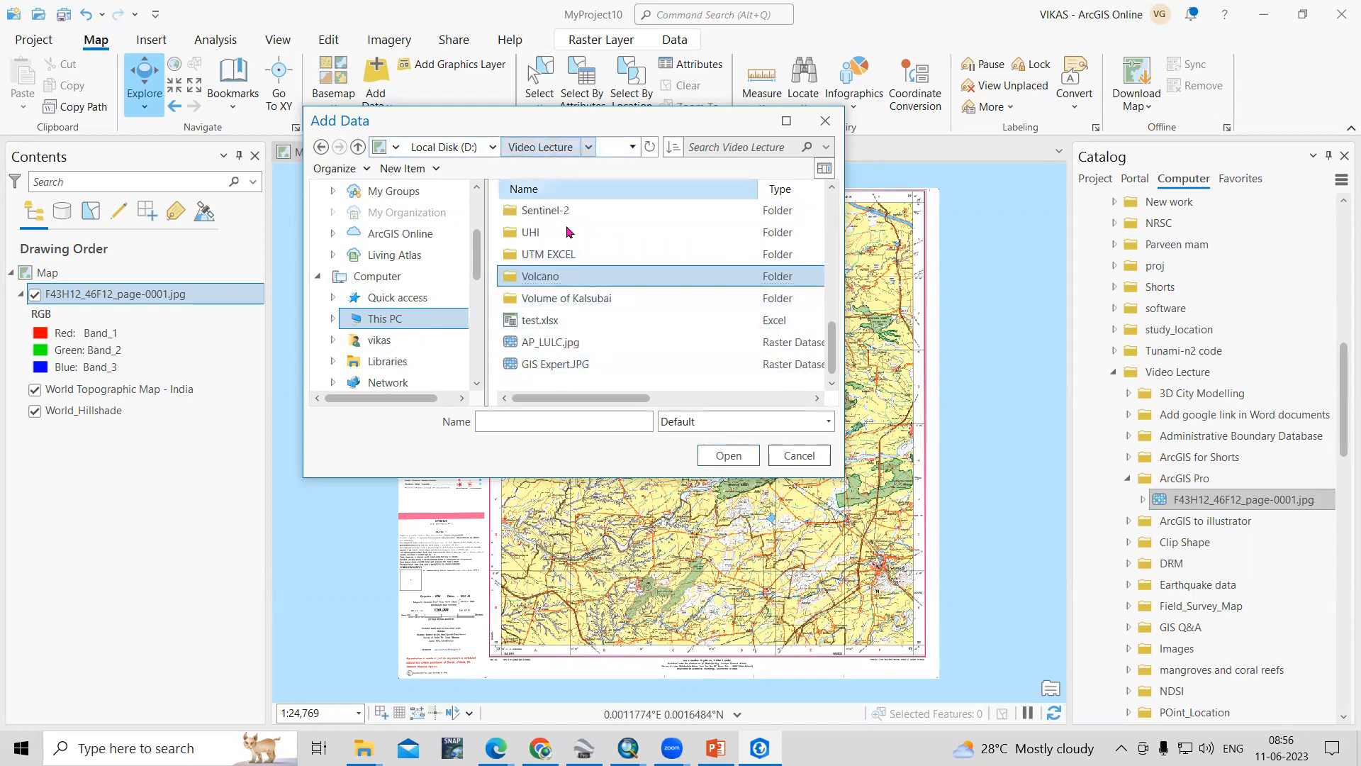
click(571, 233)
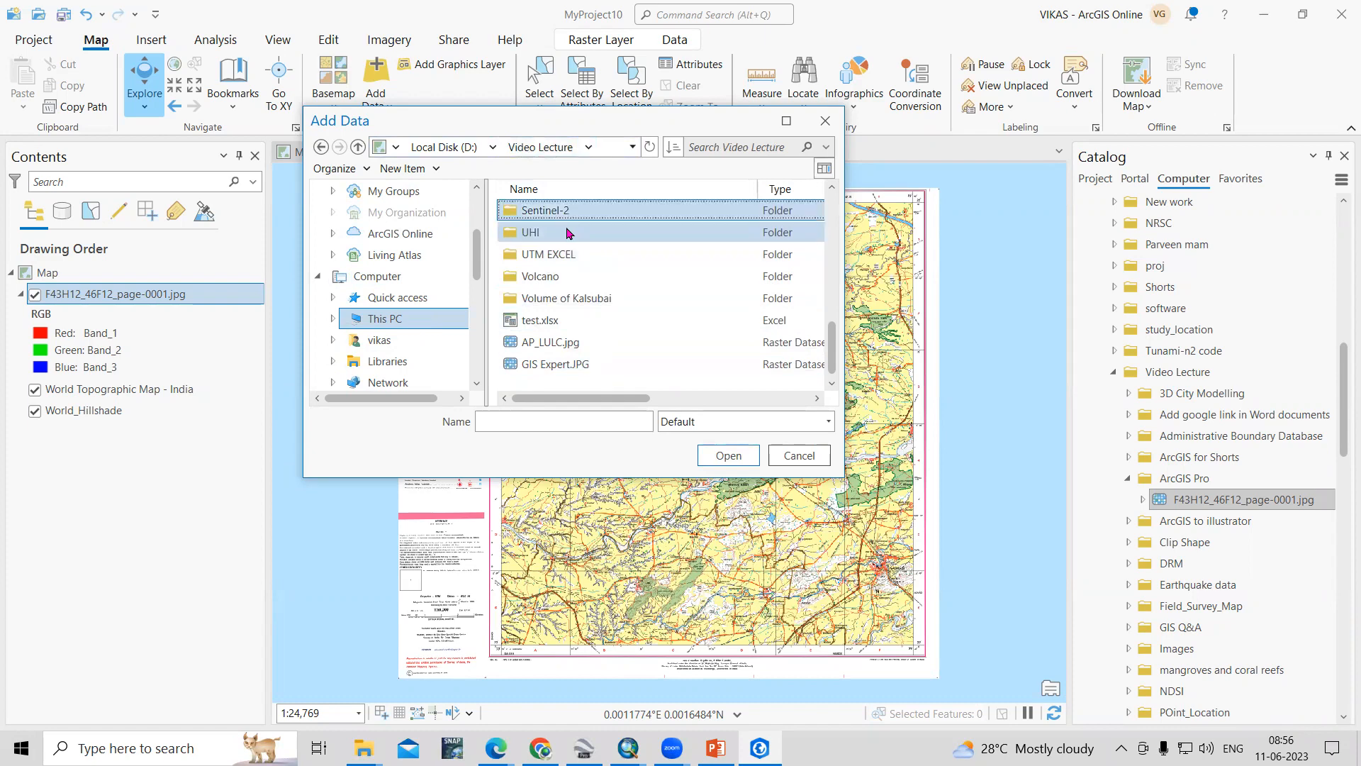
scroll(580, 257, up, 10)
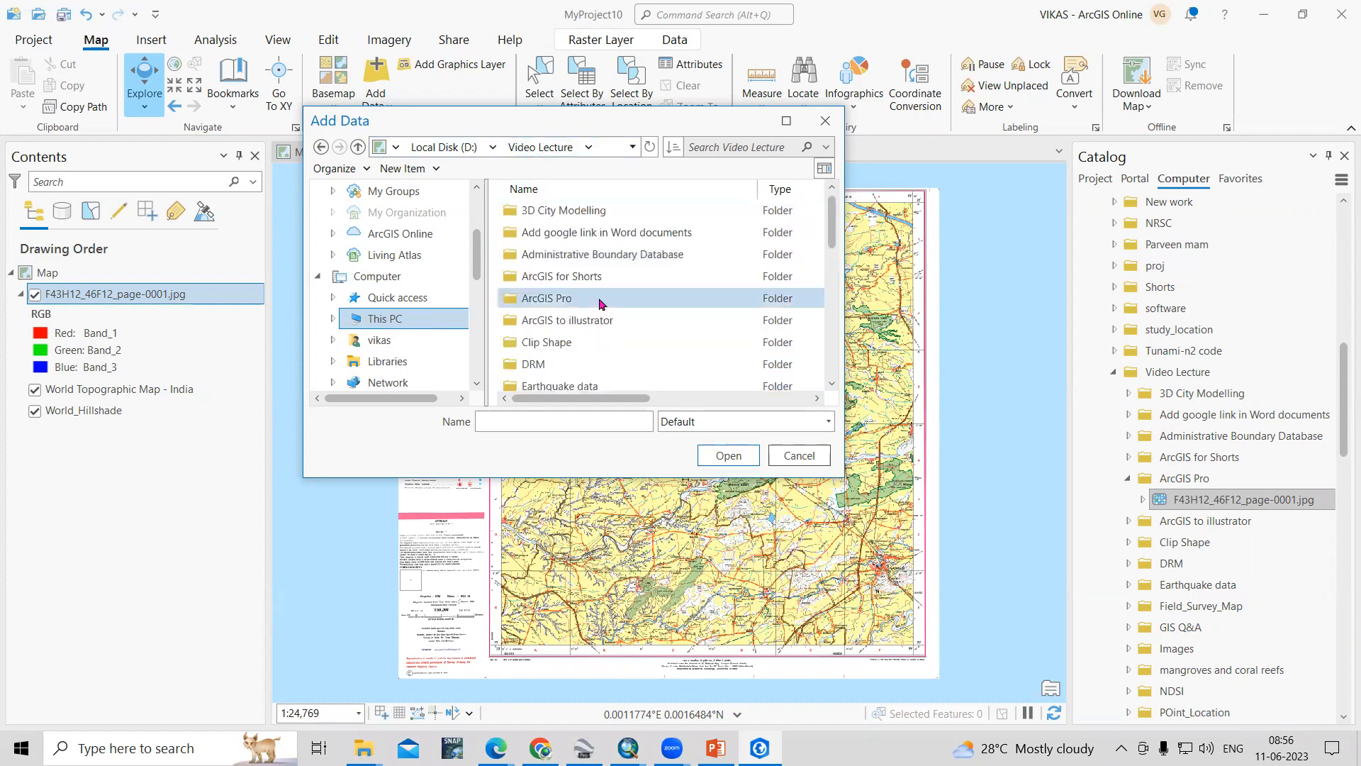
double_click(588, 299)
click(572, 213)
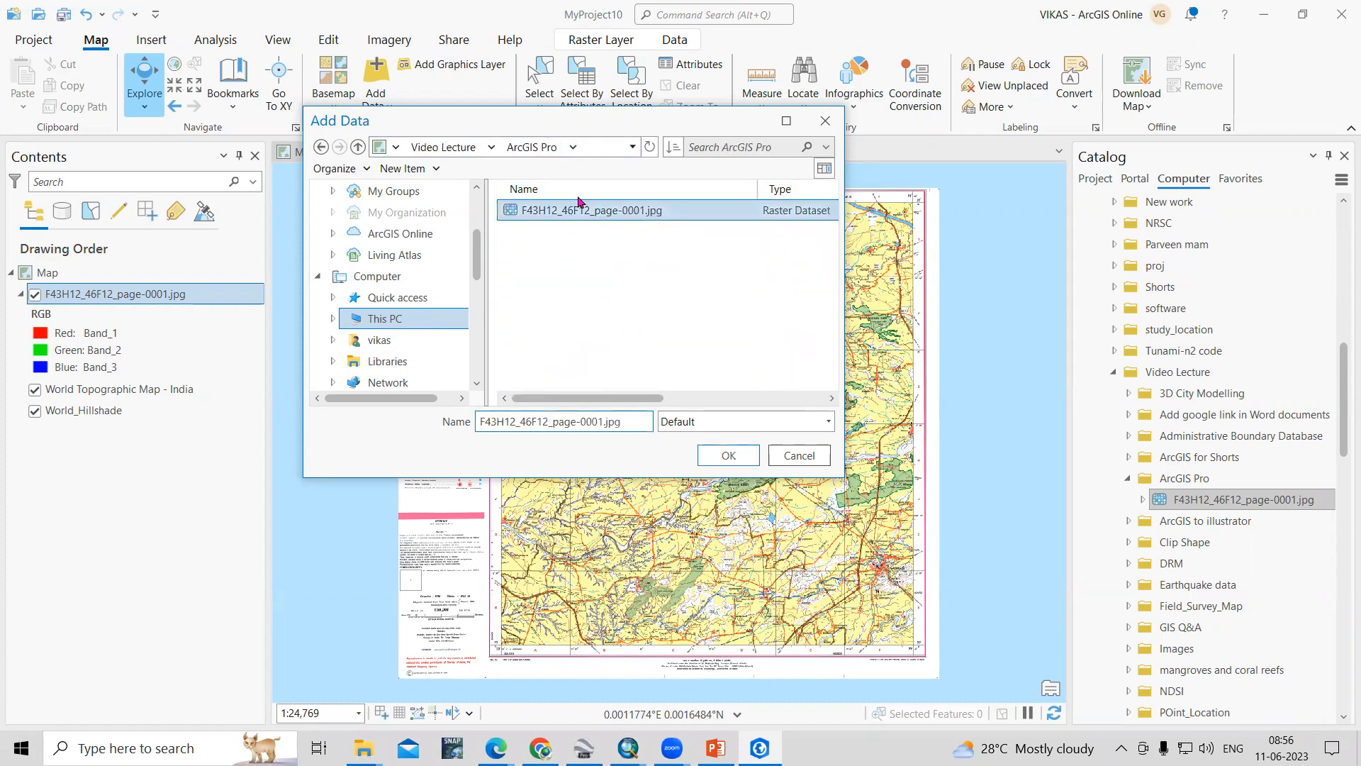
click(725, 460)
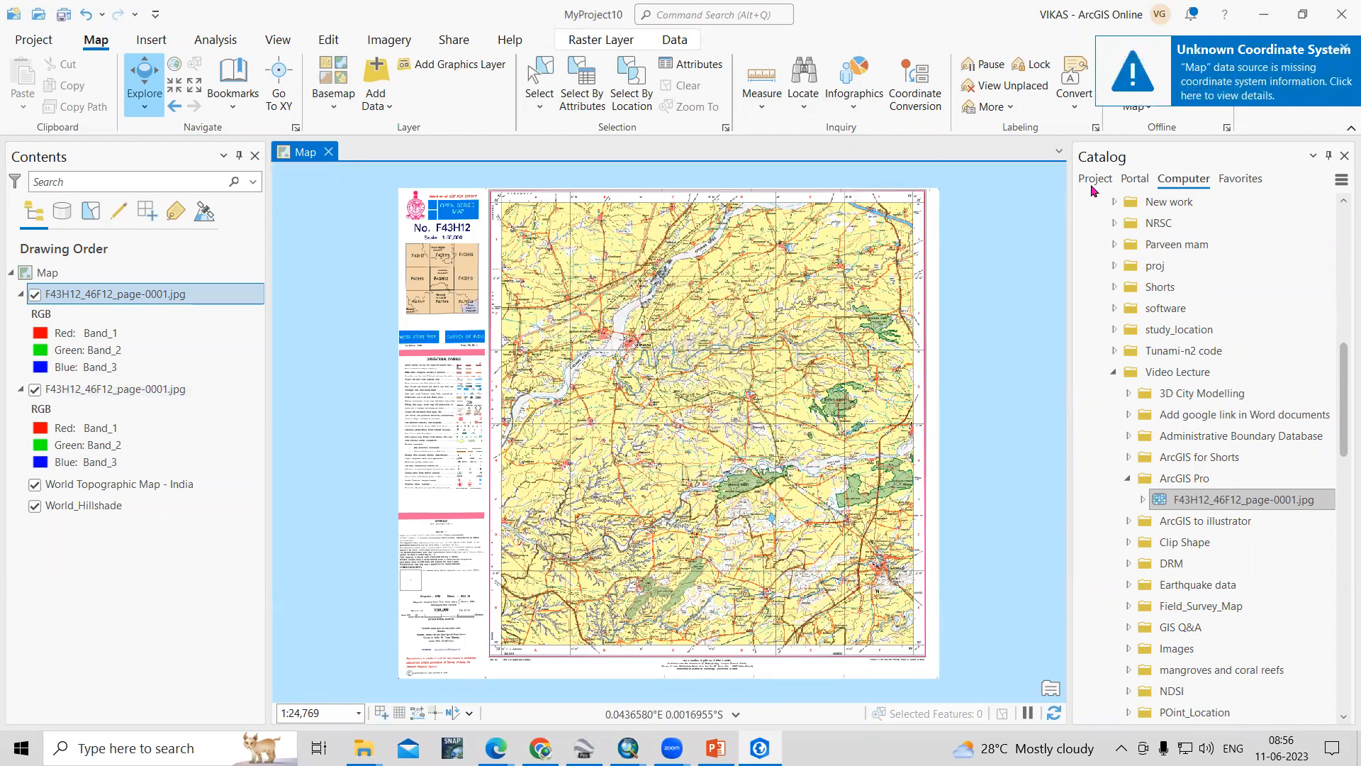
Remove the duplicate F43H12_46F12_page-0001.jpg layer from the map.
click(37, 298)
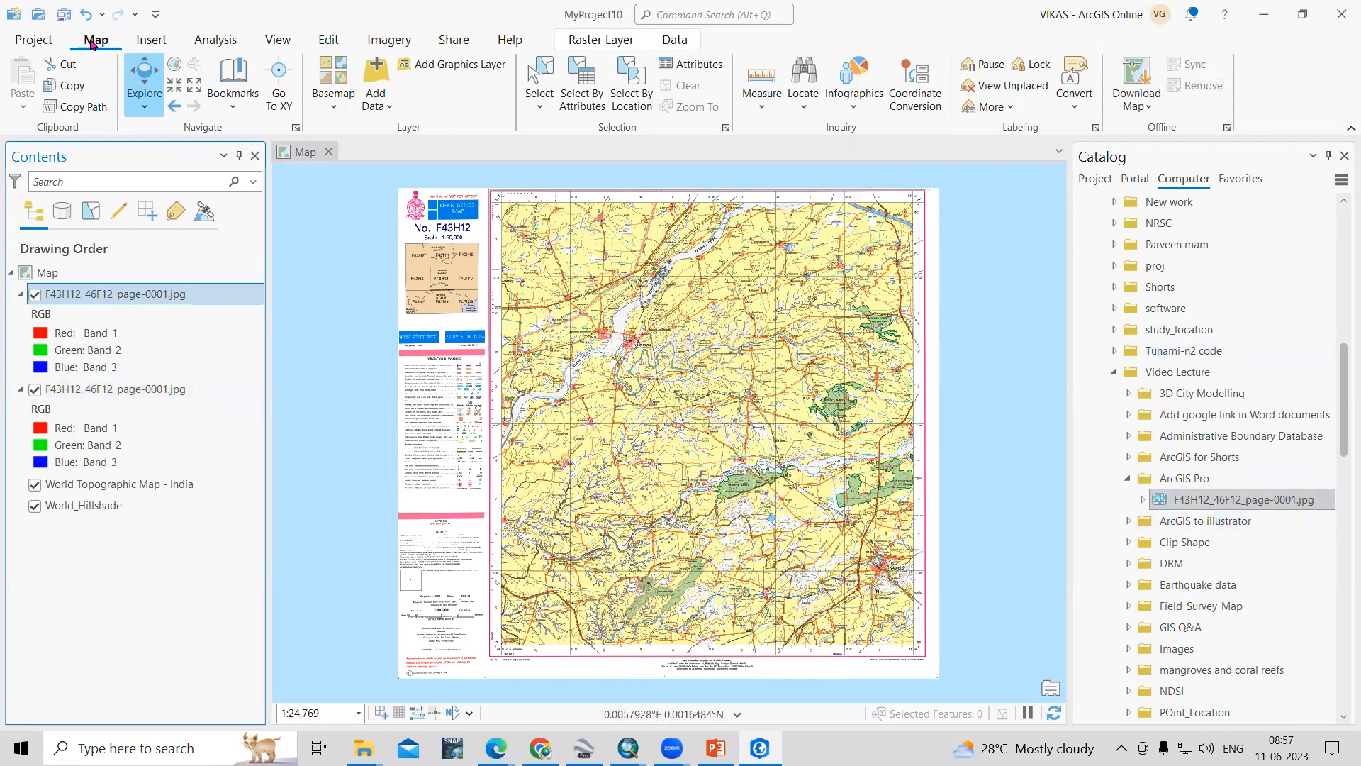
right_click(97, 296)
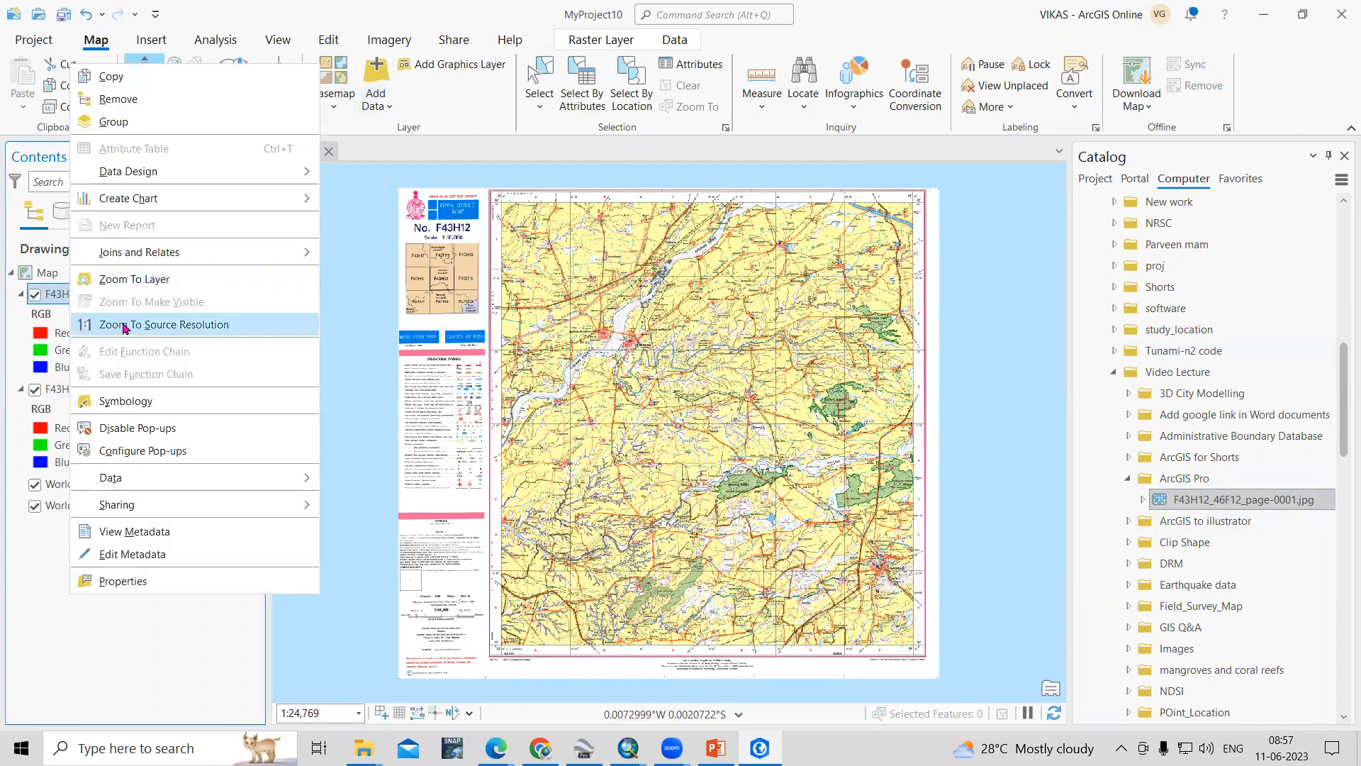
click(155, 107)
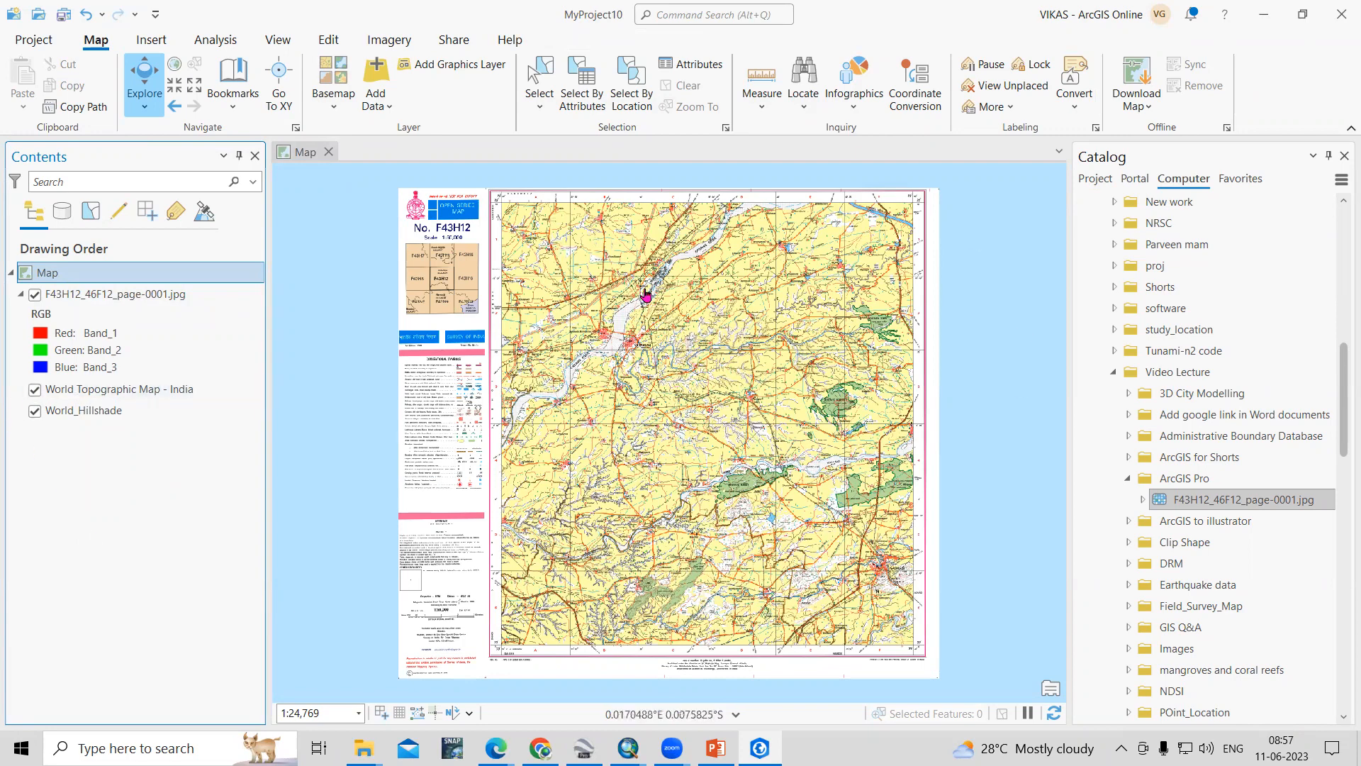
Examine the toposheet's frame and the latitude and longitude labels at its corners, starting with the upper-left corner near Vaghodia.
scroll(503, 189, up, 5)
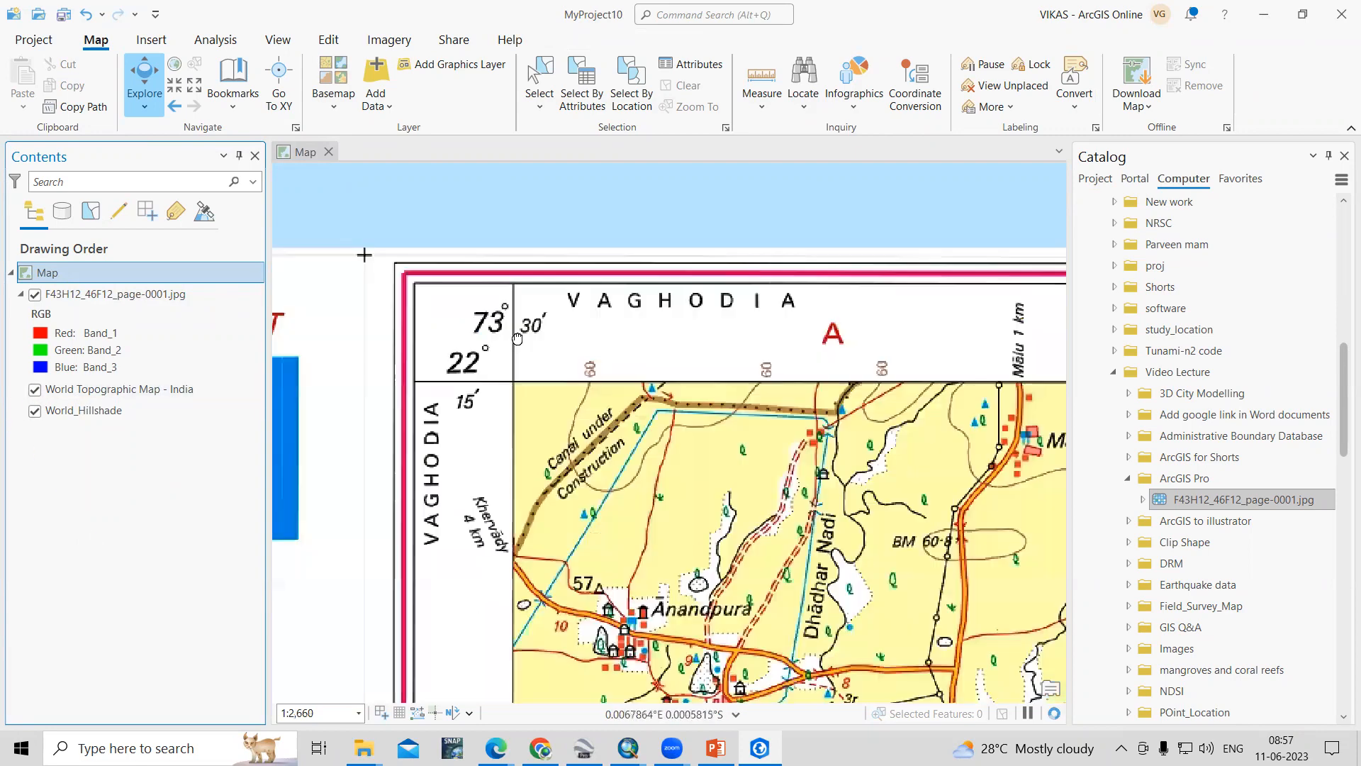
drag(517, 338, 618, 382)
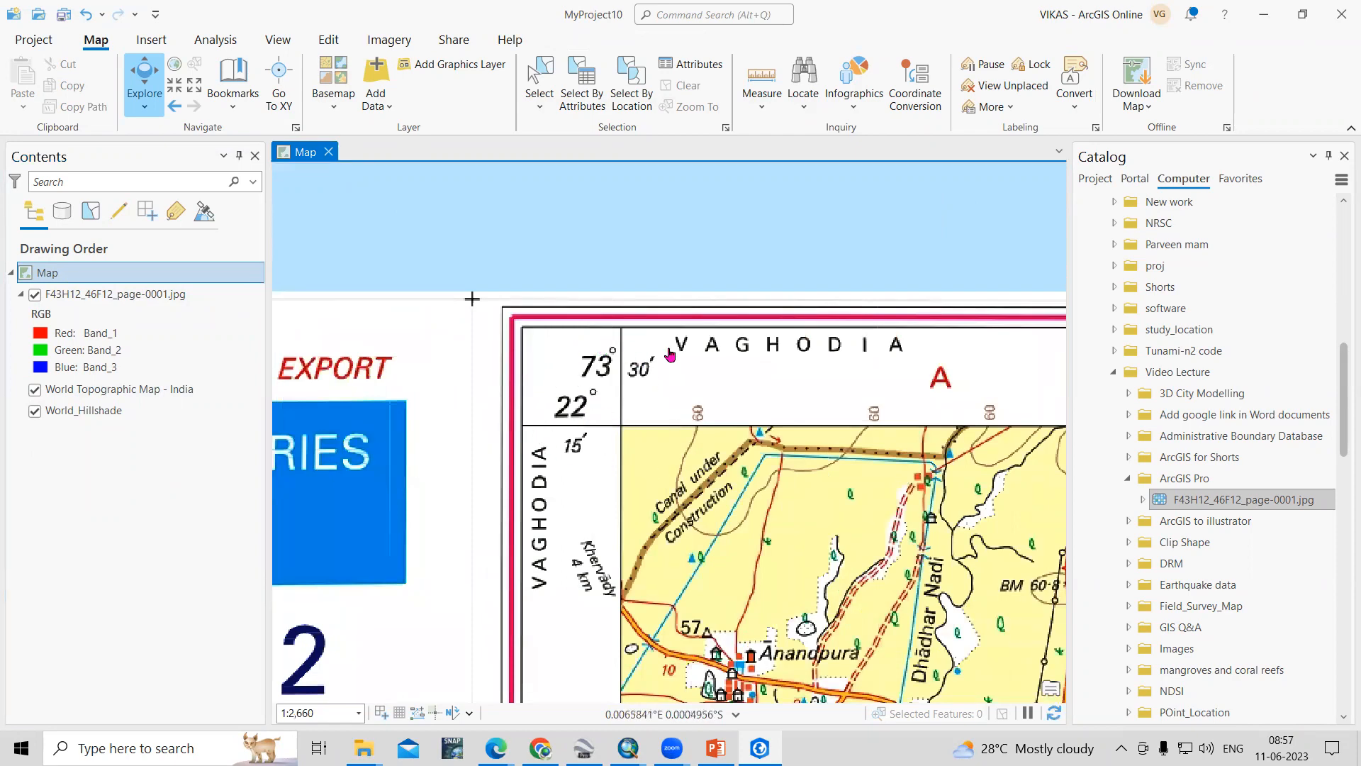
scroll(546, 353, down, 4)
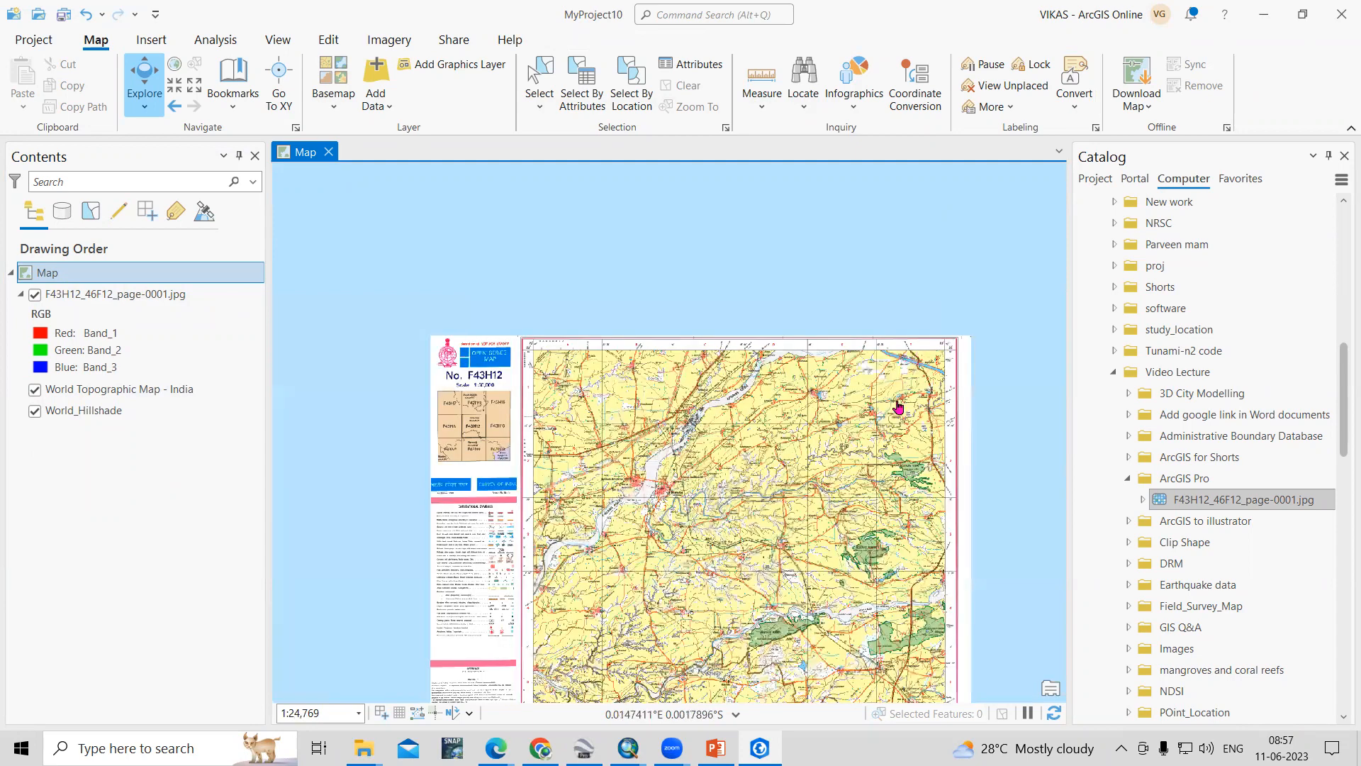
scroll(951, 342, up, 8)
scroll(829, 340, down, 12)
scroll(828, 463, up, 3)
scroll(834, 460, up, 6)
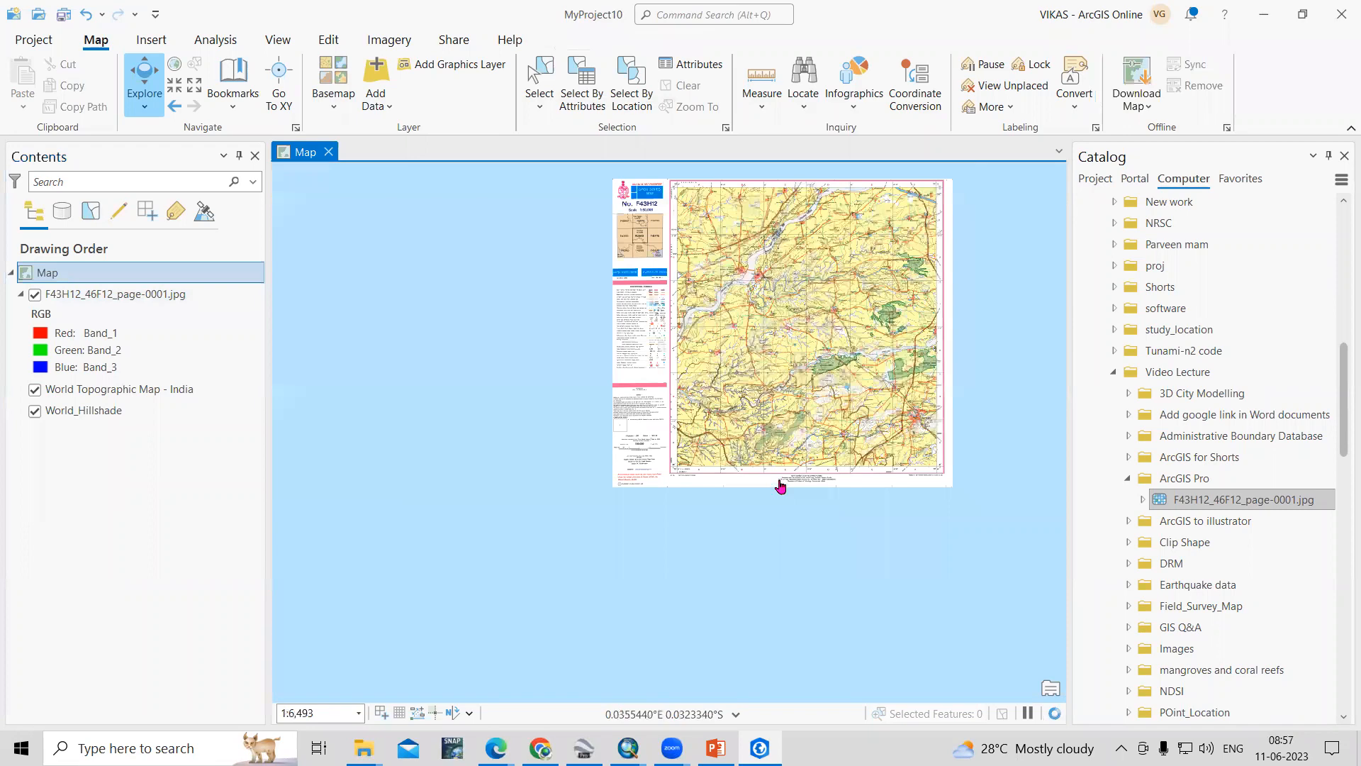
scroll(789, 425, up, 3)
scroll(429, 589, down, 2)
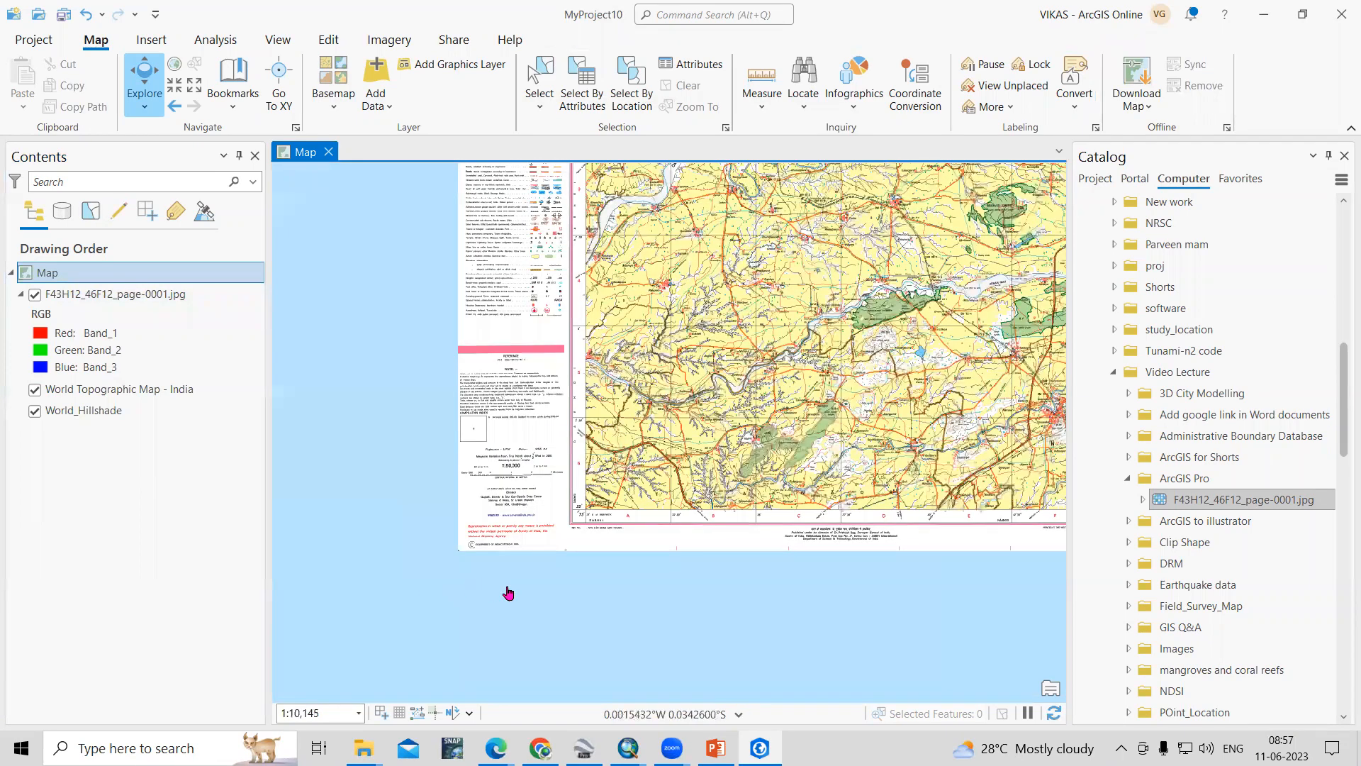
scroll(554, 312, down, 3)
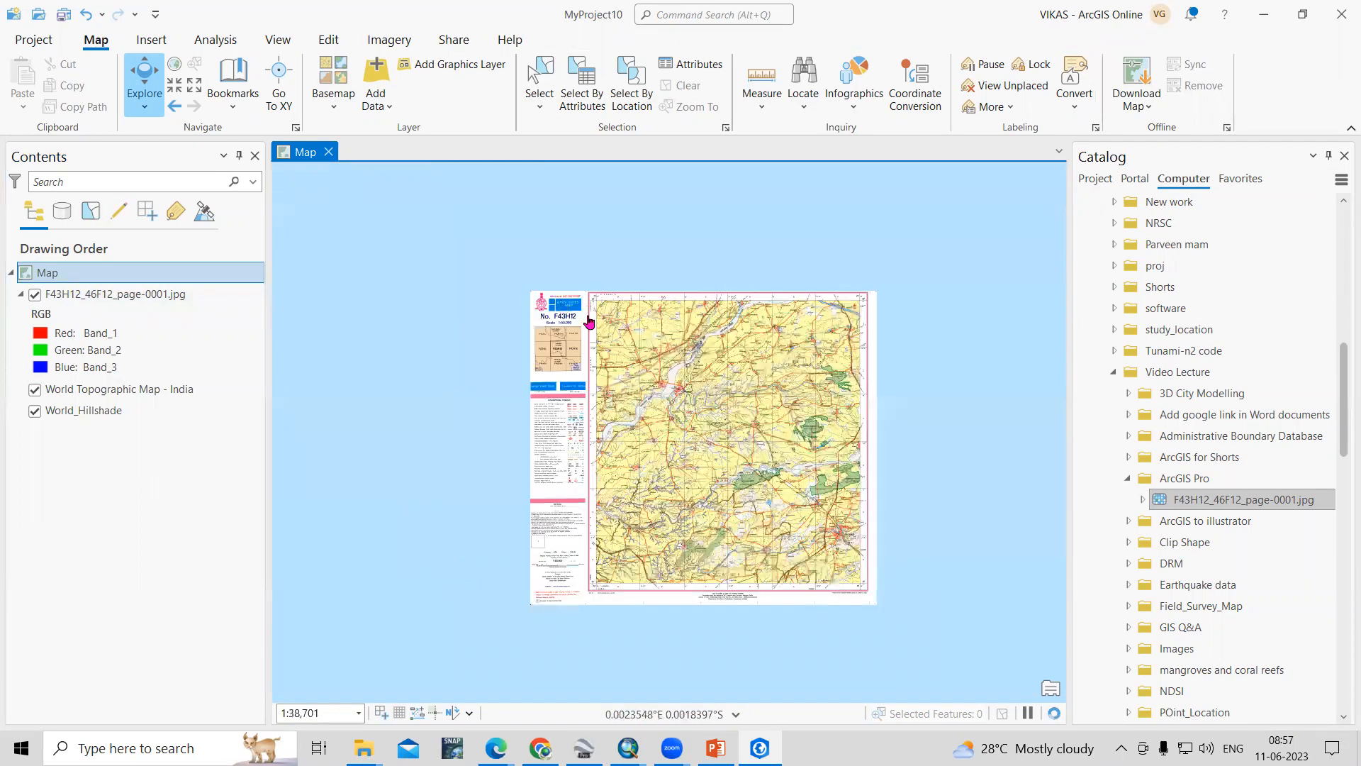
scroll(562, 295, up, 3)
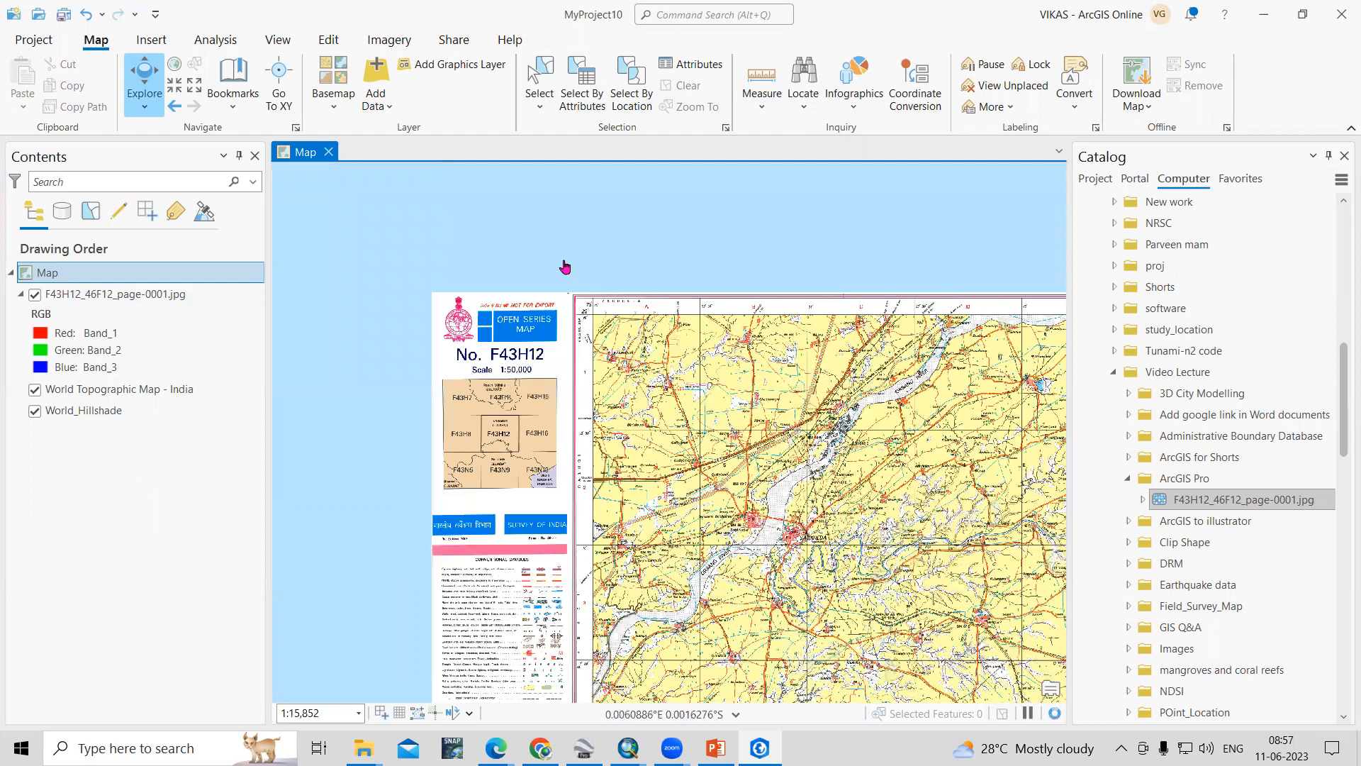
scroll(567, 284, up, 3)
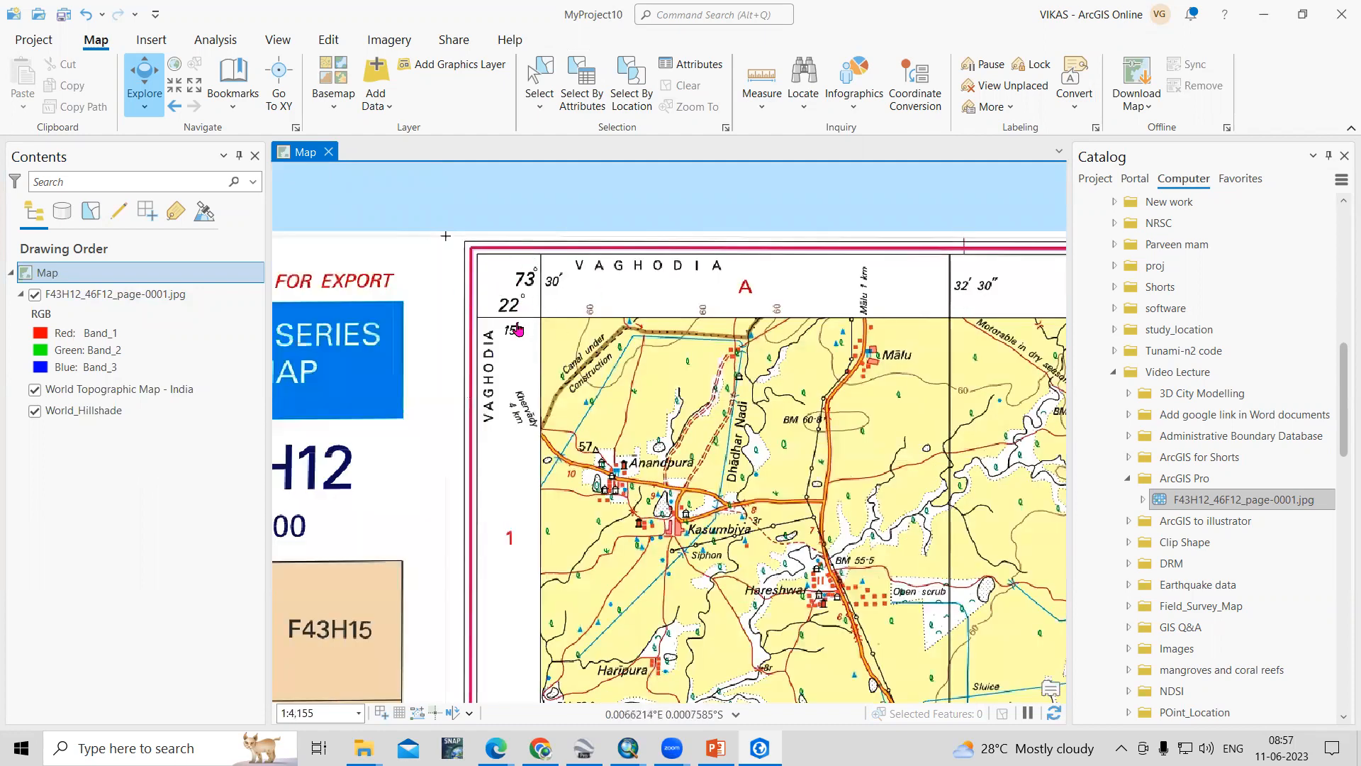
Check the map's current XY coordinate system in the map properties without changing it.
scroll(427, 265, down, 2)
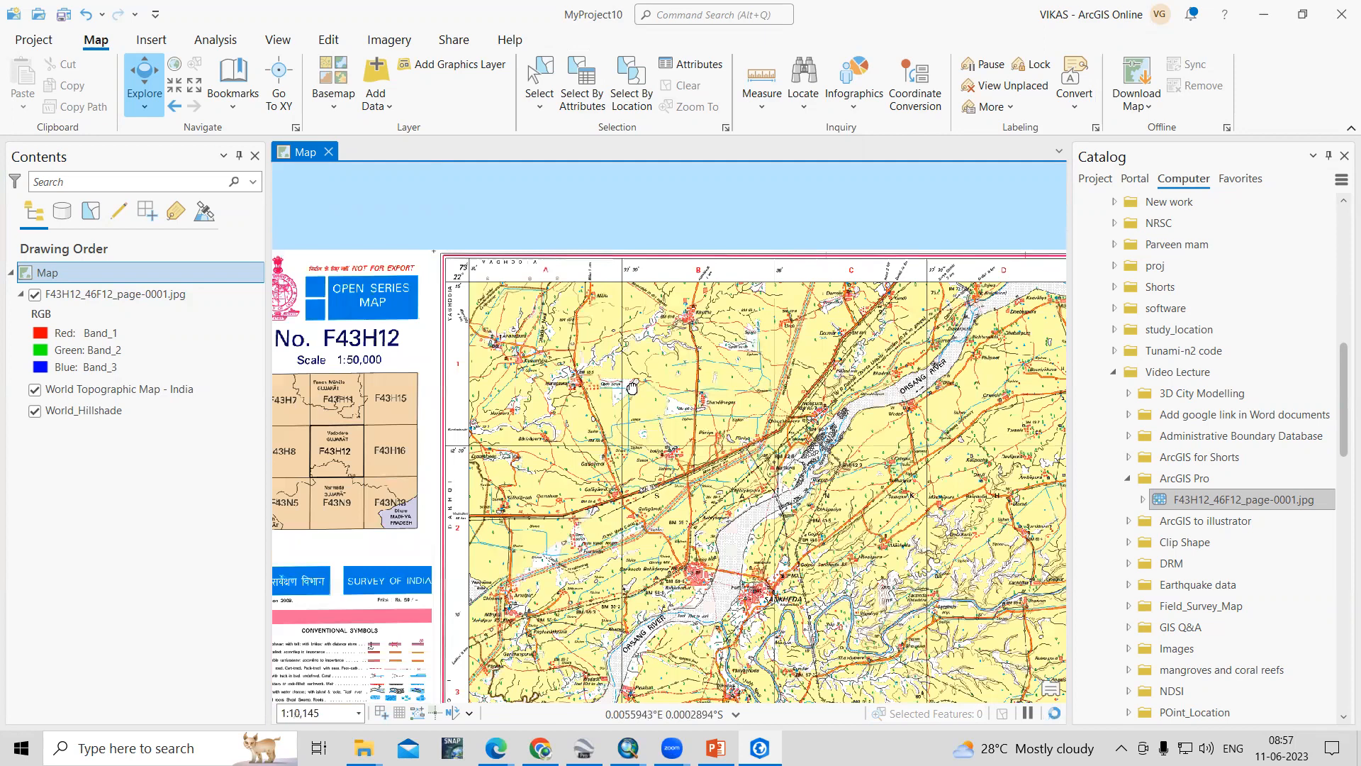
scroll(632, 388, down, 2)
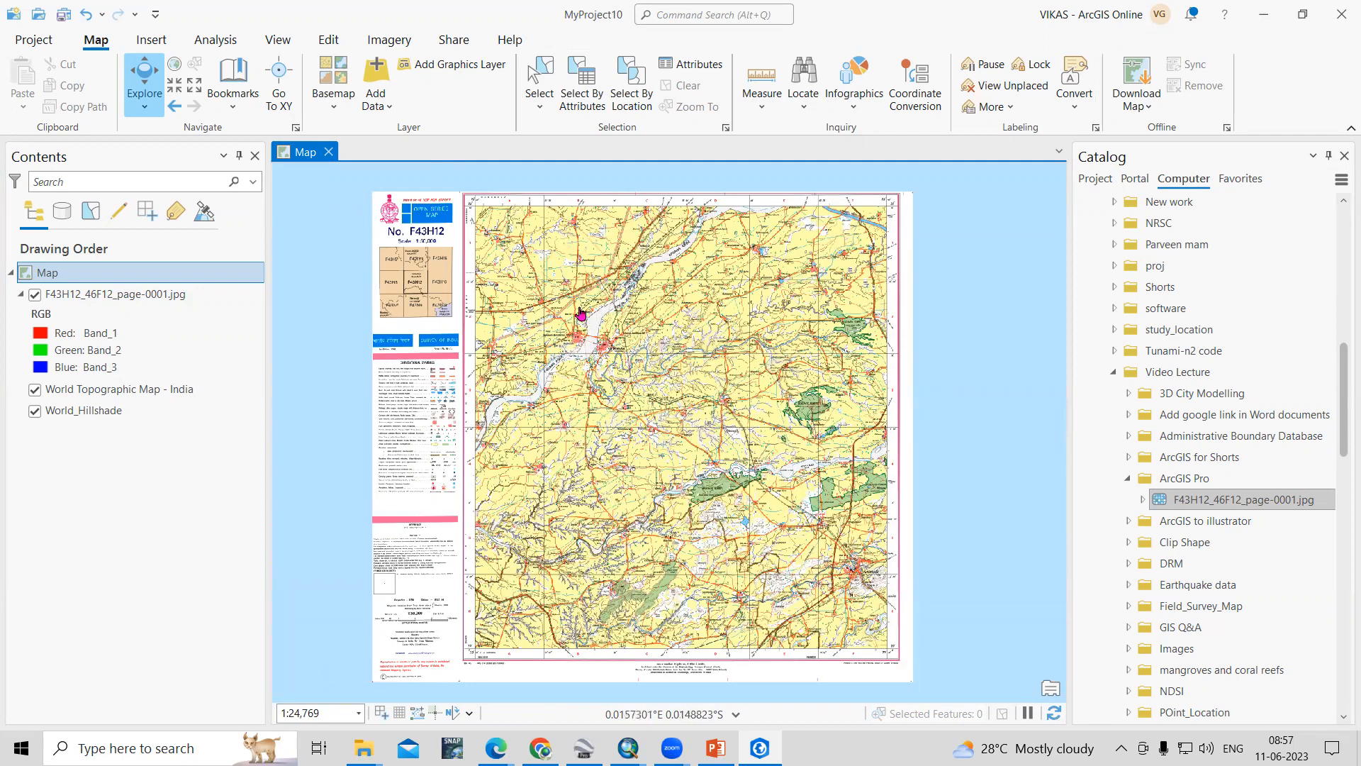
click(402, 44)
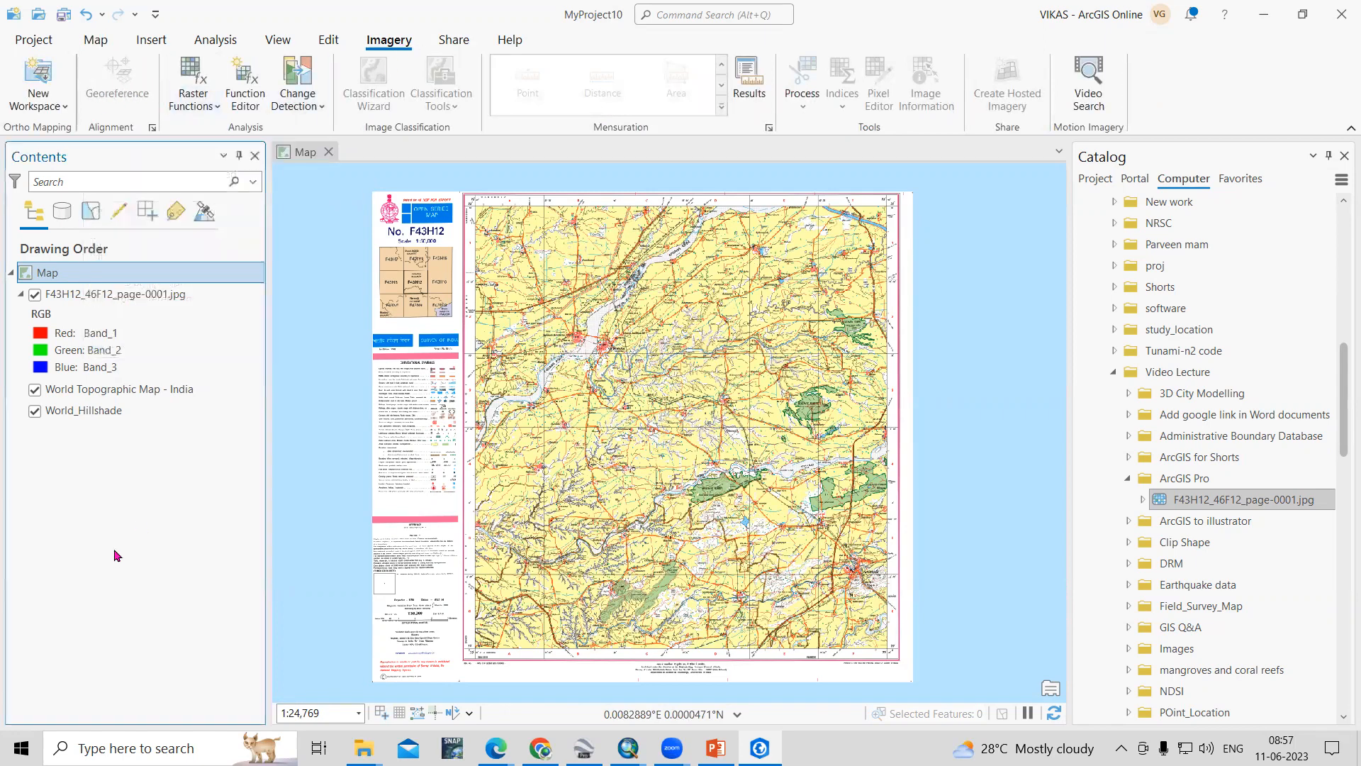
click(107, 298)
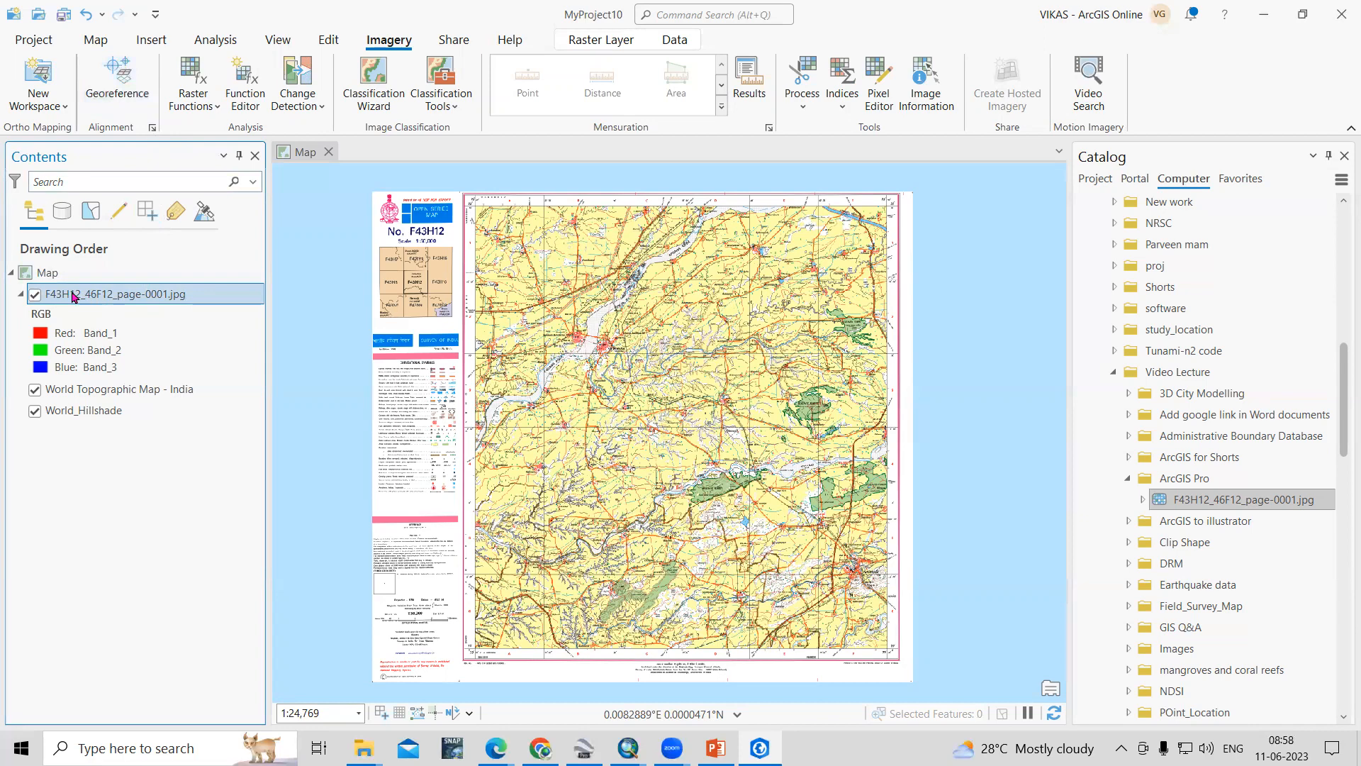
click(44, 273)
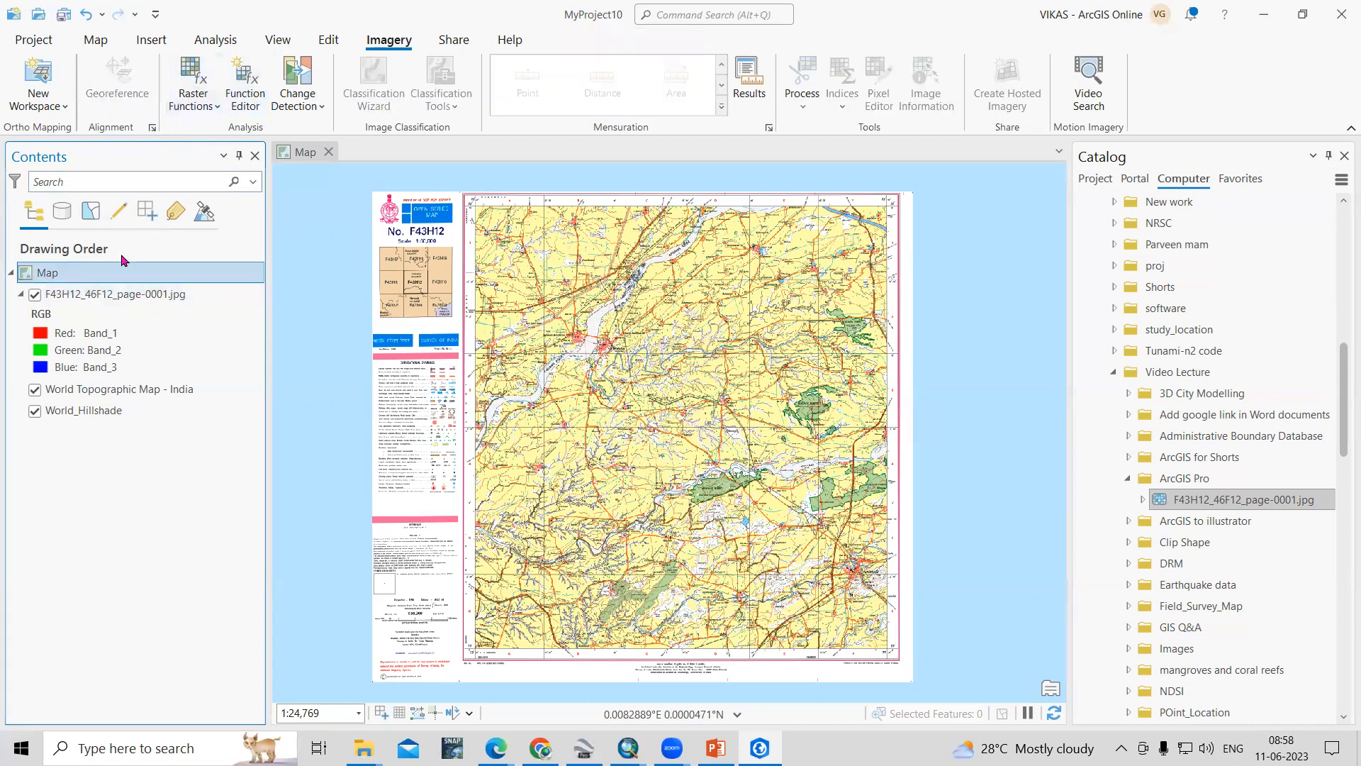
right_click(68, 280)
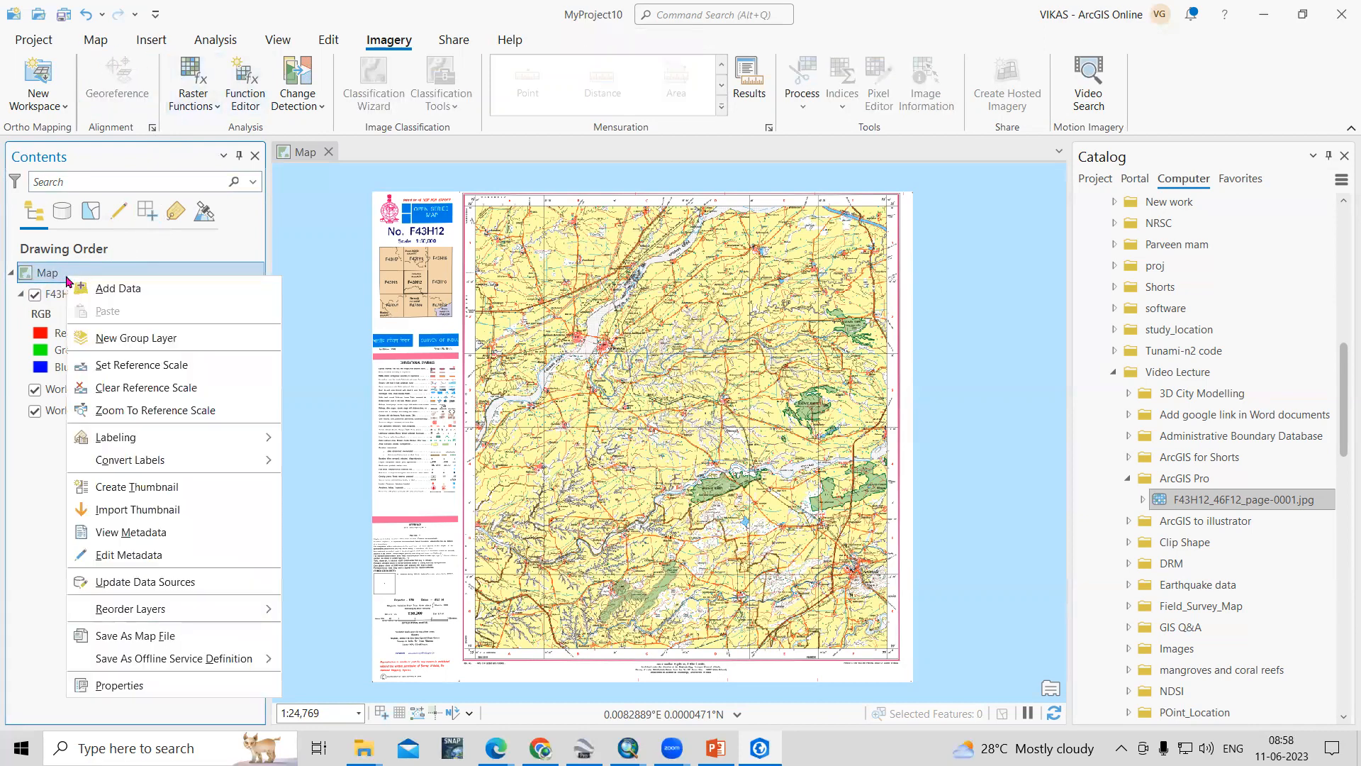
click(173, 679)
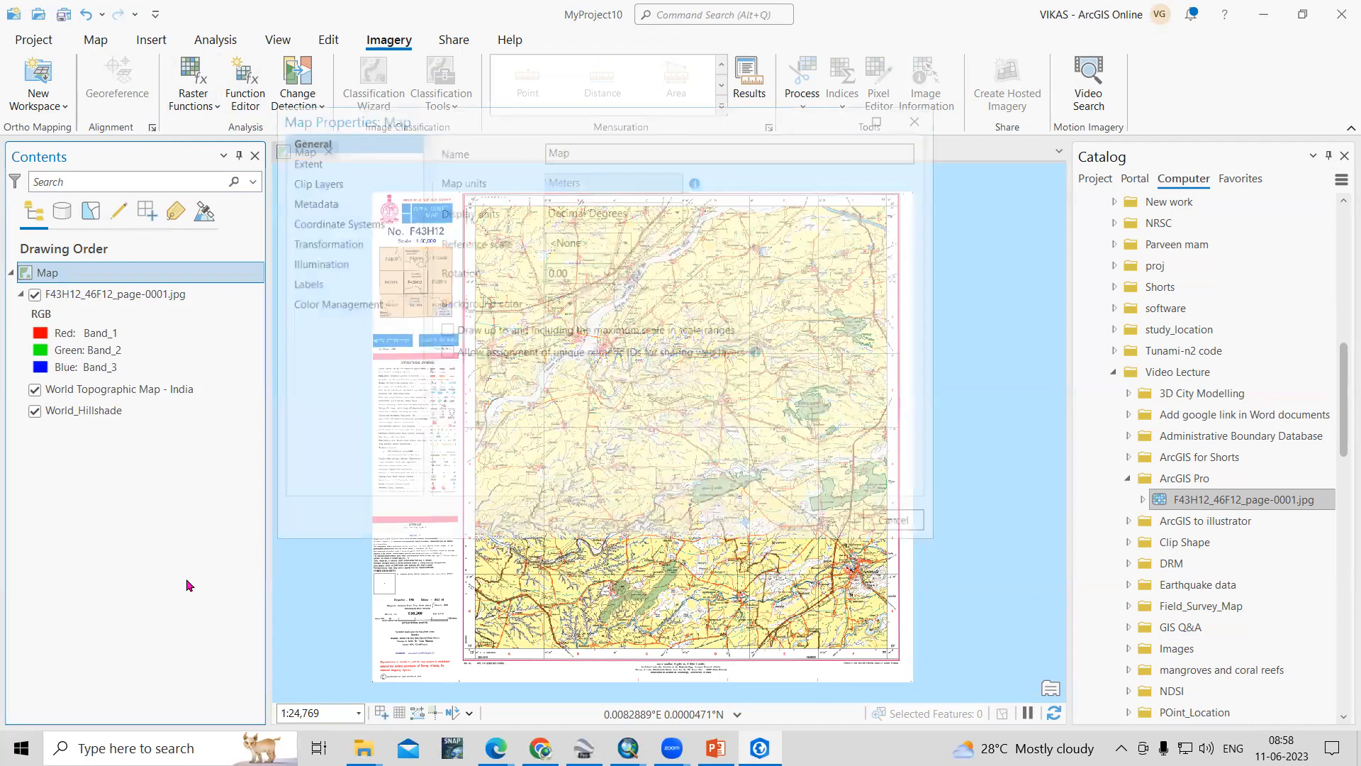
click(365, 223)
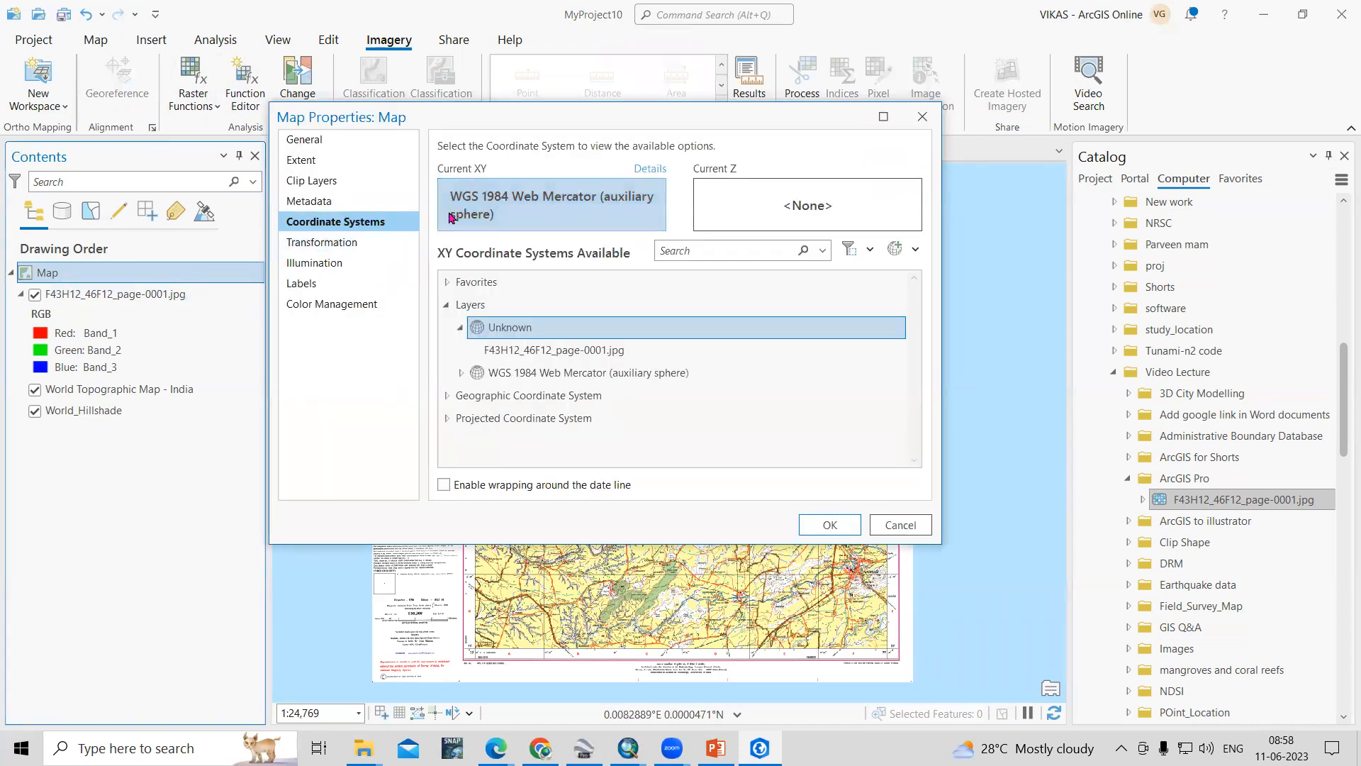
click(911, 532)
Start georeferencing the F43H12_46F12_page-0001.jpg layer and set the map's XY coordinate system to the World geographic system WGS 1984.
click(116, 296)
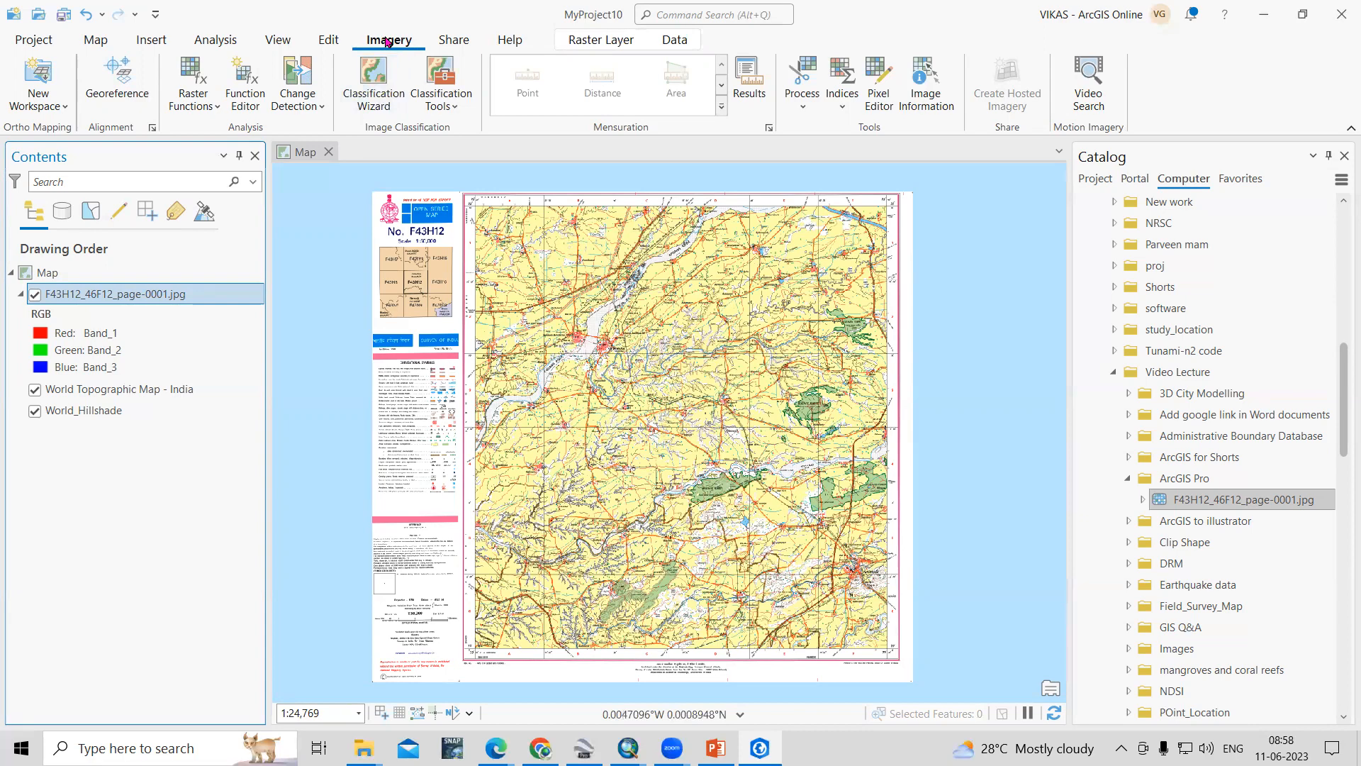
click(127, 95)
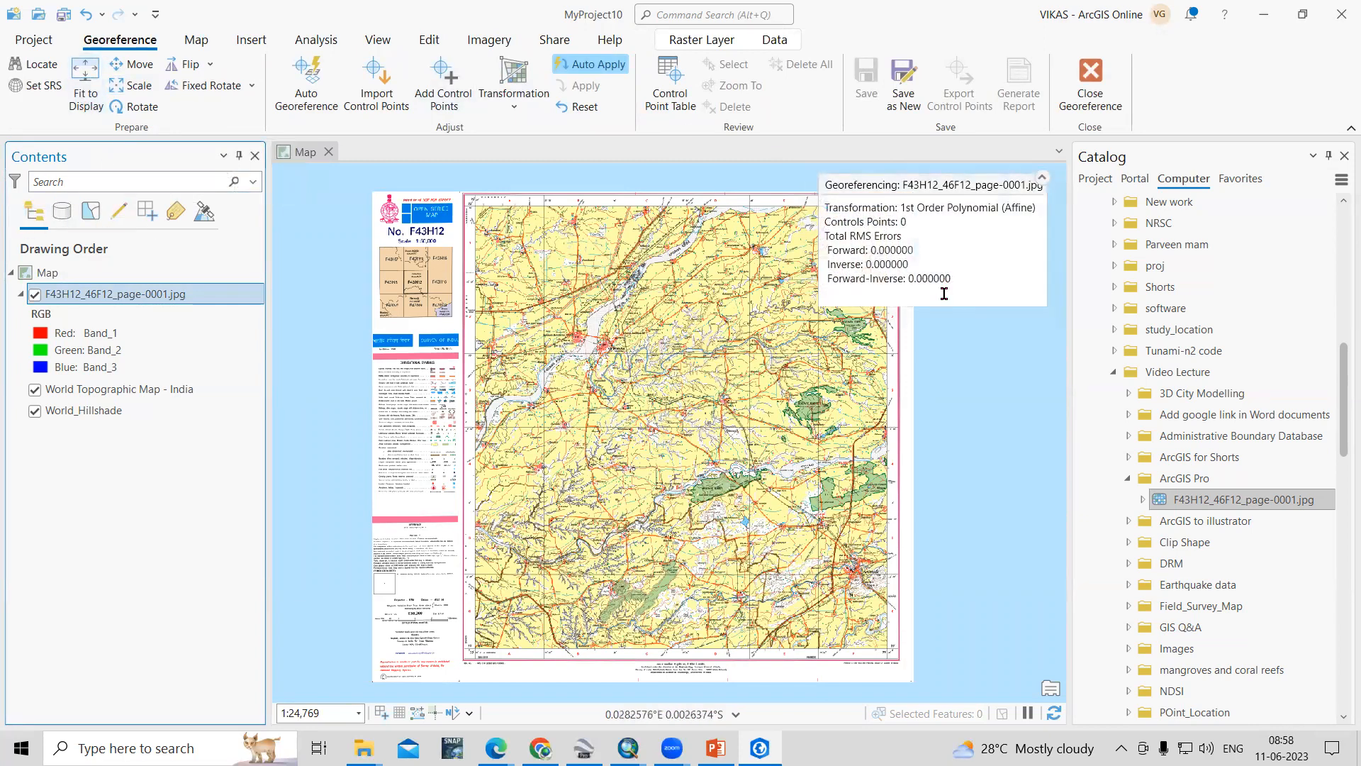
click(46, 89)
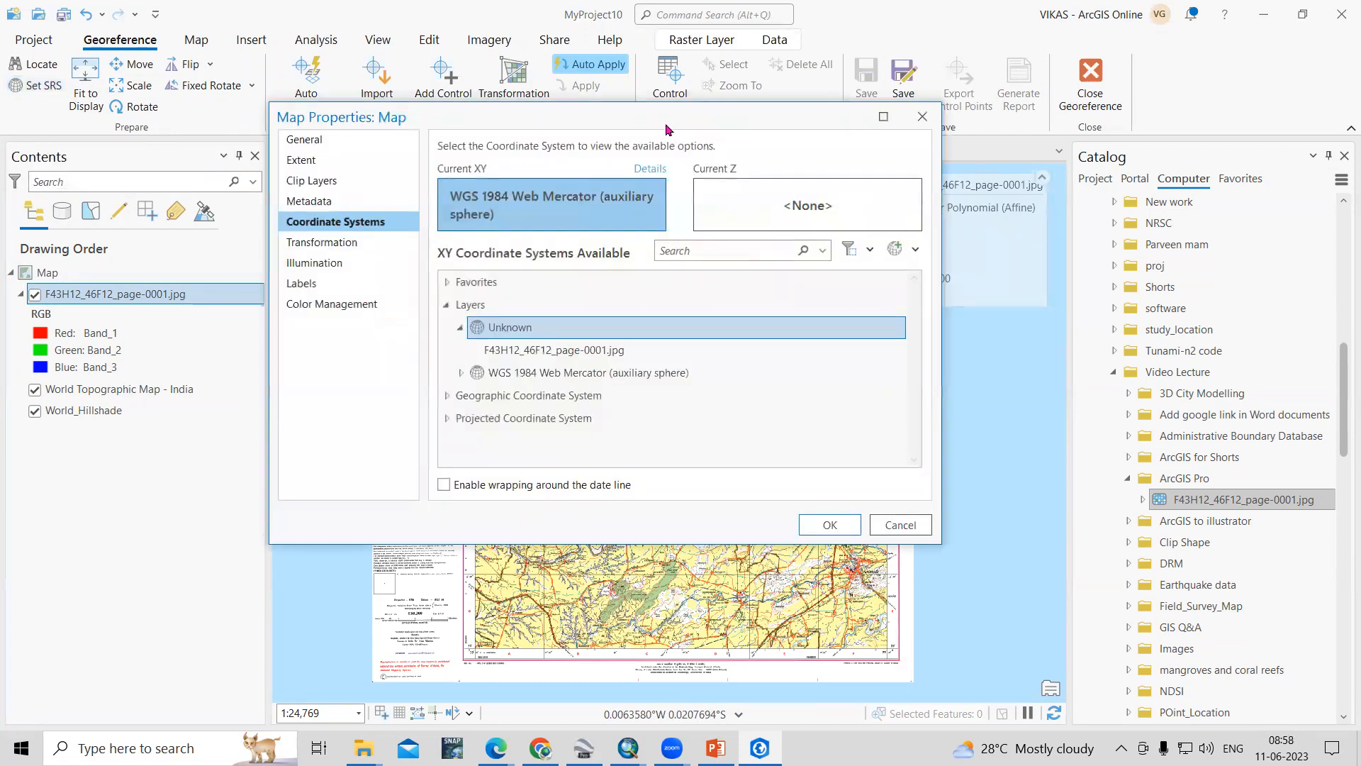
drag(603, 128, 713, 193)
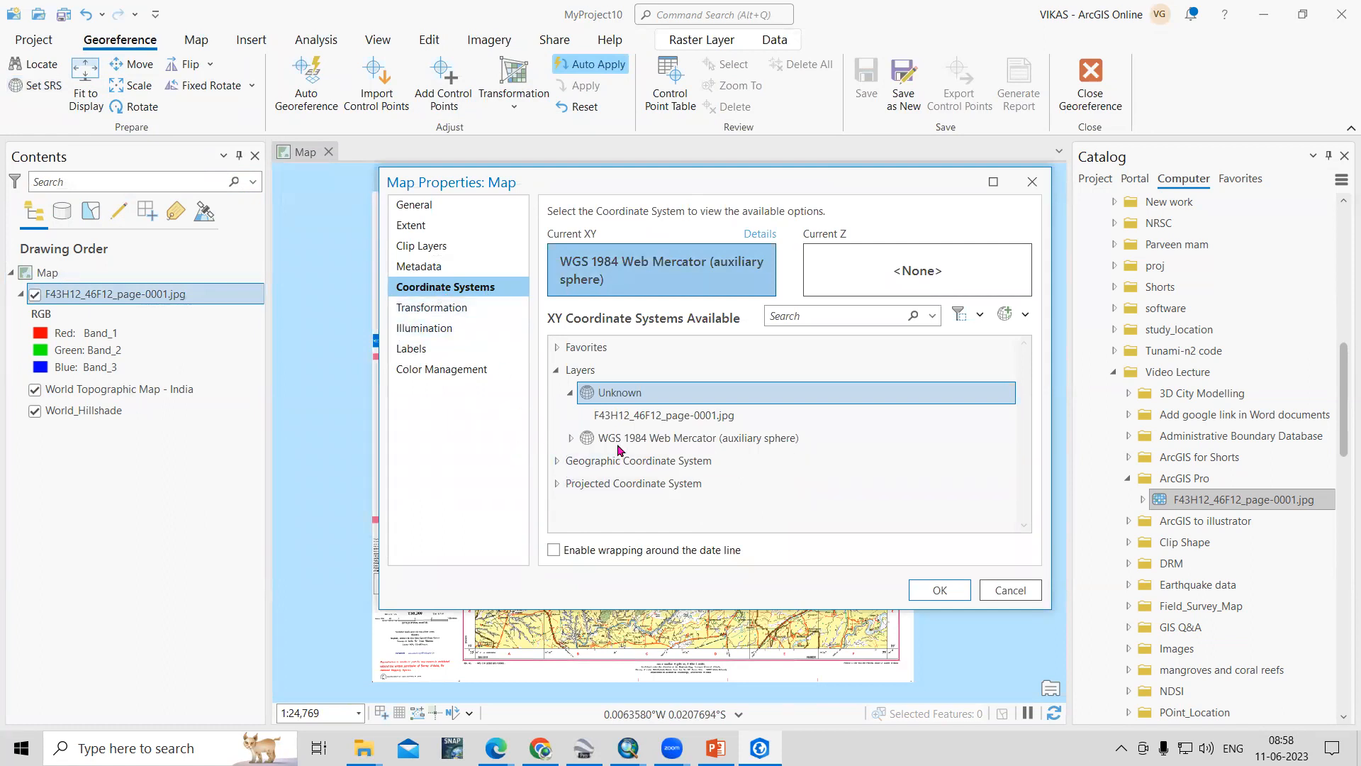
click(558, 461)
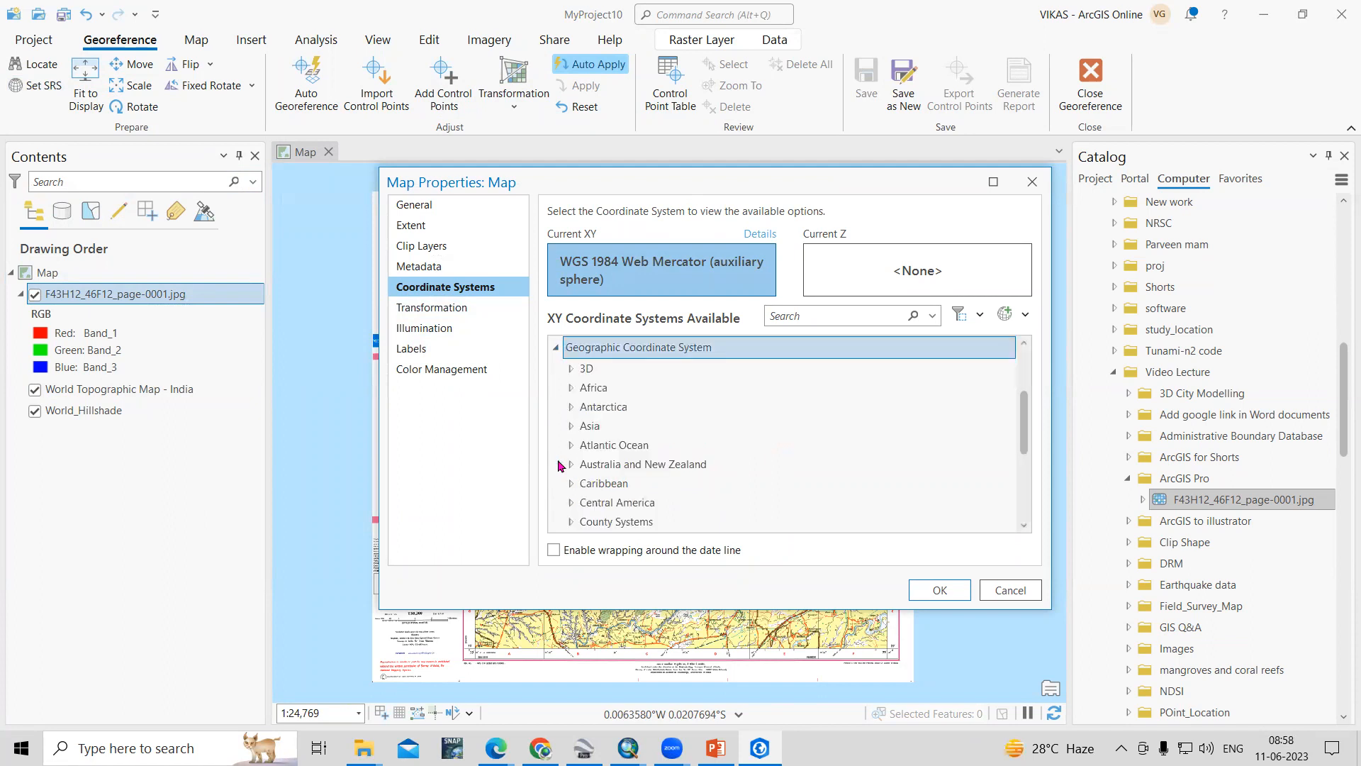
scroll(753, 466, down, 3)
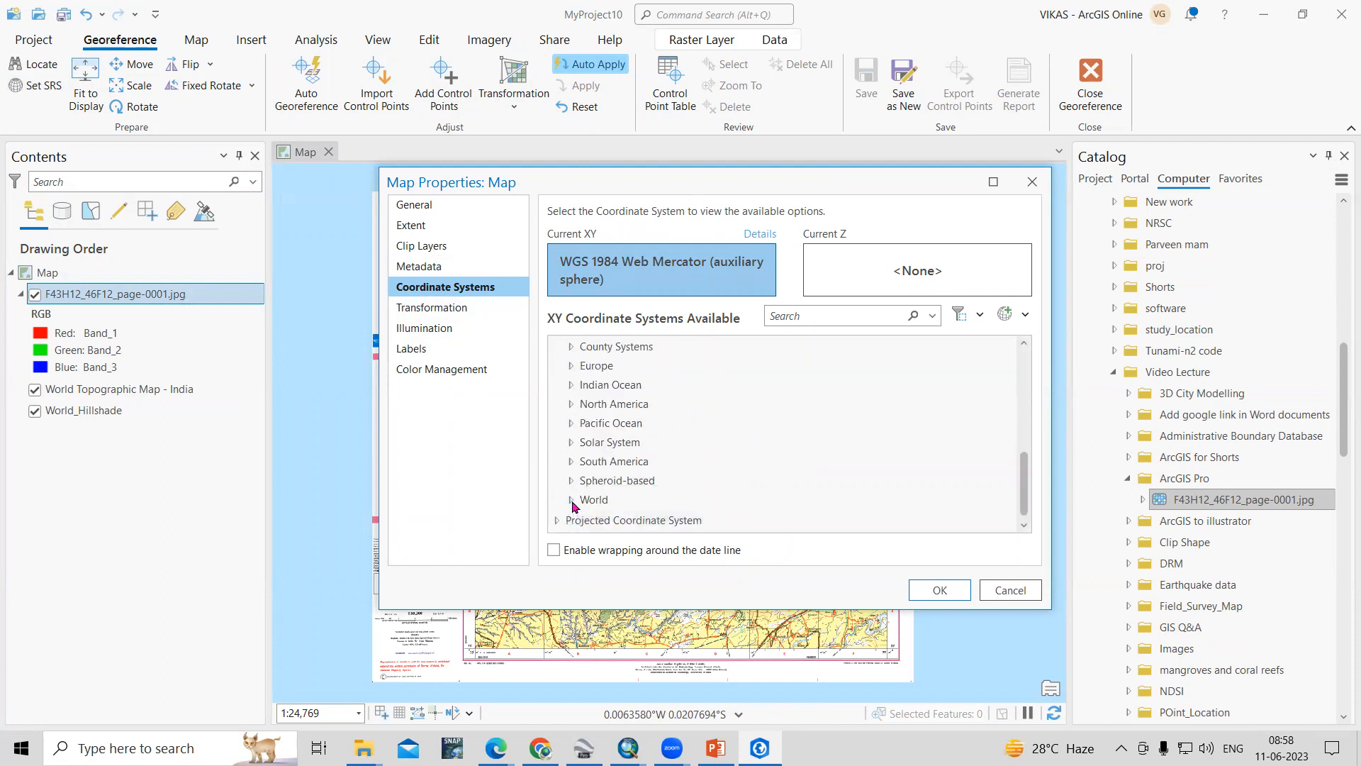
click(571, 500)
scroll(733, 478, down, 5)
scroll(733, 477, down, 3)
click(669, 409)
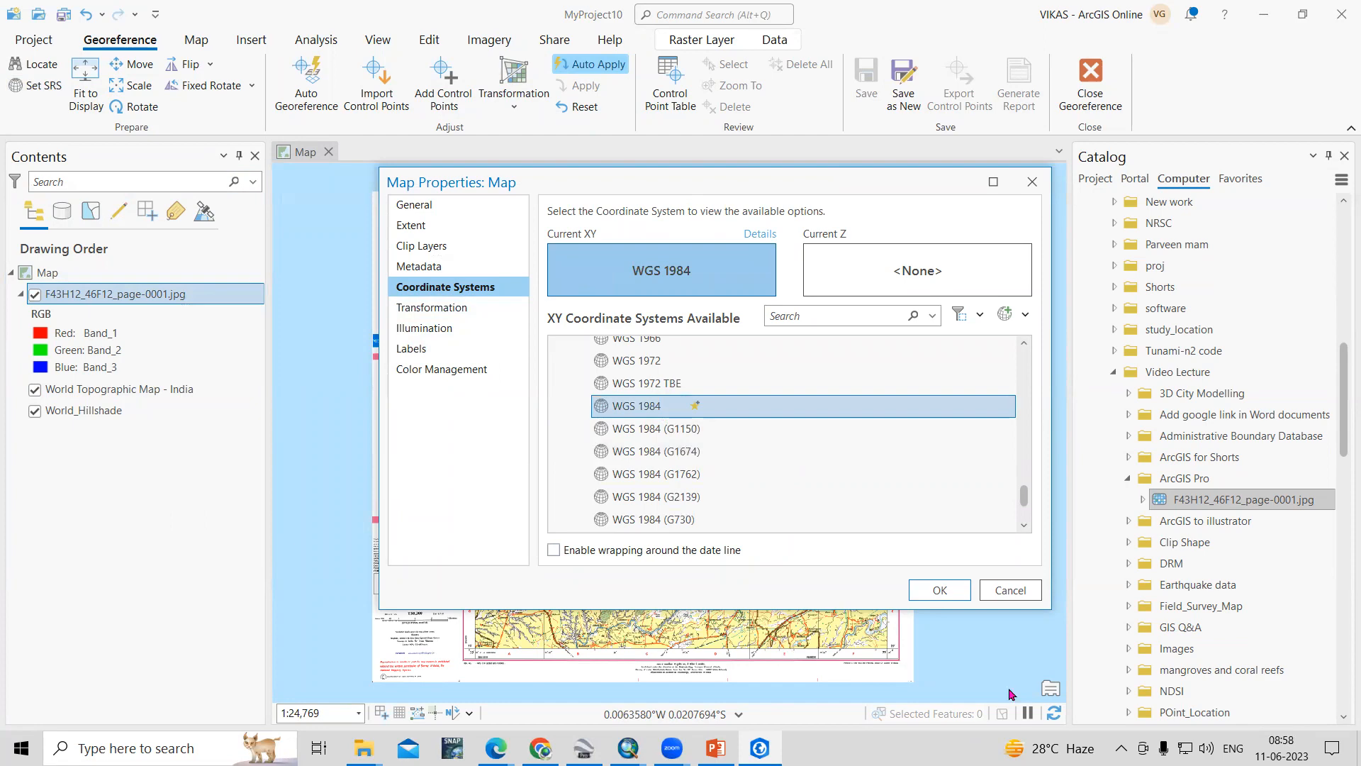
click(940, 592)
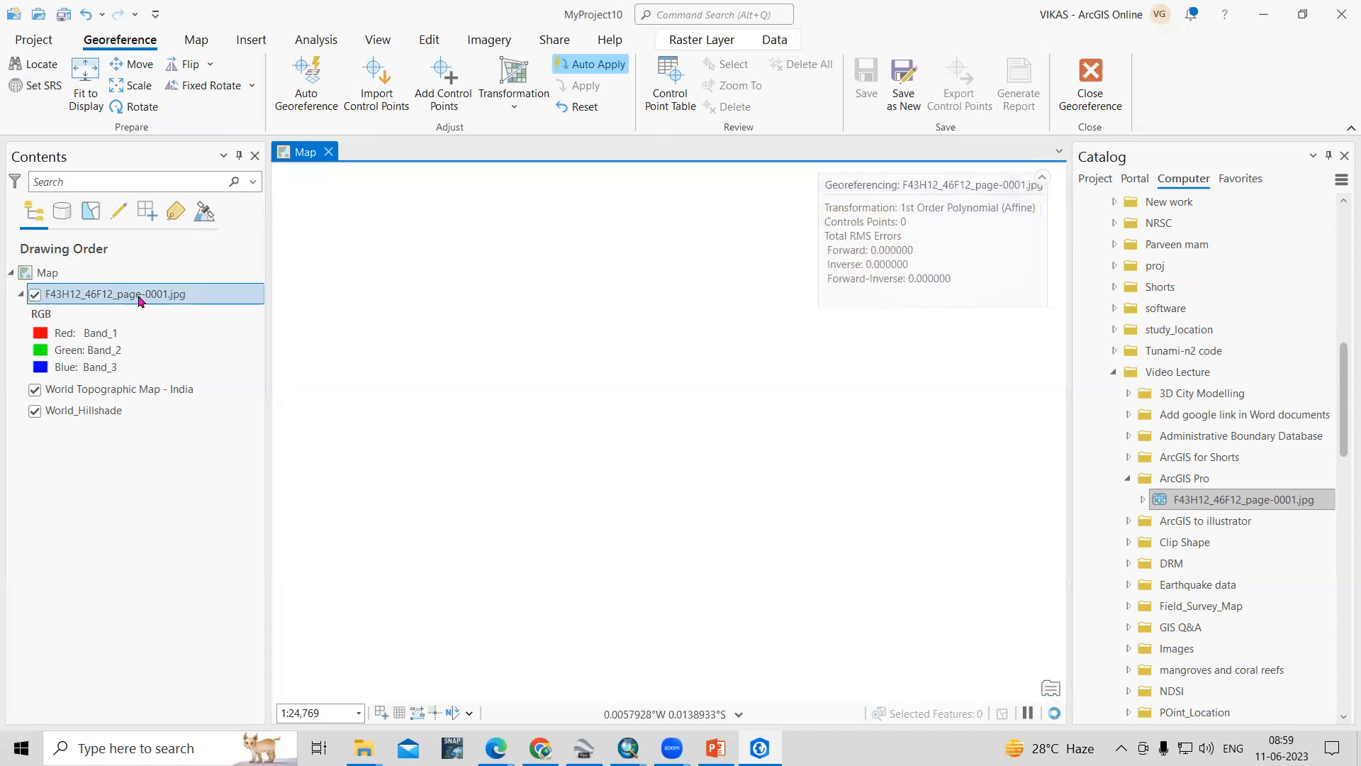
Switch to the Geotech_Seminar presentation in PowerPoint and review the Geographic Coordinate System slides as a slide show.
click(717, 748)
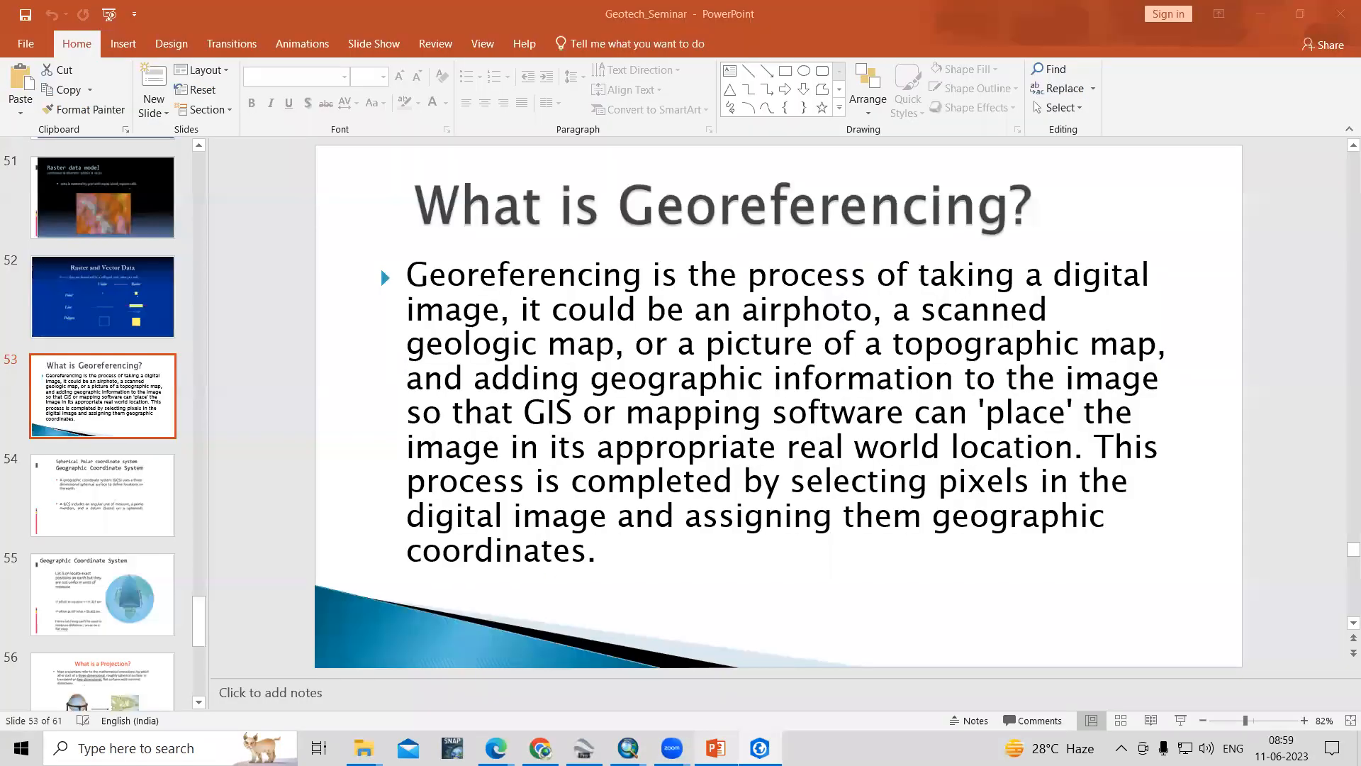
click(1181, 720)
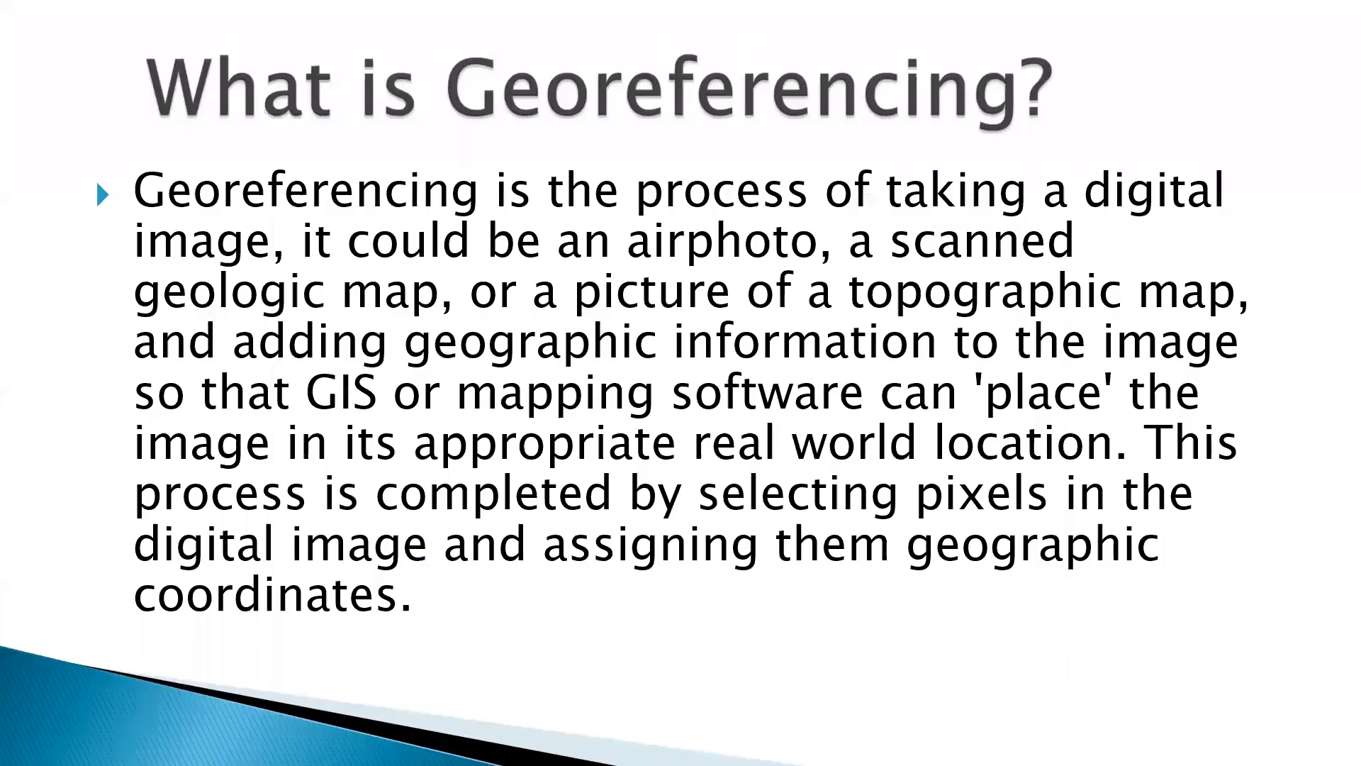
key(Right)
key(Right)
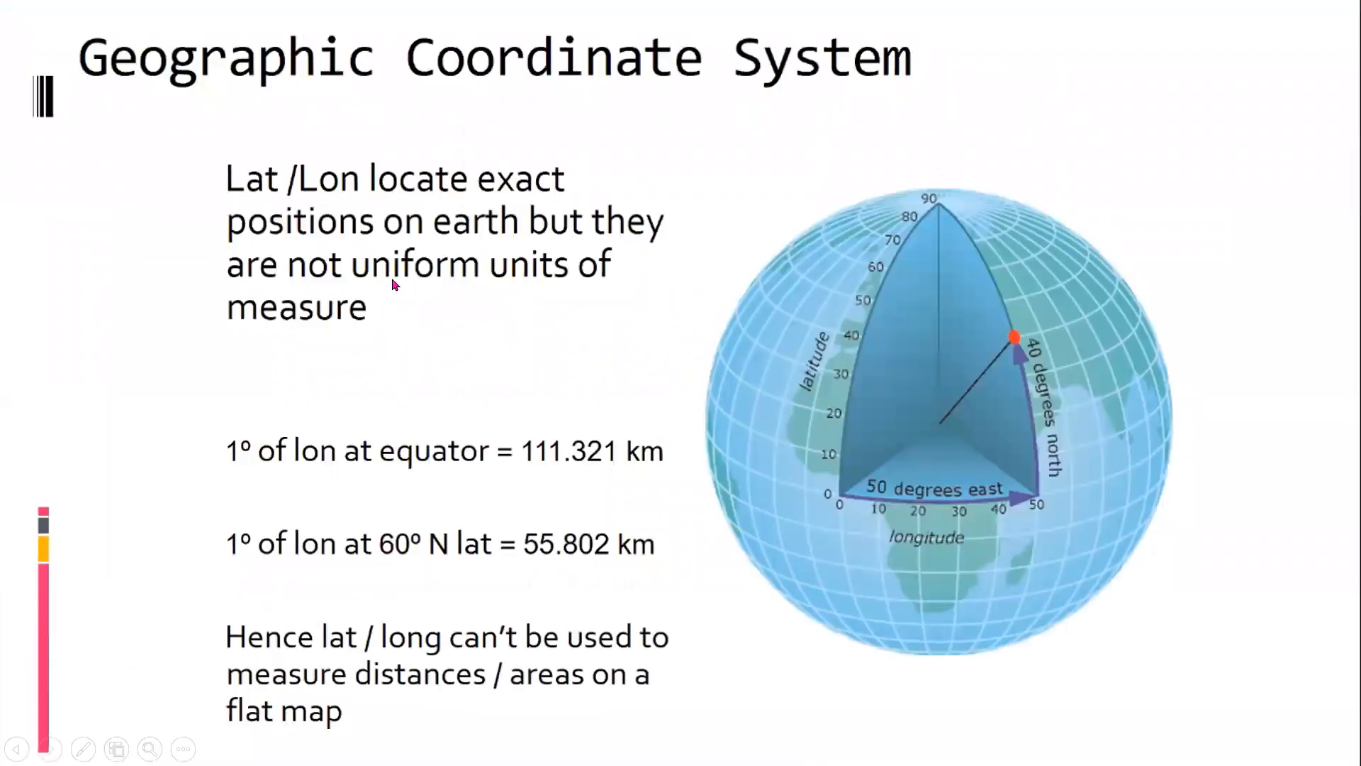
key(Right)
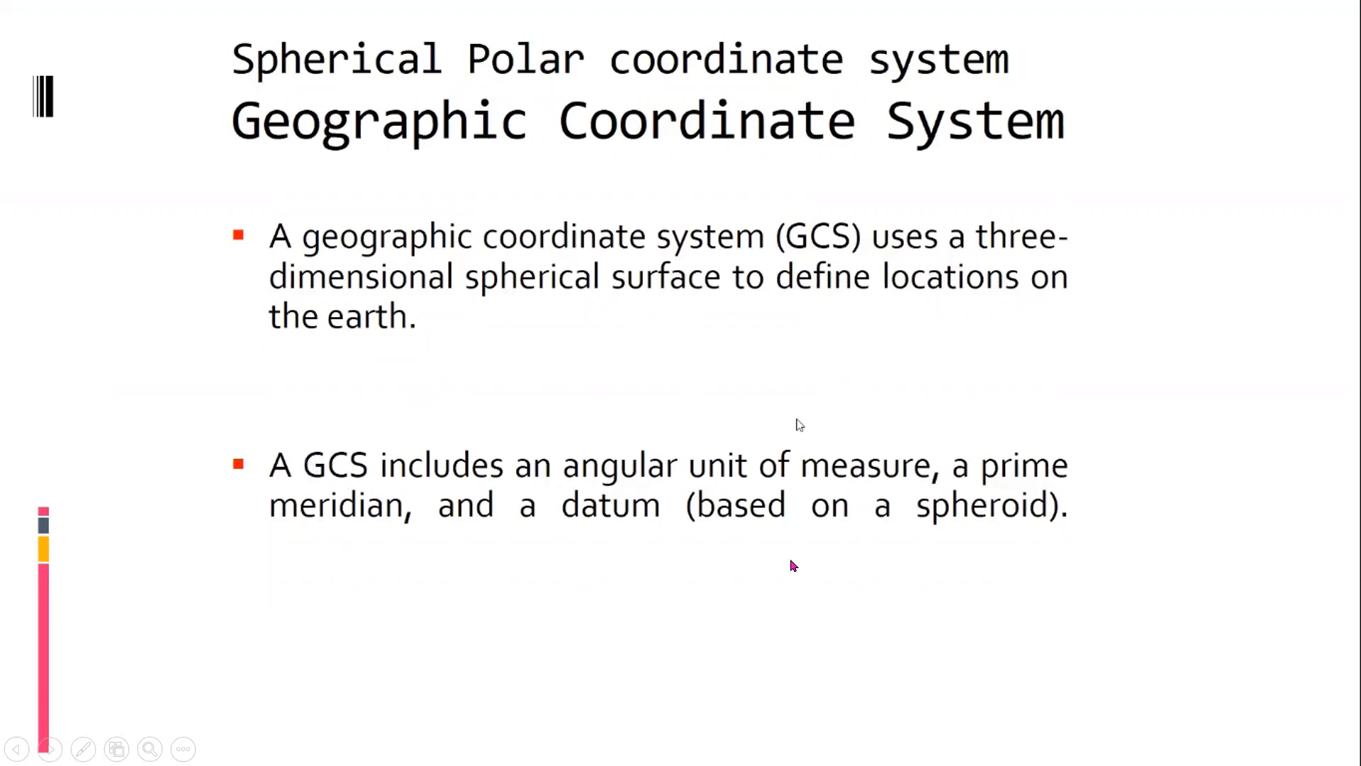
key(Right)
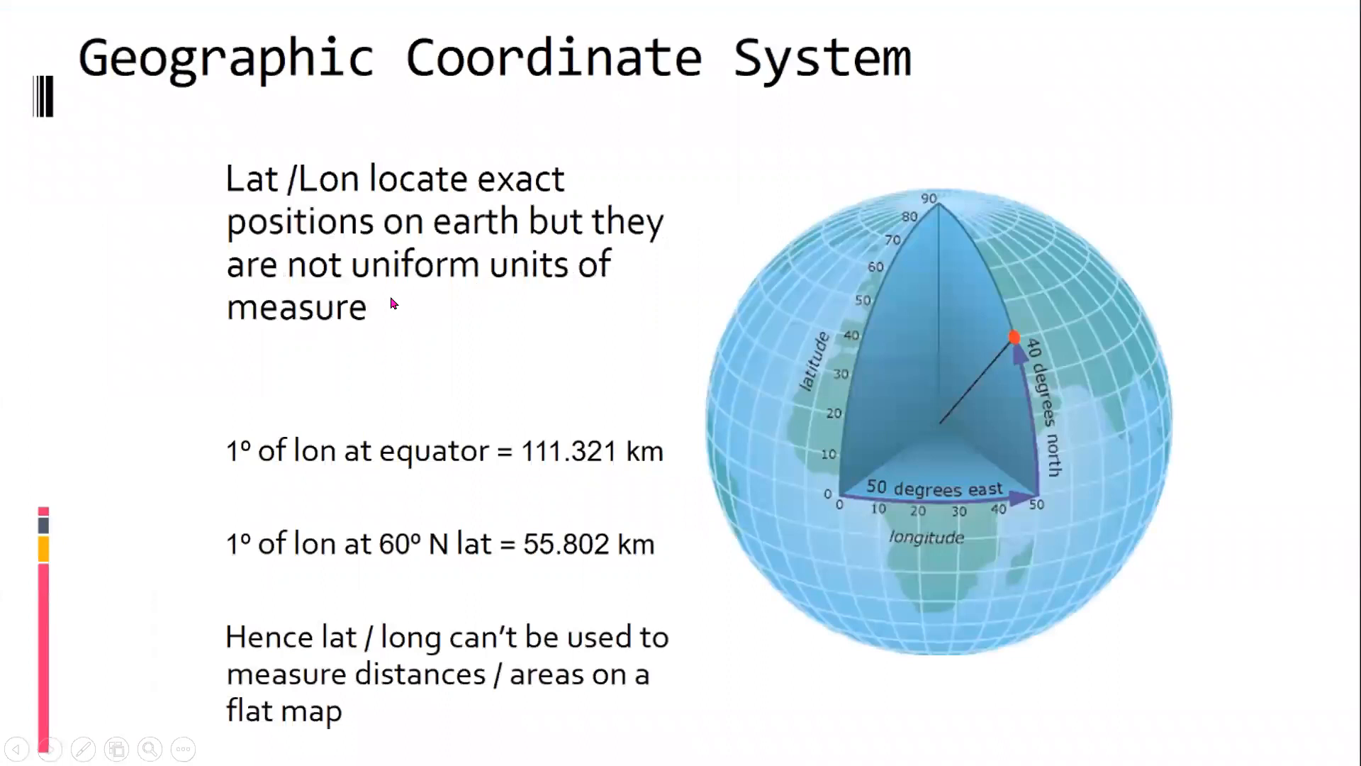
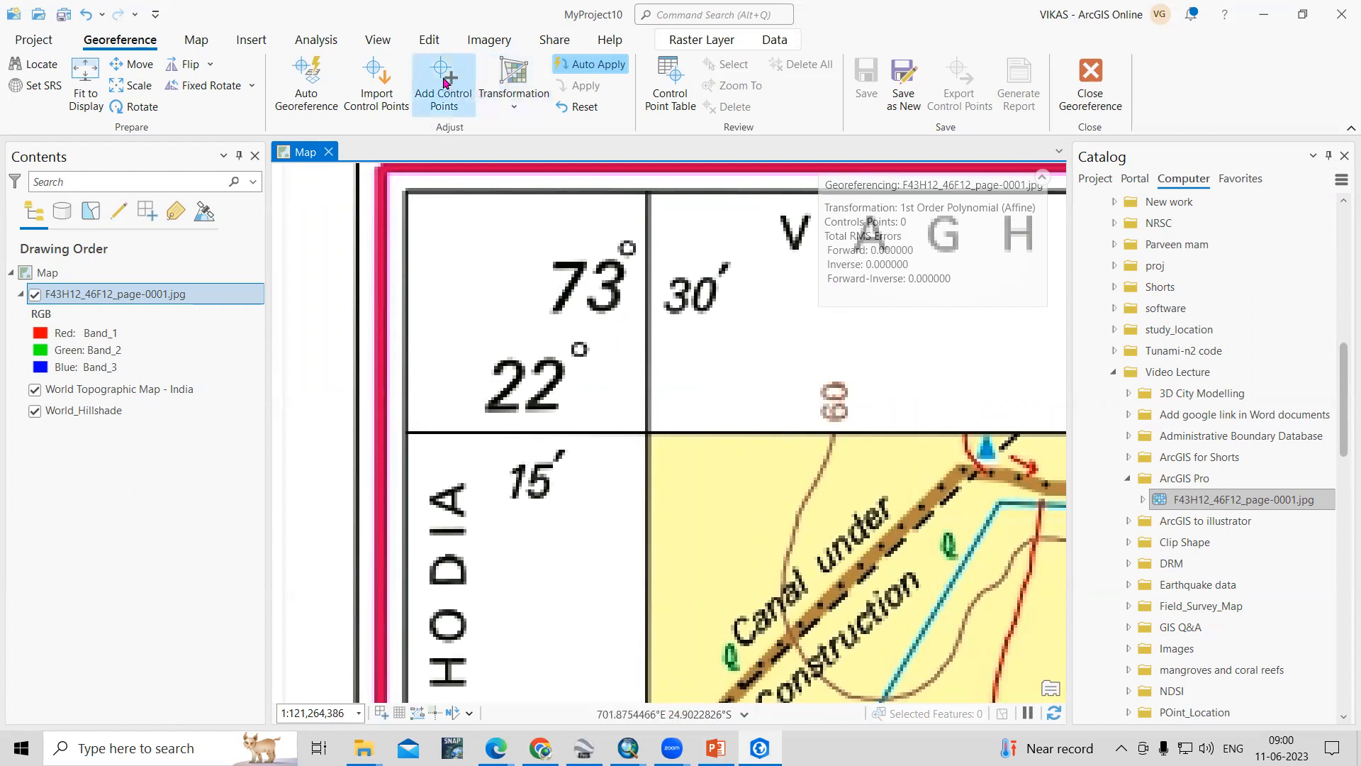
Turn off Auto Apply, place a control point's source on the toposheet's 73°30′, 22°15′ corner, and open its target coordinates beside the labels.
click(578, 73)
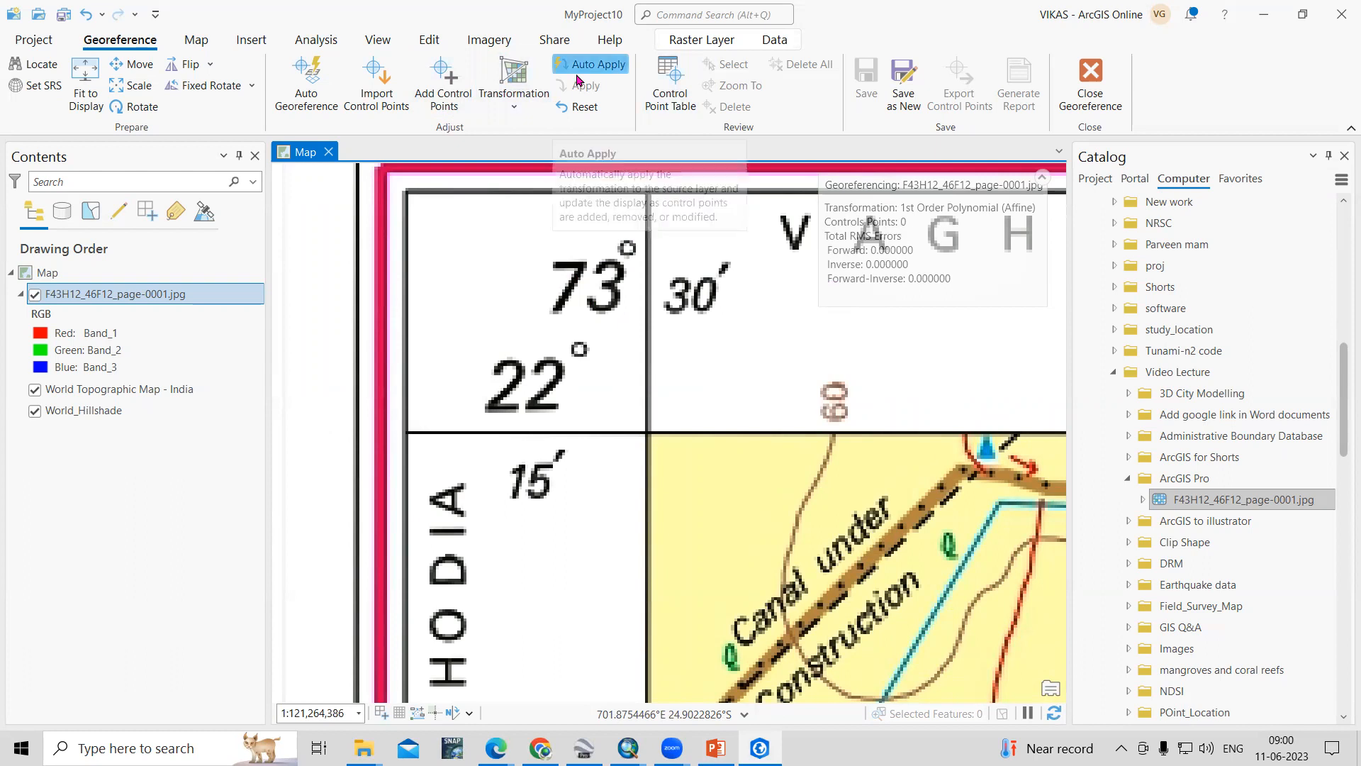
click(447, 85)
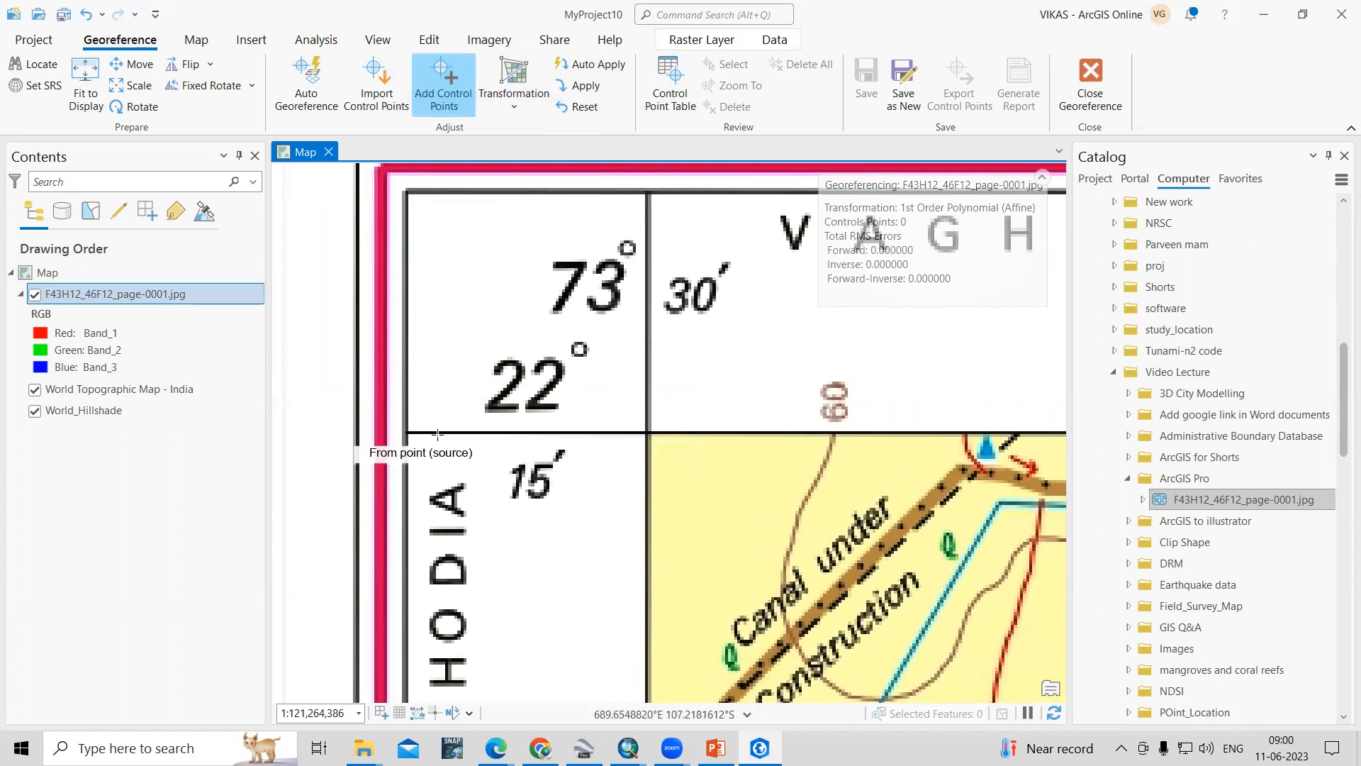
click(646, 431)
right_click(647, 431)
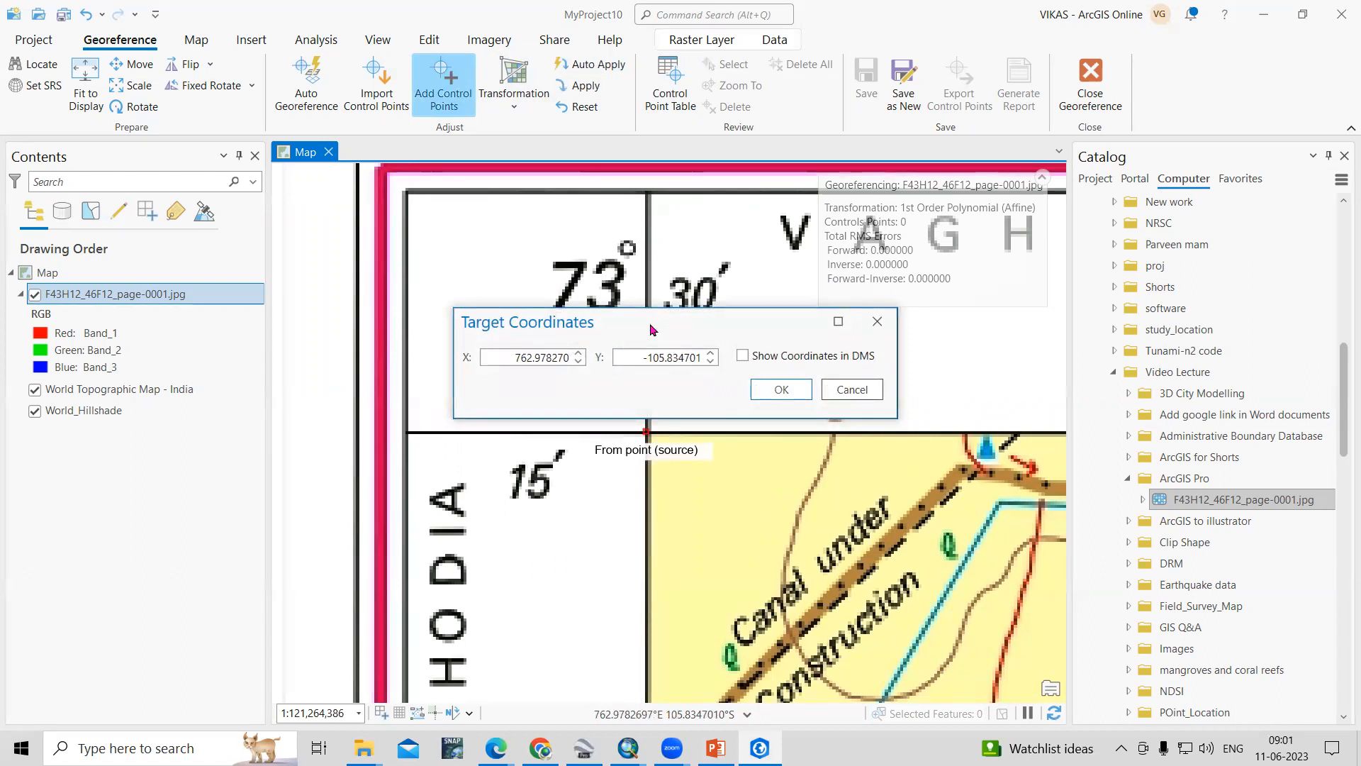
drag(649, 324, 702, 241)
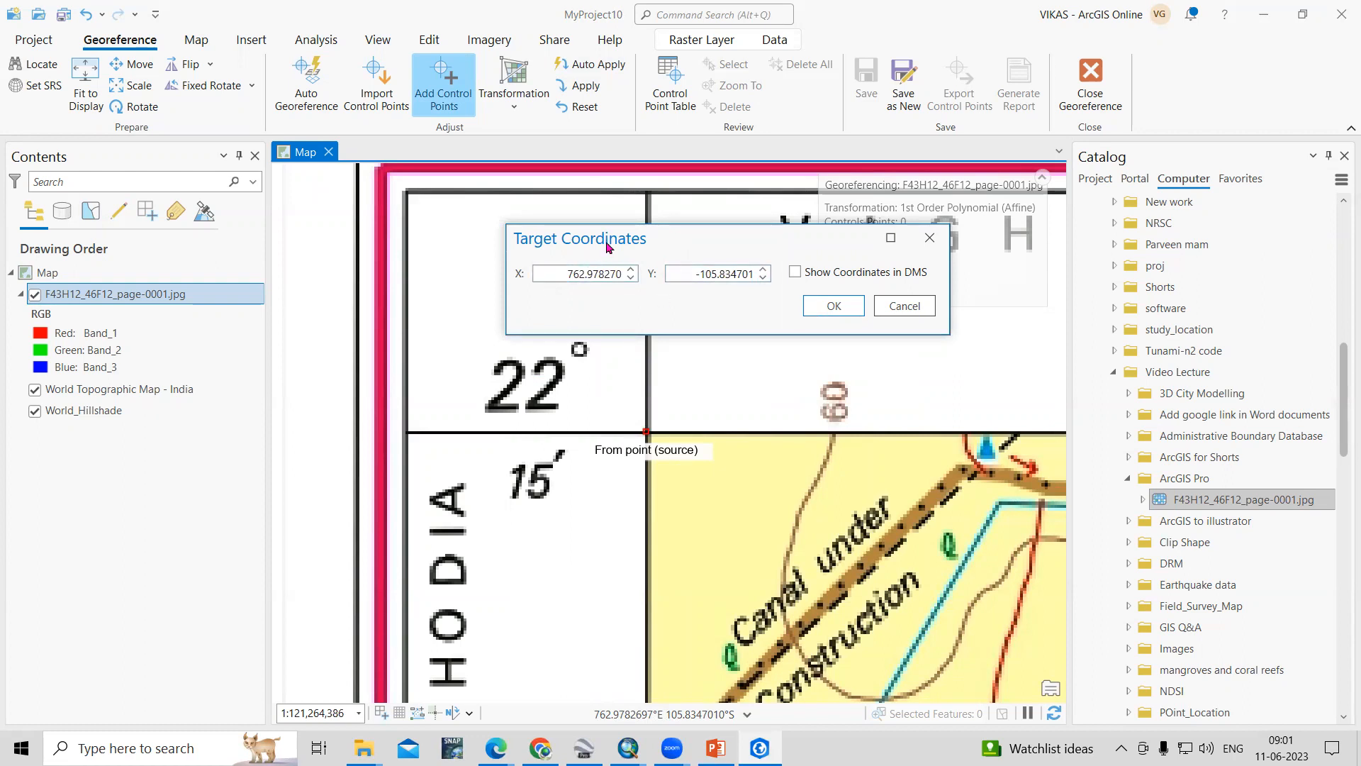
drag(614, 242, 842, 299)
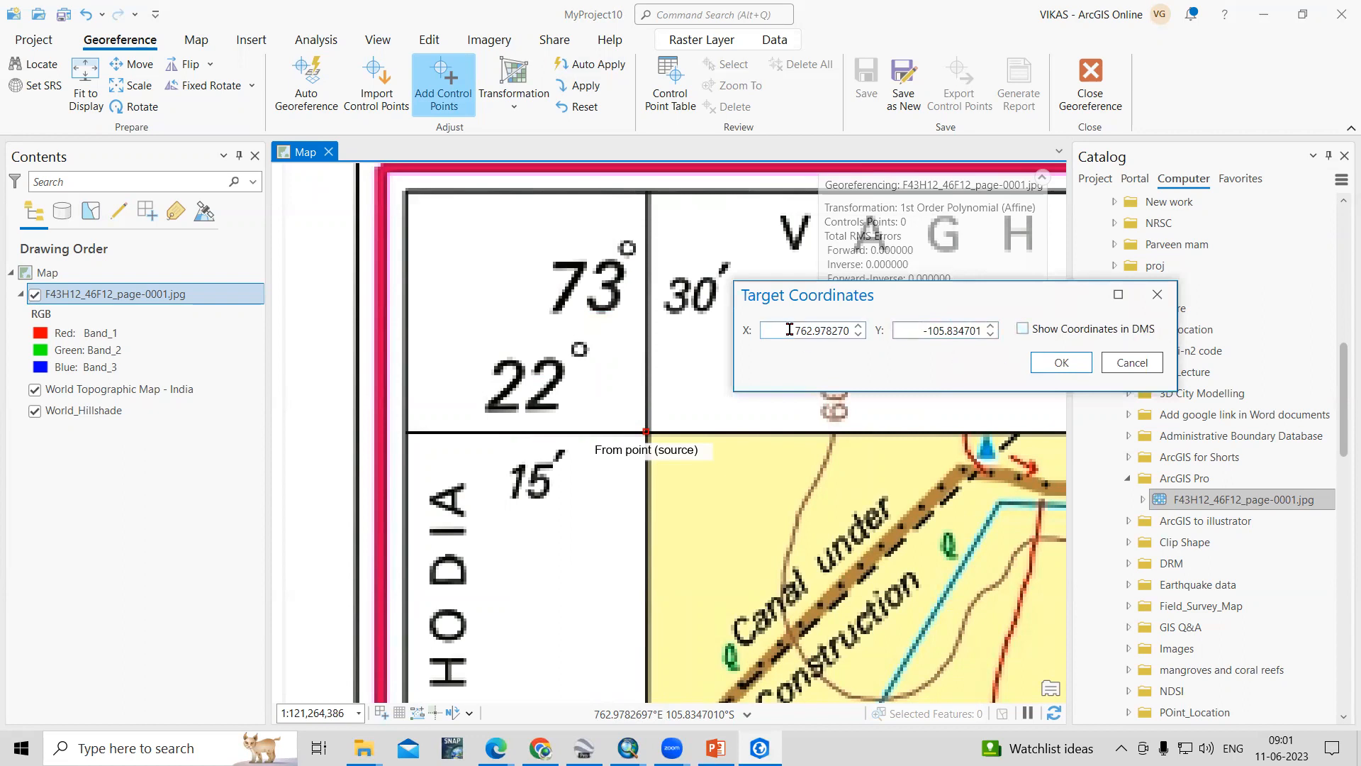
Try to clear the X and Y values of the control point's target coordinates.
drag(790, 330, 883, 350)
key(BackSpace)
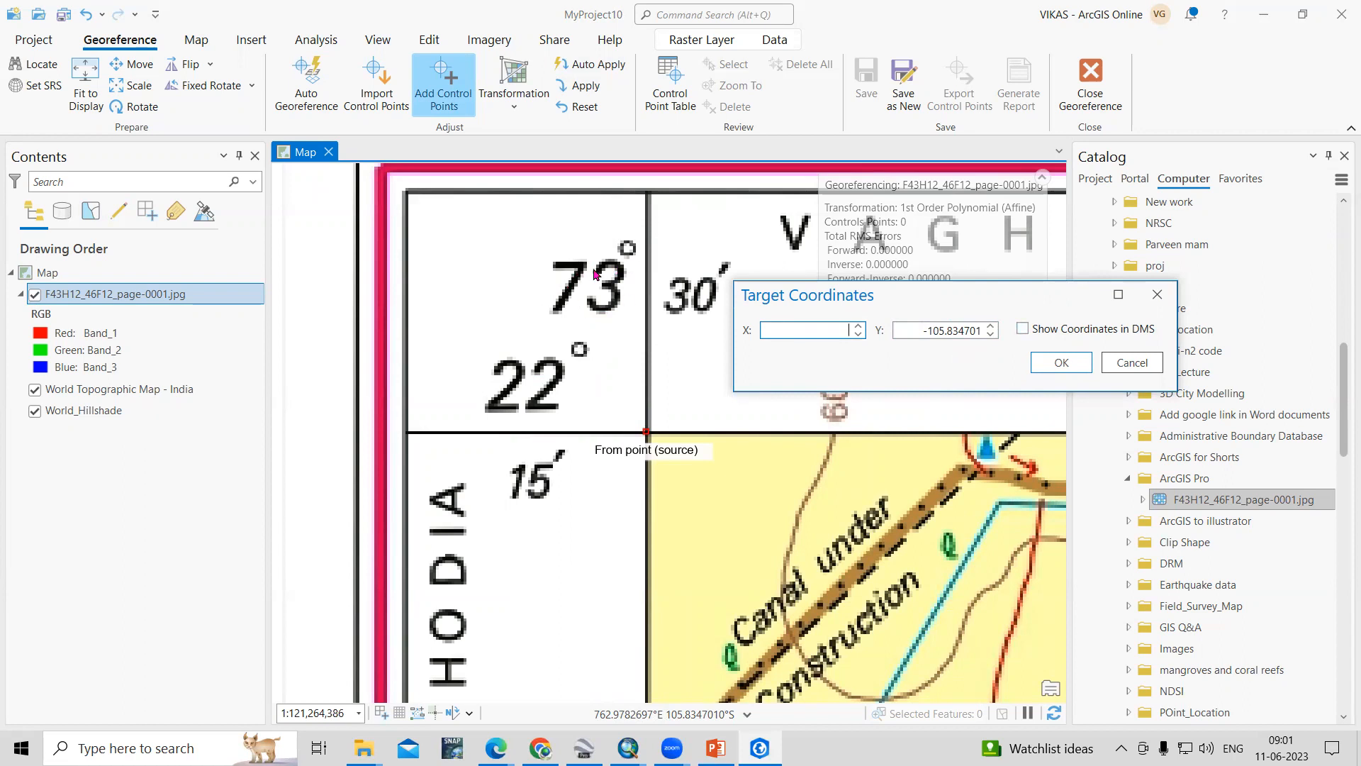
drag(913, 326, 1001, 333)
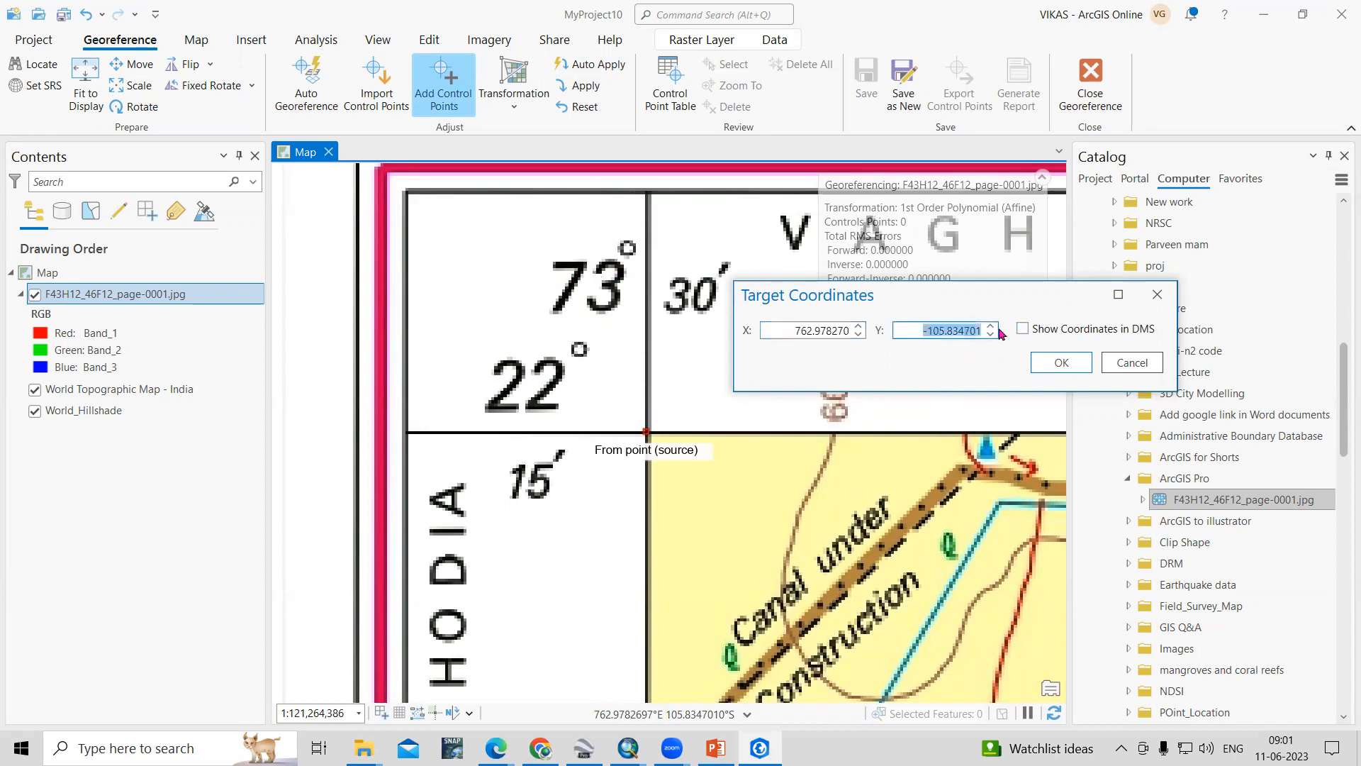
key(BackSpace)
Switch to Chrome and bring up Google's online calculator in a new browser tab.
click(540, 749)
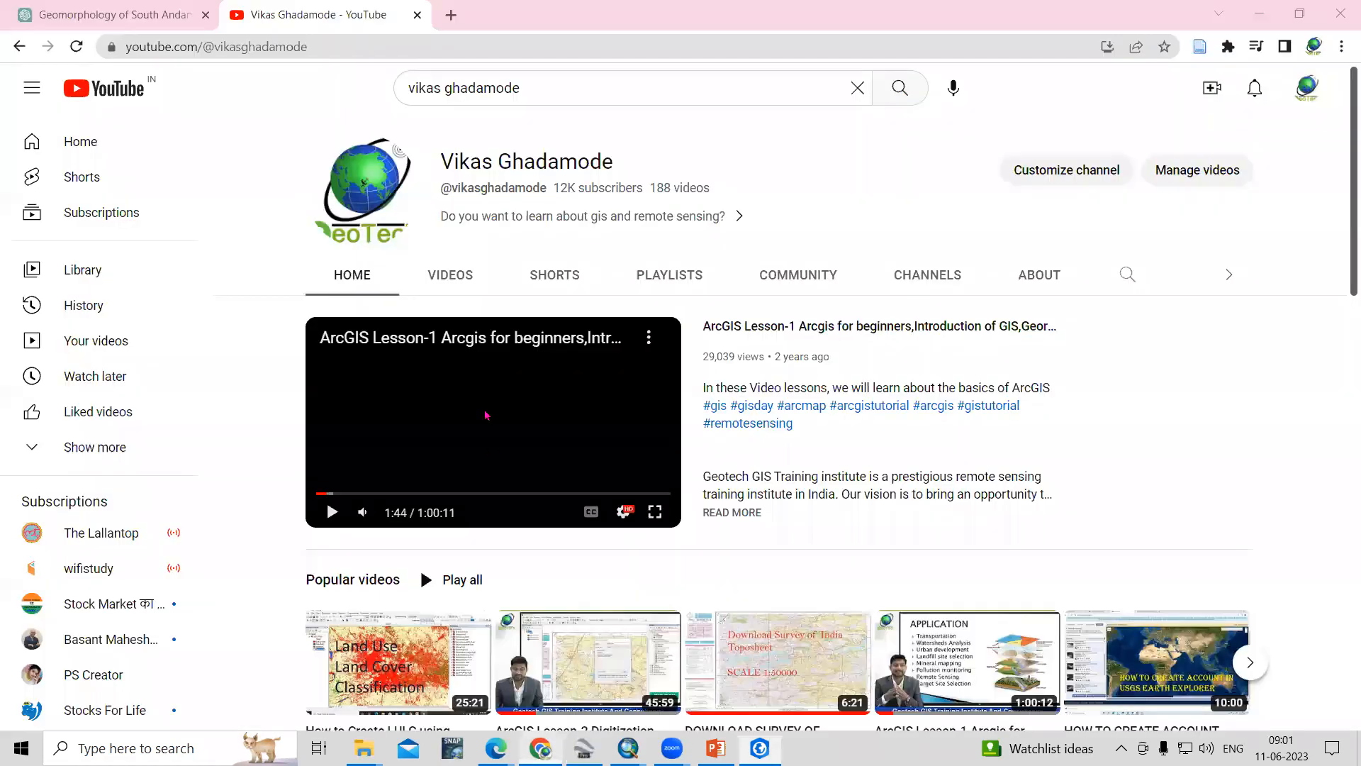
key(ctrl+t)
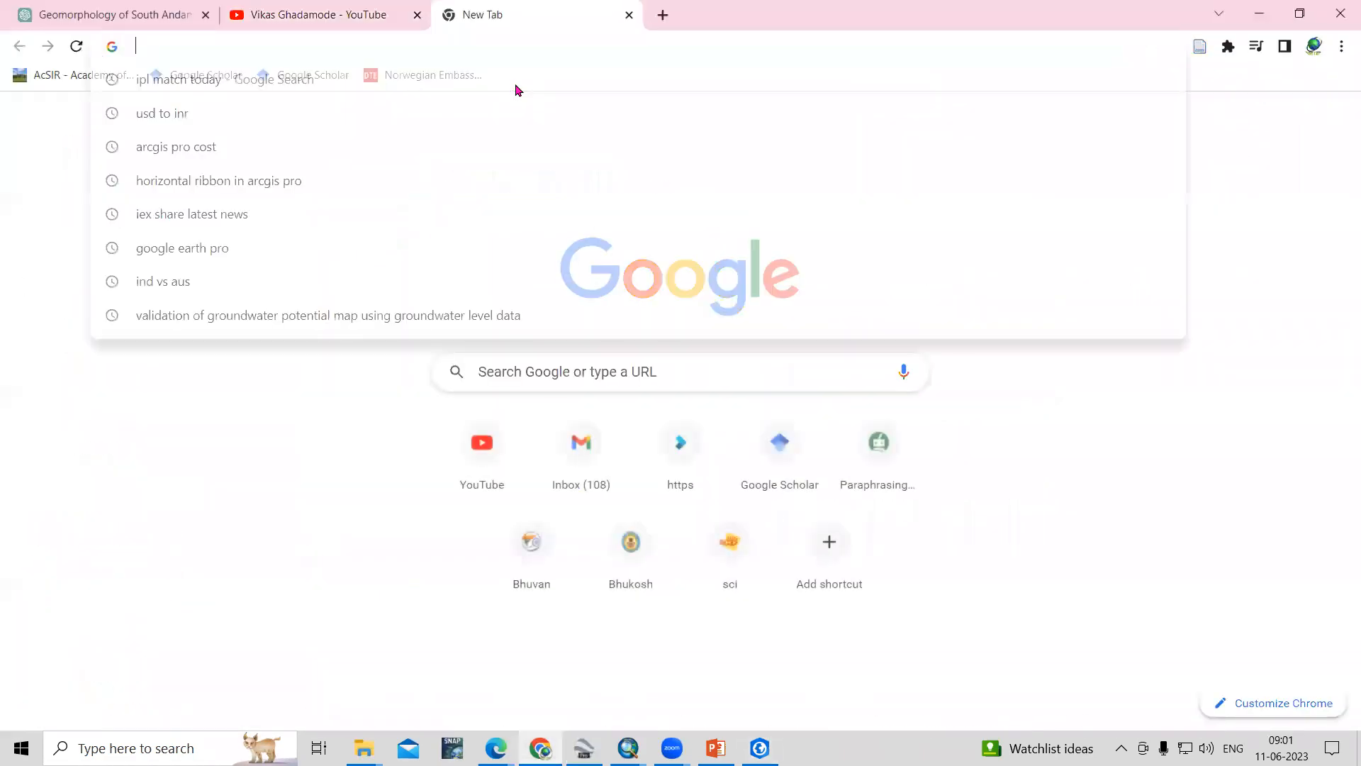
text(calcu)
key(Return)
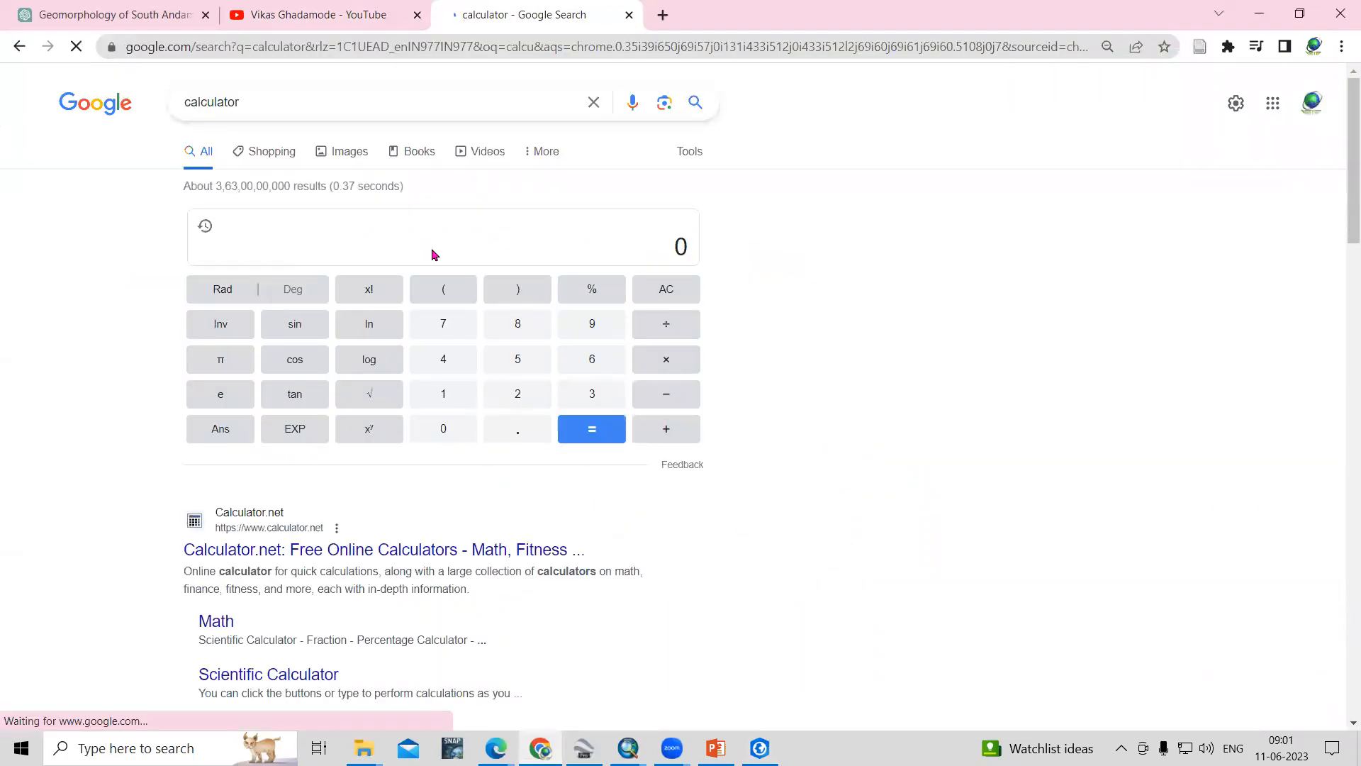
Enter 73 + 30 ÷ 60 in Google's calculator, taking the longitude from the toposheet's labels in ArcGIS Pro.
click(760, 748)
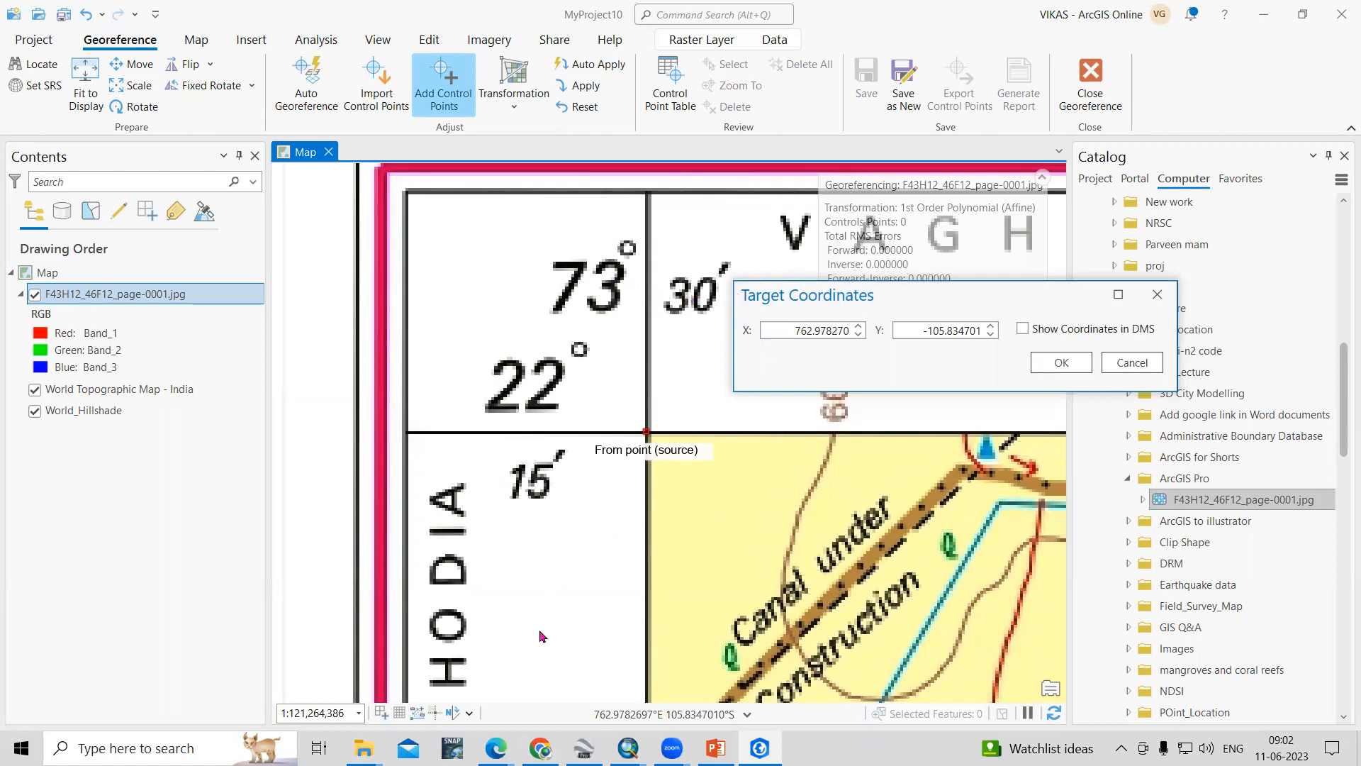
click(541, 748)
click(444, 336)
click(602, 396)
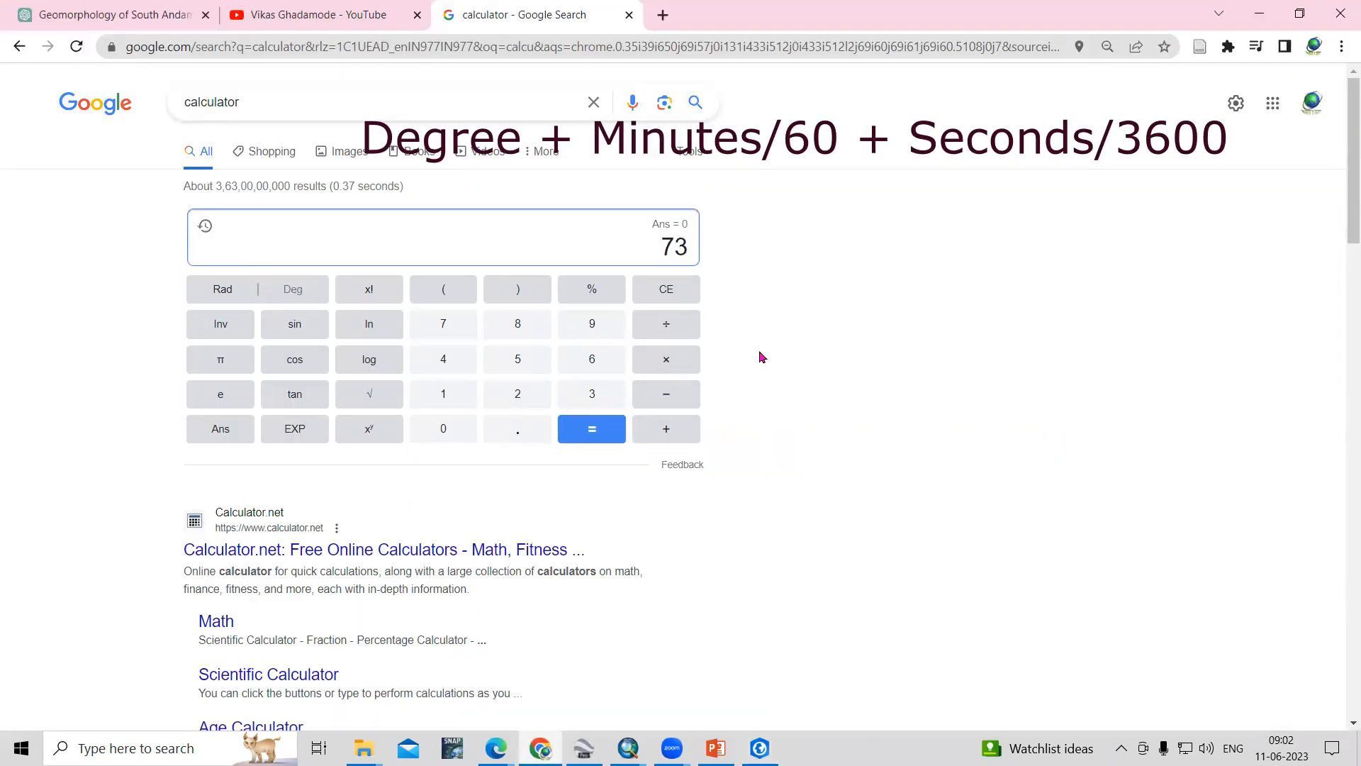
click(664, 433)
key(alt+Tab)
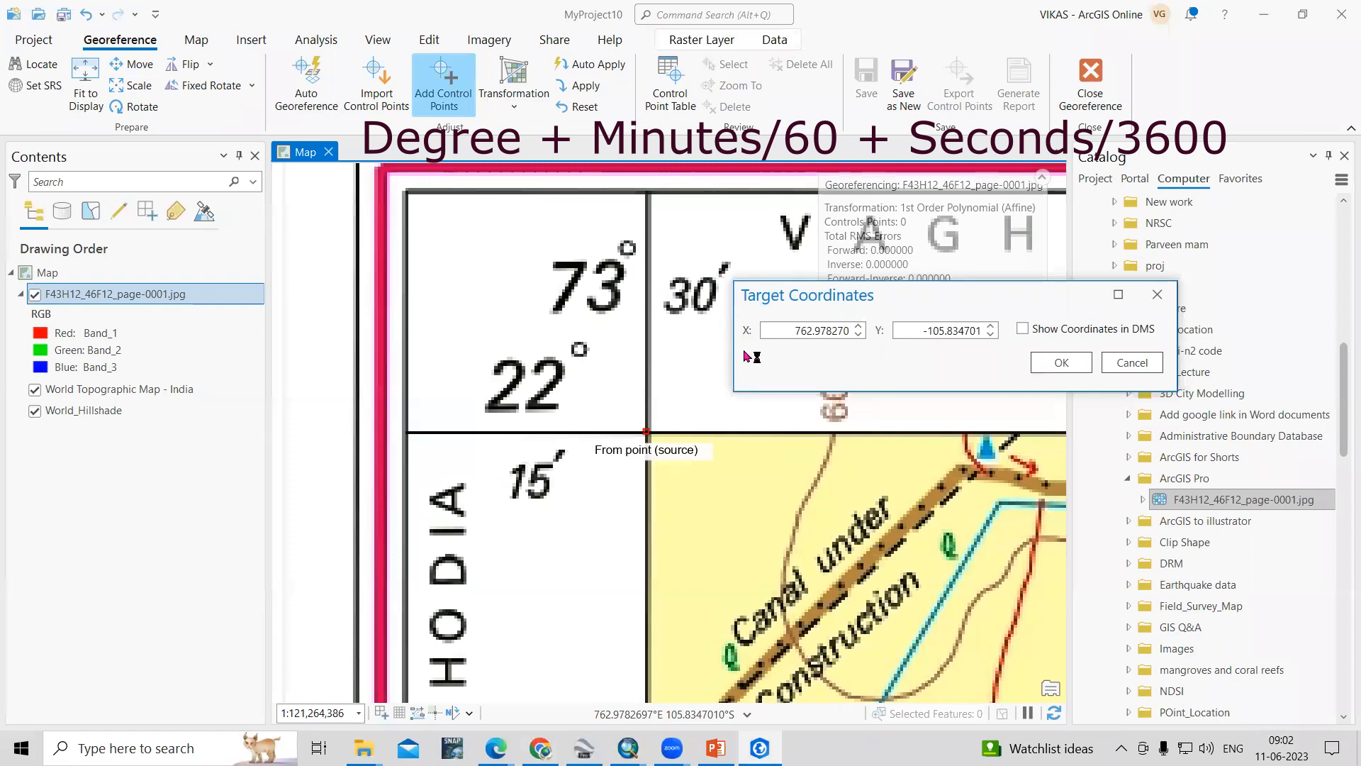
key(alt+Tab)
click(592, 390)
click(444, 429)
click(668, 333)
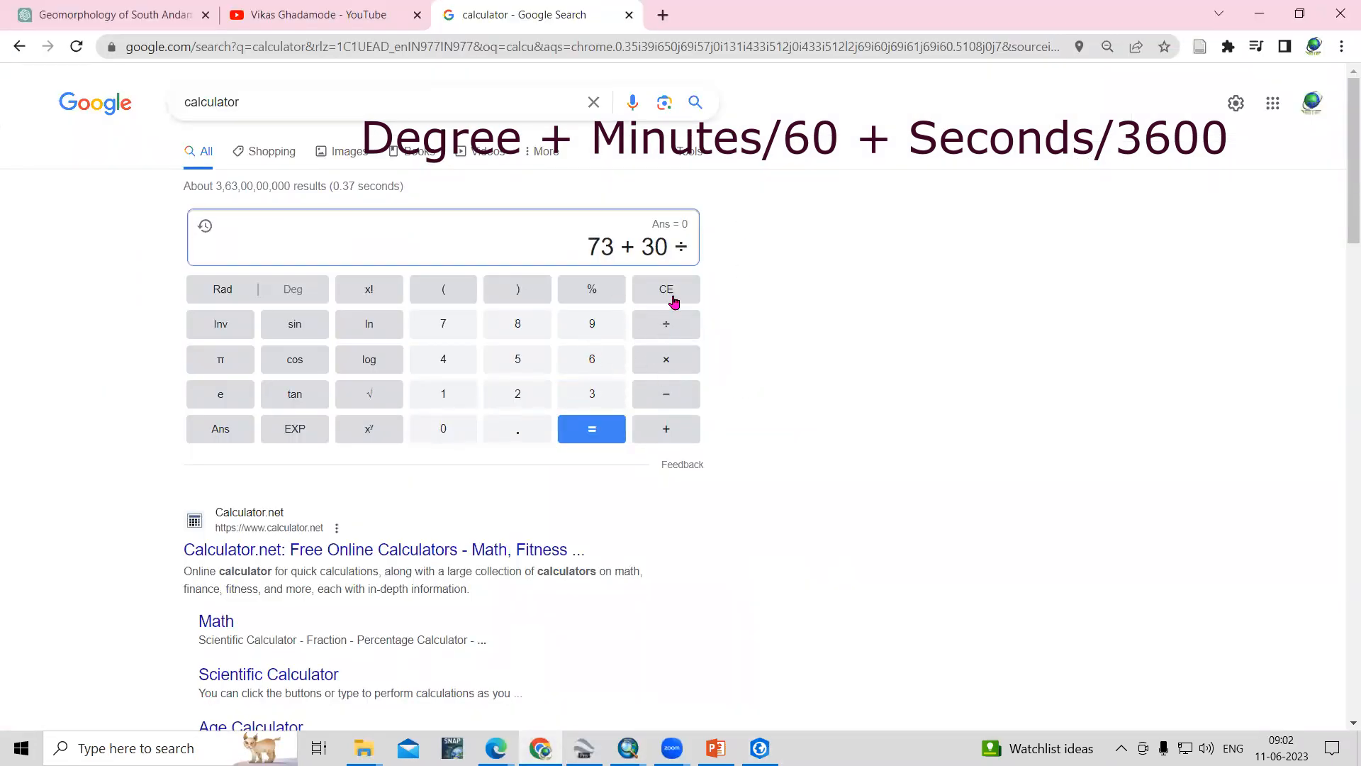
click(593, 356)
click(431, 436)
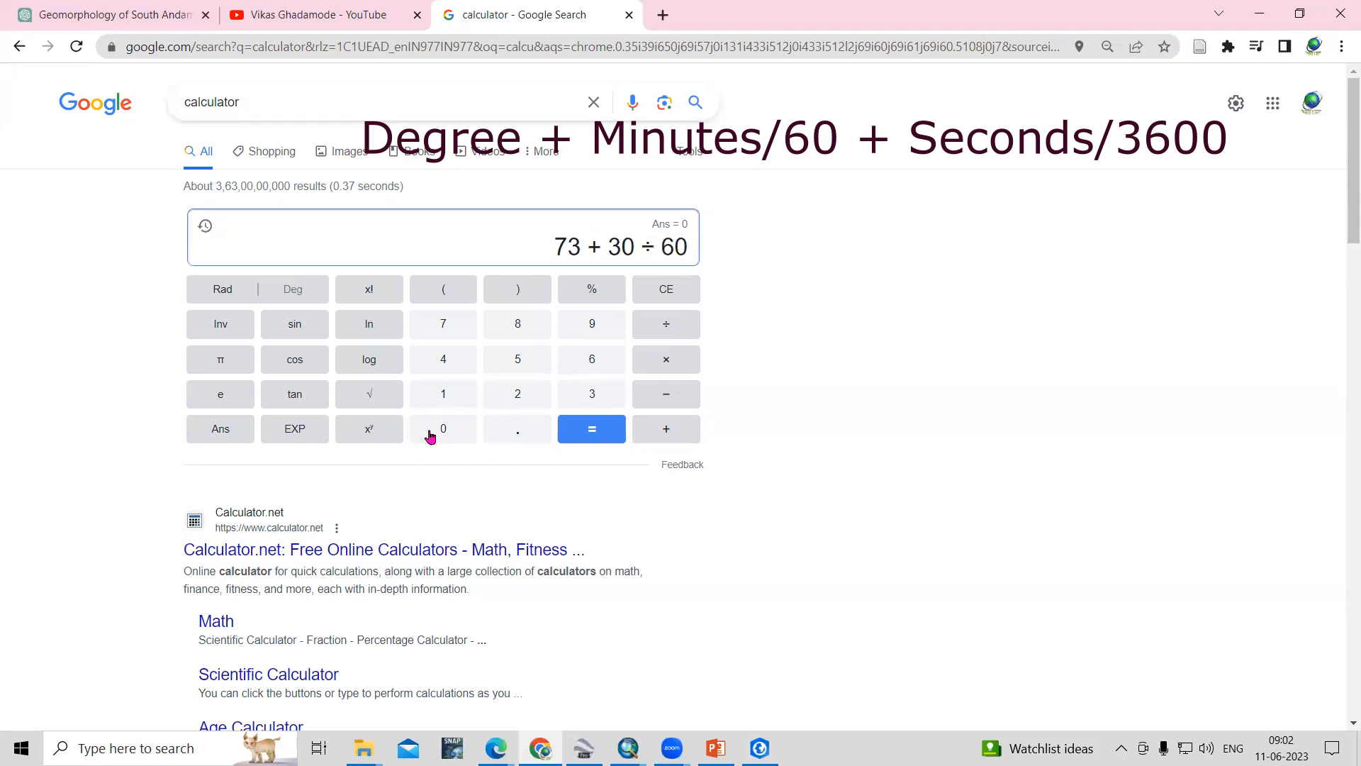
Extend the longitude conversion in the calculator with + 0 ÷ 3600 for the seconds and evaluate it.
click(653, 430)
key(alt+Tab)
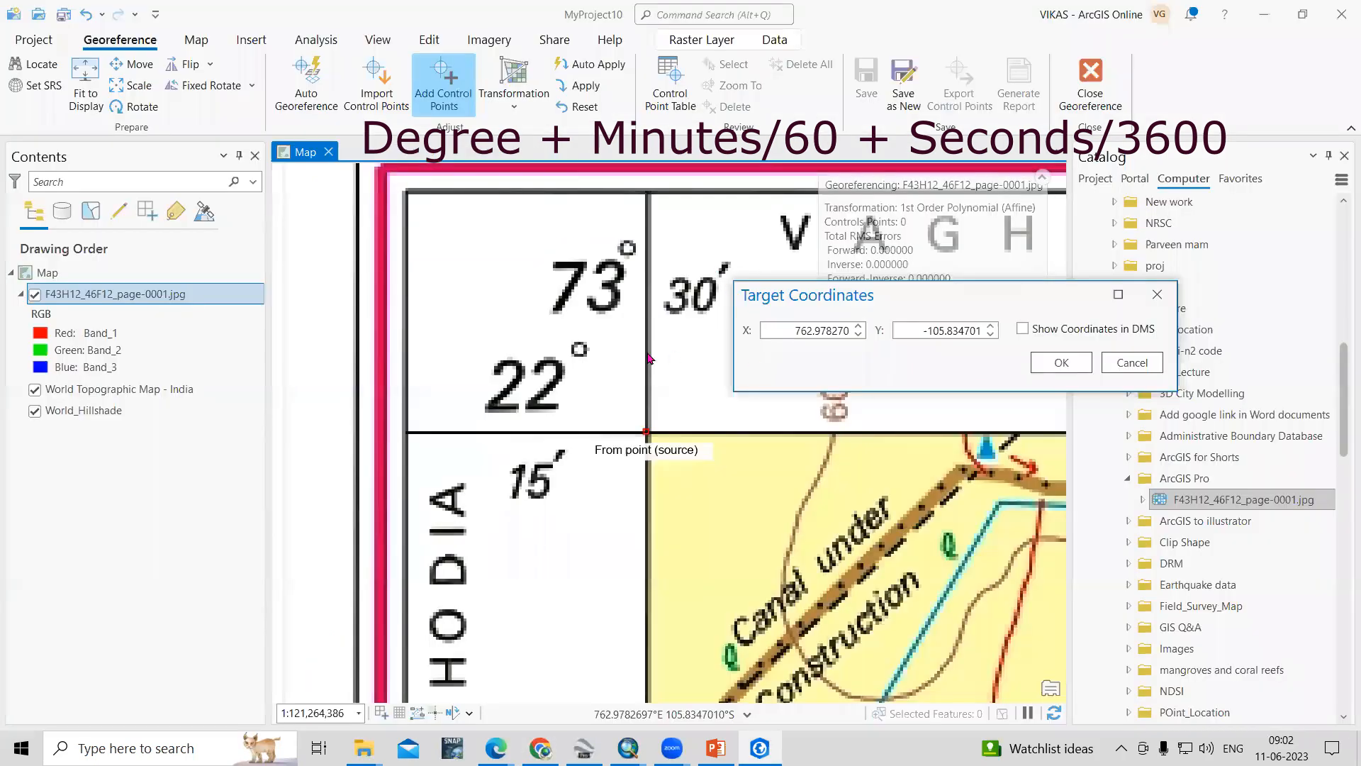
key(alt+Tab)
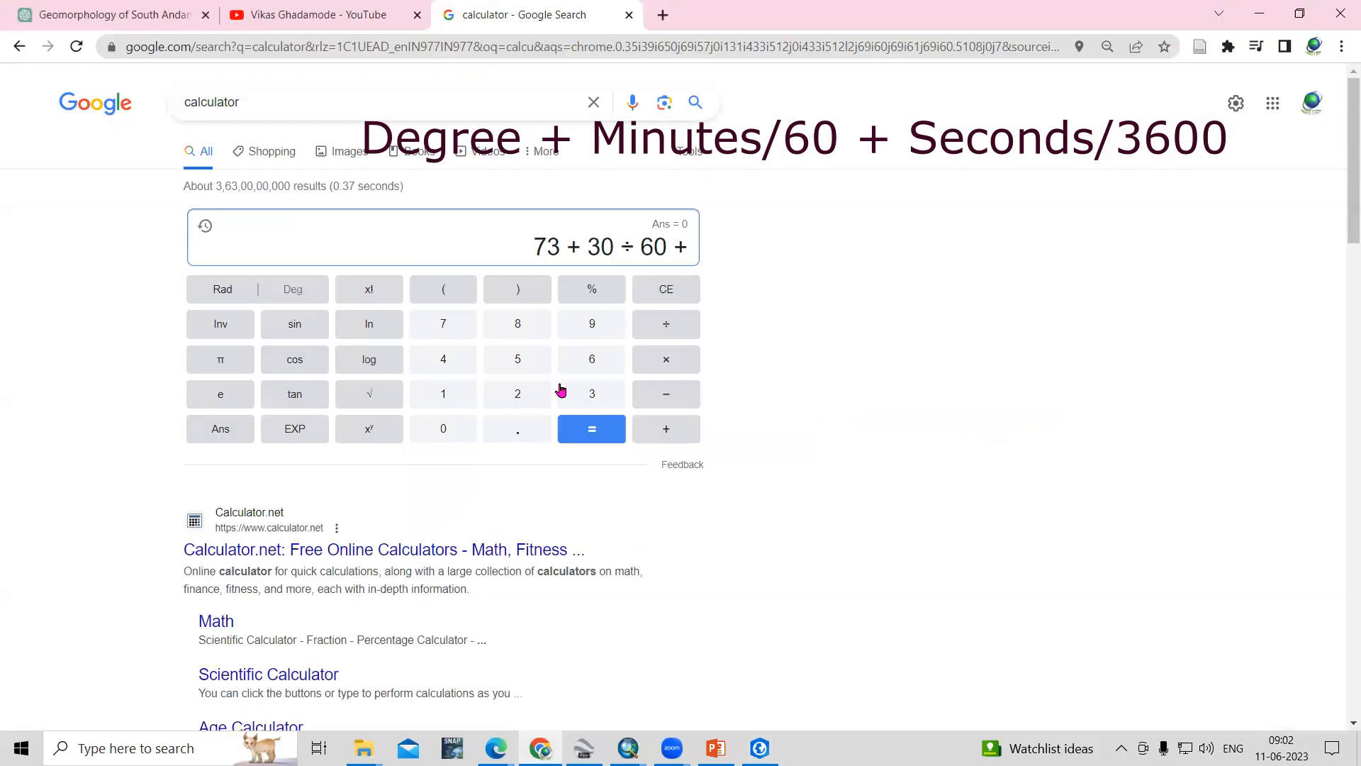
click(443, 434)
click(661, 333)
click(598, 400)
click(592, 358)
click(447, 428)
click(447, 428)
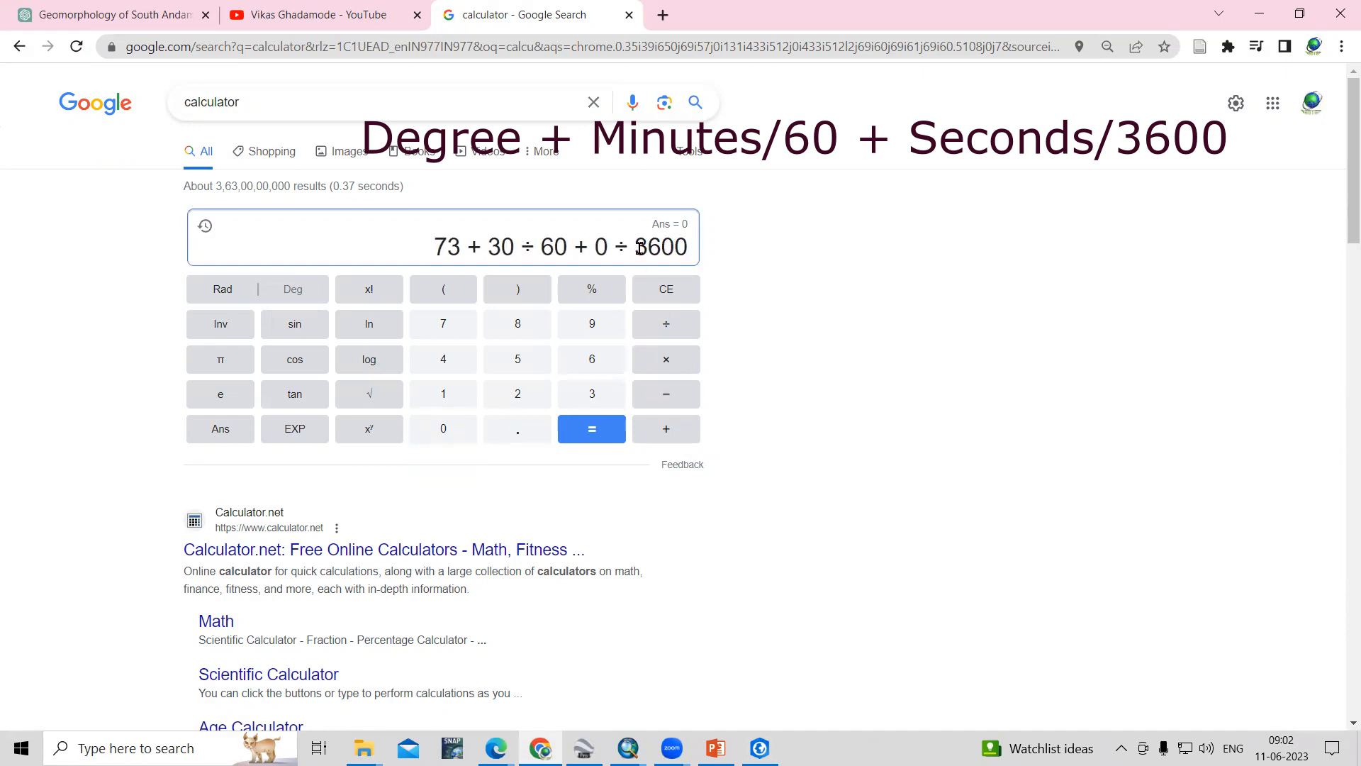
double_click(651, 248)
click(738, 298)
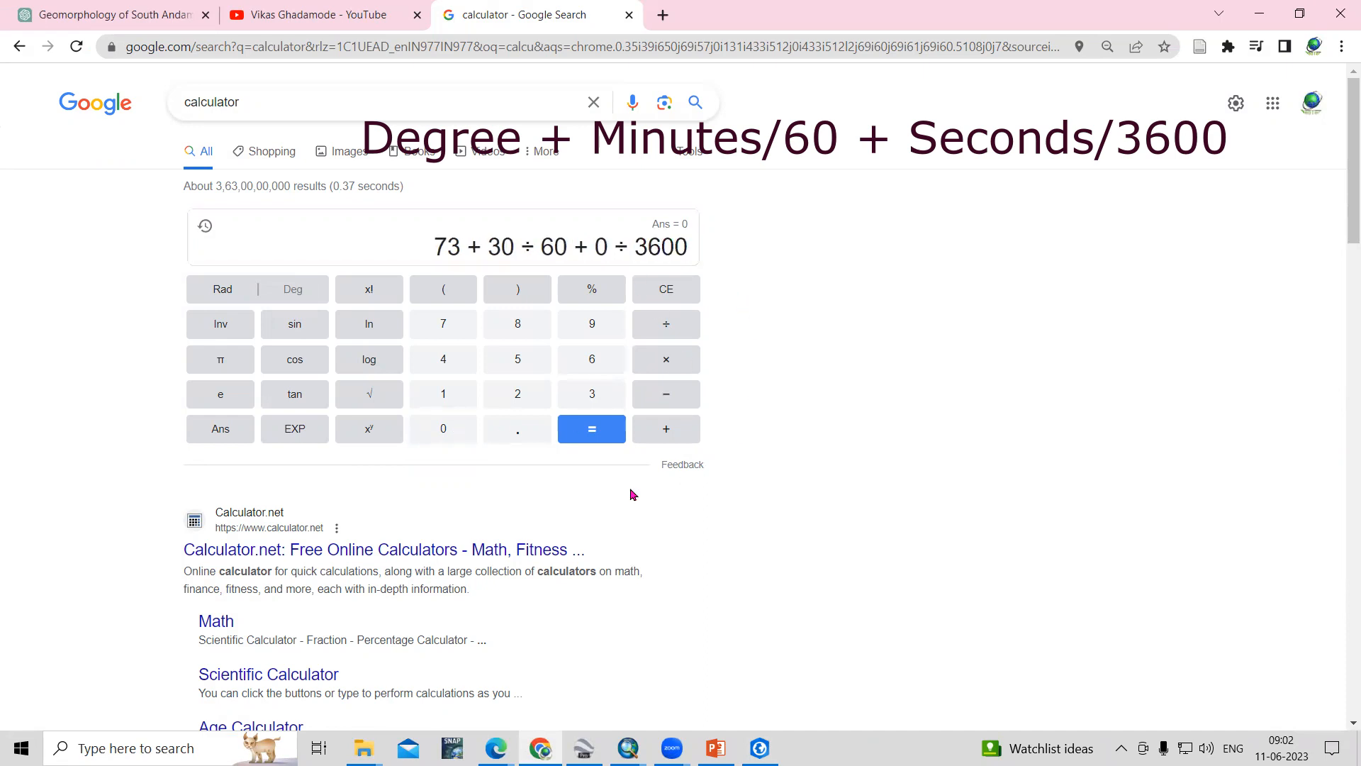
click(590, 429)
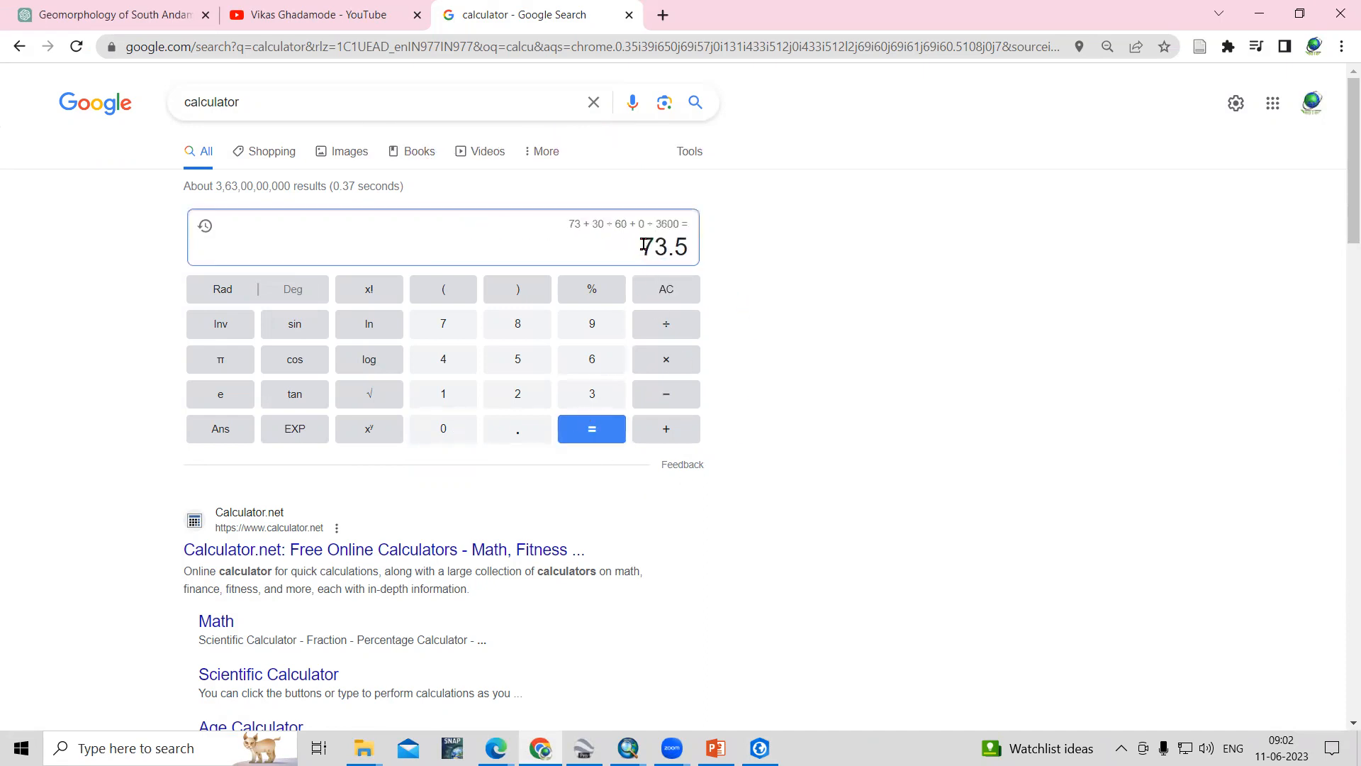
Switch to ArcGIS Pro and set the control point's target coordinates to X 73.5 and Y 22.25.
key(alt+Tab)
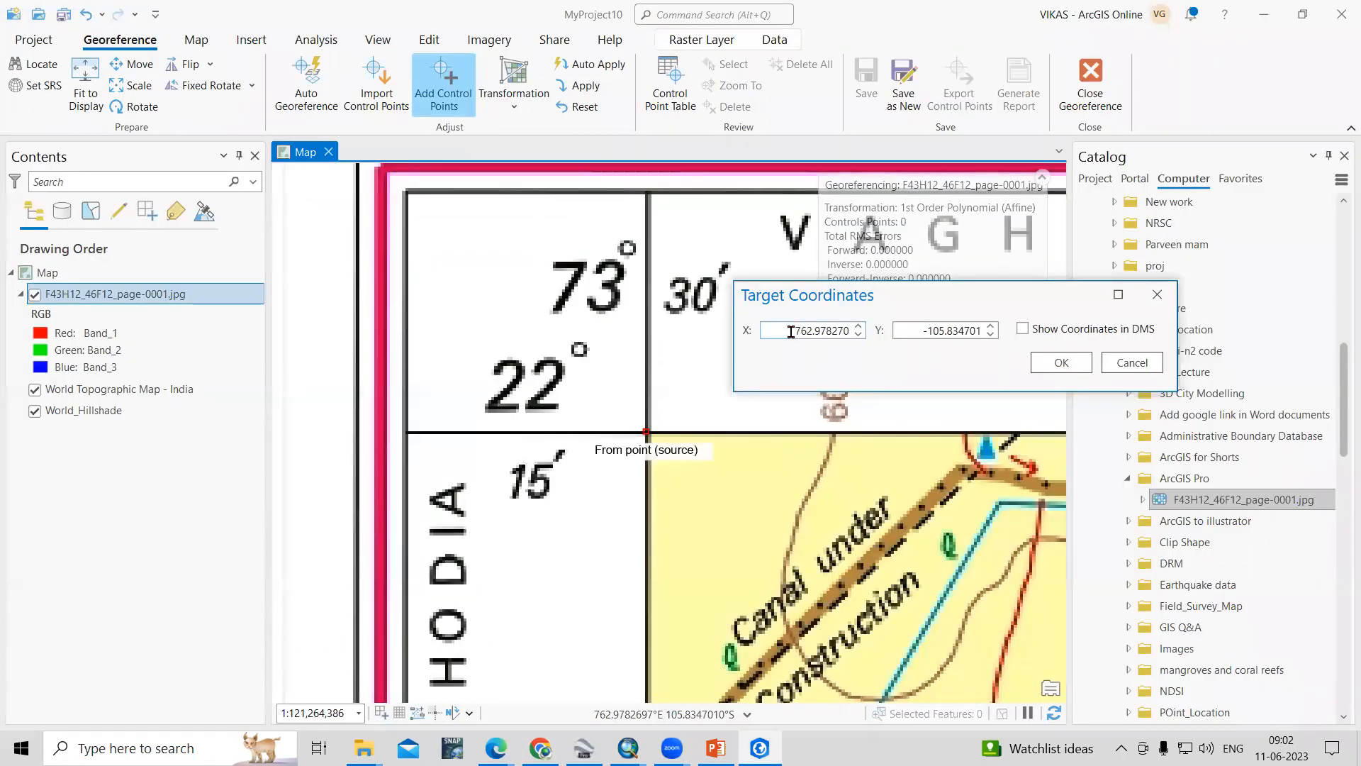
drag(795, 330, 870, 339)
key(BackSpace)
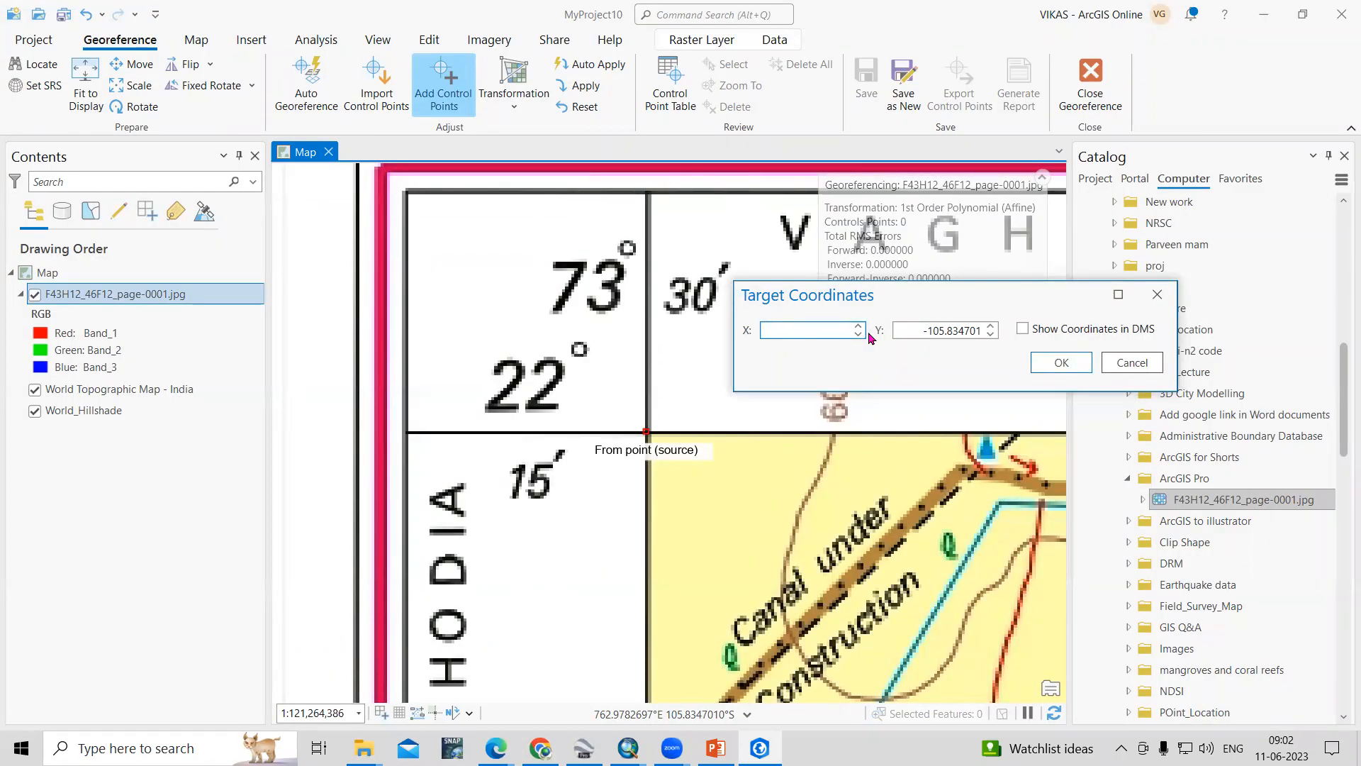
text(73.5)
drag(924, 330, 993, 336)
key(BackSpace)
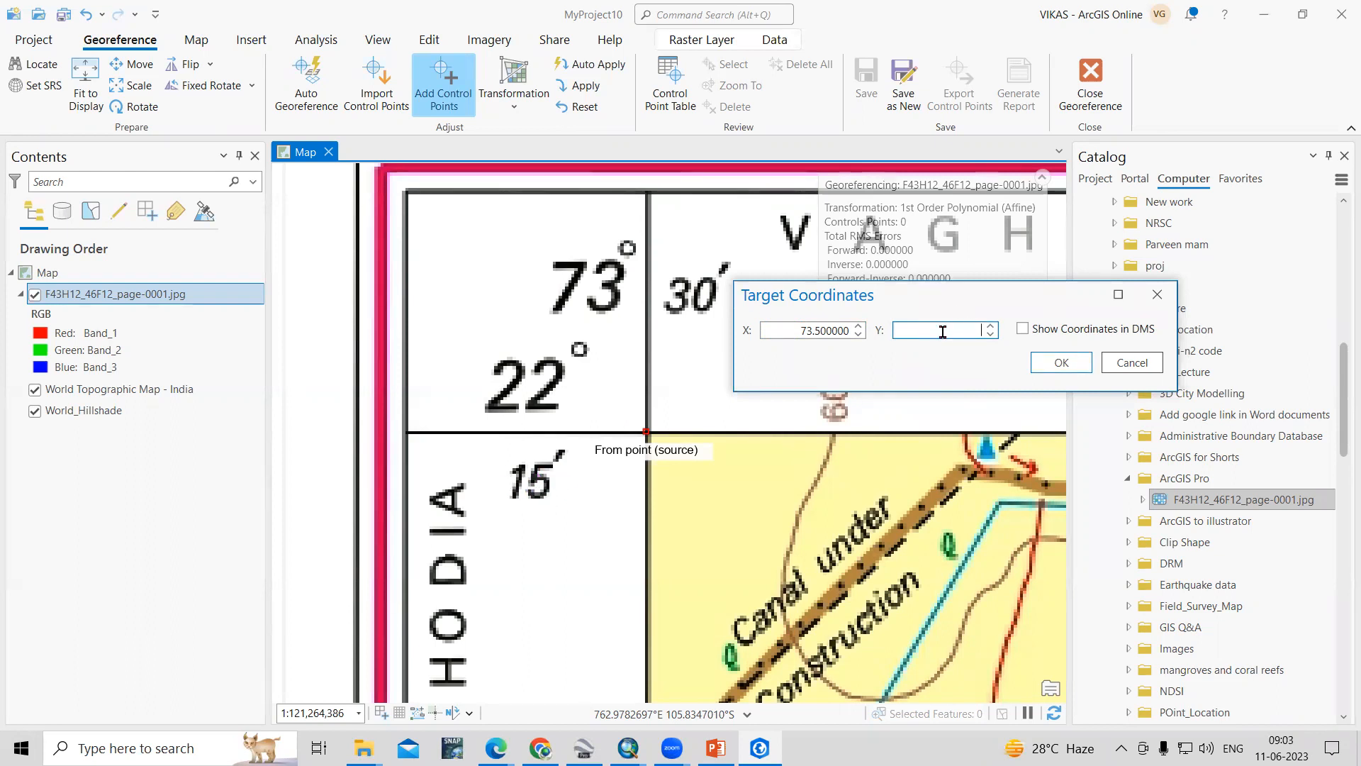
text(22.25)
Switch to Chrome and enter 22 + 15 ÷ 60 in the calculator as the latitude's degrees and minutes.
key(alt+Tab)
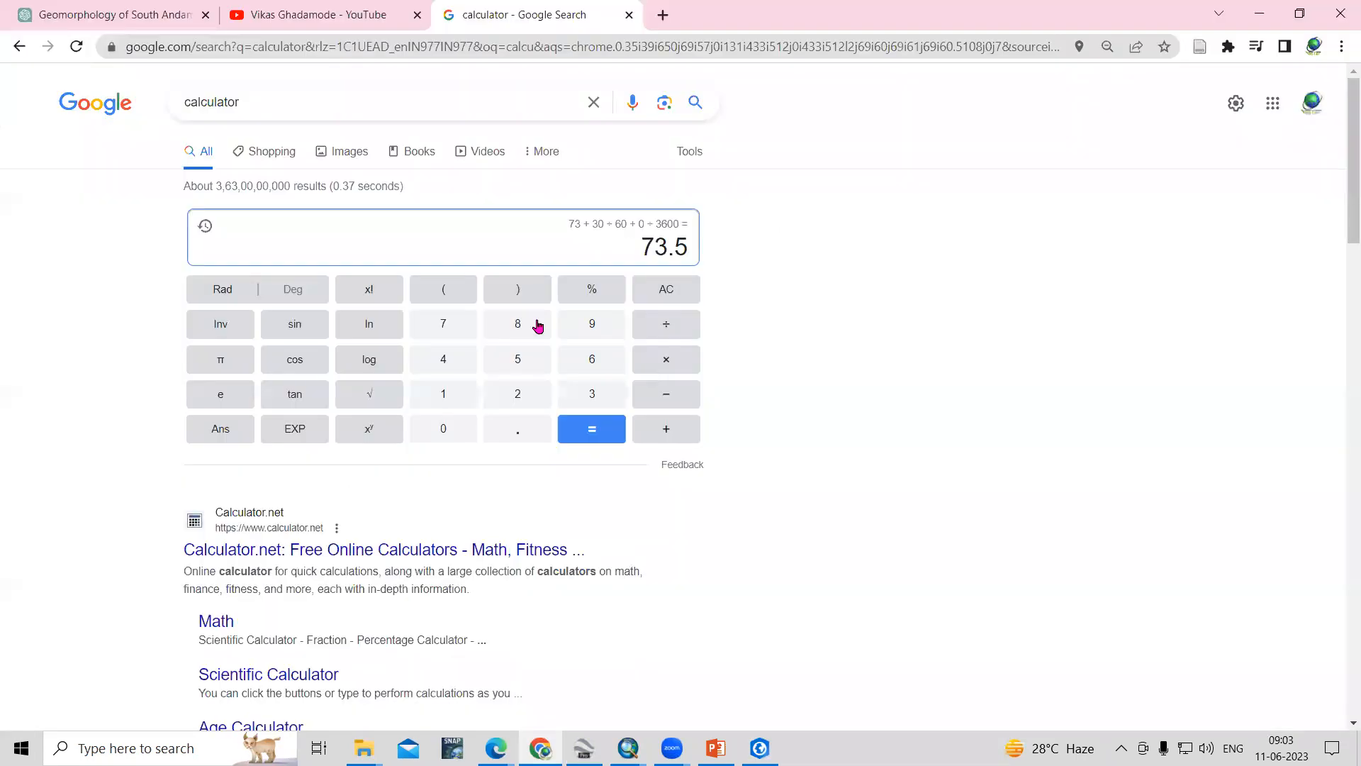
click(644, 288)
click(522, 392)
click(522, 392)
click(675, 434)
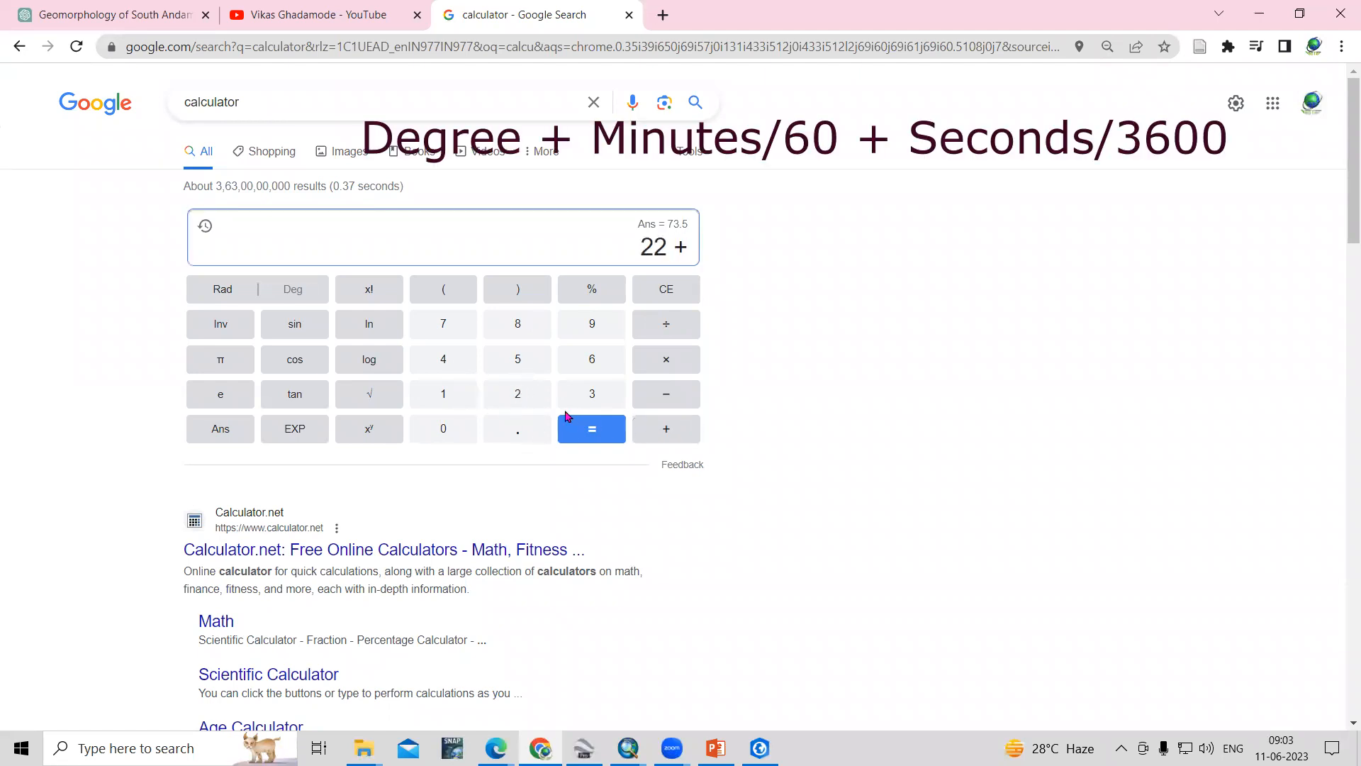
click(450, 395)
click(508, 359)
click(659, 323)
click(589, 363)
click(454, 428)
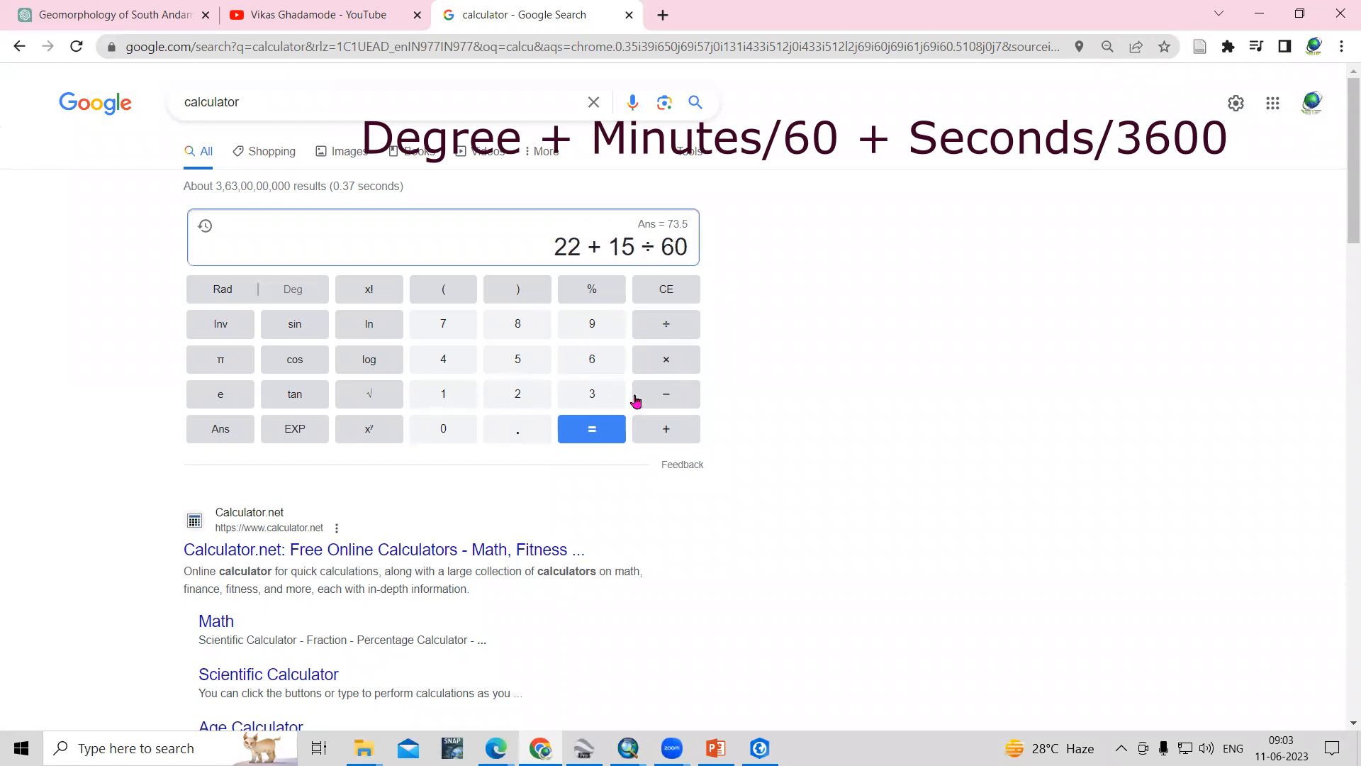
Add + 0 ÷ 3600 to the latitude conversion, evaluate it, and select the result.
click(661, 427)
click(445, 426)
click(668, 326)
click(612, 392)
click(596, 362)
click(434, 431)
click(434, 431)
click(567, 429)
drag(626, 248, 839, 365)
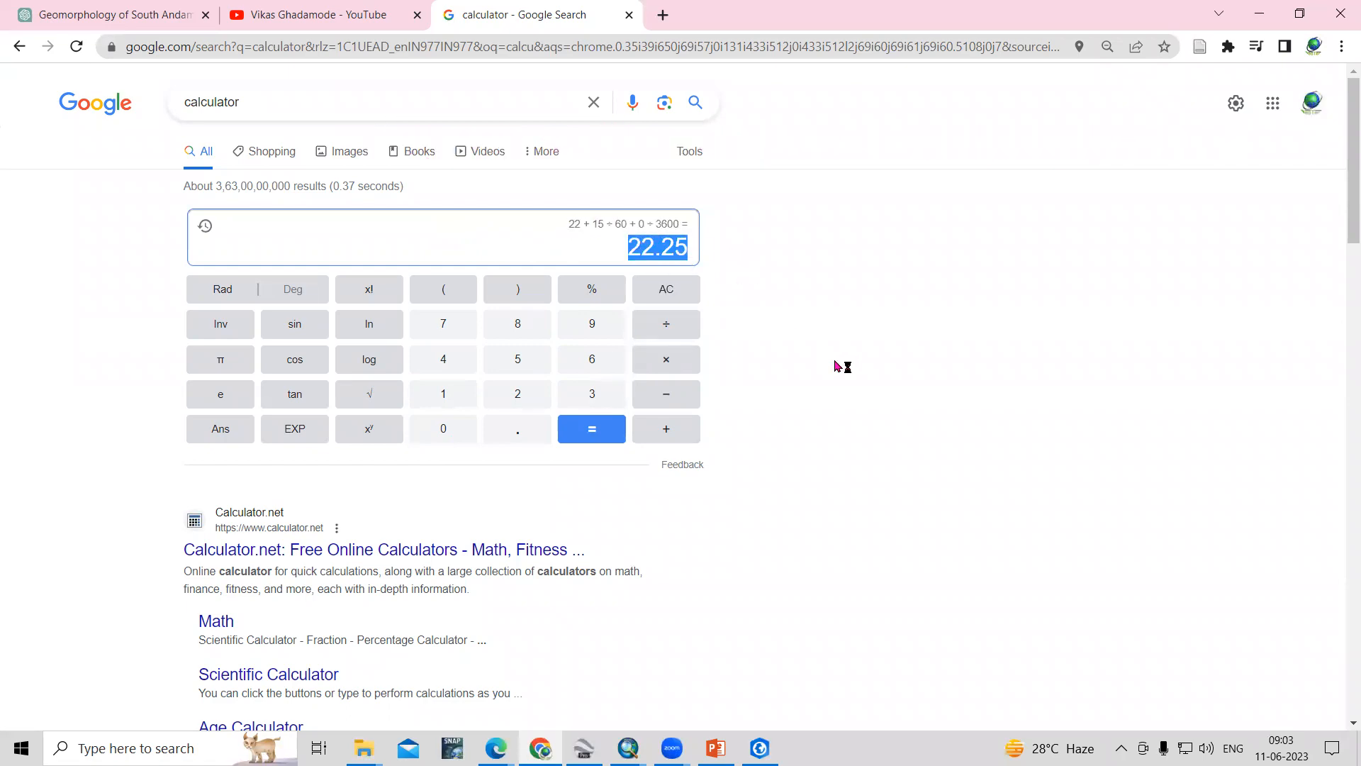
Switch to ArcGIS Pro, accept the first control point's target coordinates, and collapse the georeferencing summary over the map.
key(alt+Tab)
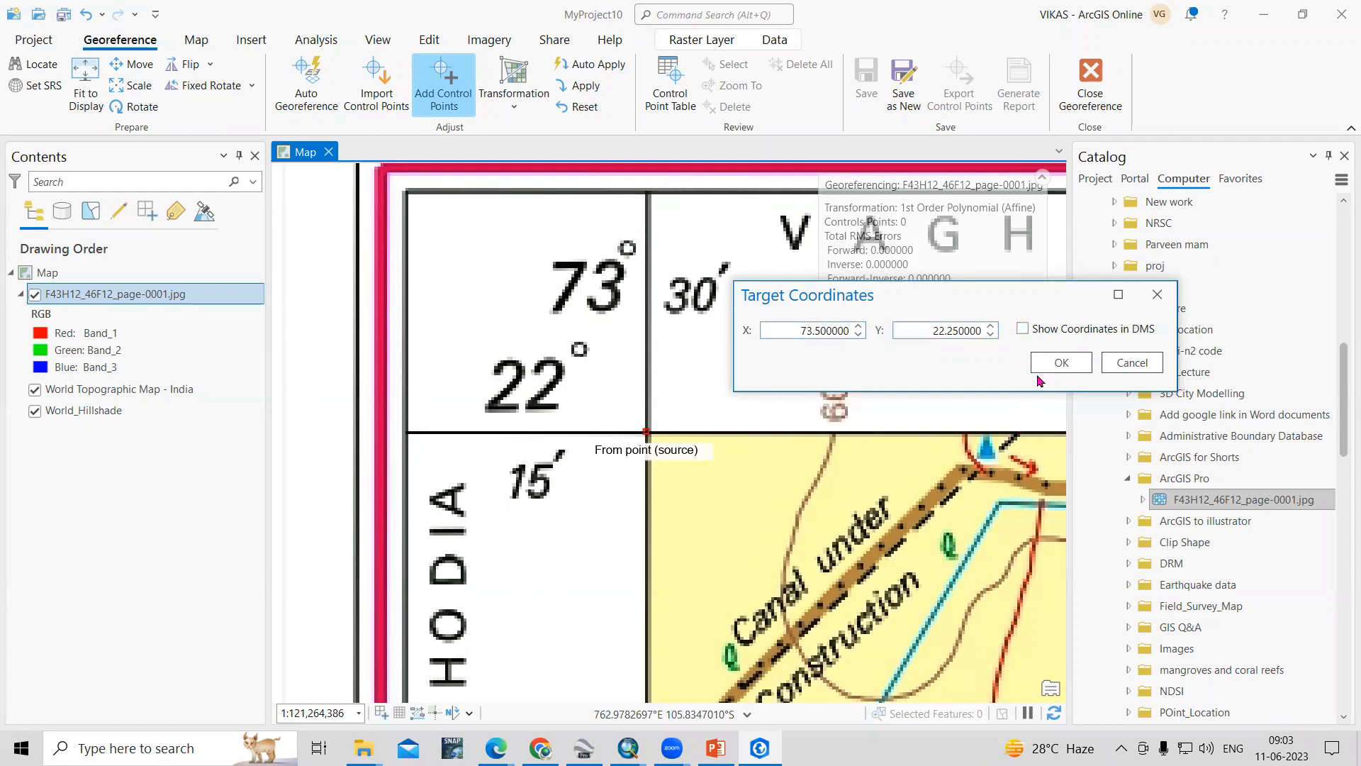
click(1059, 363)
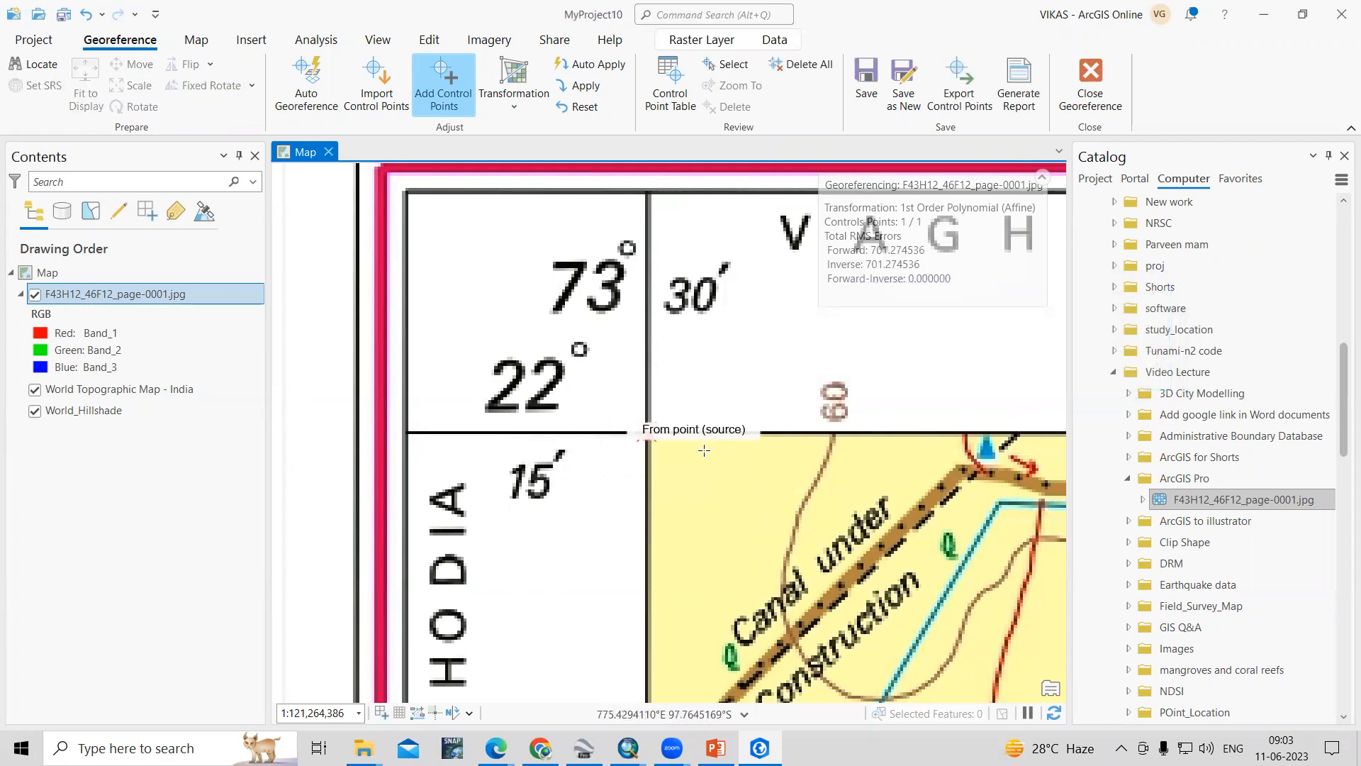
right_click(148, 301)
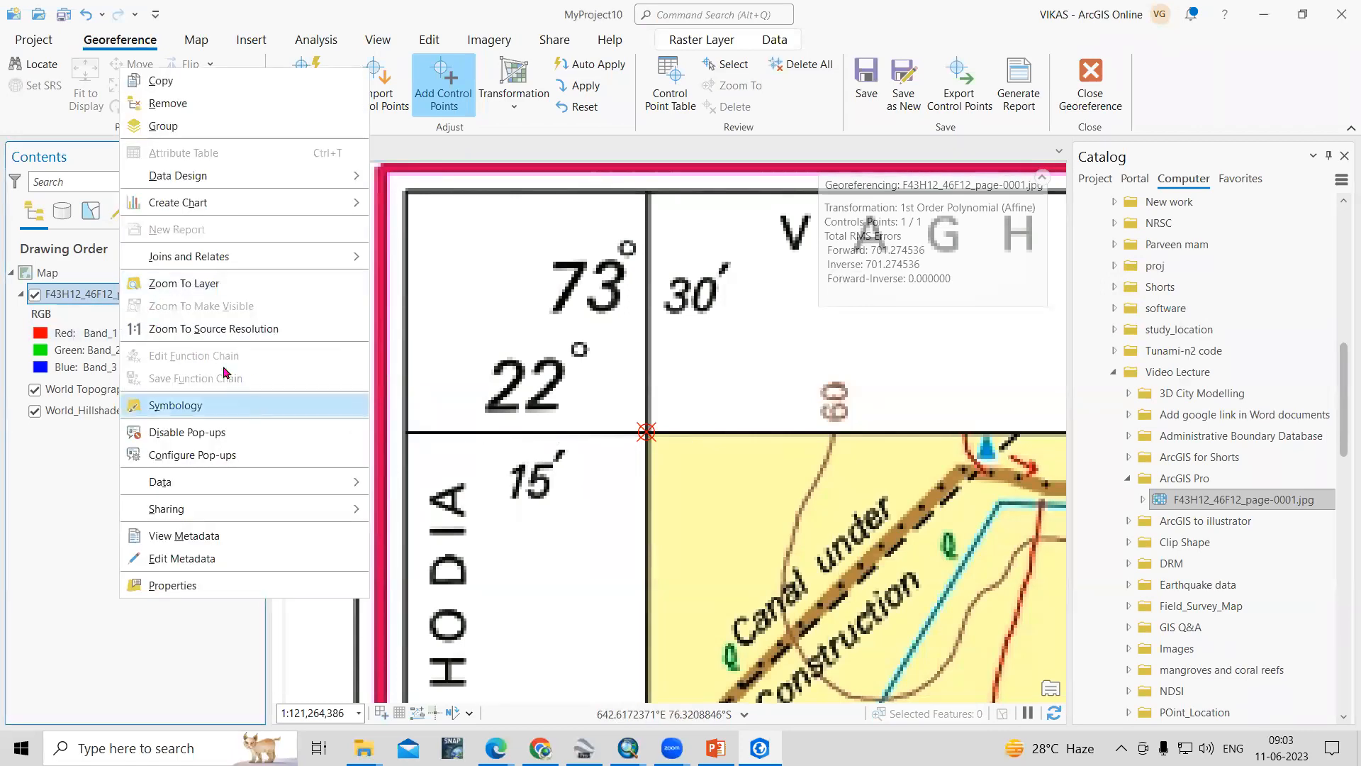
click(213, 283)
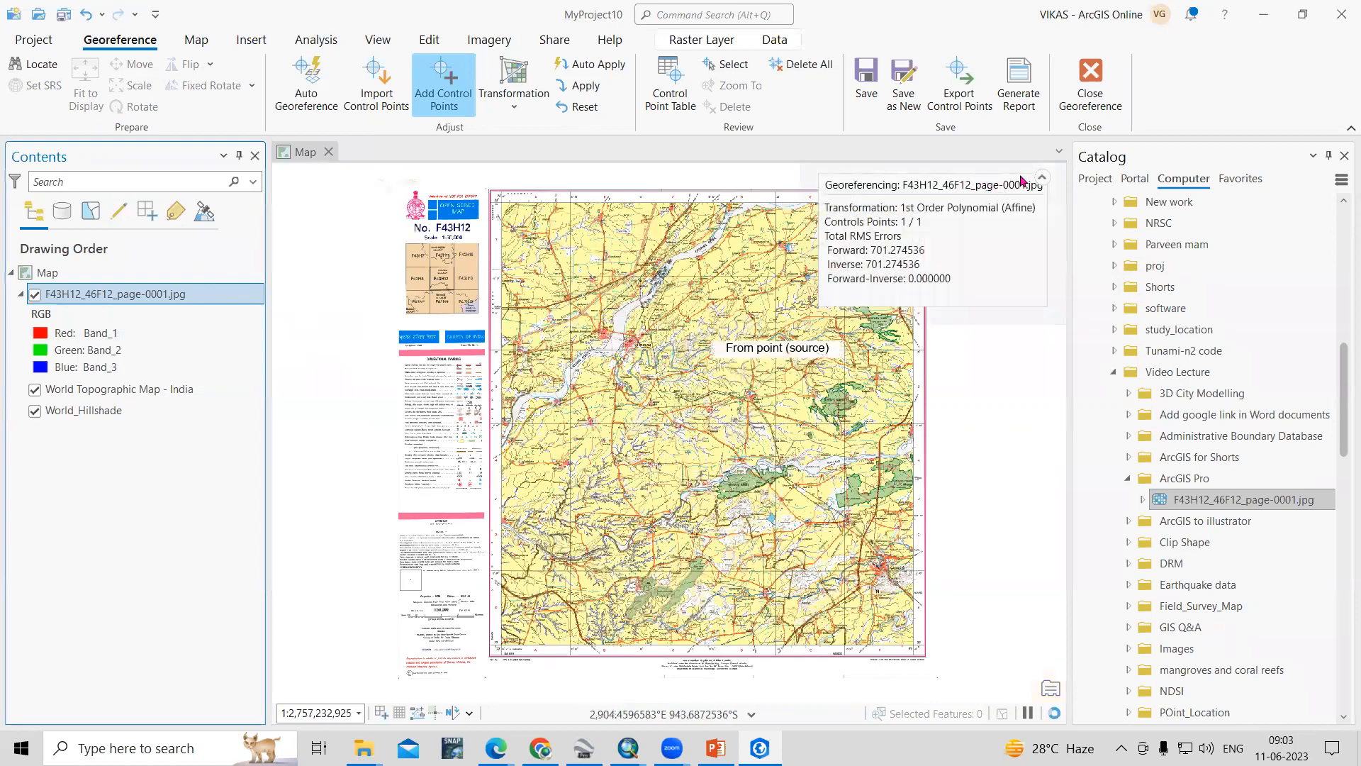
click(1042, 182)
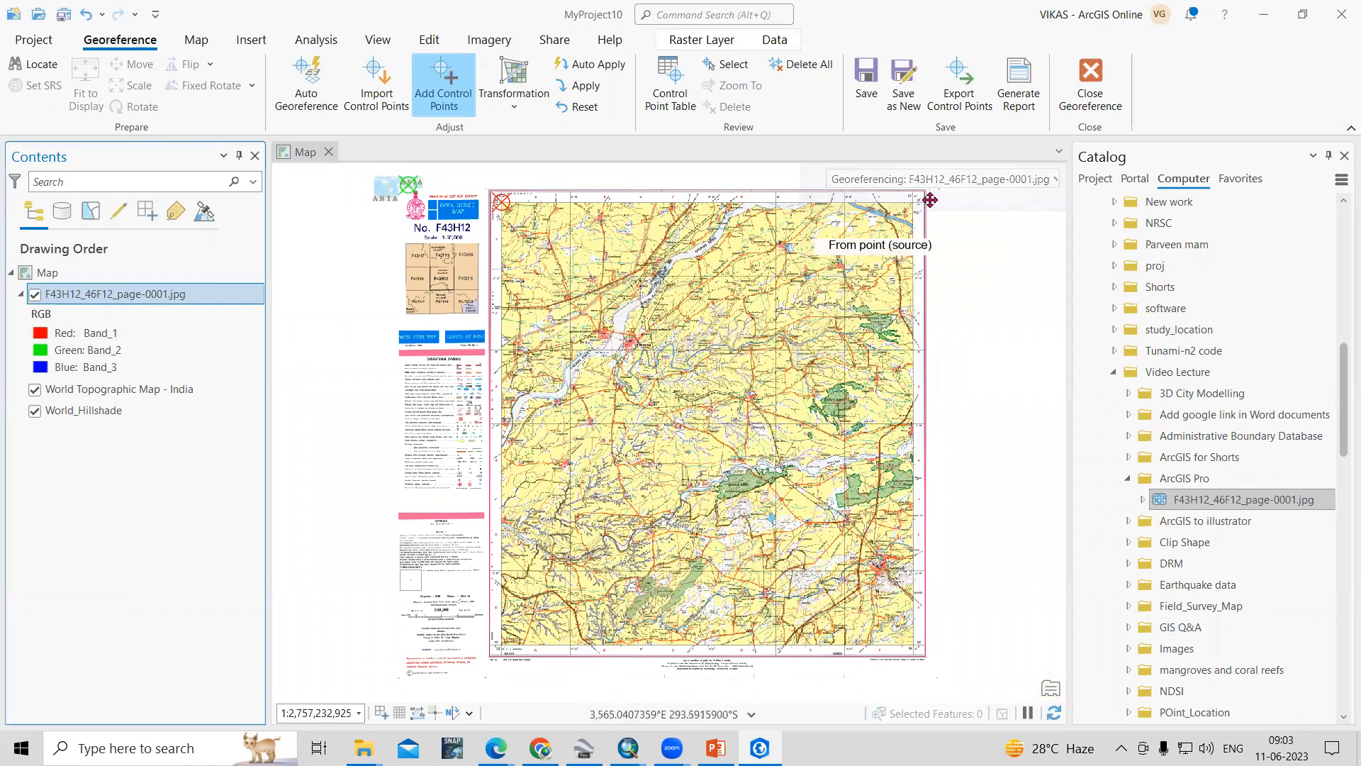
Place a second control point's source on the toposheet's 73°45′, 22°15′ corner and open its target coordinates clear of the labels.
drag(877, 241, 824, 343)
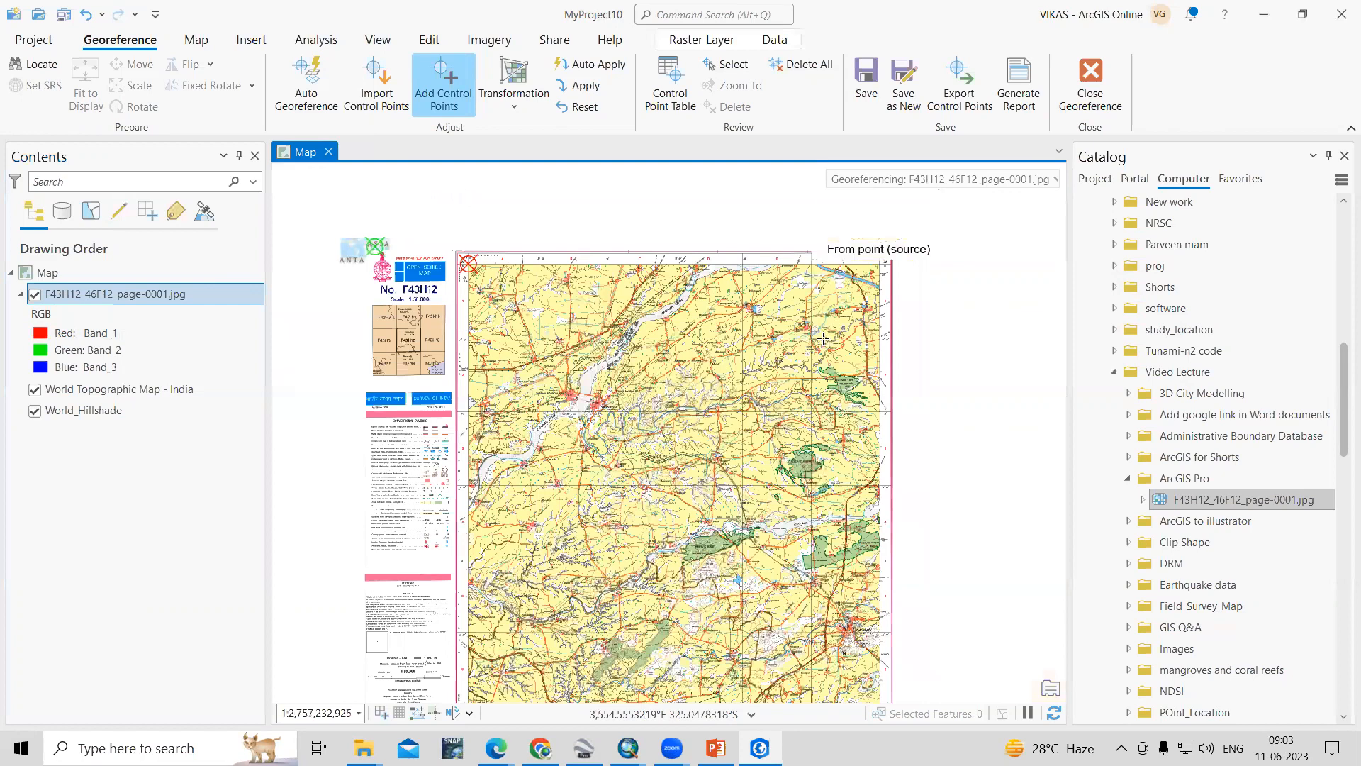
scroll(874, 256, up, 5)
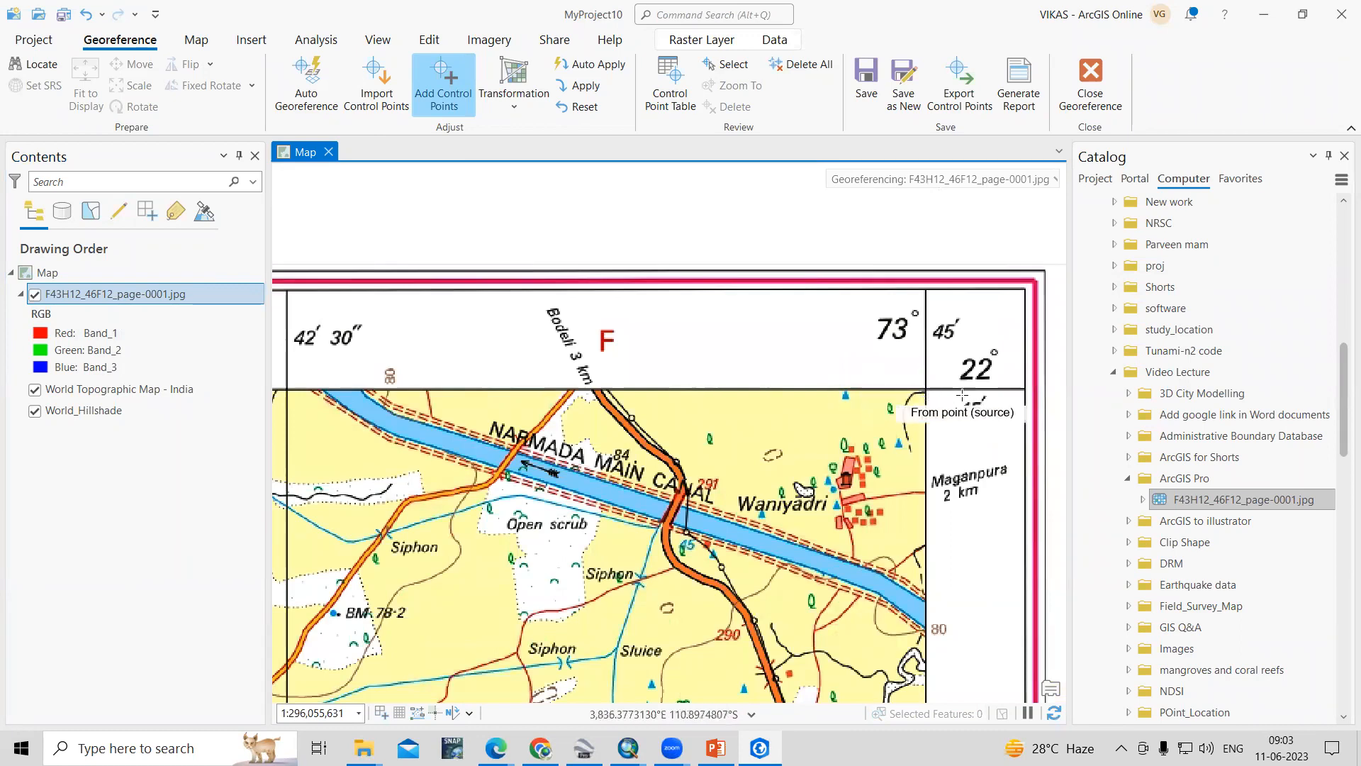
scroll(963, 395, up, 1)
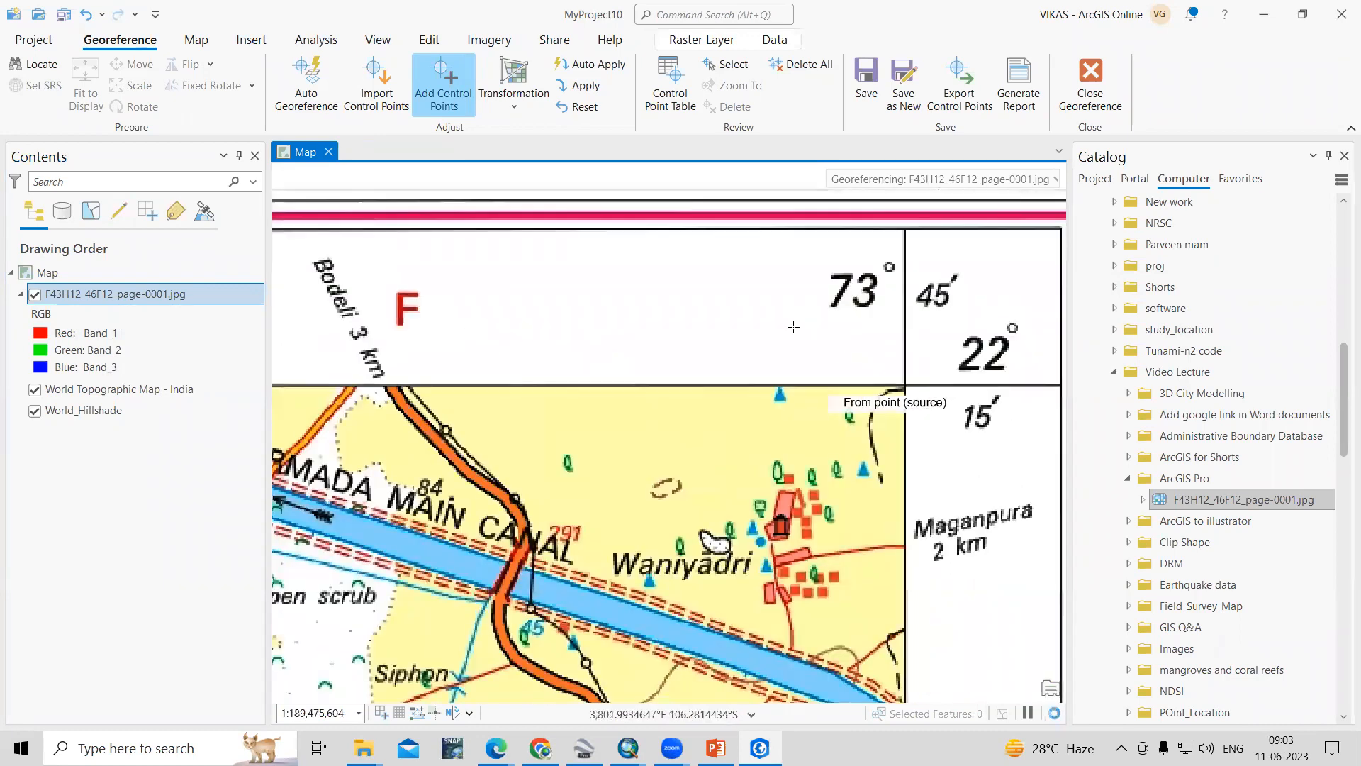
drag(708, 284, 567, 356)
drag(711, 282, 620, 304)
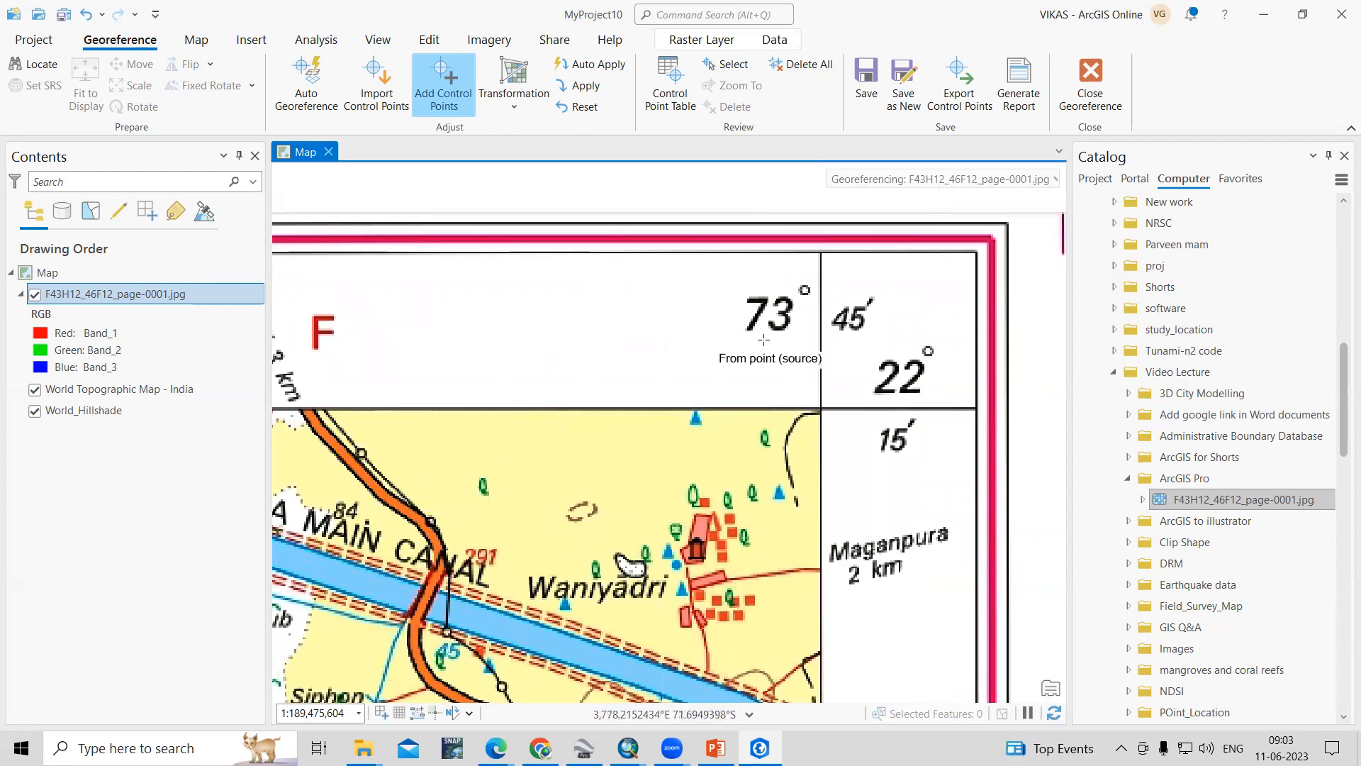
click(820, 407)
right_click(821, 409)
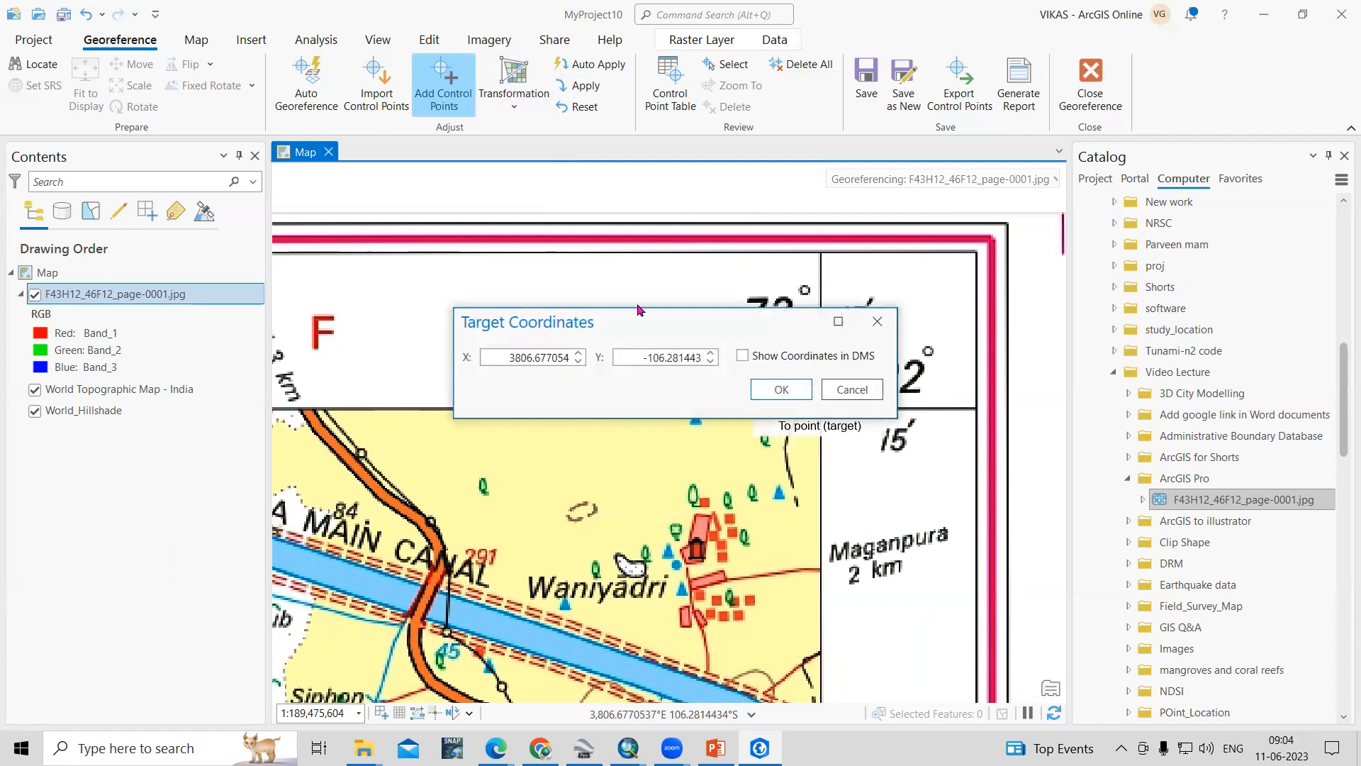
drag(638, 310, 547, 149)
Set the second control point's target coordinates to X 73.75 and Y 22.25 and accept them.
drag(411, 196, 480, 198)
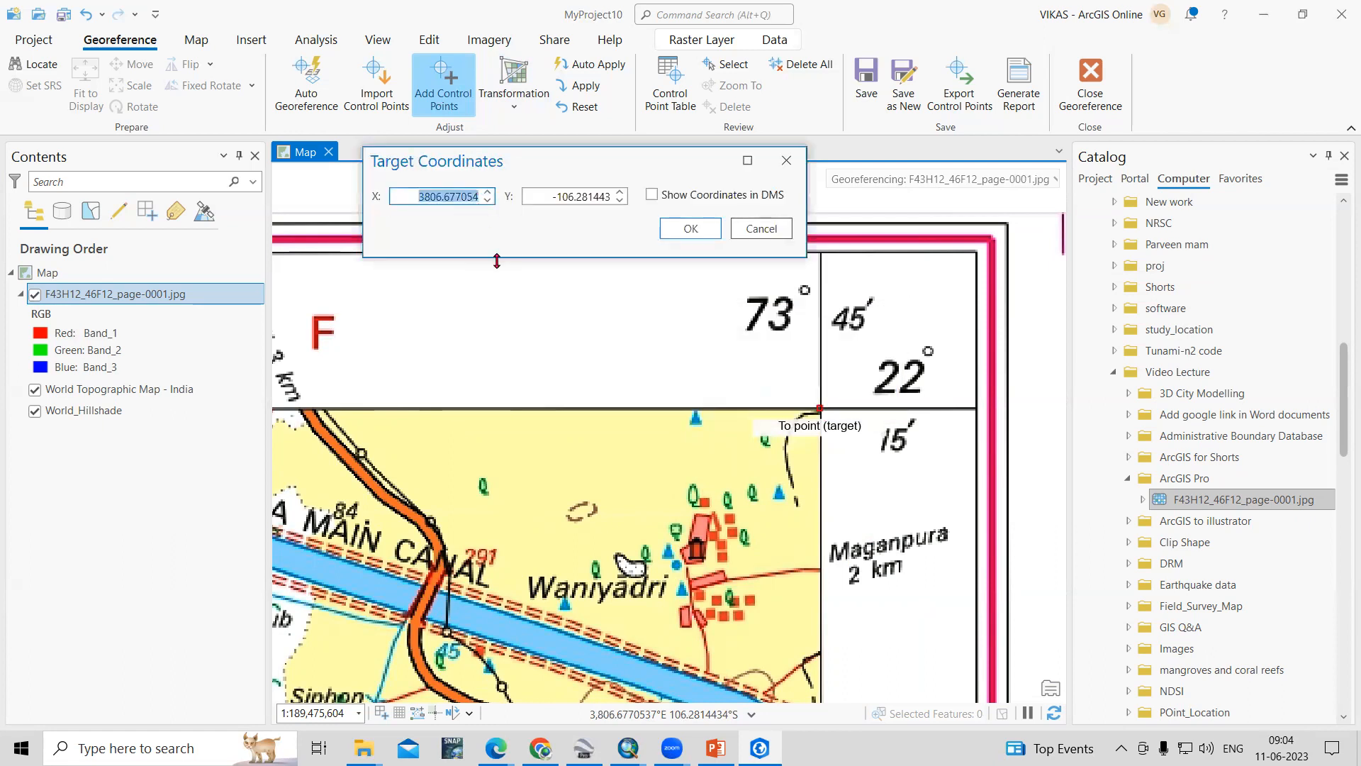
text(73)
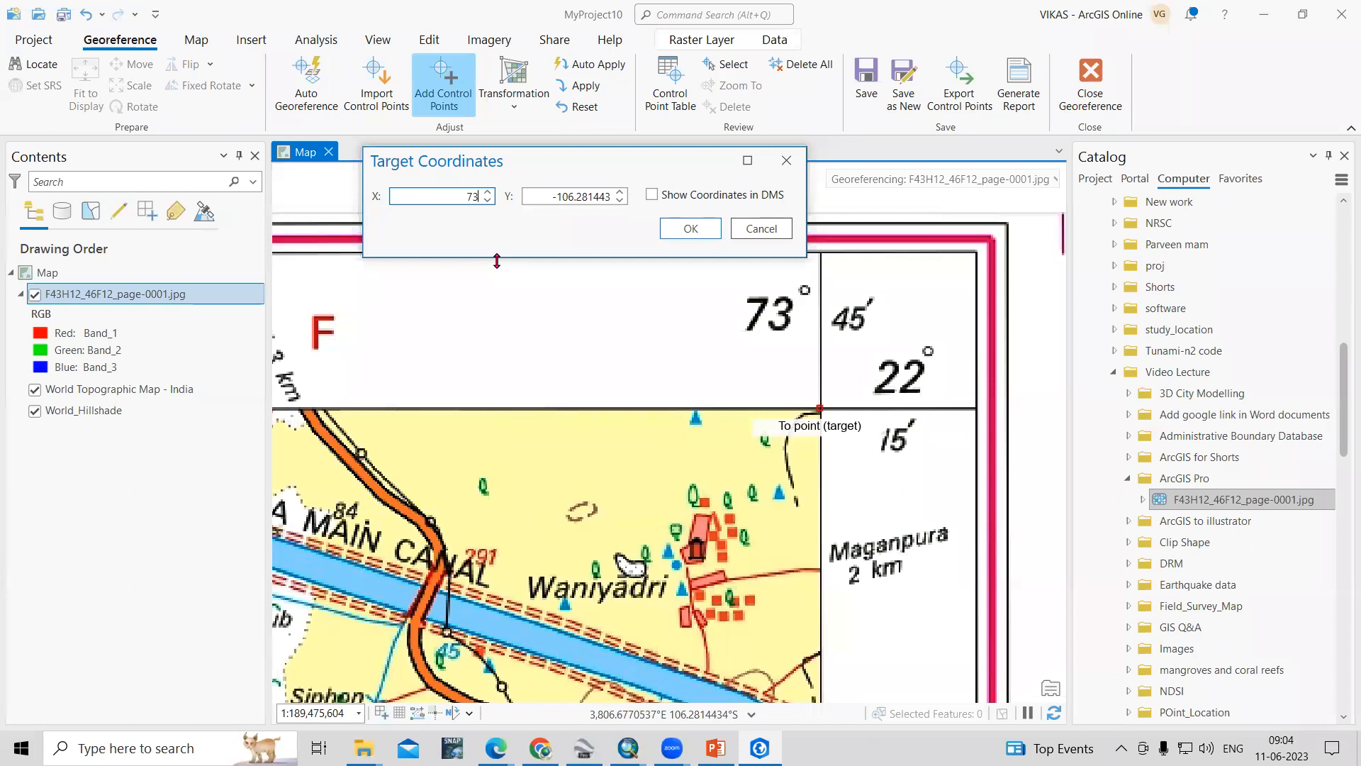
text(.75)
click(552, 197)
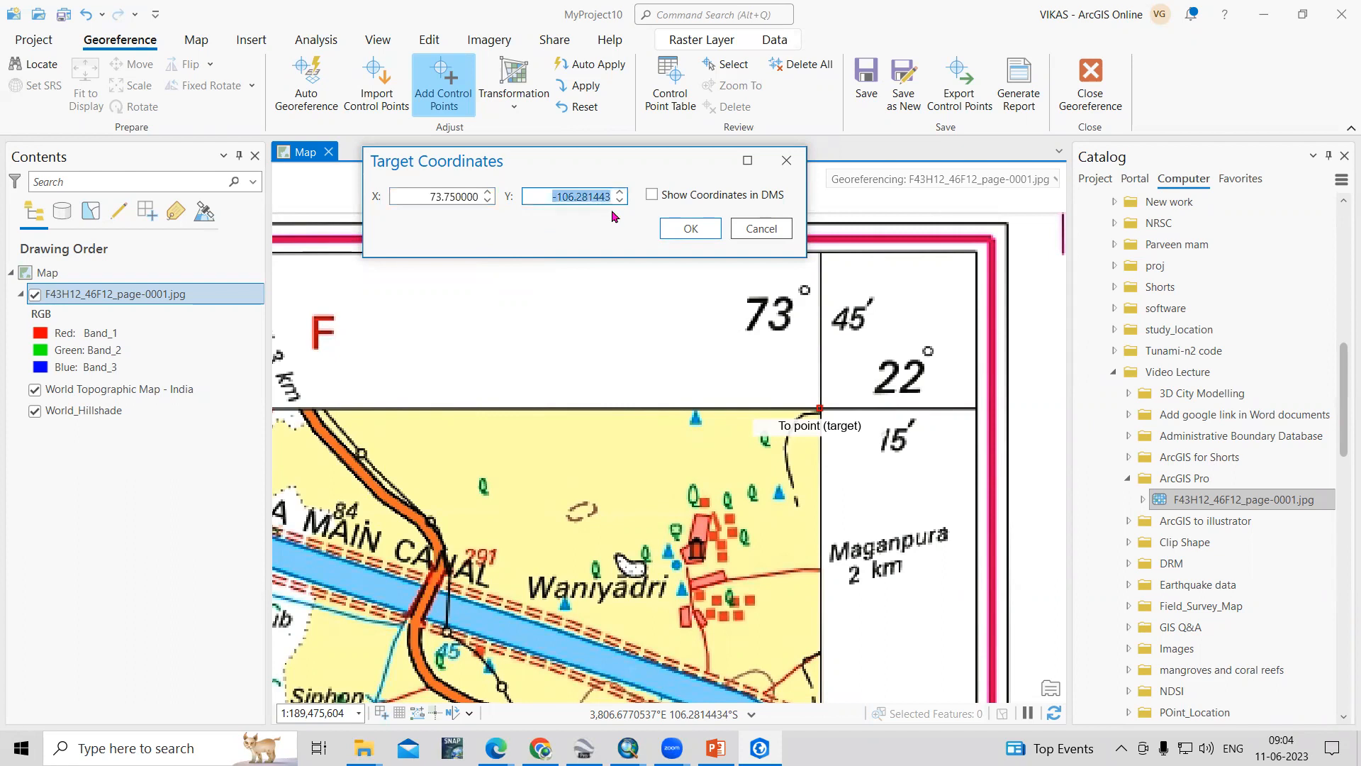
text(22.25)
click(691, 229)
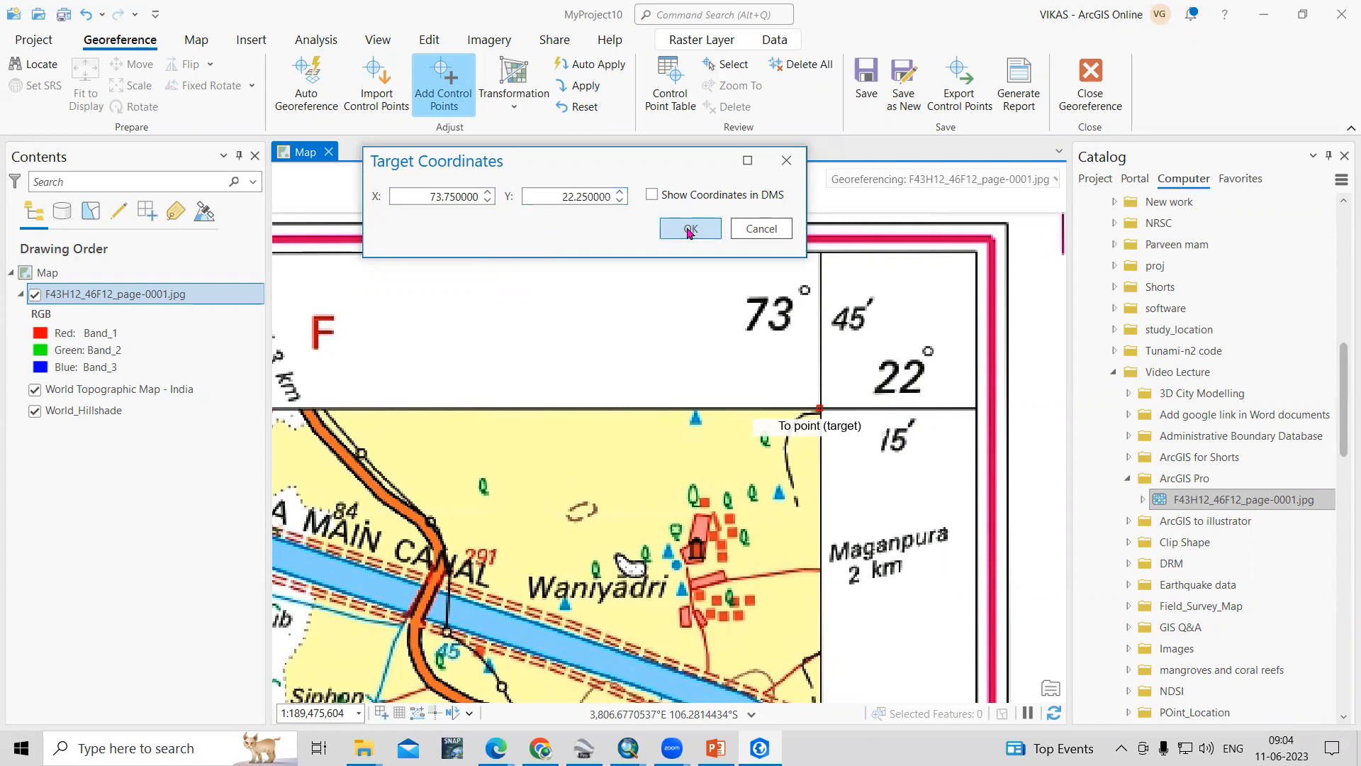
Place a third control point's source on the toposheet's 73°45′, 22°0′ corner and open its target coordinates.
right_click(155, 295)
click(212, 277)
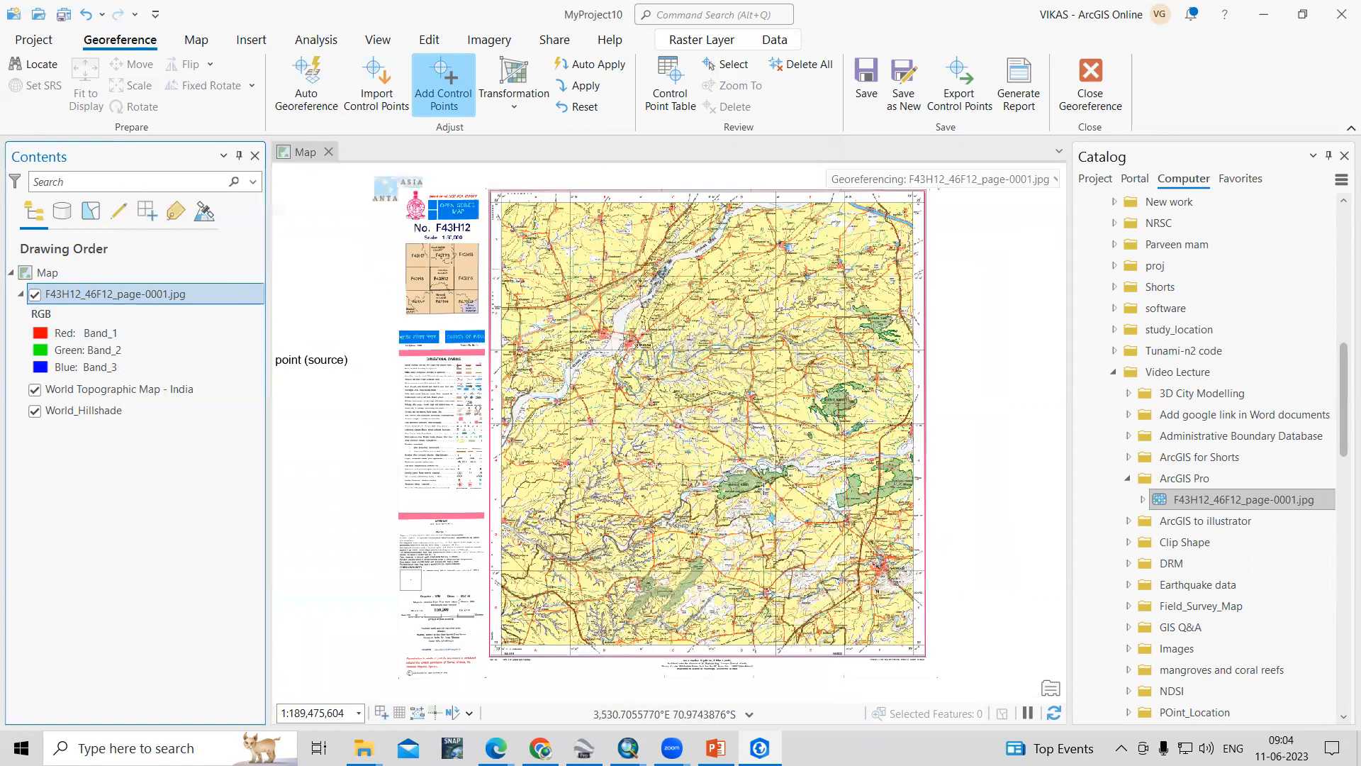
scroll(922, 666, up, 2)
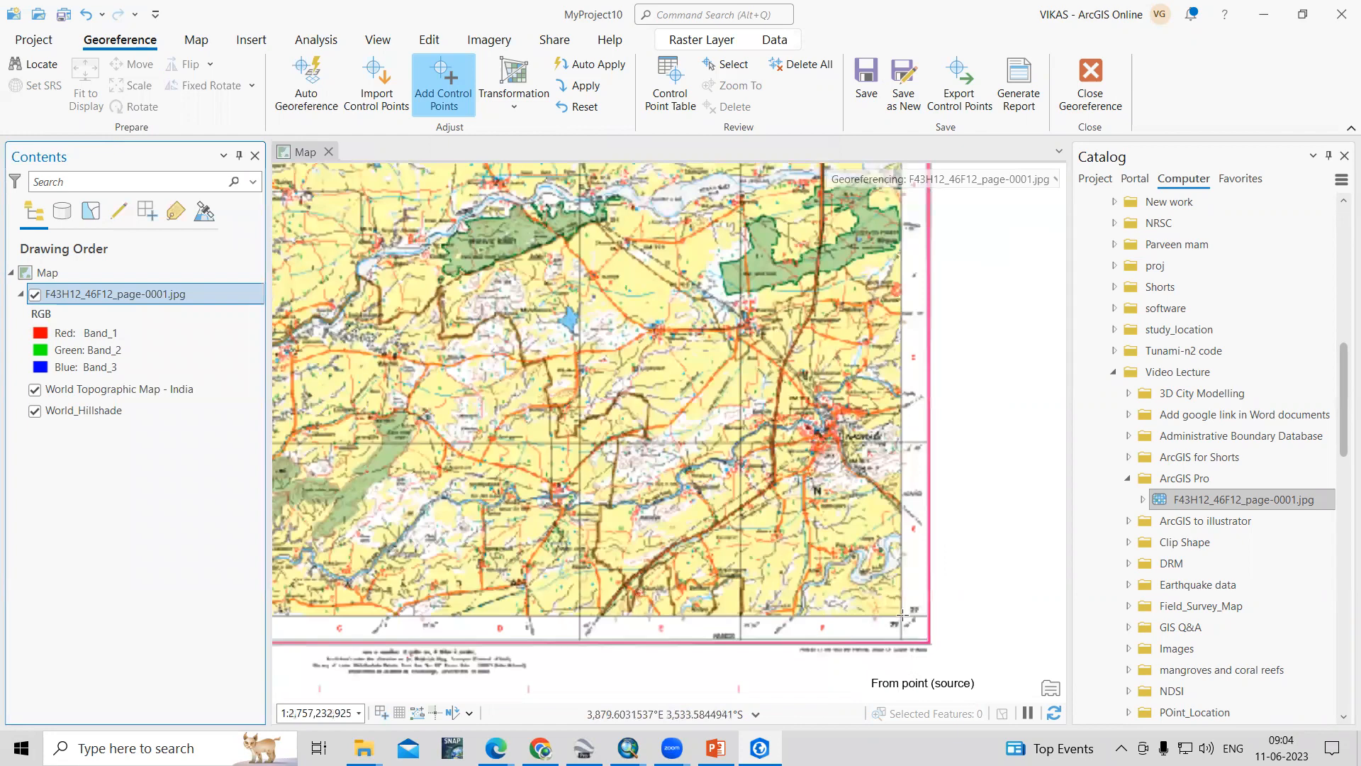
scroll(900, 590, up, 3)
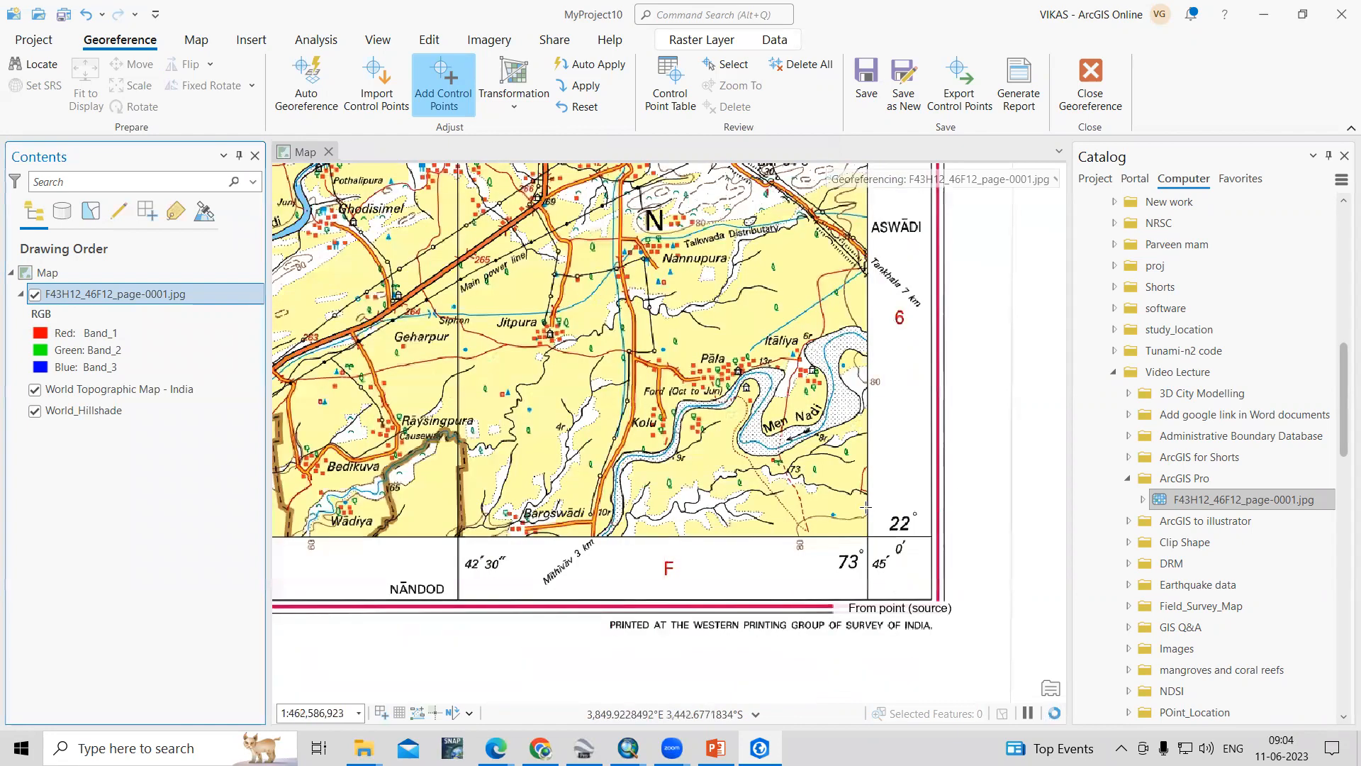
scroll(866, 506, up, 2)
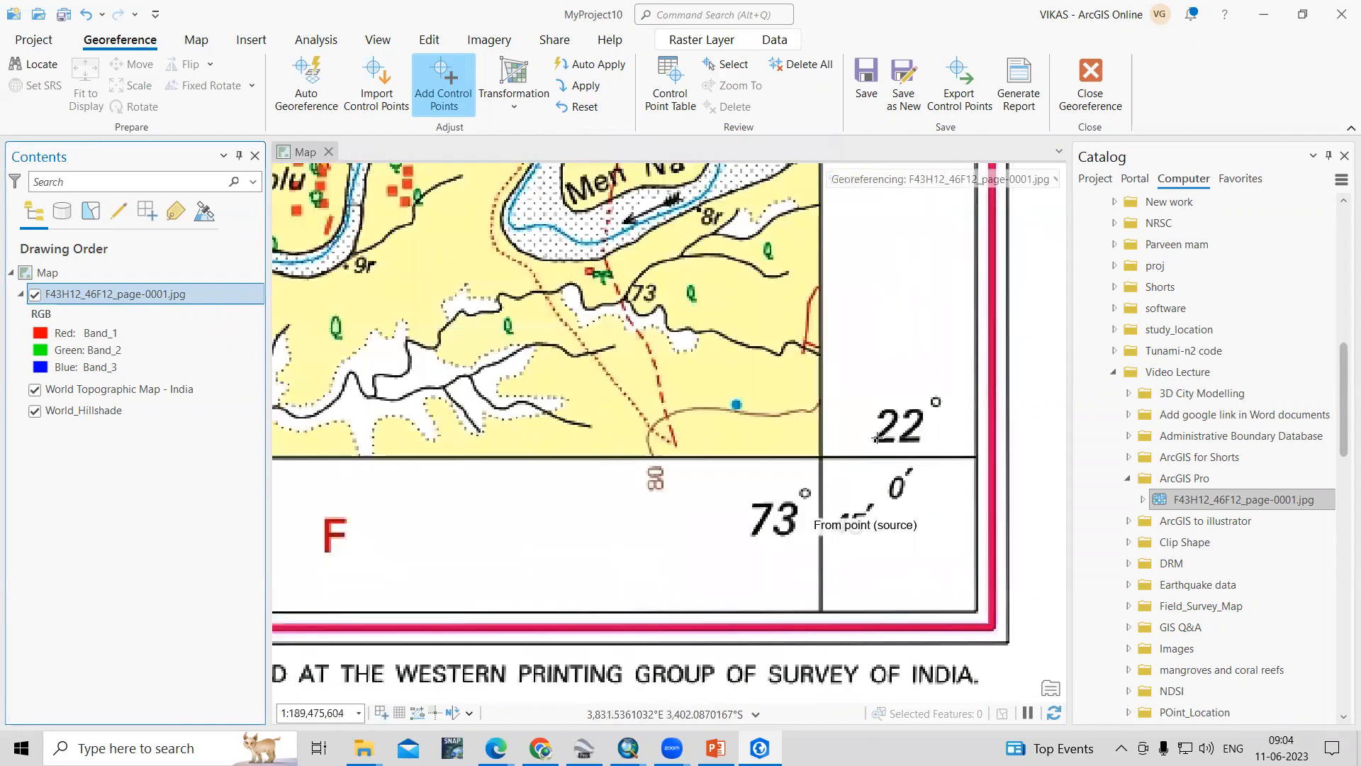
click(821, 458)
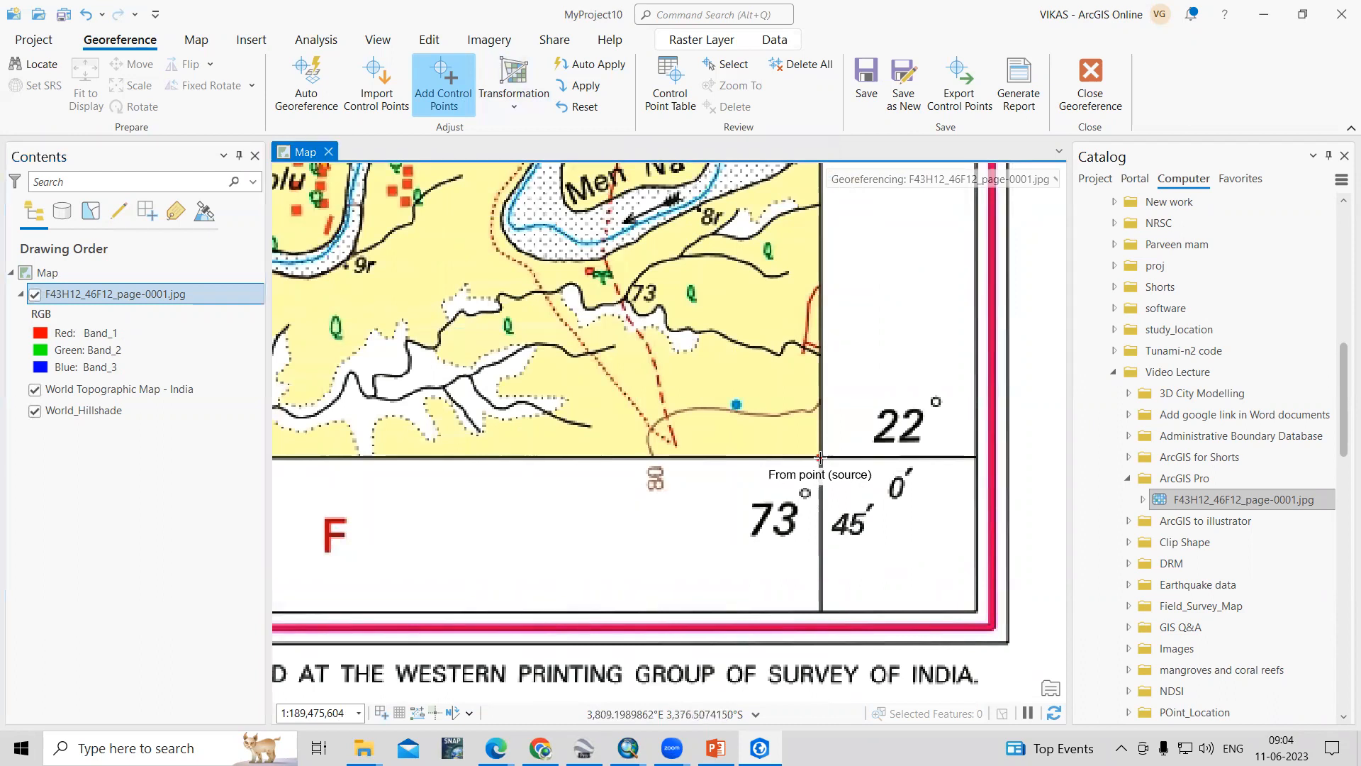
right_click(820, 458)
Set the third control point's target coordinates to X 73.75 and Y 22.00 and accept them.
double_click(539, 353)
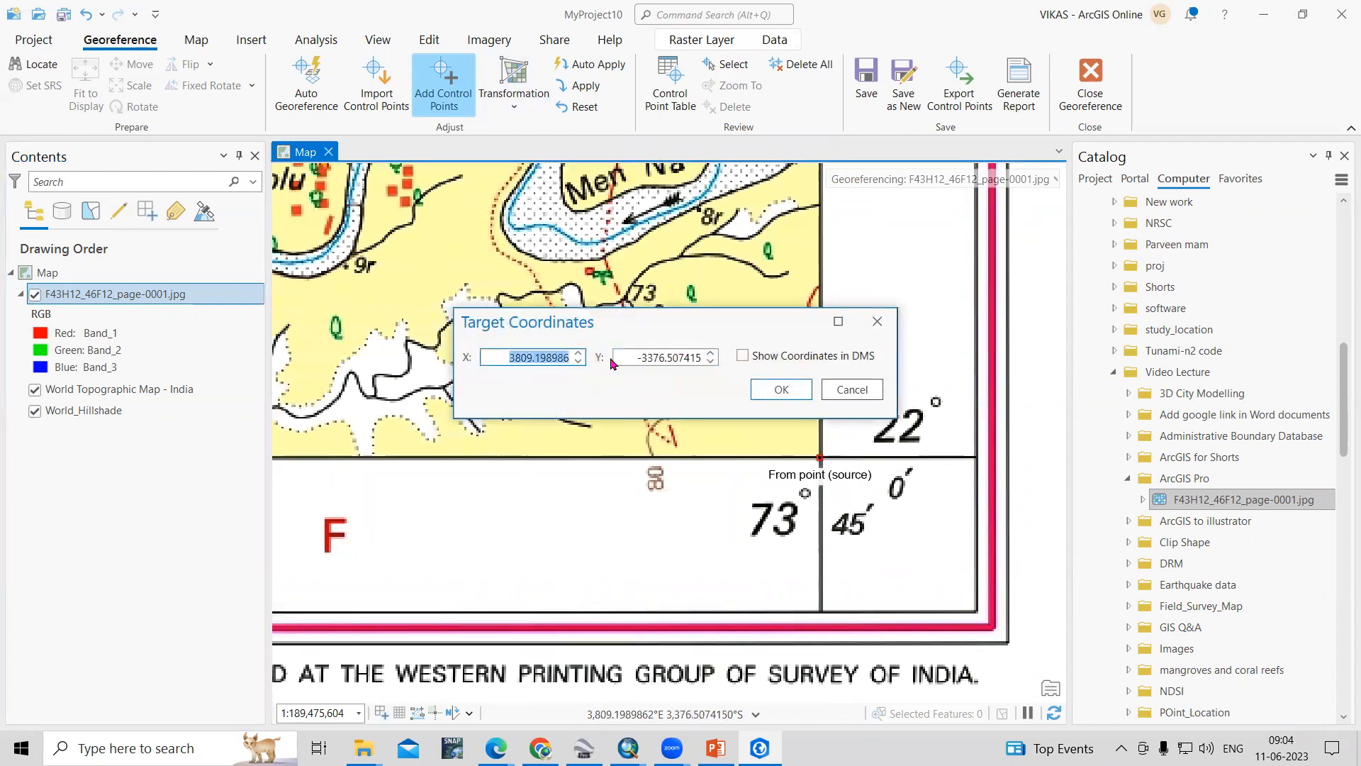
text(73.75)
key(Tab)
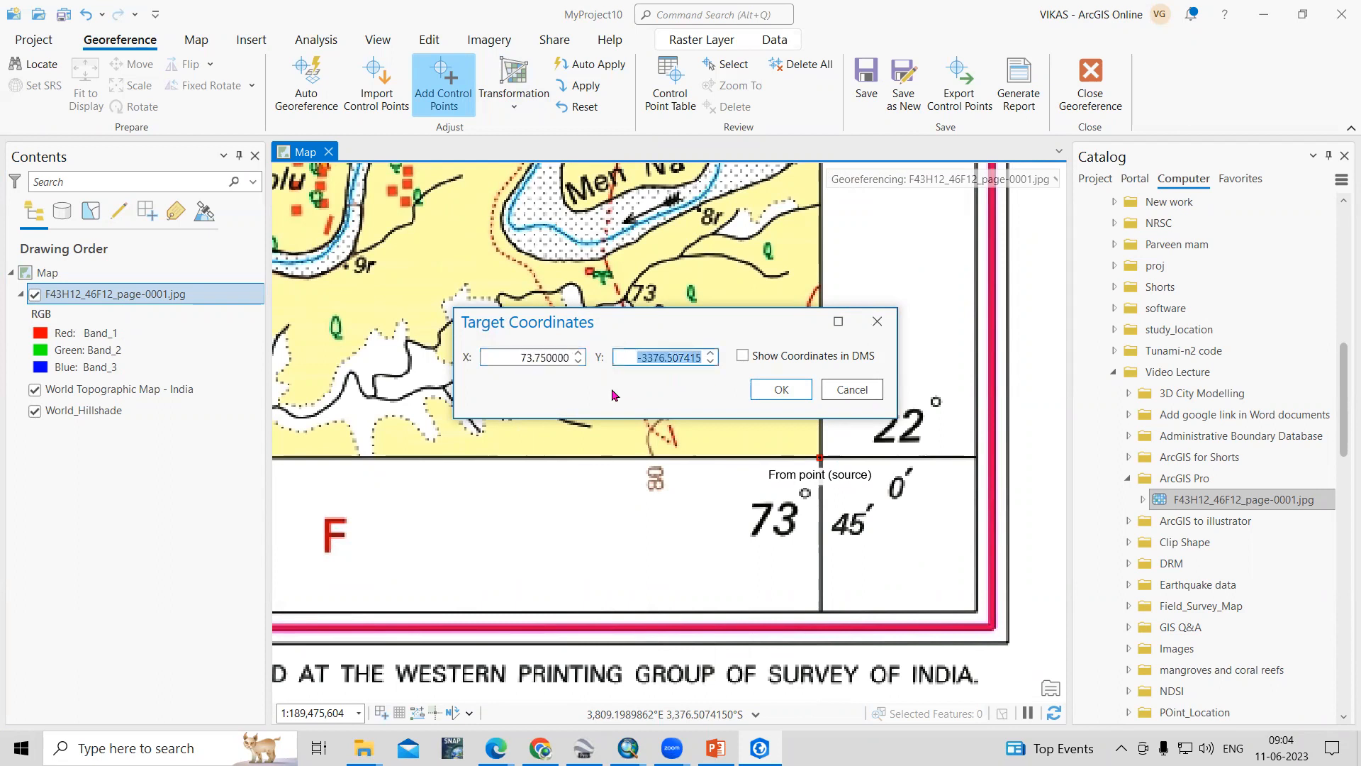
text(22.)
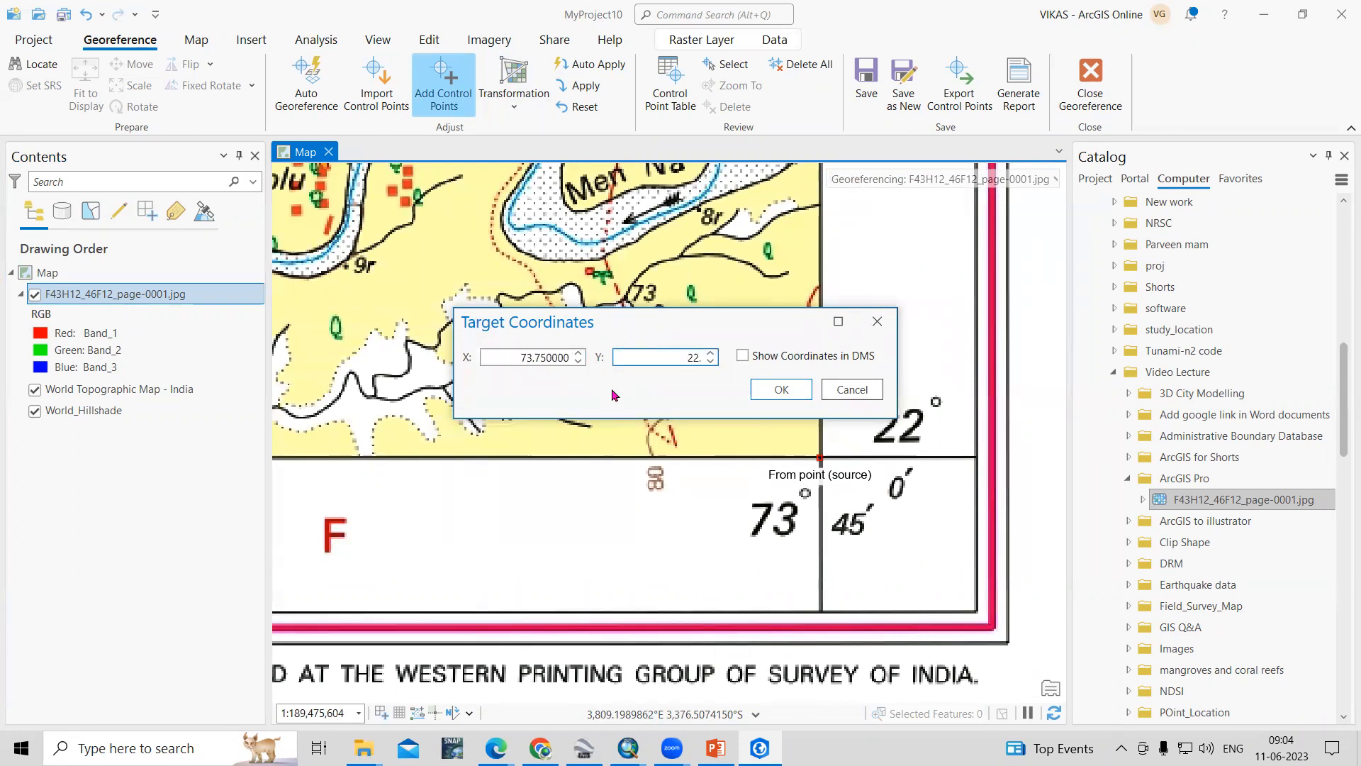
text(00)
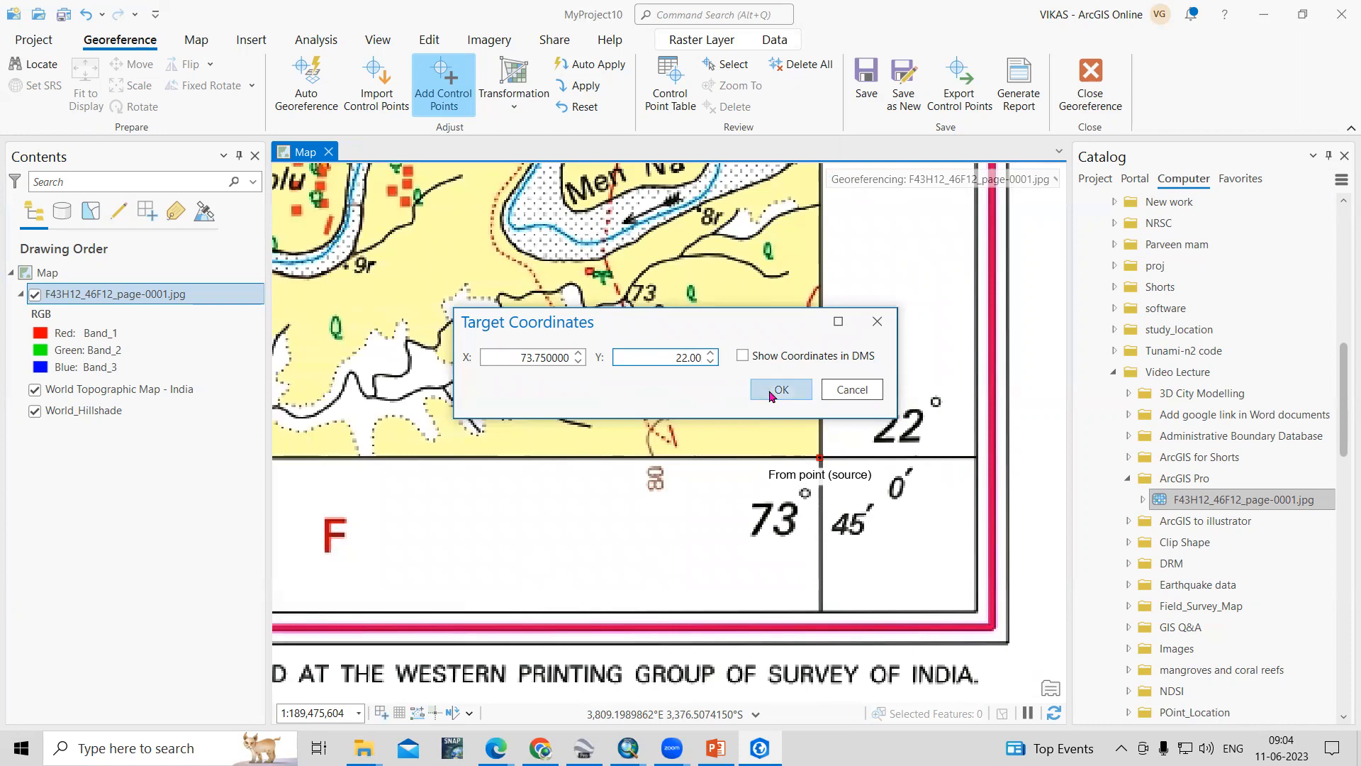
click(781, 389)
Place a fourth control point's source on the toposheet's 73°30′, 22°0′ corner and open its target coordinates clear of the labels.
right_click(89, 296)
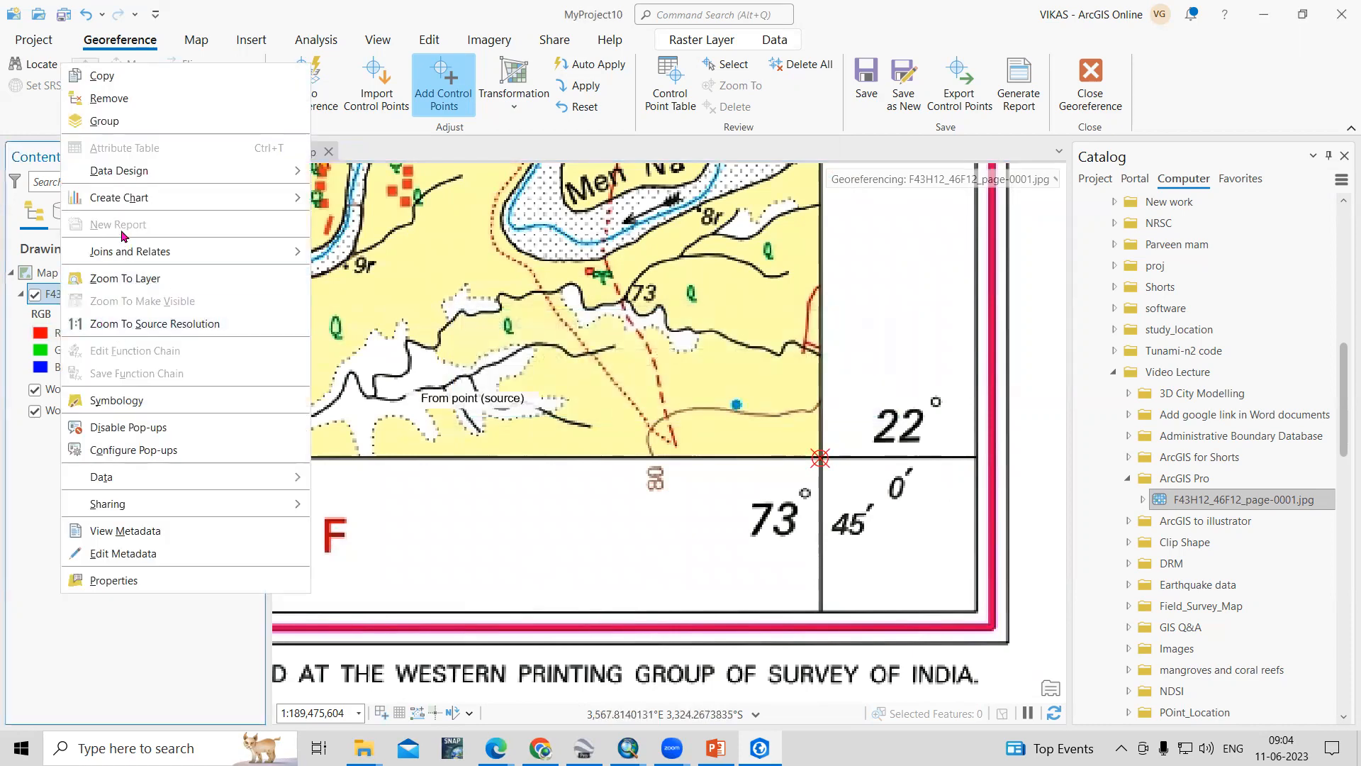
click(130, 280)
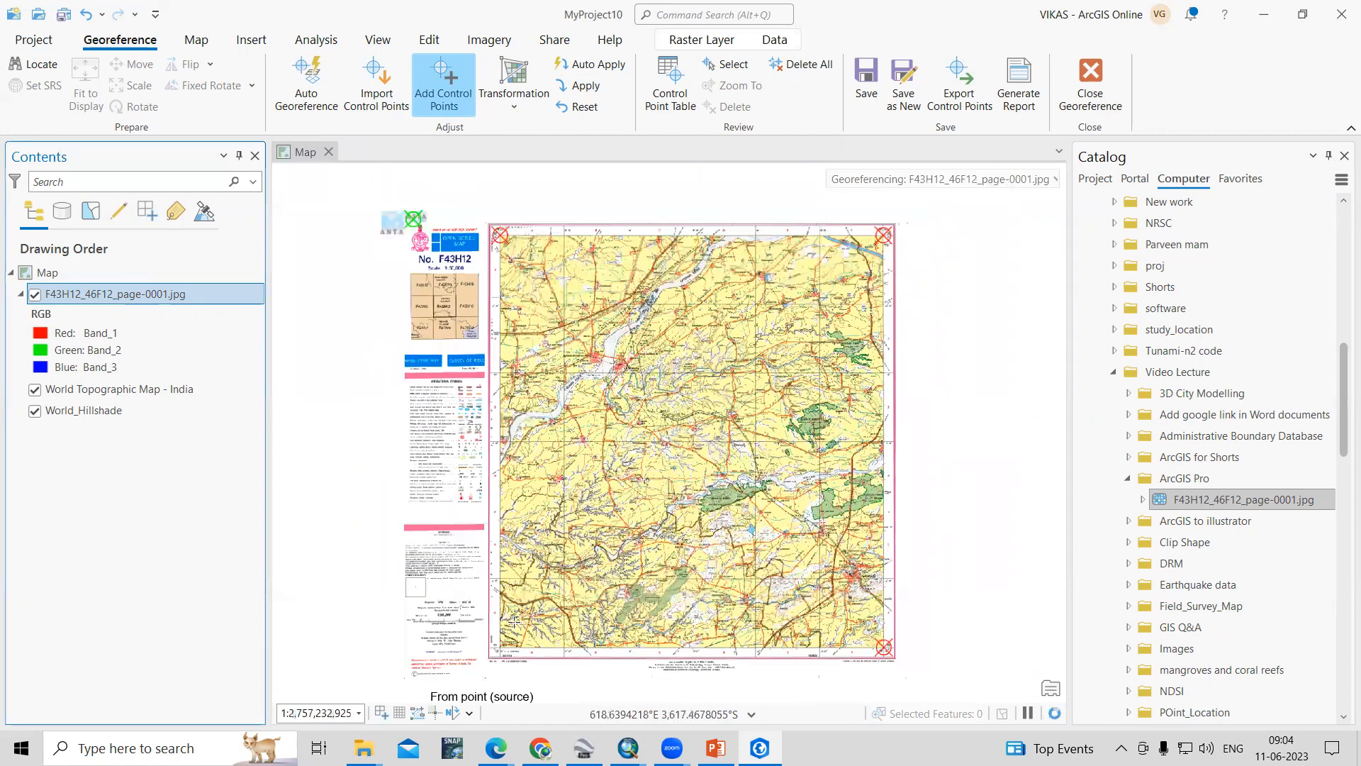
scroll(515, 622, up, 5)
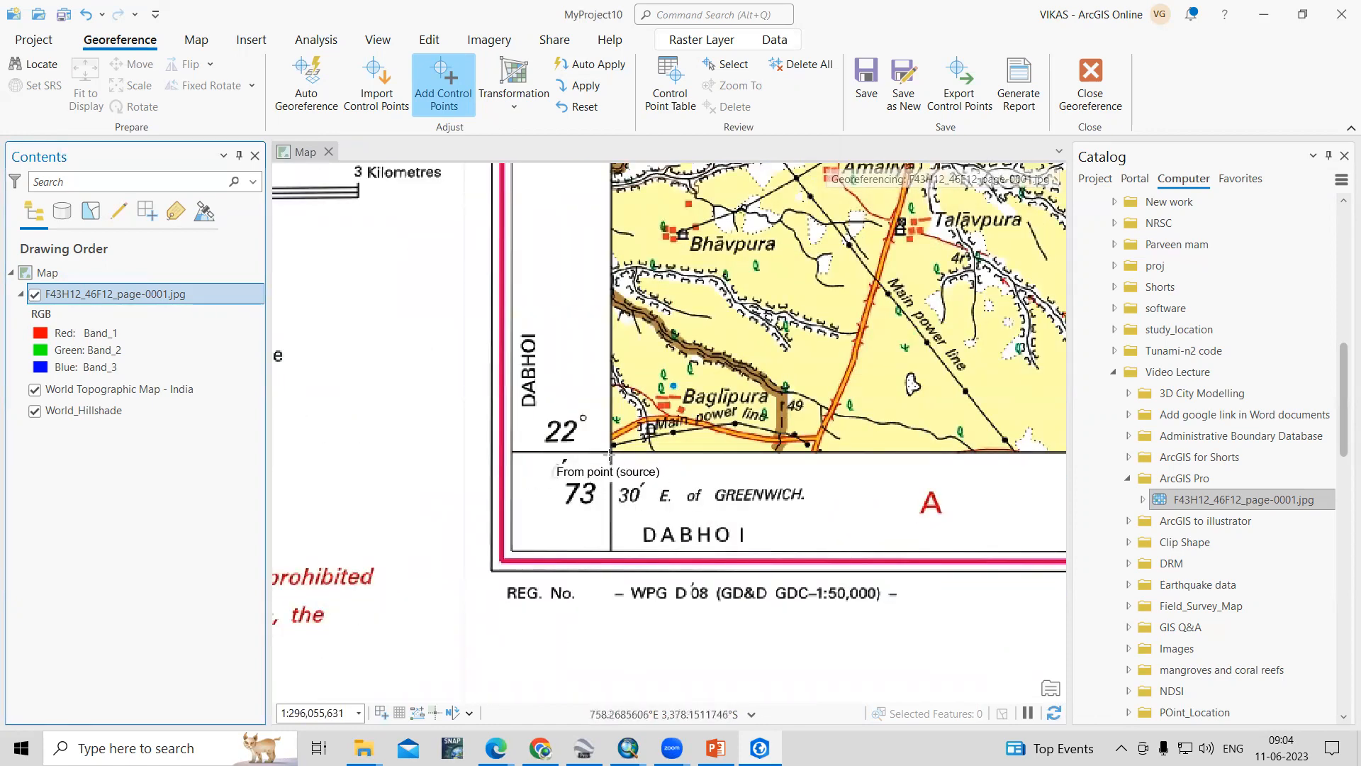
scroll(609, 452, up, 3)
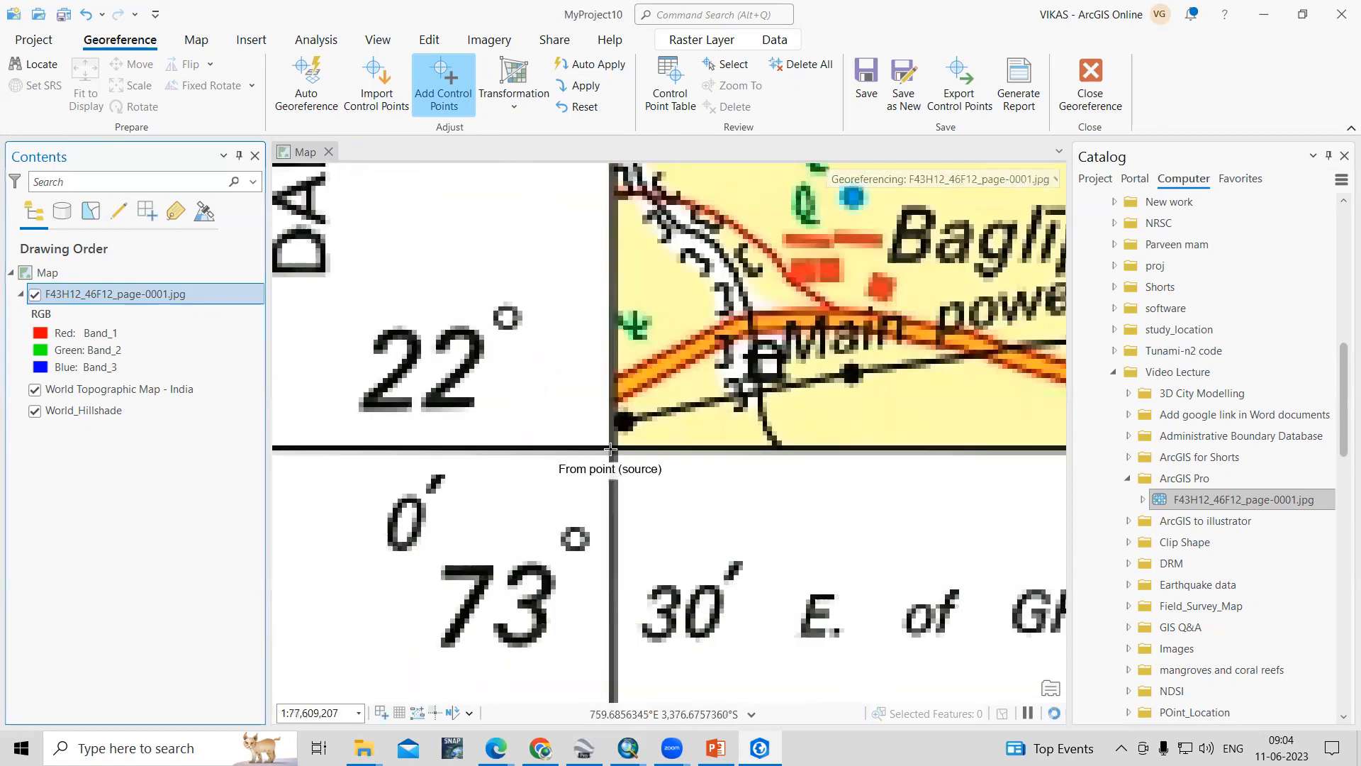
click(610, 449)
right_click(611, 449)
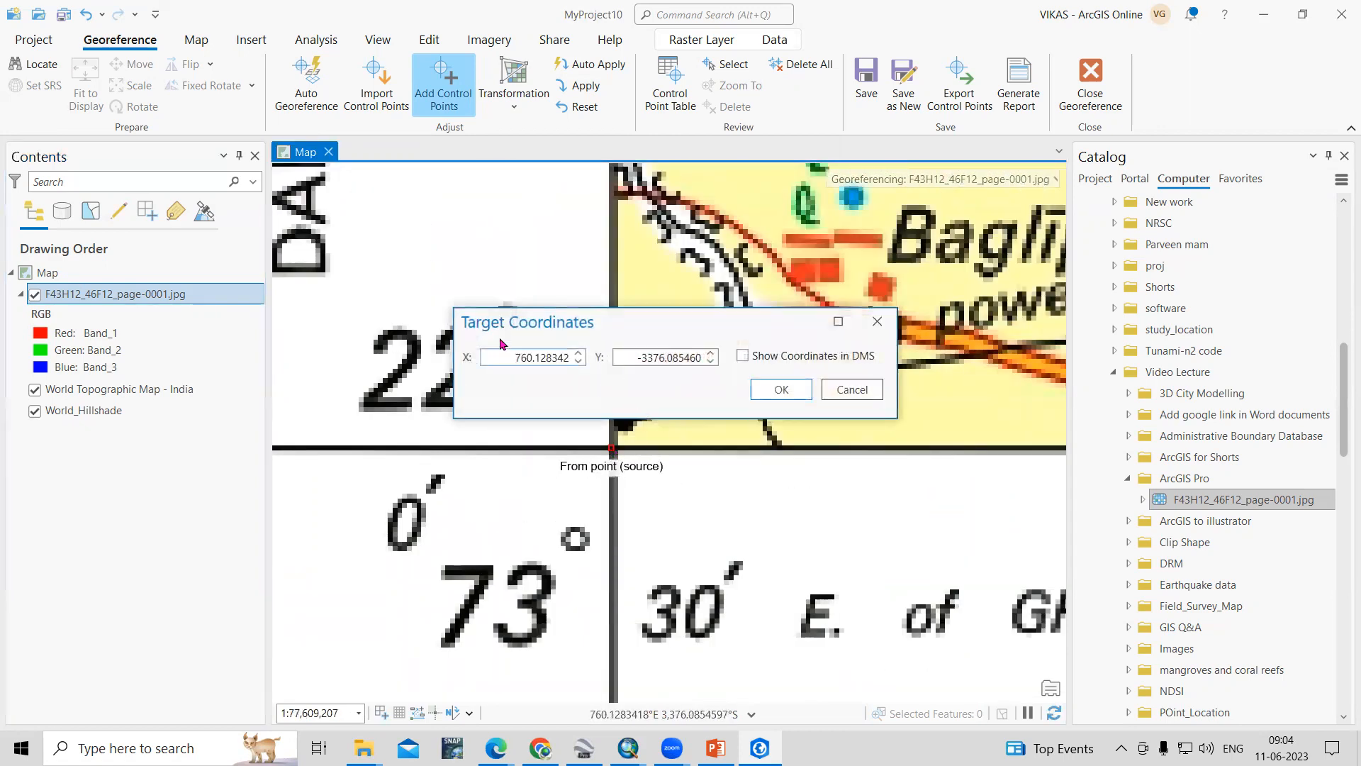
drag(556, 313, 727, 241)
Set the fourth control point's target coordinates to X 73.5 and Y 22 and accept them.
drag(654, 285, 734, 284)
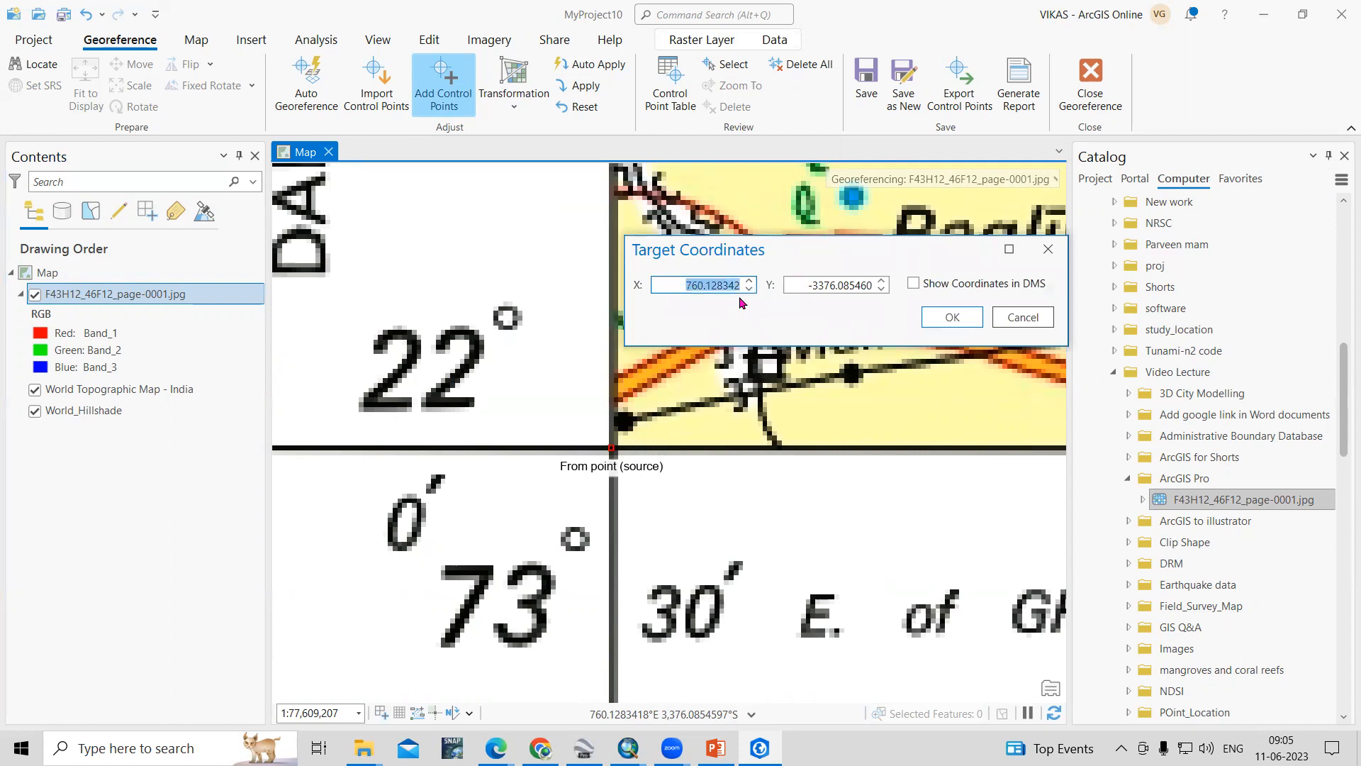
text(73.5)
click(793, 285)
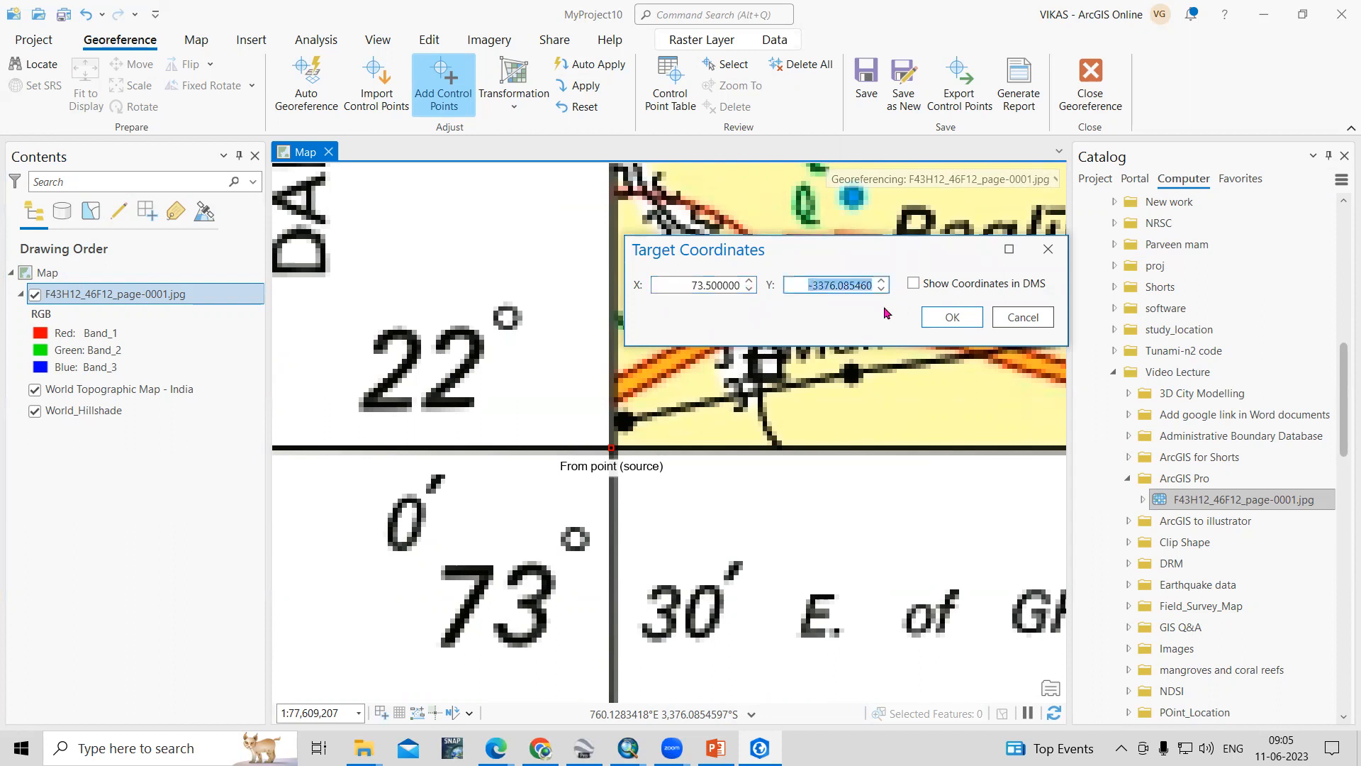
text(22.)
click(950, 319)
Apply the georeferencing transformation from the four corner control points to the toposheet.
scroll(596, 471, down, 5)
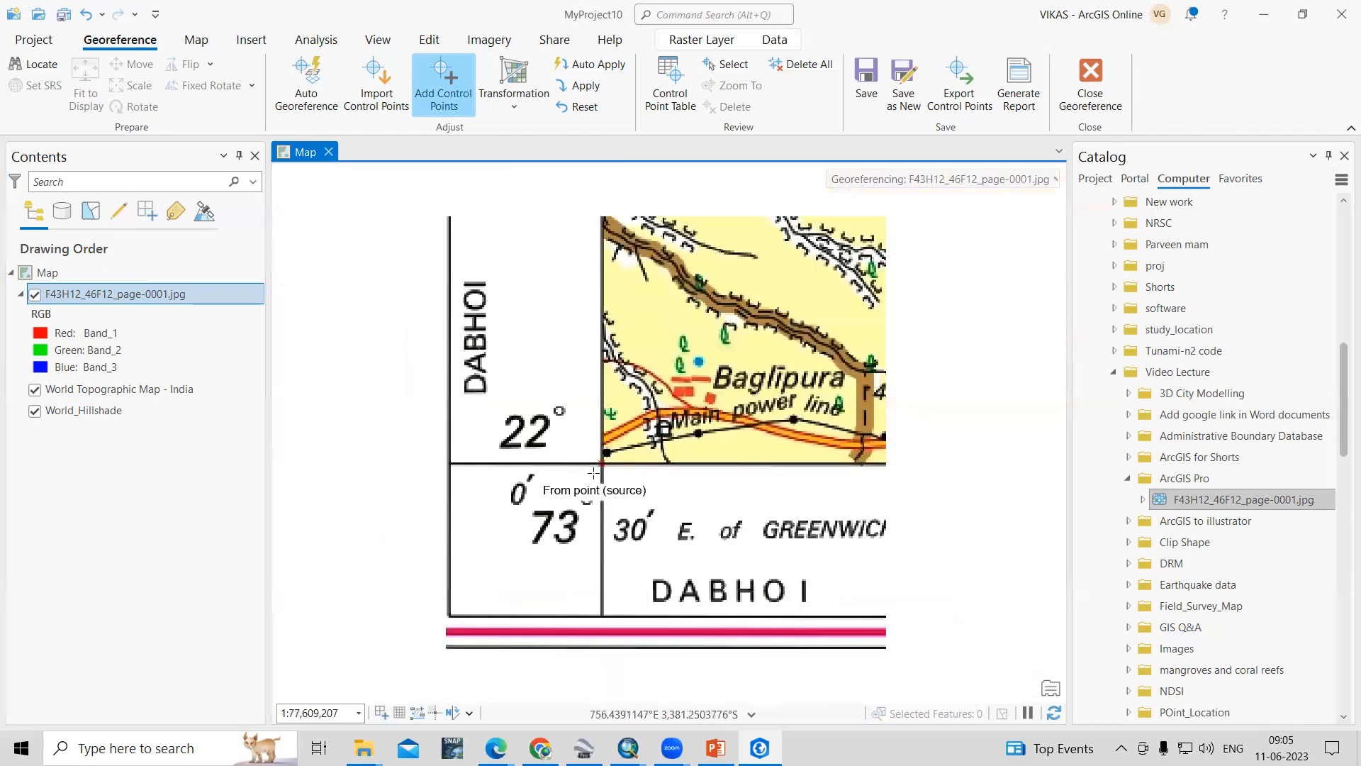
scroll(620, 523, up, 2)
scroll(633, 339, down, 3)
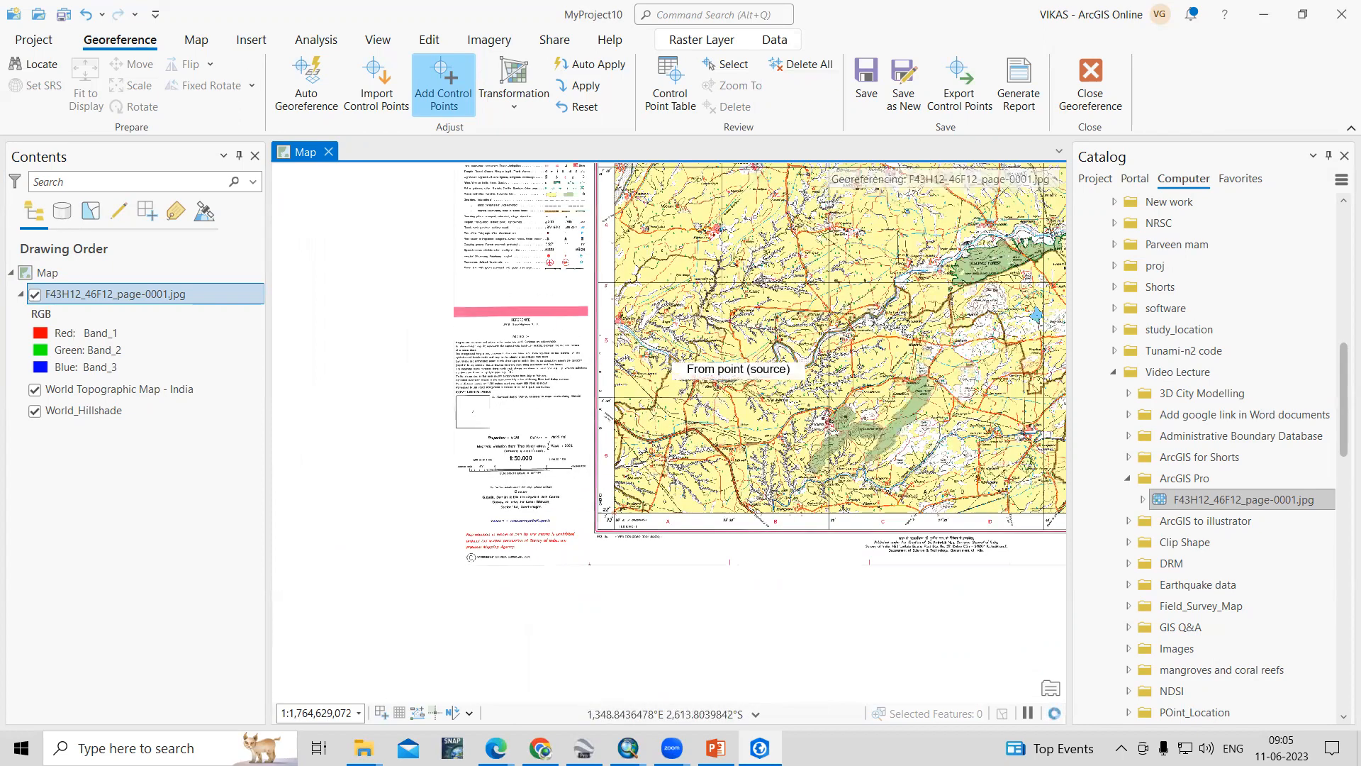
scroll(665, 423, down, 3)
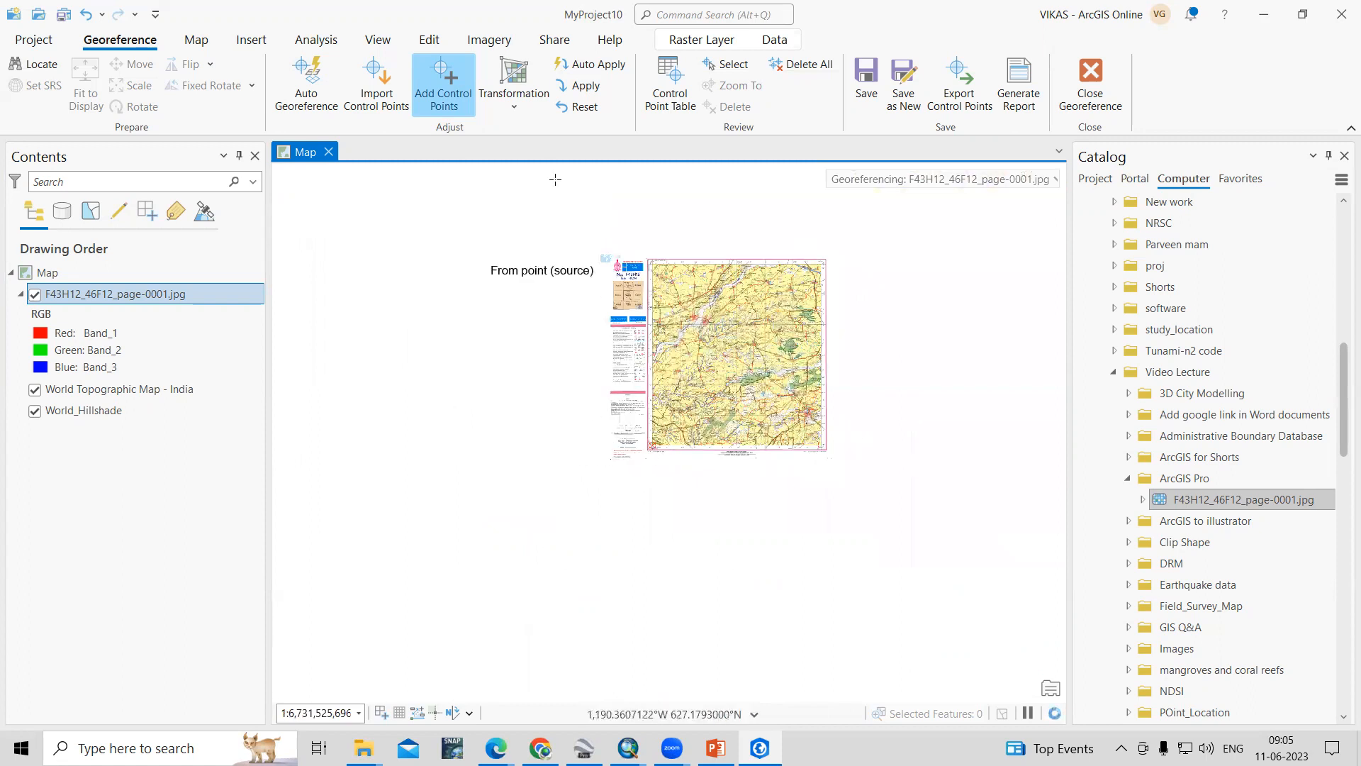
click(586, 90)
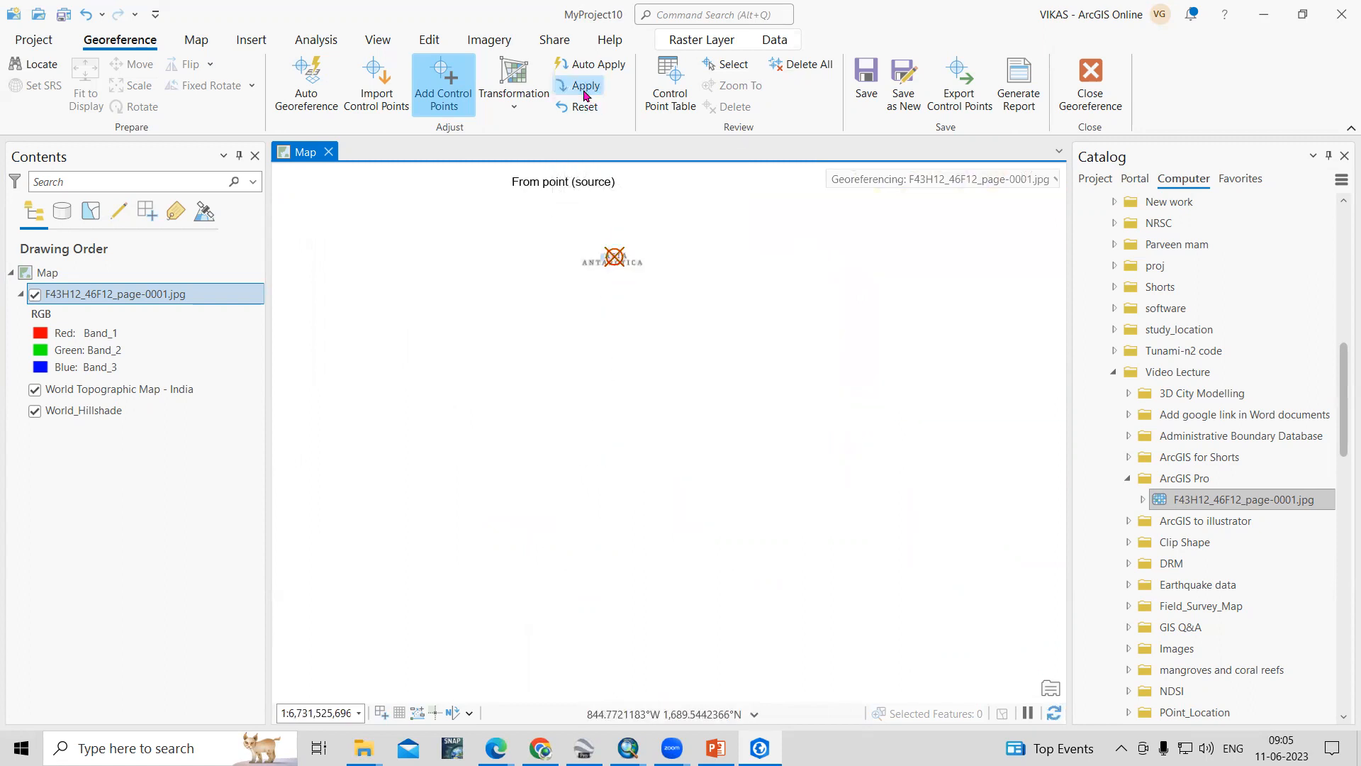
Zoom to the F43H12 toposheet layer and examine its placement and corner control points over the basemap.
scroll(602, 254, up, 5)
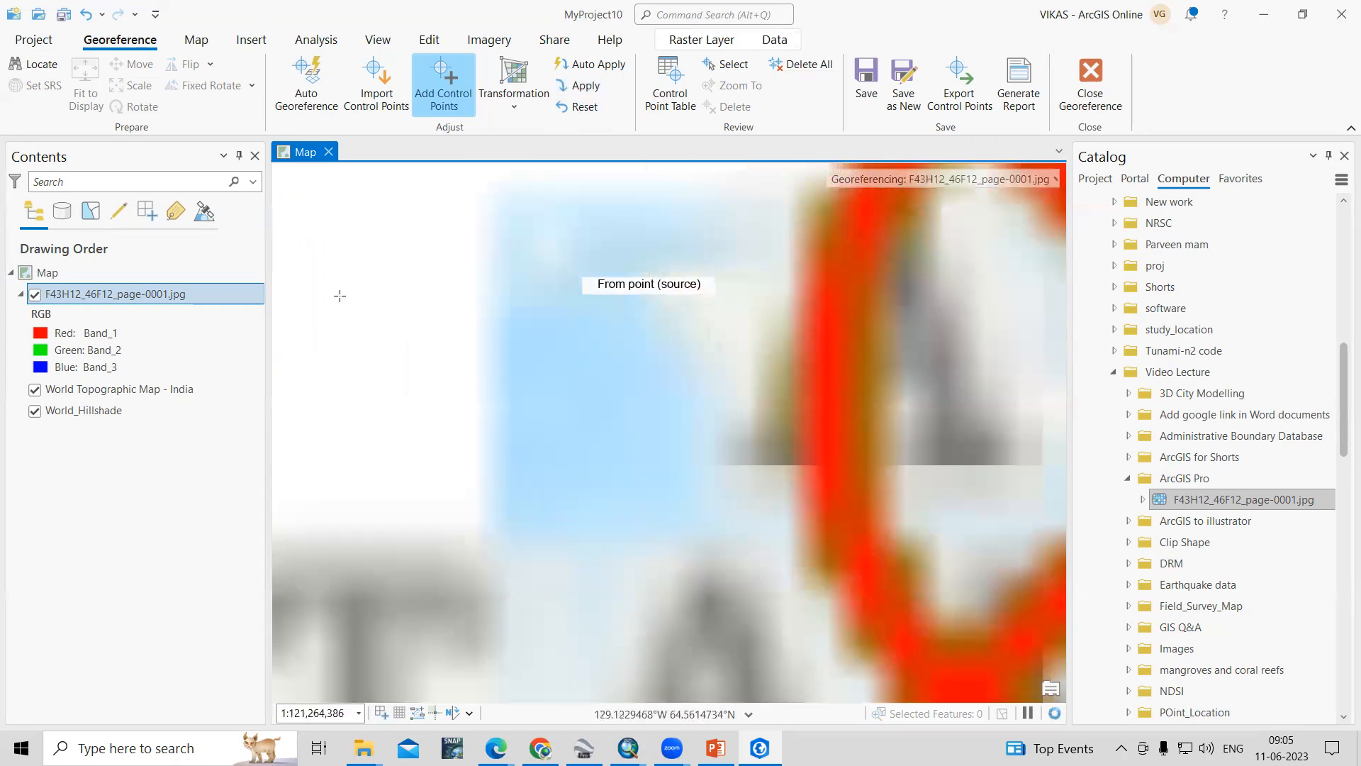
scroll(377, 392, down, 1)
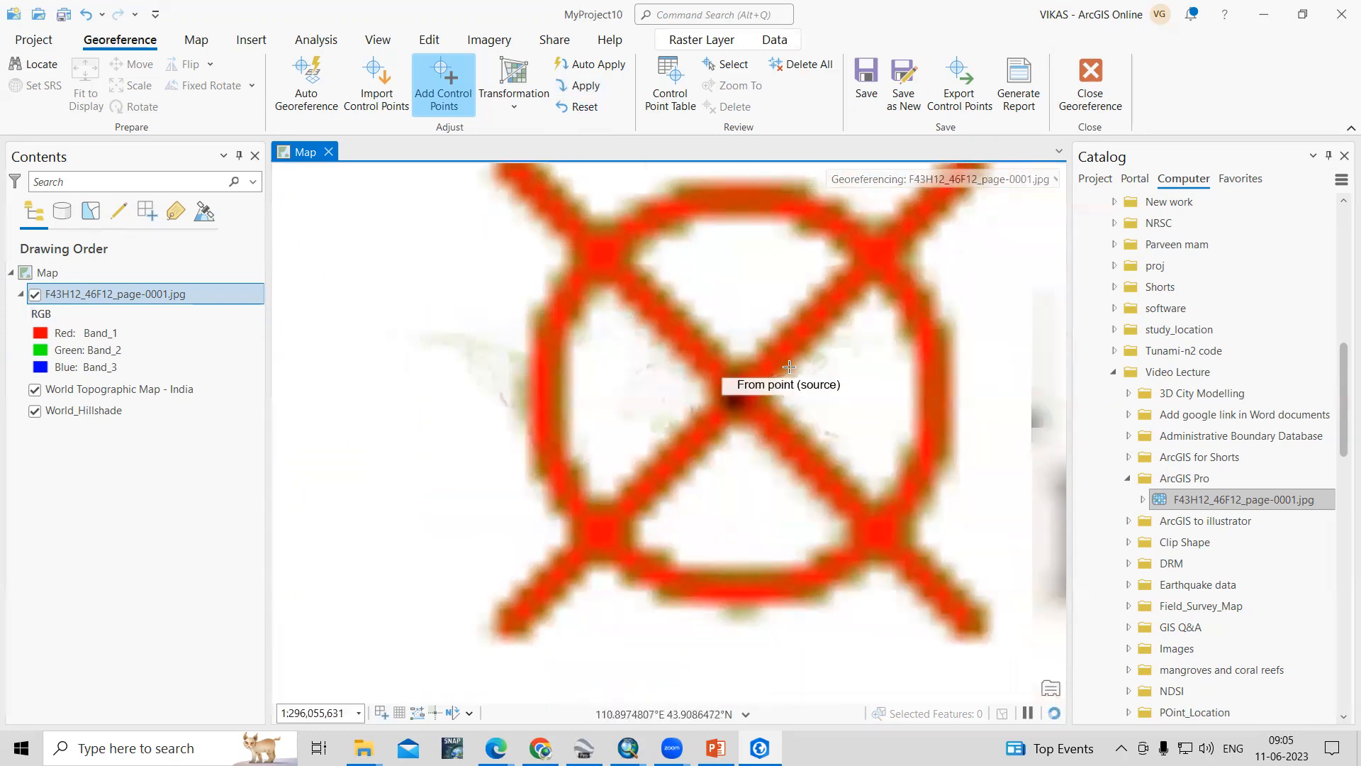
scroll(757, 344, up, 3)
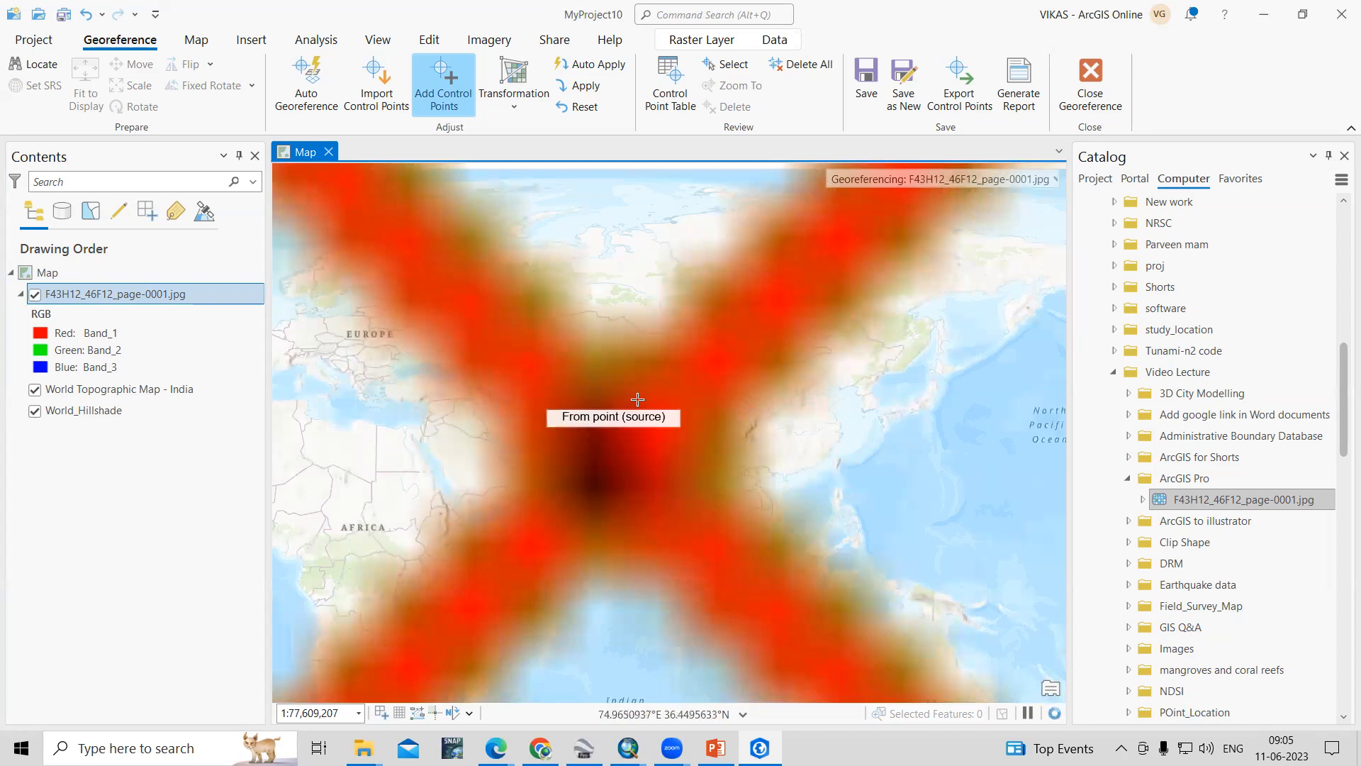
right_click(121, 290)
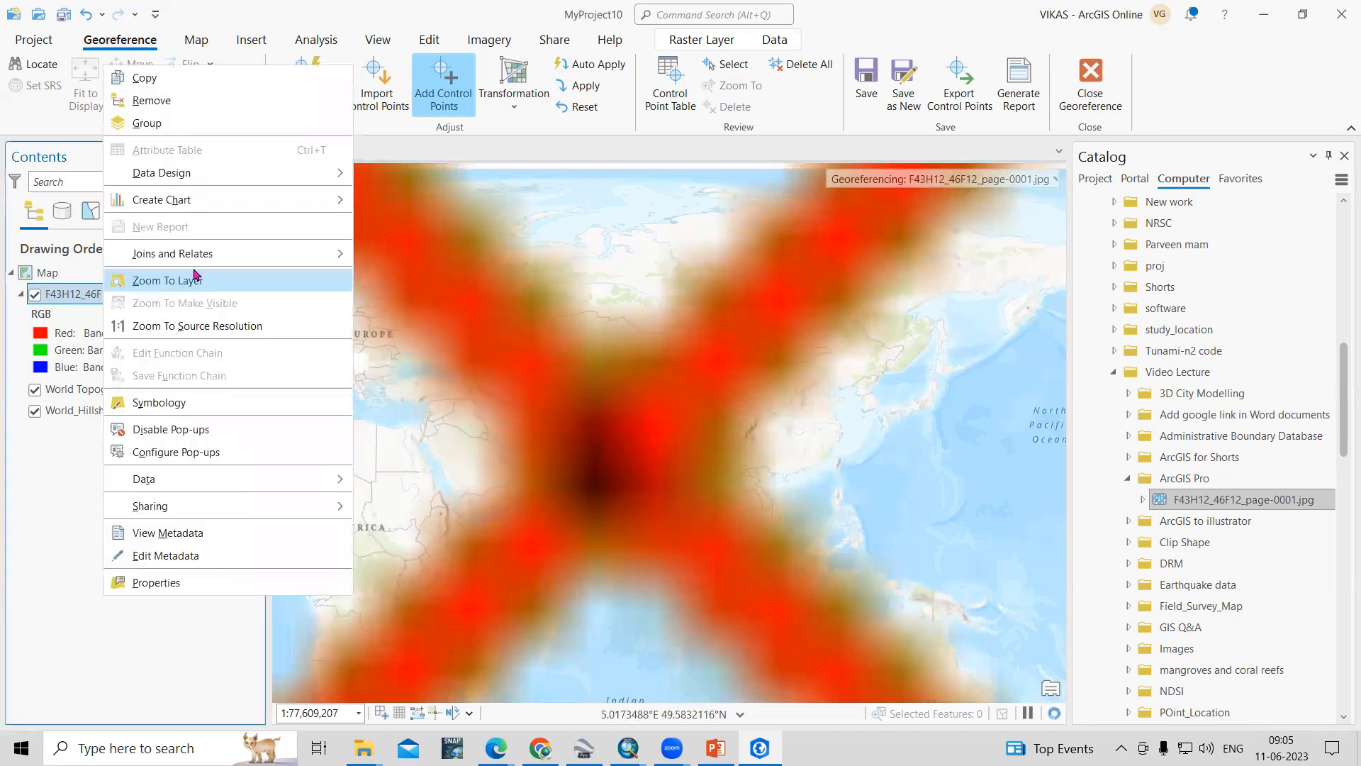
click(147, 278)
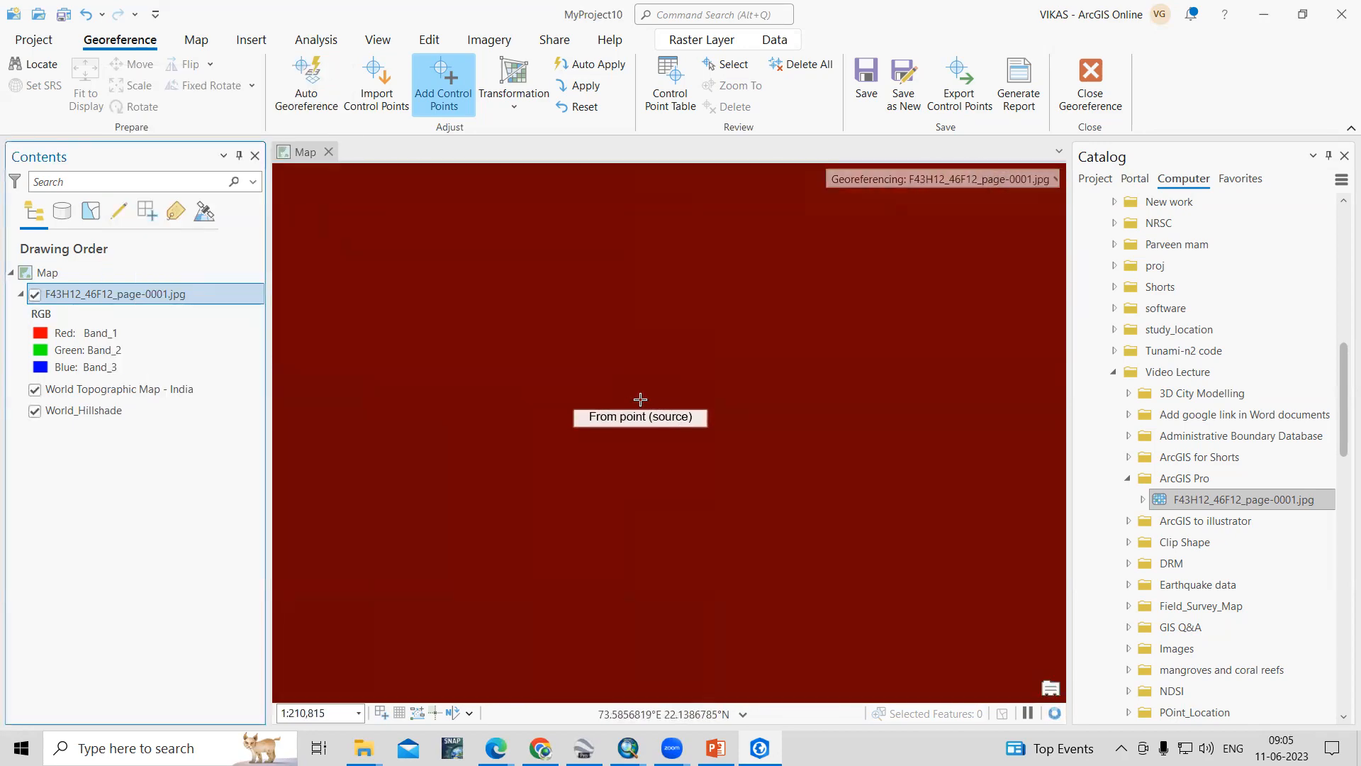
scroll(641, 399, down, 2)
scroll(563, 524, up, 2)
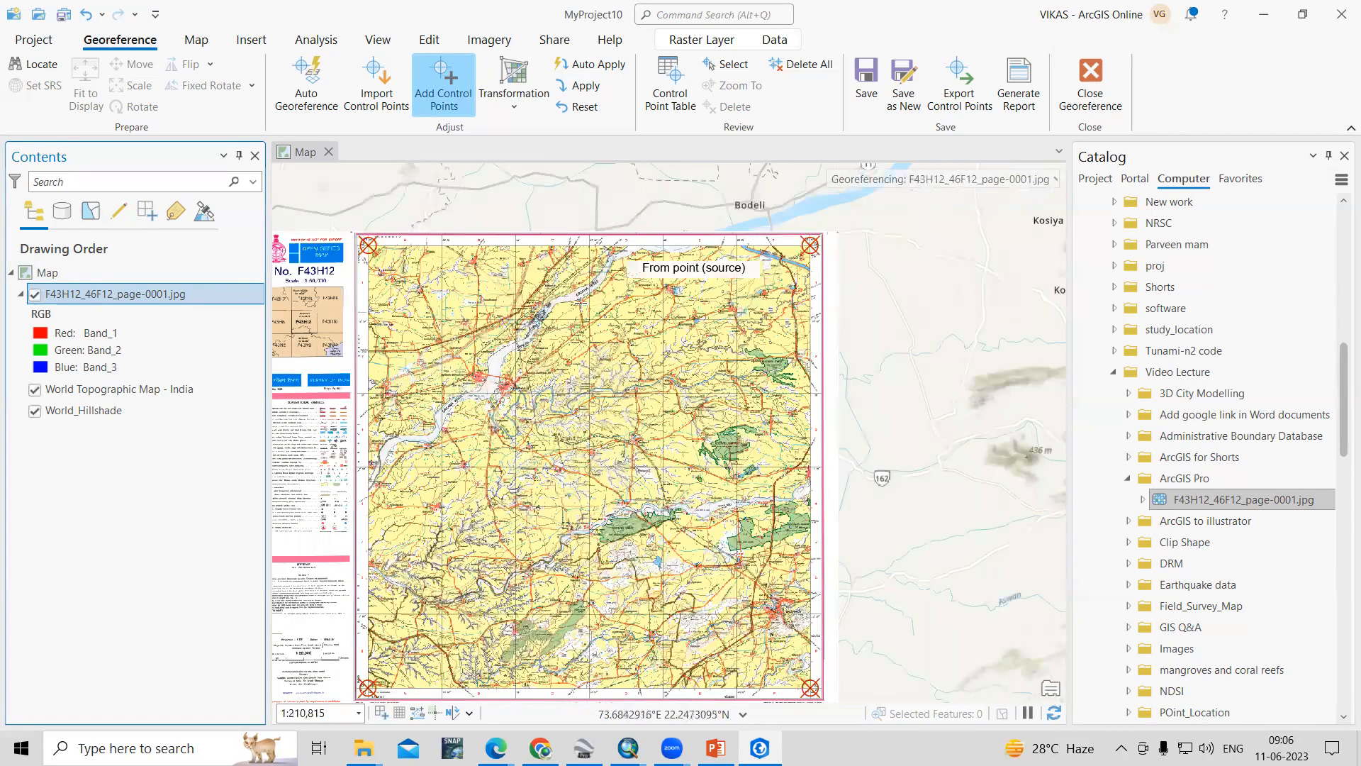
scroll(404, 358, up, 1)
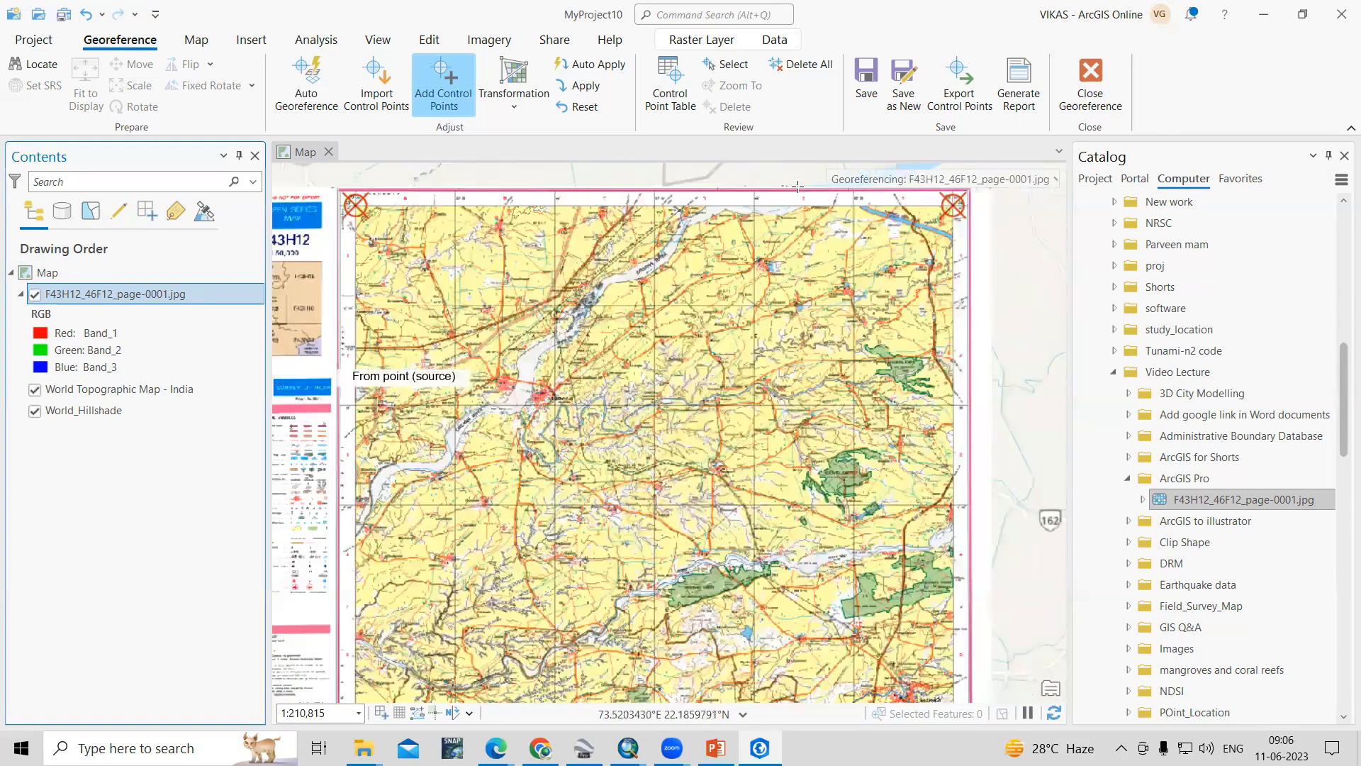
scroll(344, 349, up, 2)
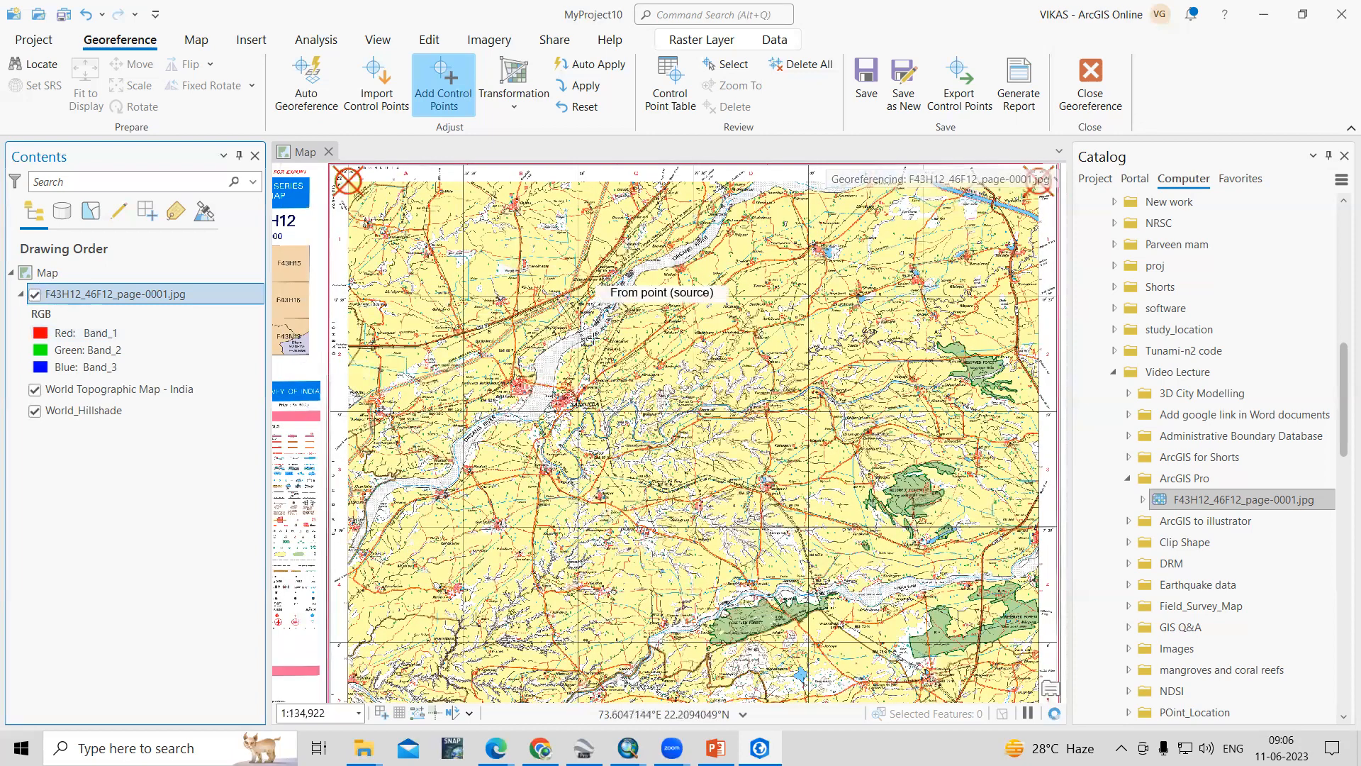
Toggle the toposheet layer off and on at different scales to compare its rivers and roads with the basemap.
click(34, 295)
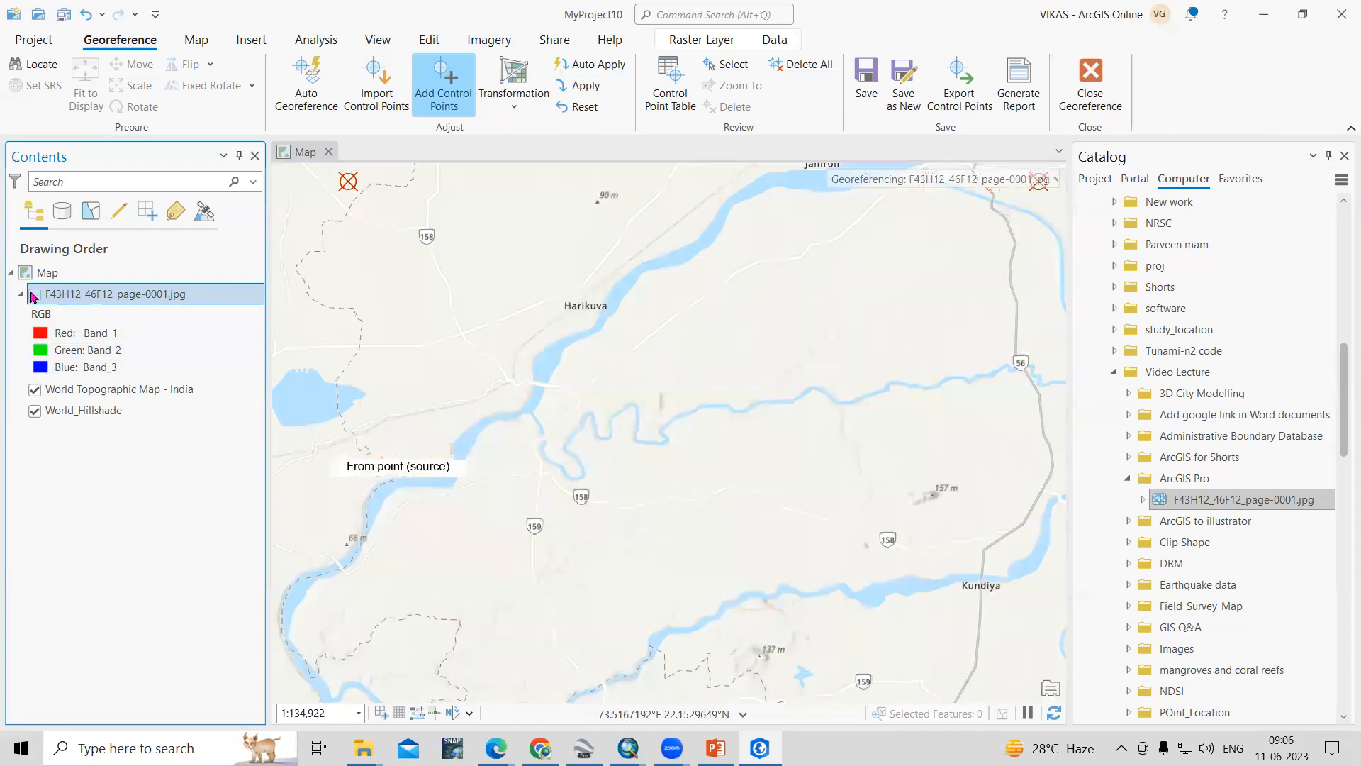
click(34, 294)
click(34, 295)
click(35, 295)
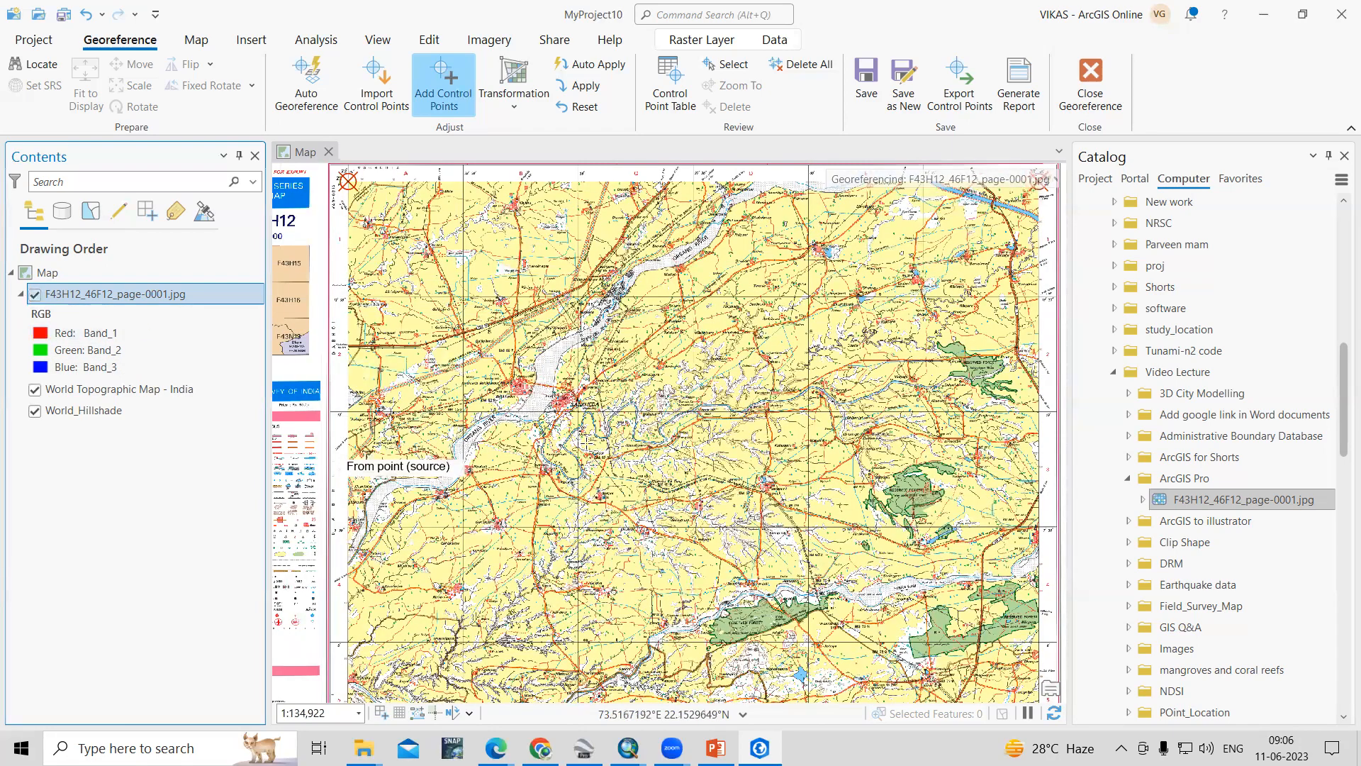
scroll(628, 421, down, 1)
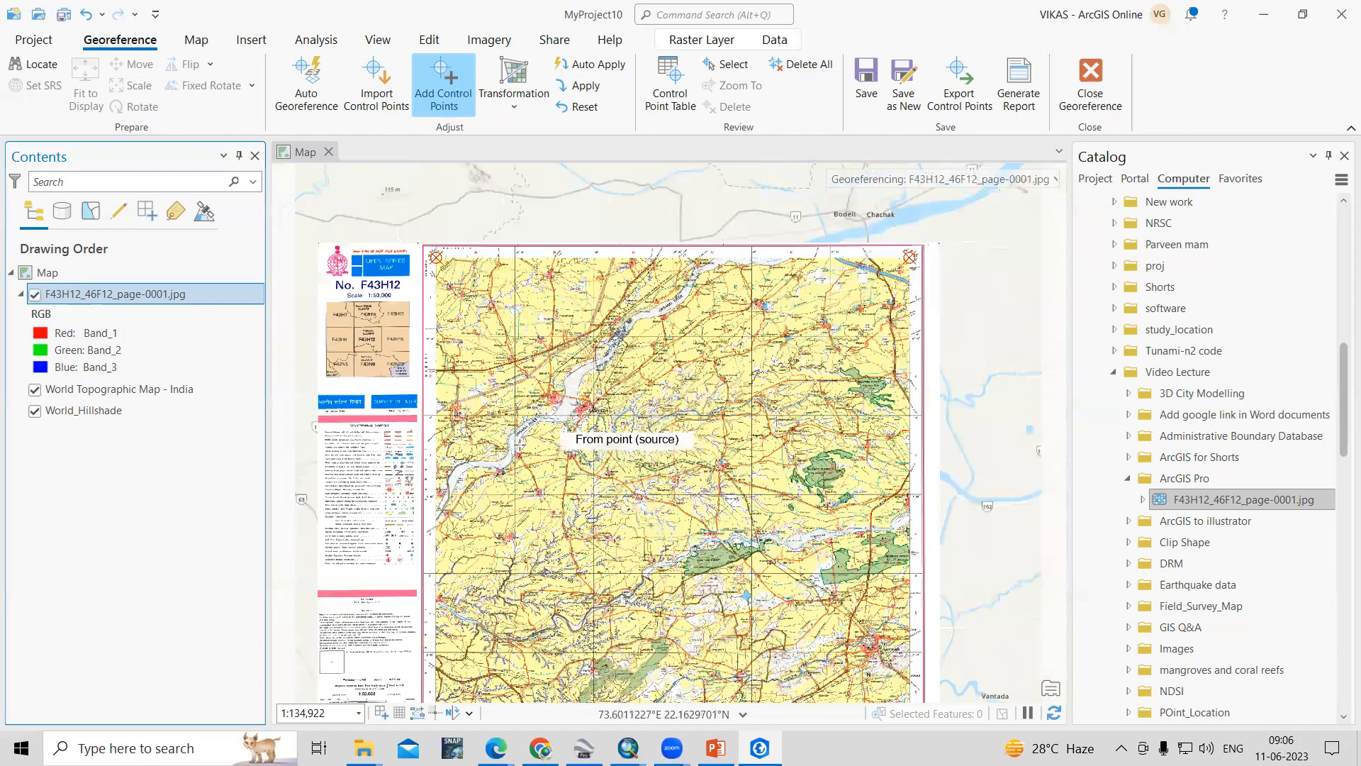
scroll(661, 465, up, 3)
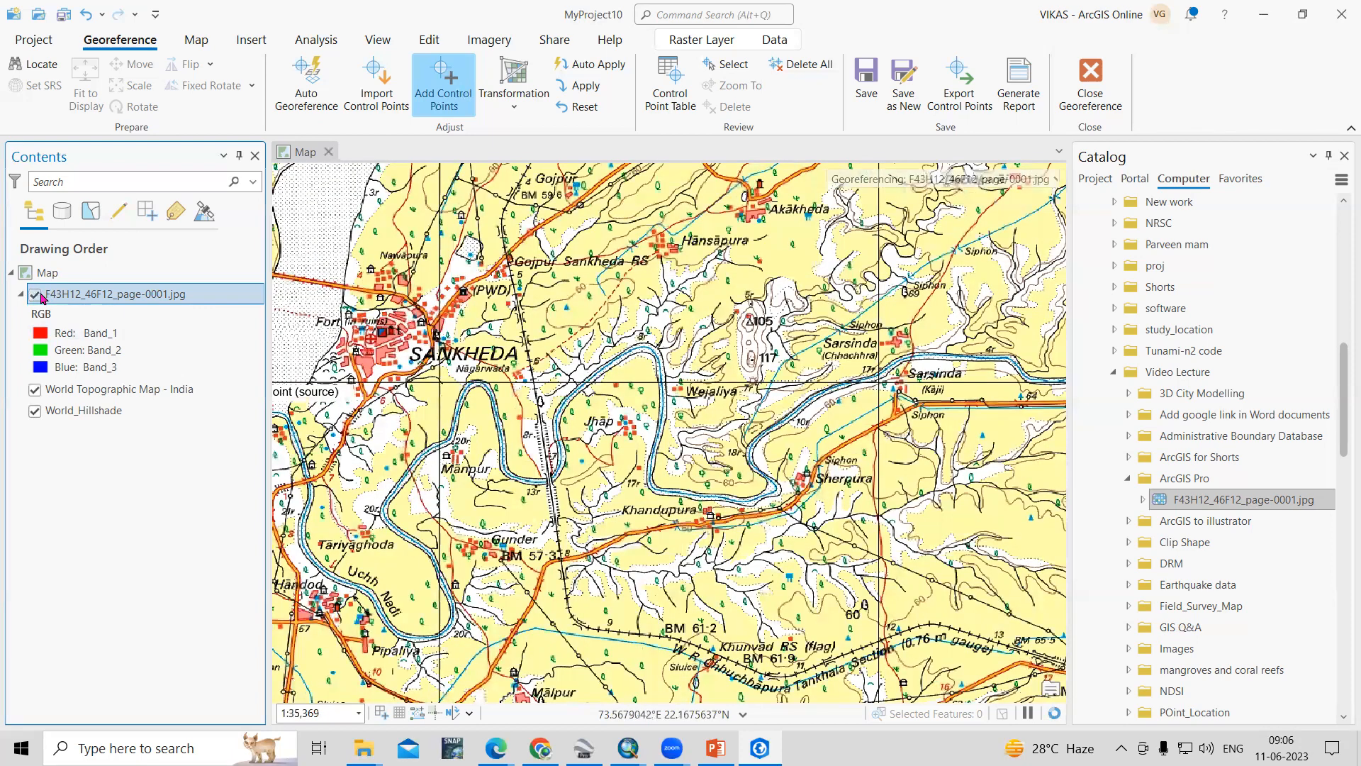
click(40, 293)
click(40, 292)
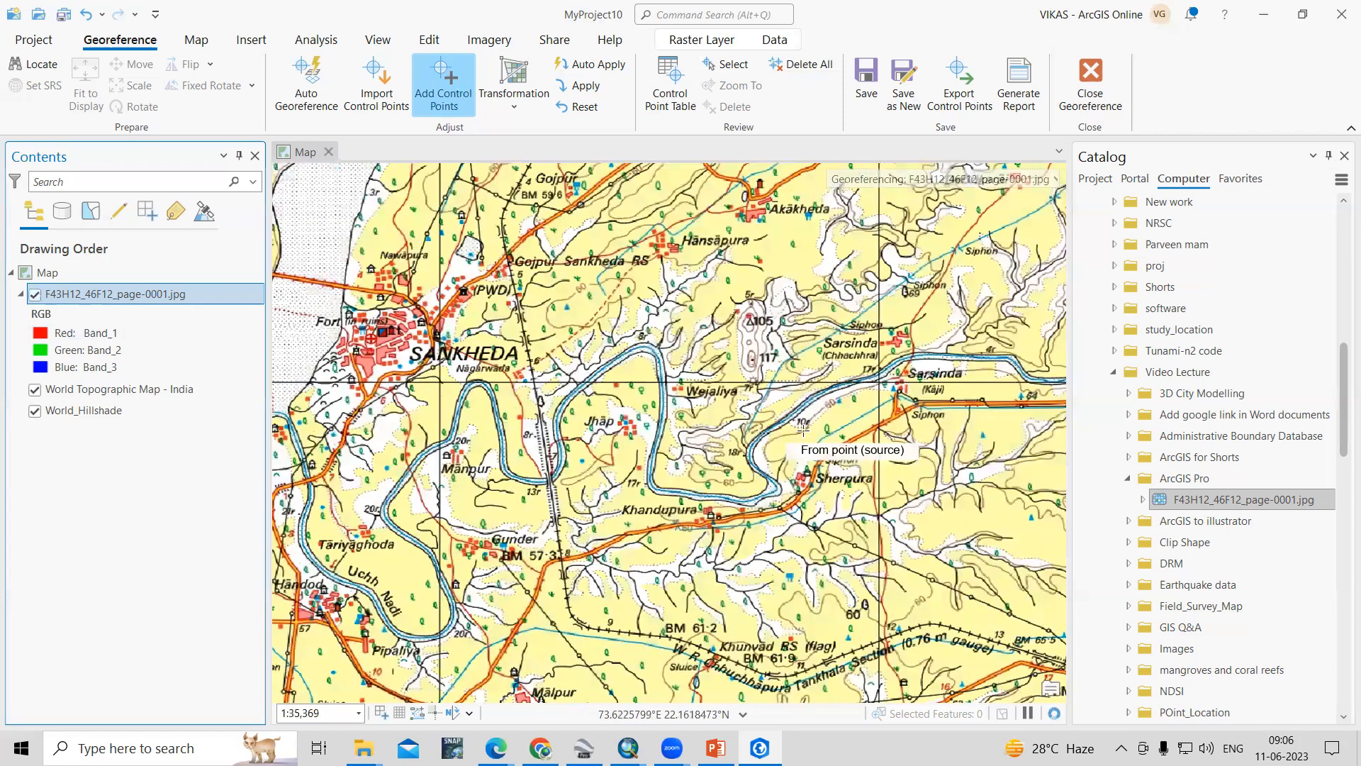
scroll(734, 515, down, 5)
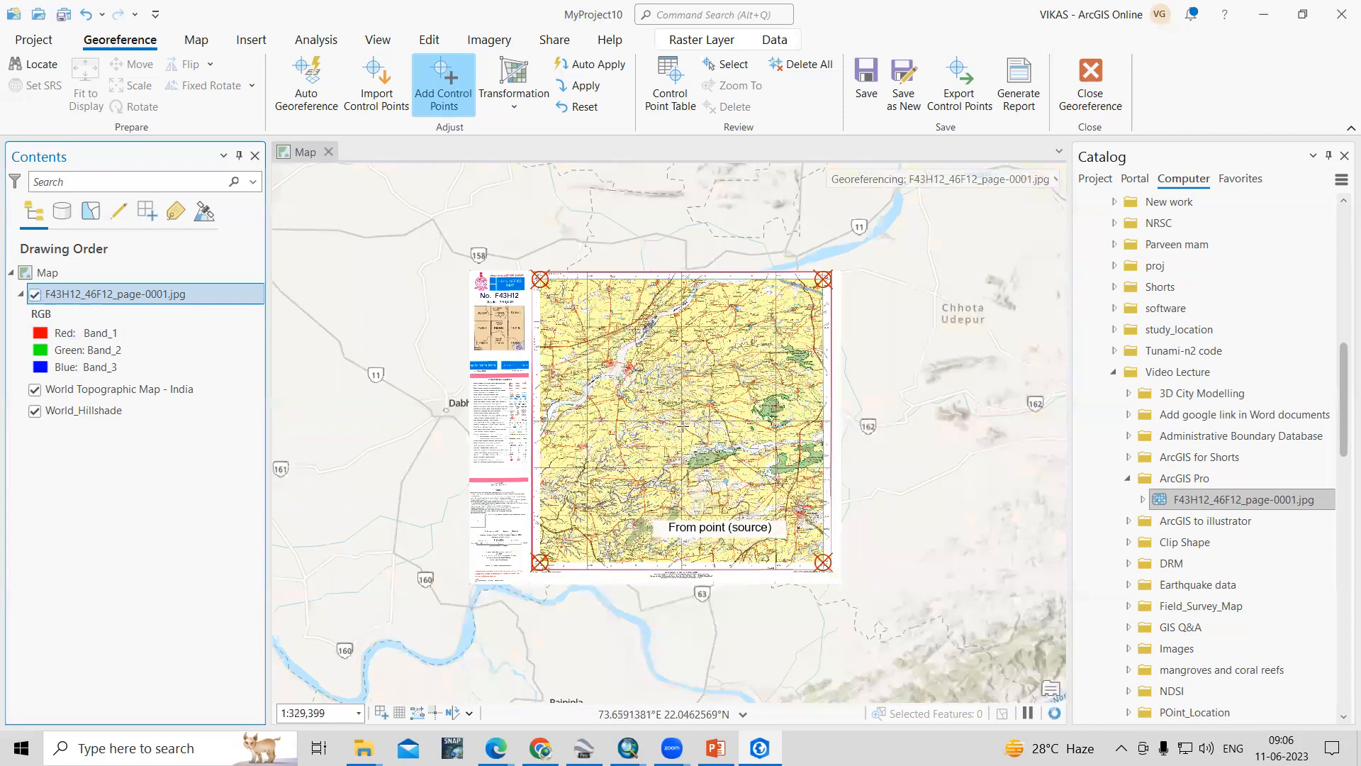
scroll(782, 516, up, 1)
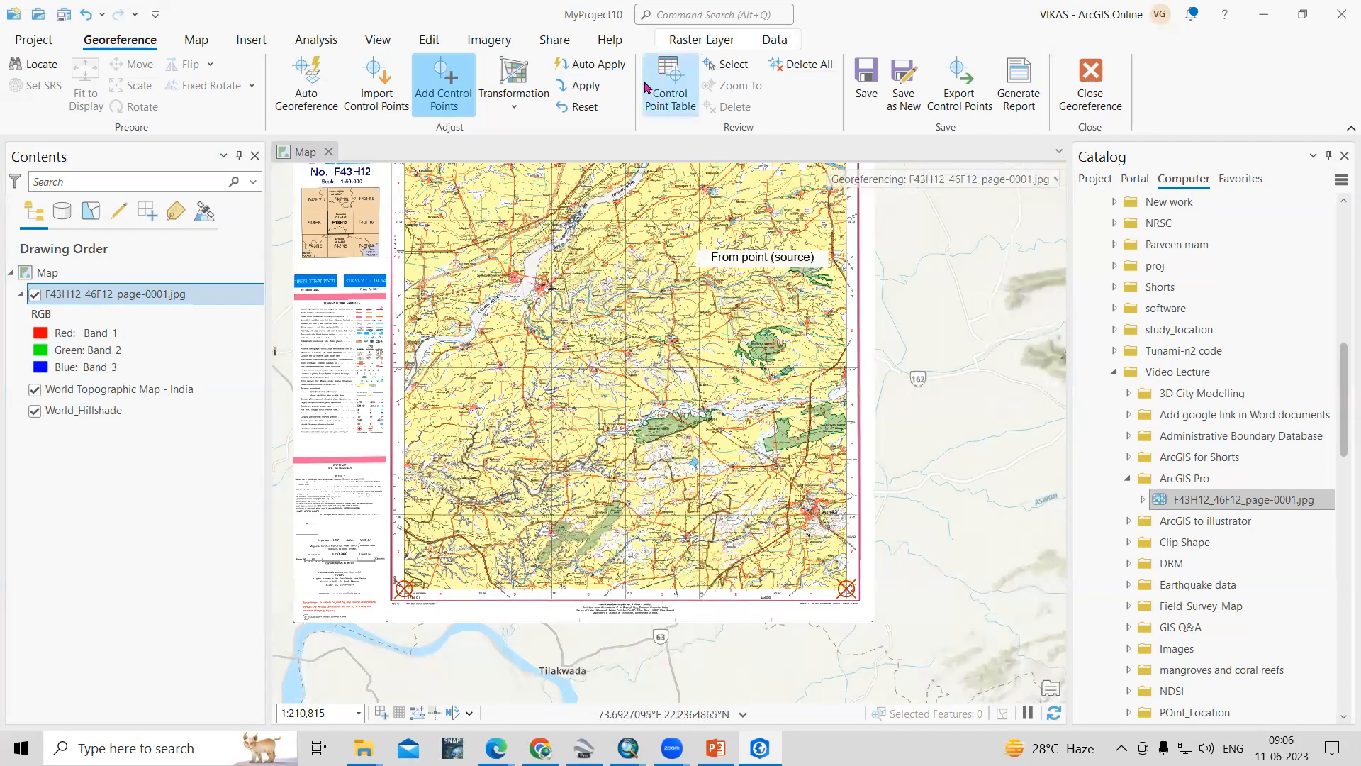
Open the control point table, examine the coordinates and residuals of the four links, and close it.
click(678, 107)
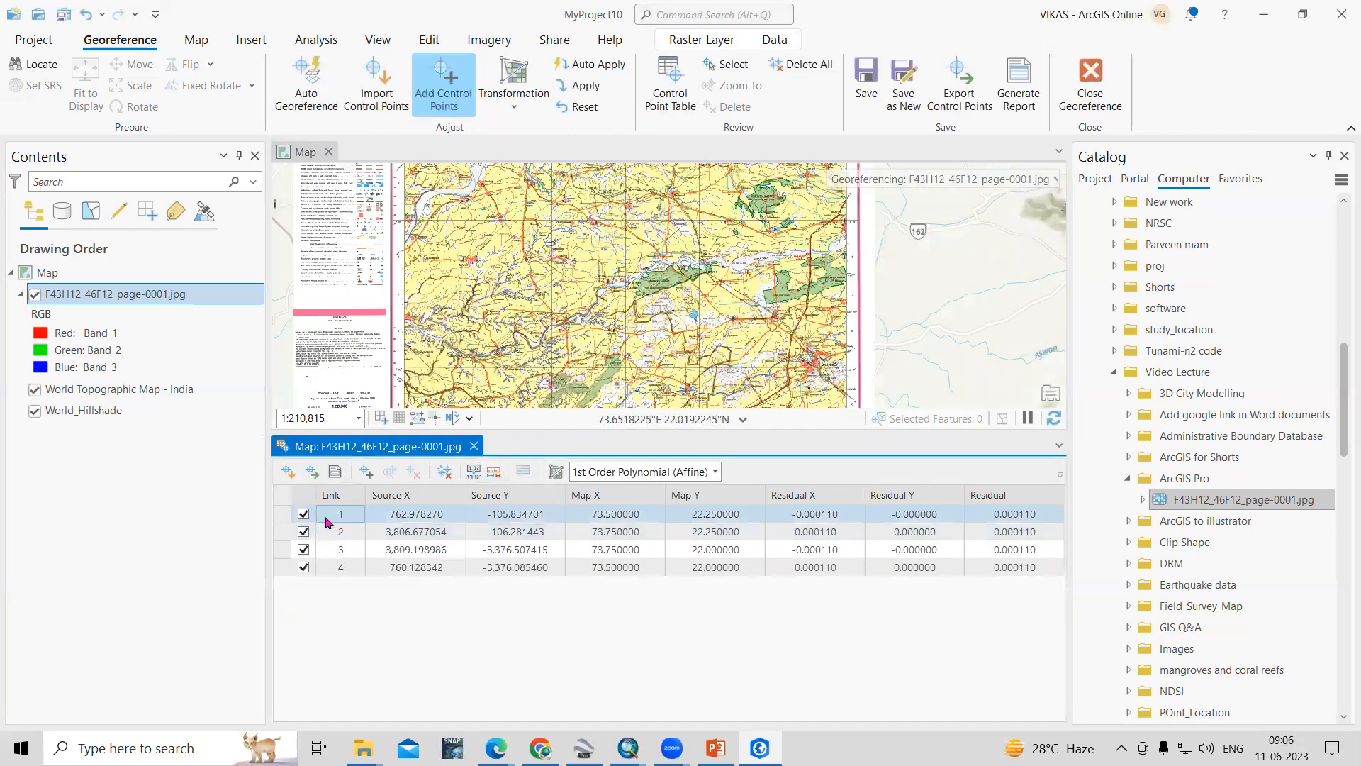
click(706, 514)
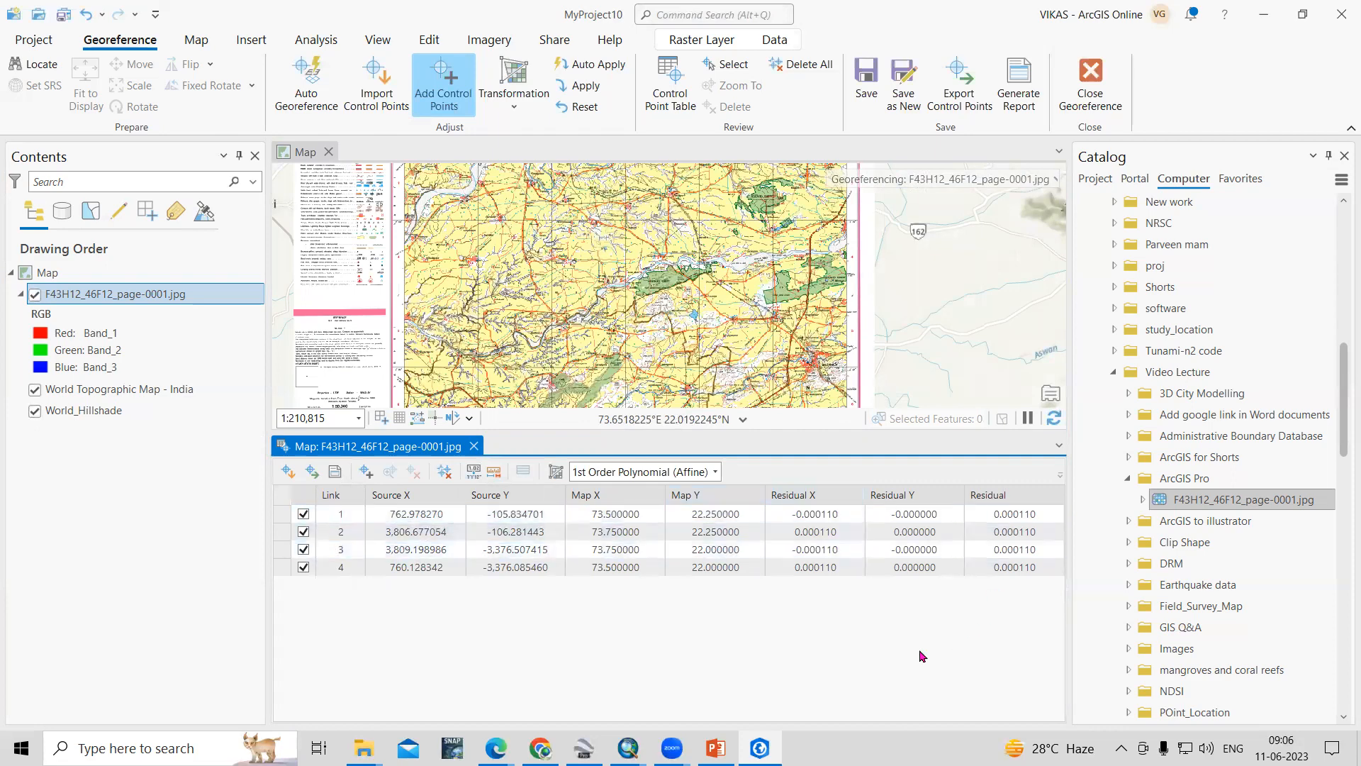
click(834, 512)
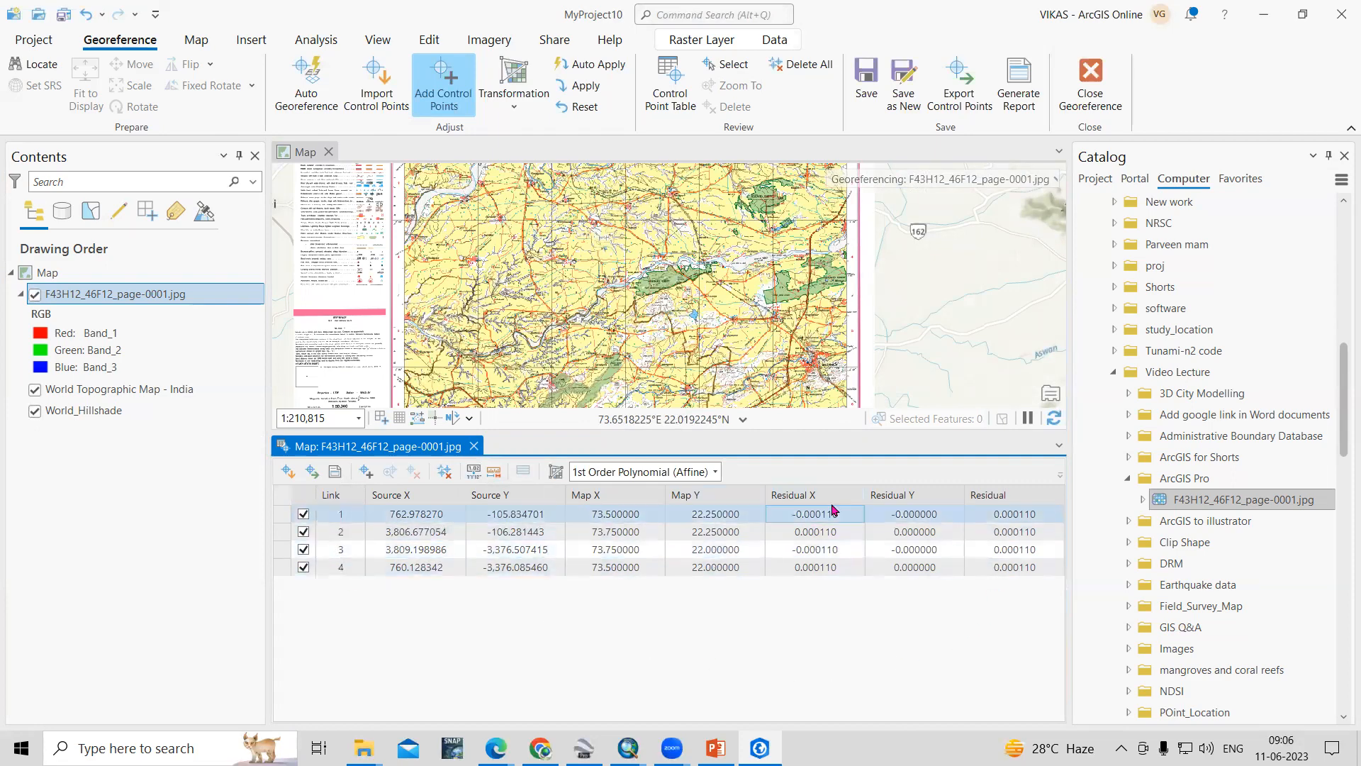
click(281, 533)
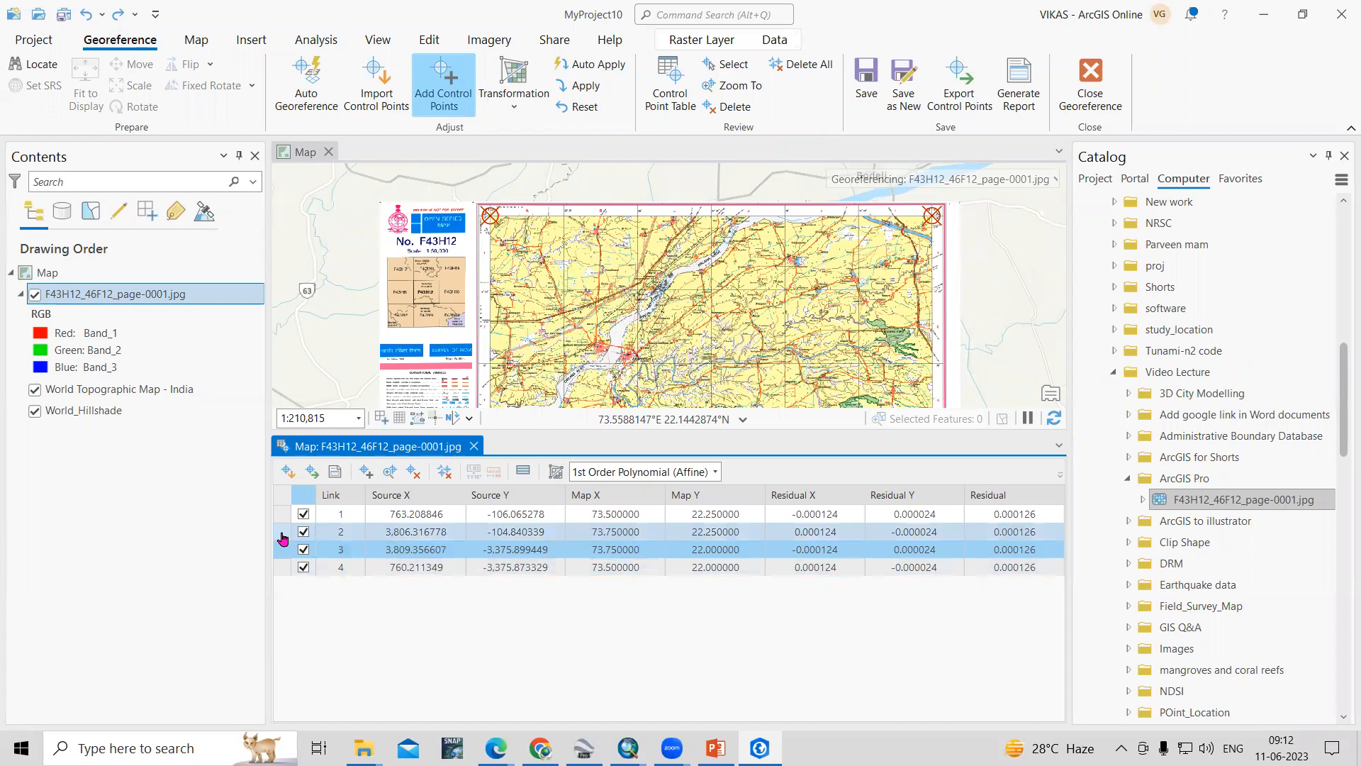
click(281, 532)
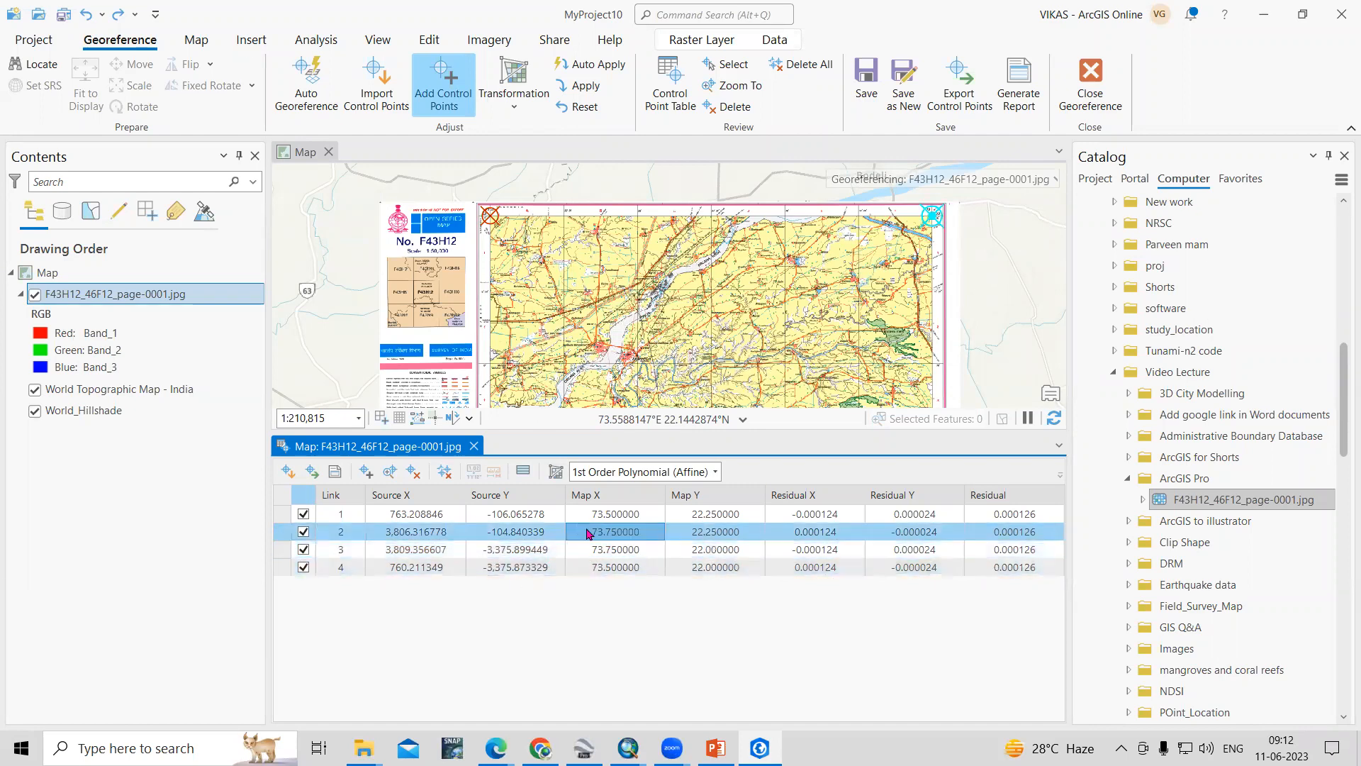
click(282, 550)
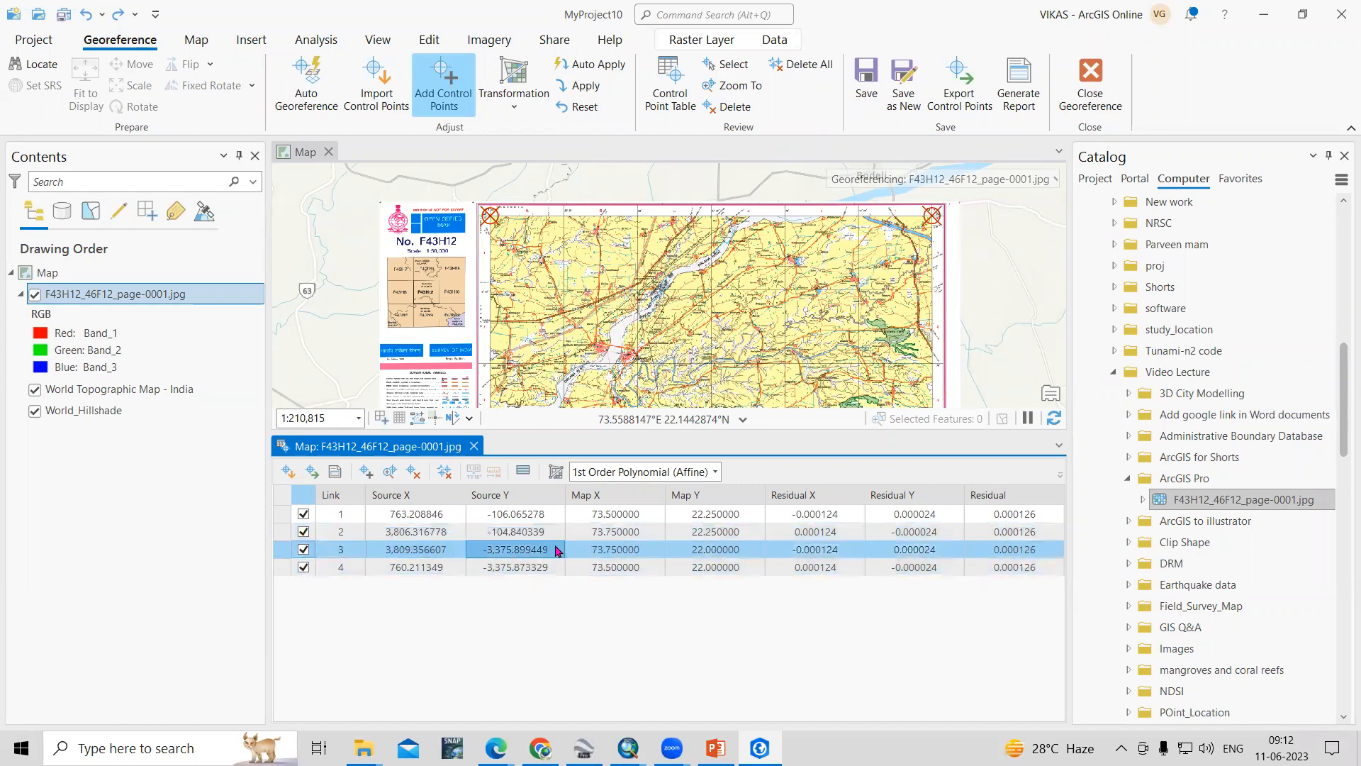
double_click(610, 555)
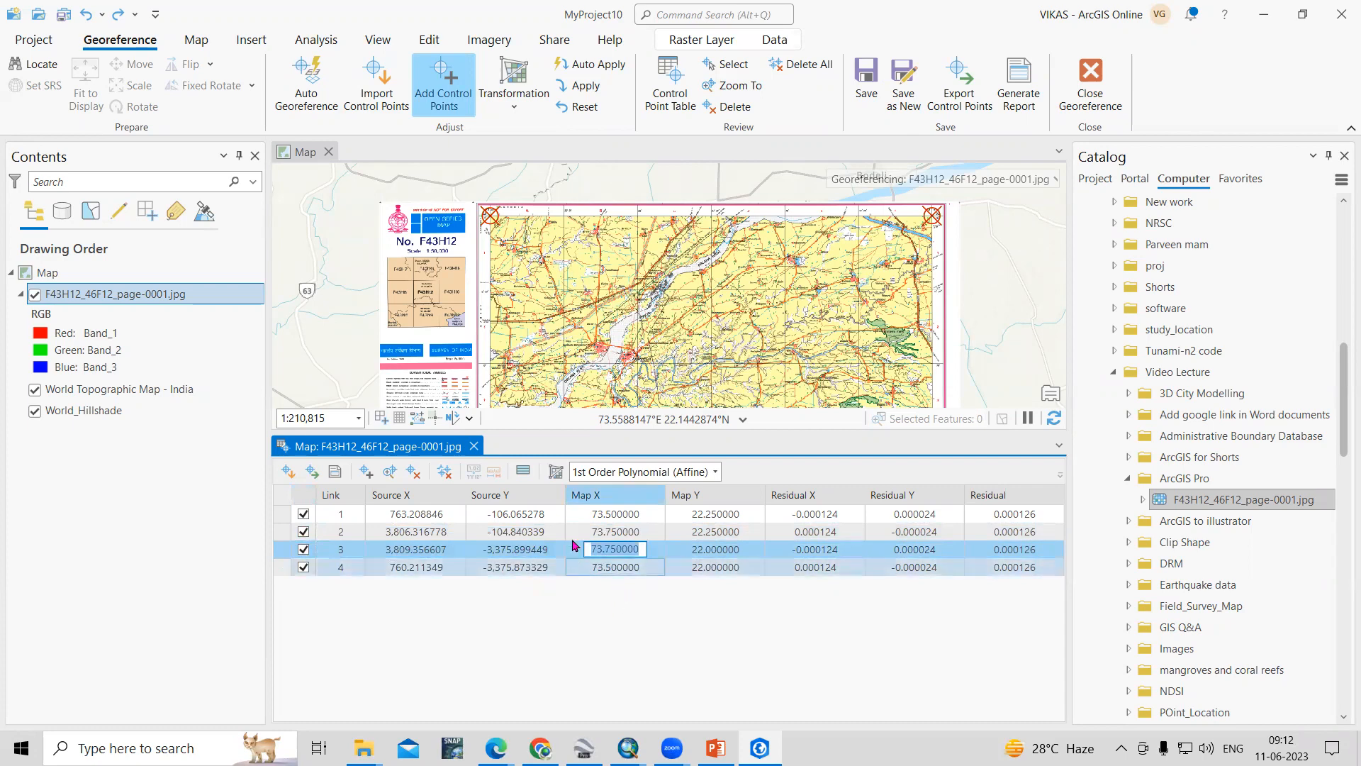
click(280, 532)
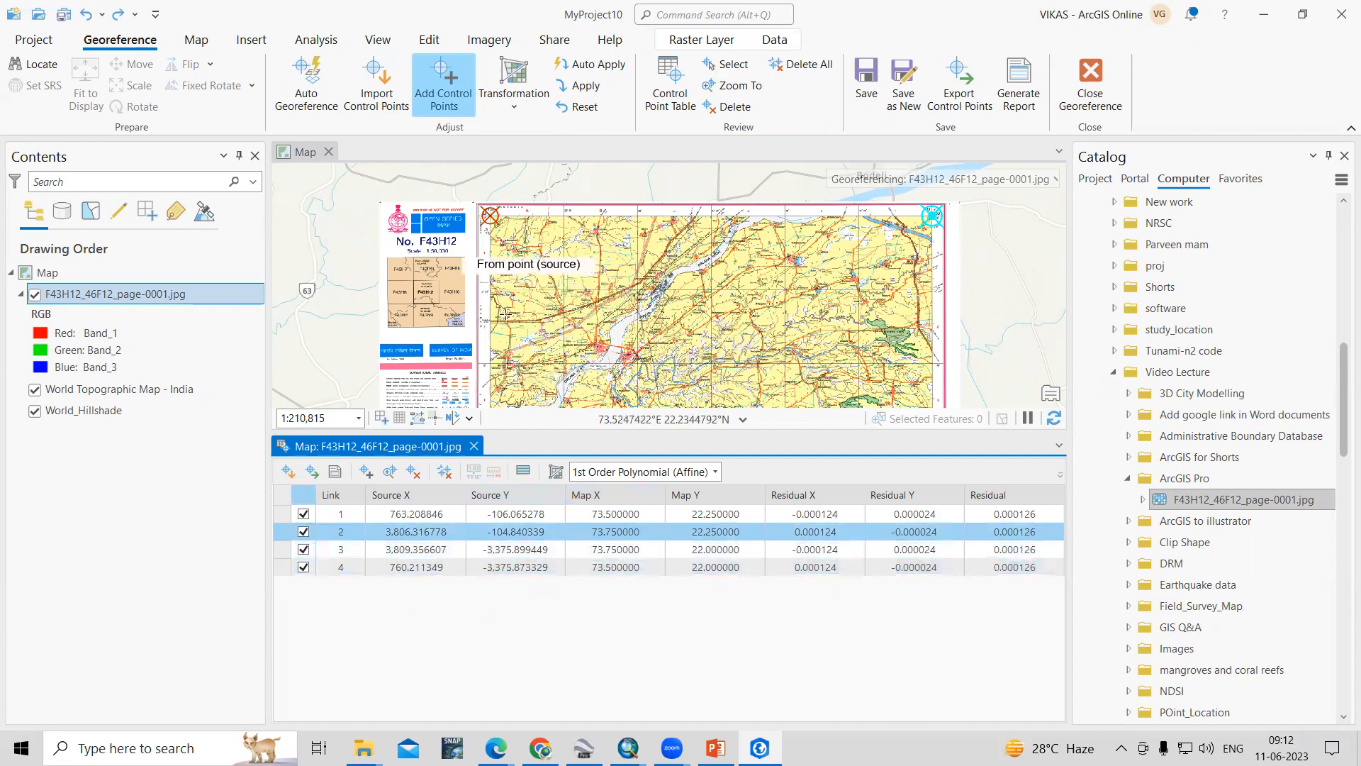
click(473, 446)
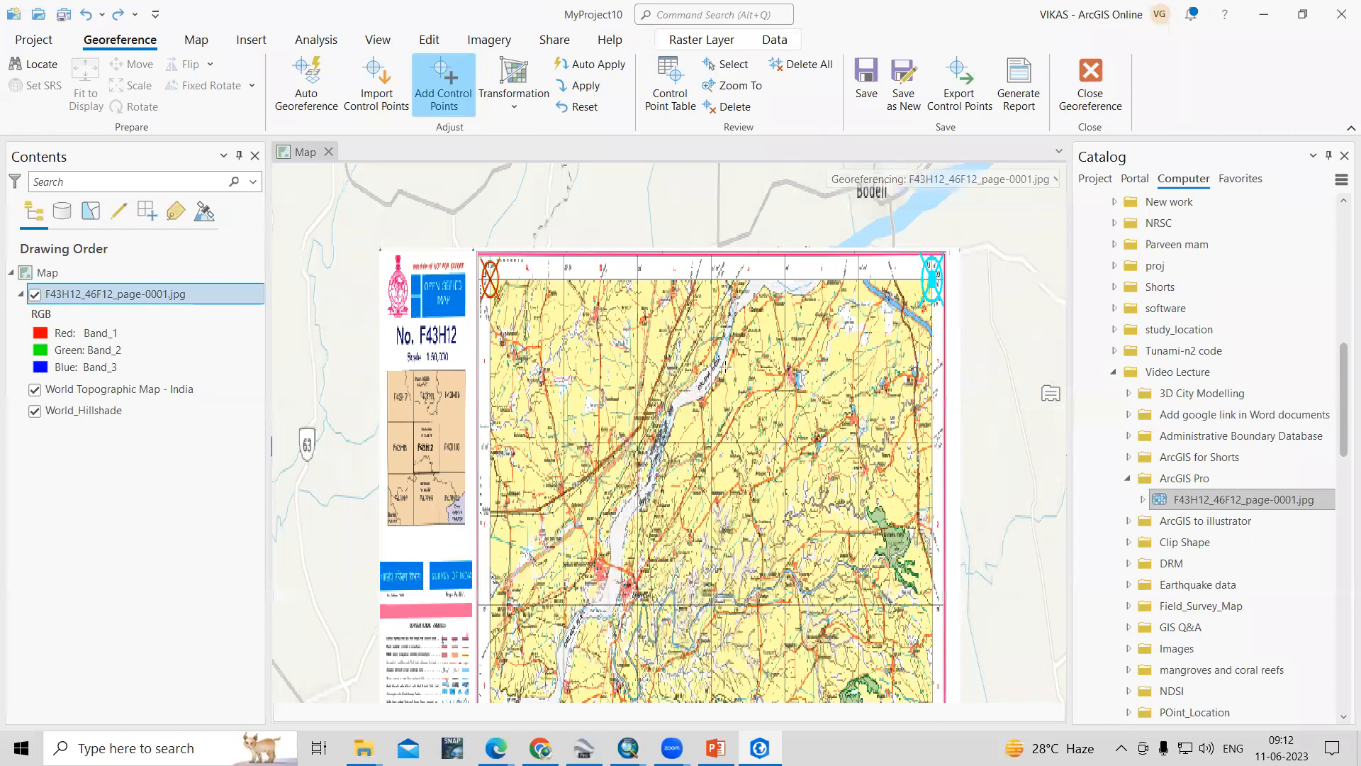
Save the toposheet's georeferencing and open the export settings for saving it as a new raster.
scroll(725, 367, down, 2)
scroll(721, 421, up, 3)
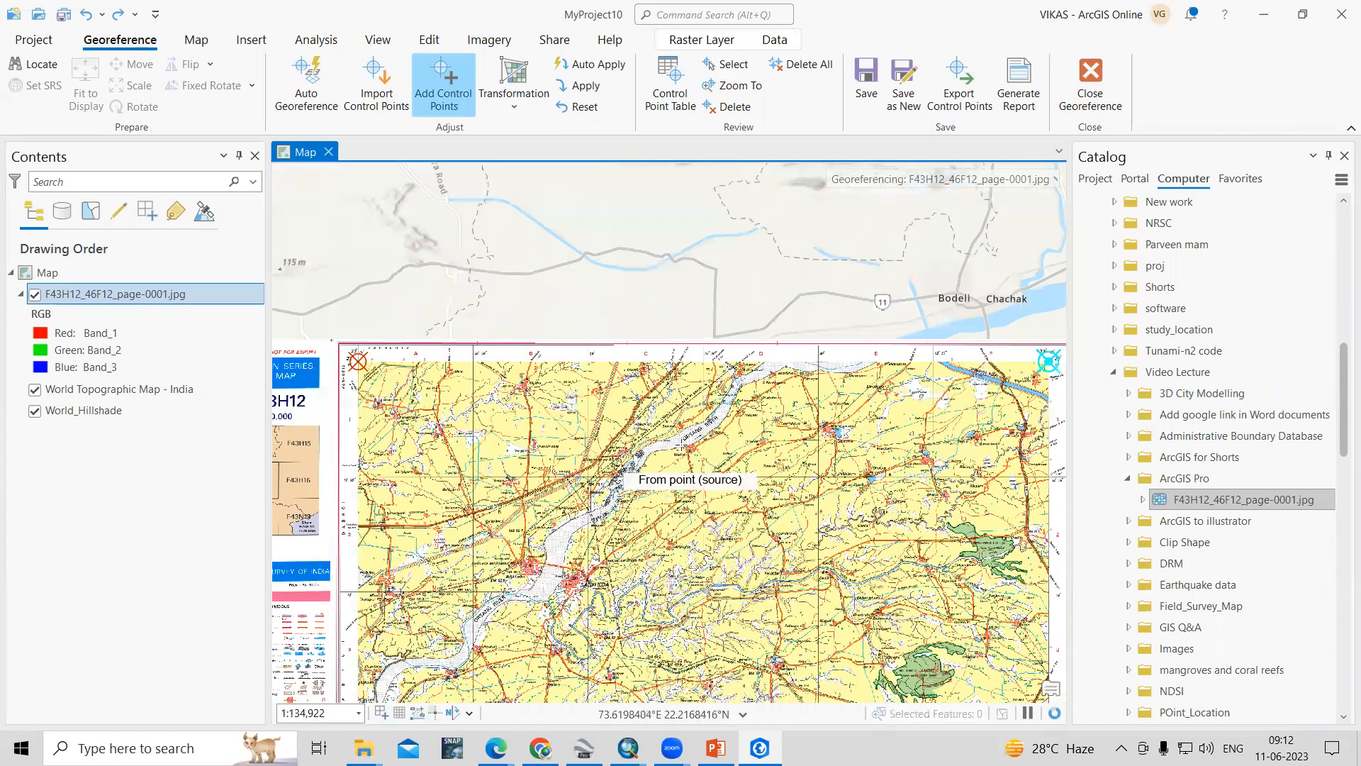
scroll(680, 442, down, 3)
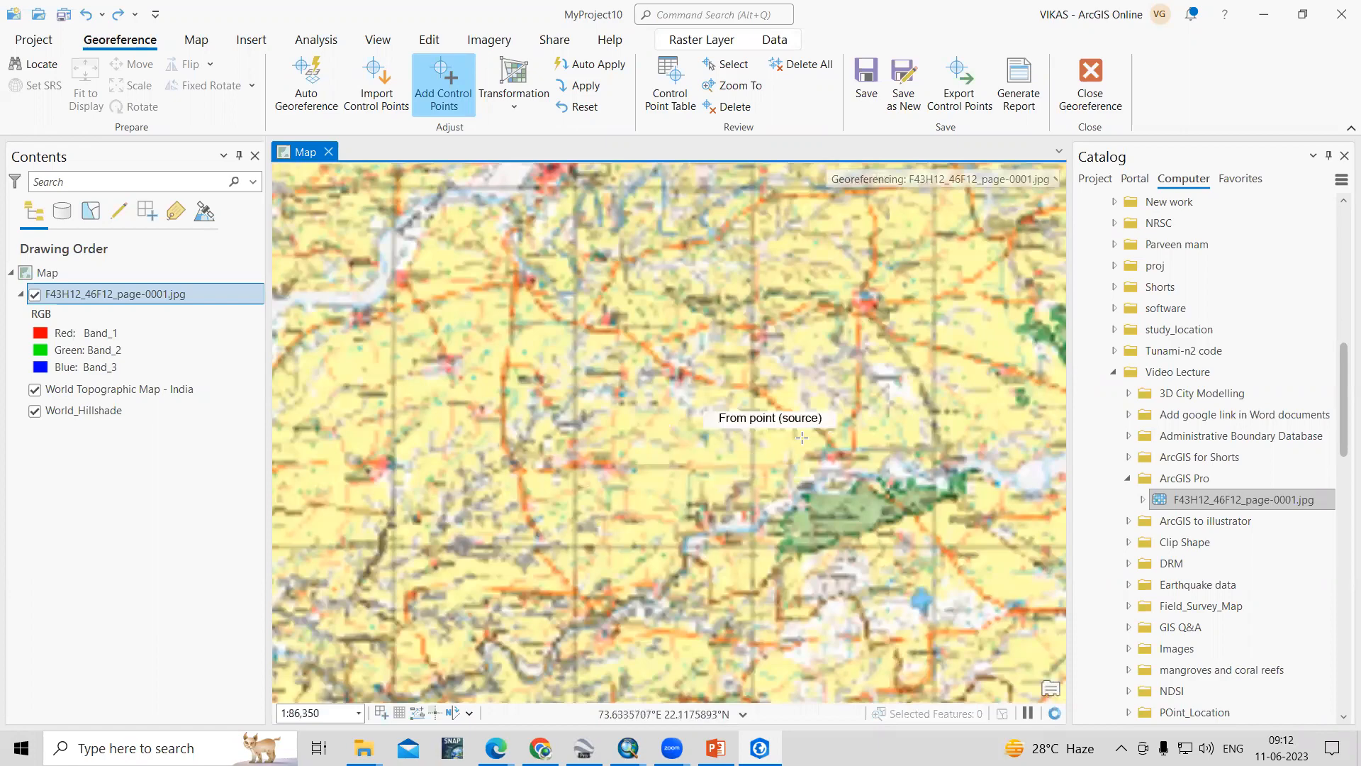
click(867, 90)
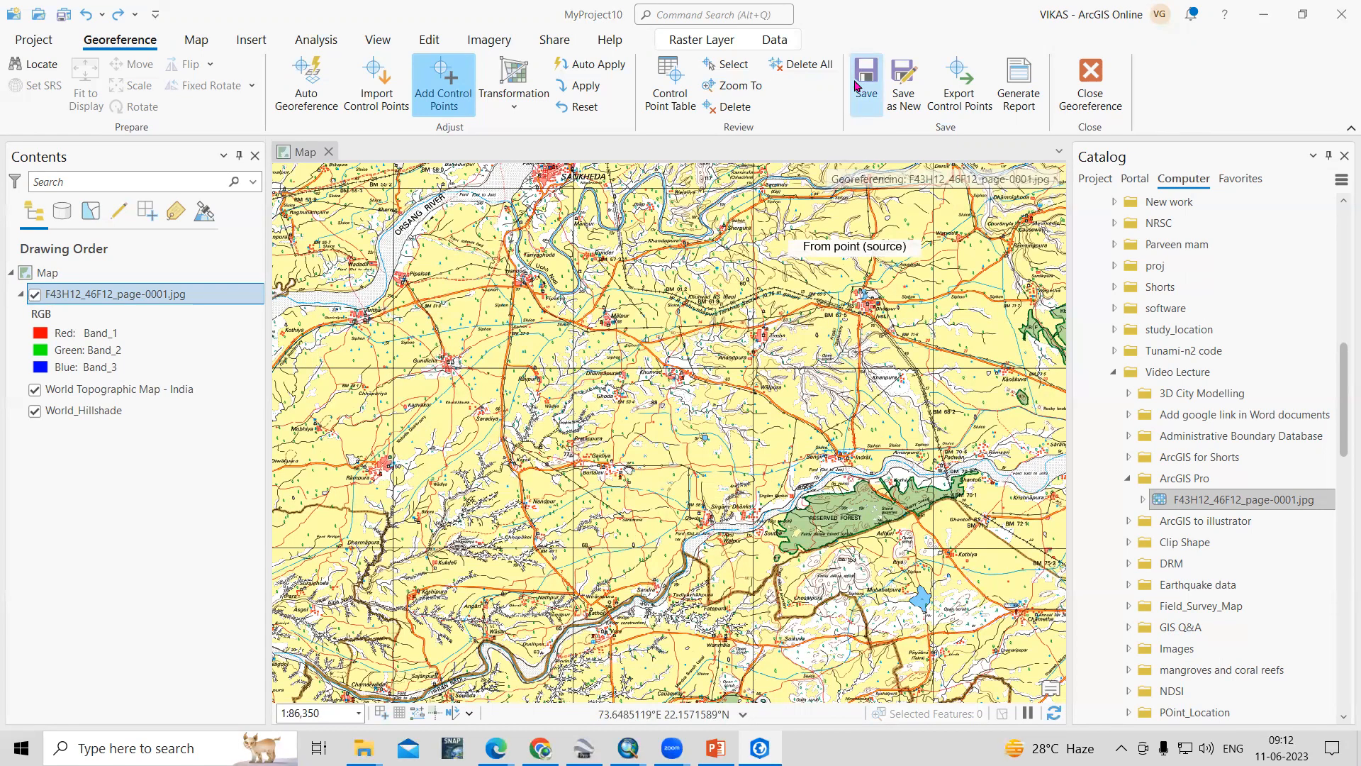
click(902, 106)
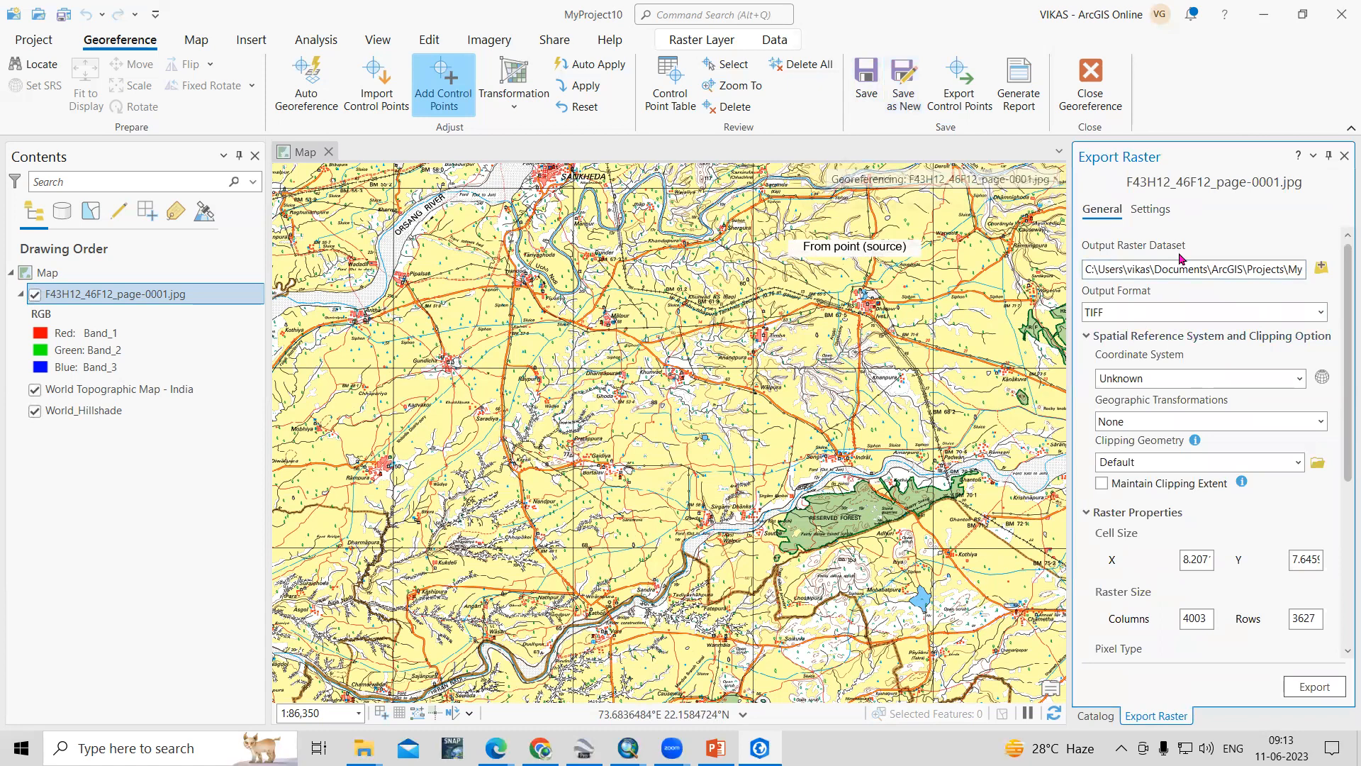
Choose the Video Lecture\ArcGIS Pro folder on drive D as the output location.
click(1322, 268)
scroll(567, 289, down, 8)
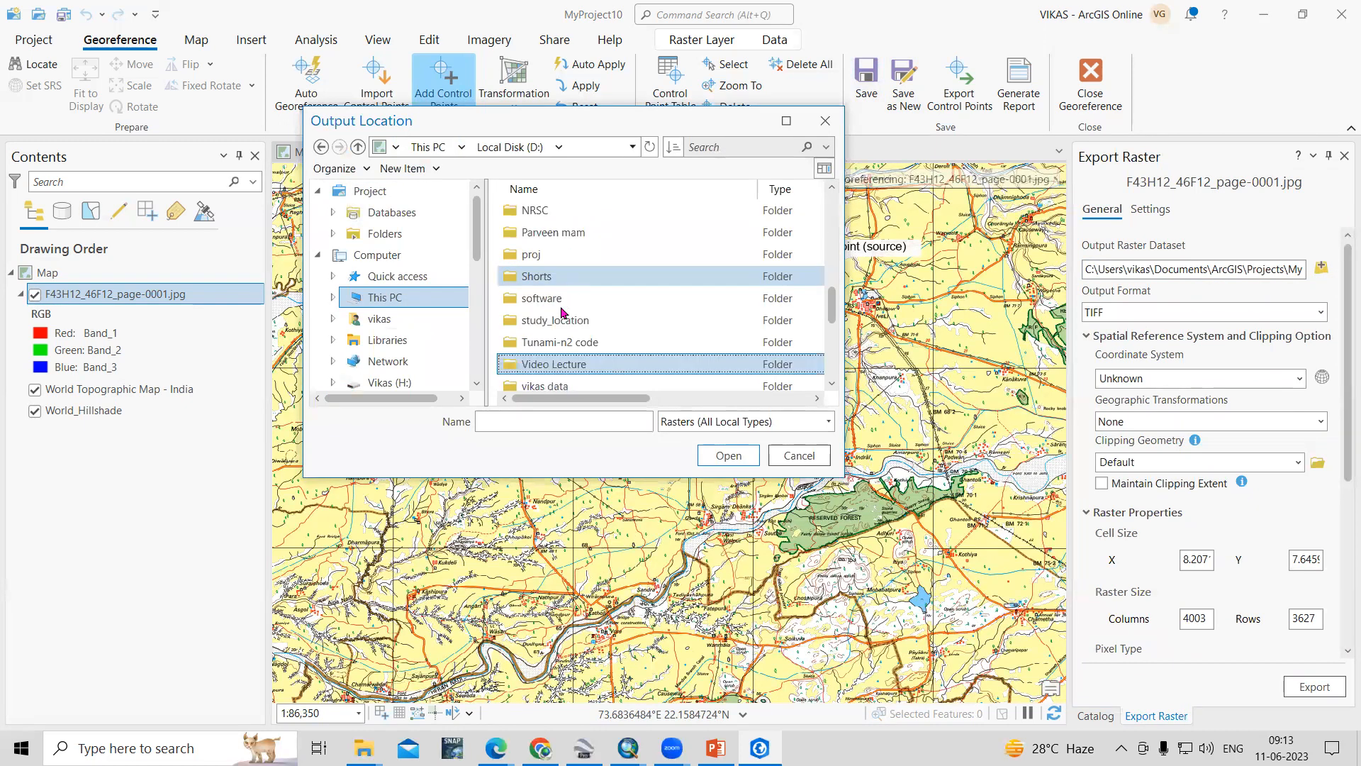
double_click(560, 365)
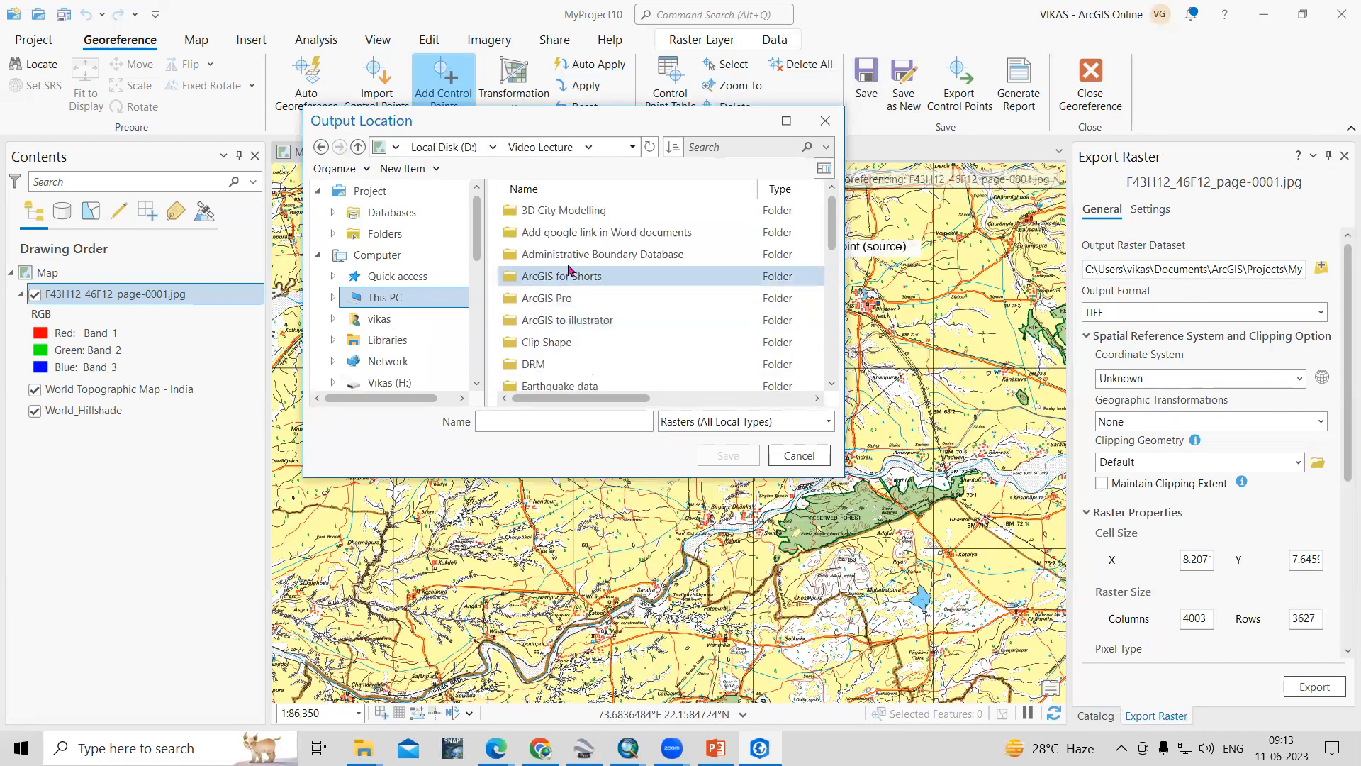
double_click(550, 299)
Name the output raster Georef and set its output format to TIFF.
click(530, 419)
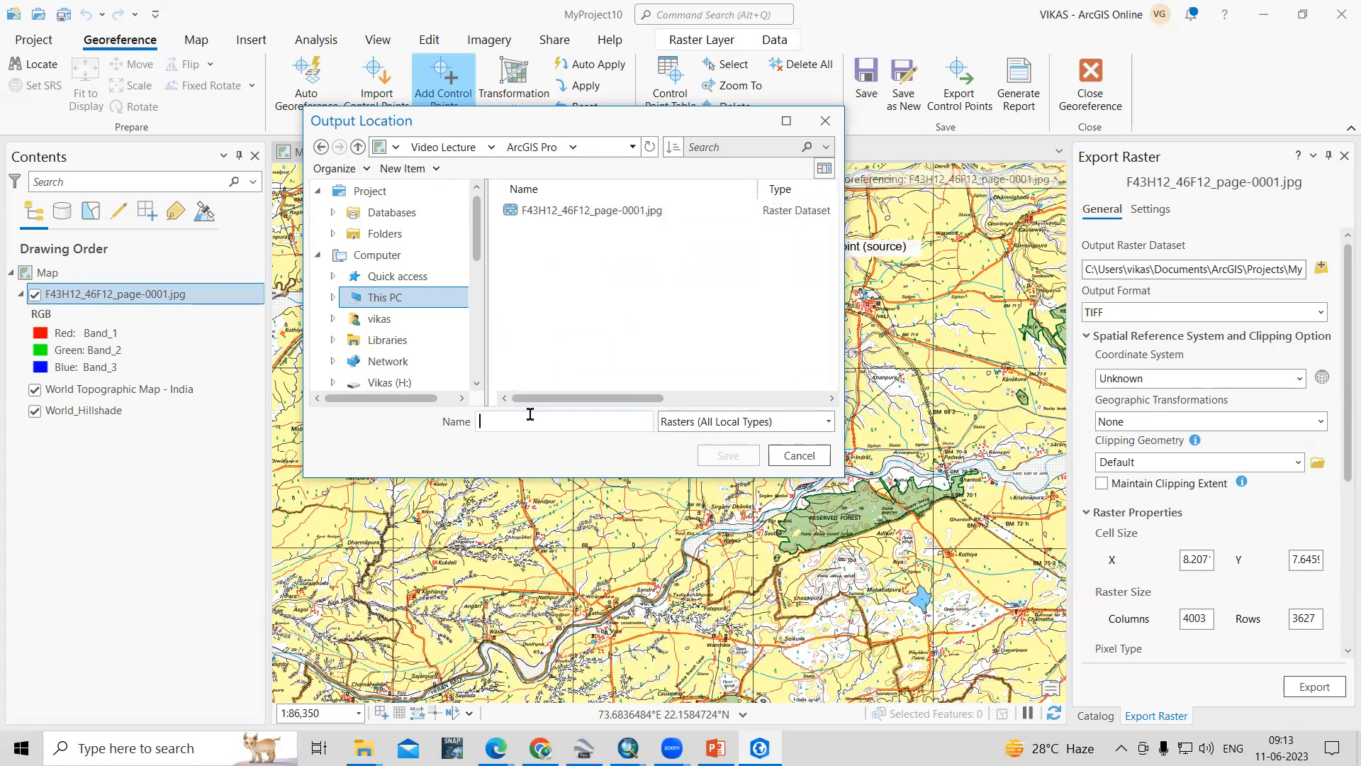
text(gEOREF)
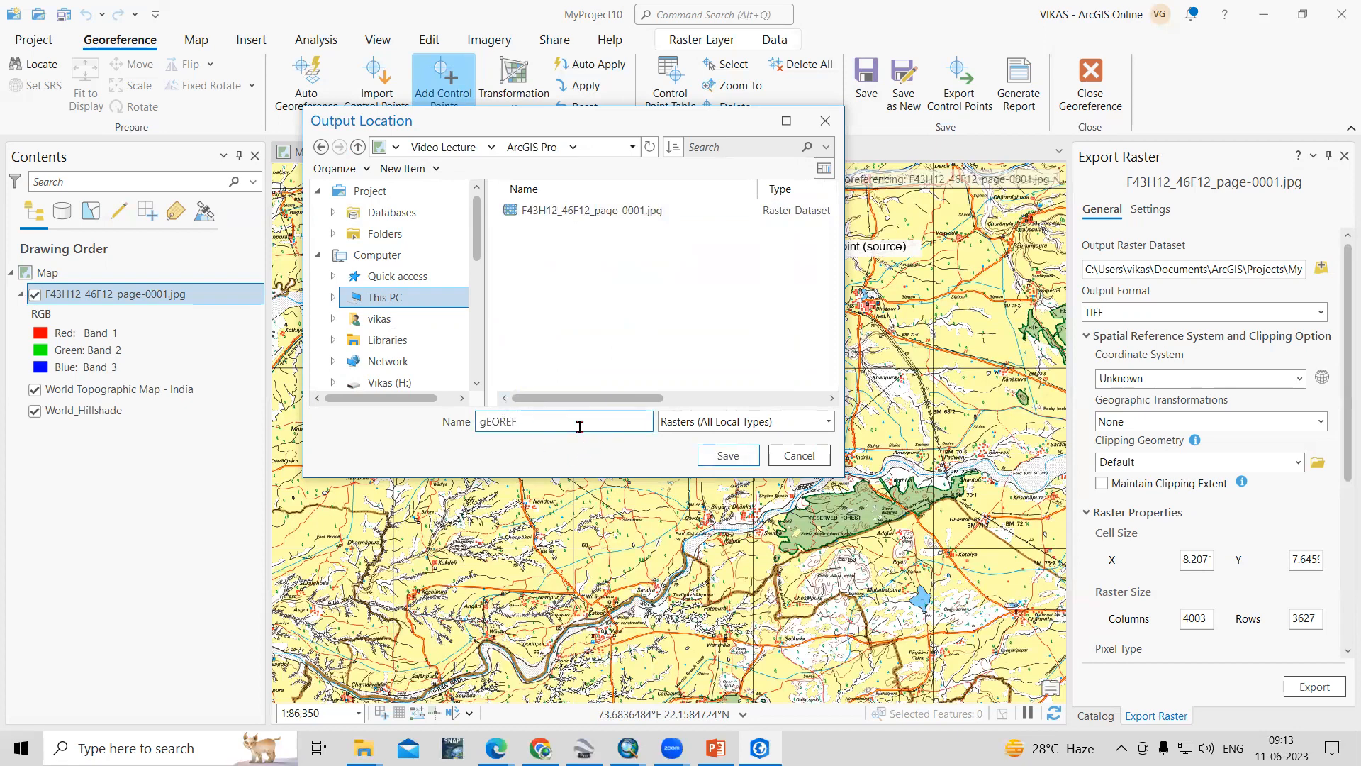
key(BackSpace)
key(BackSpace)
key(BackSpace)
key(BackSpace)
key(BackSpace)
text(Geor)
click(726, 457)
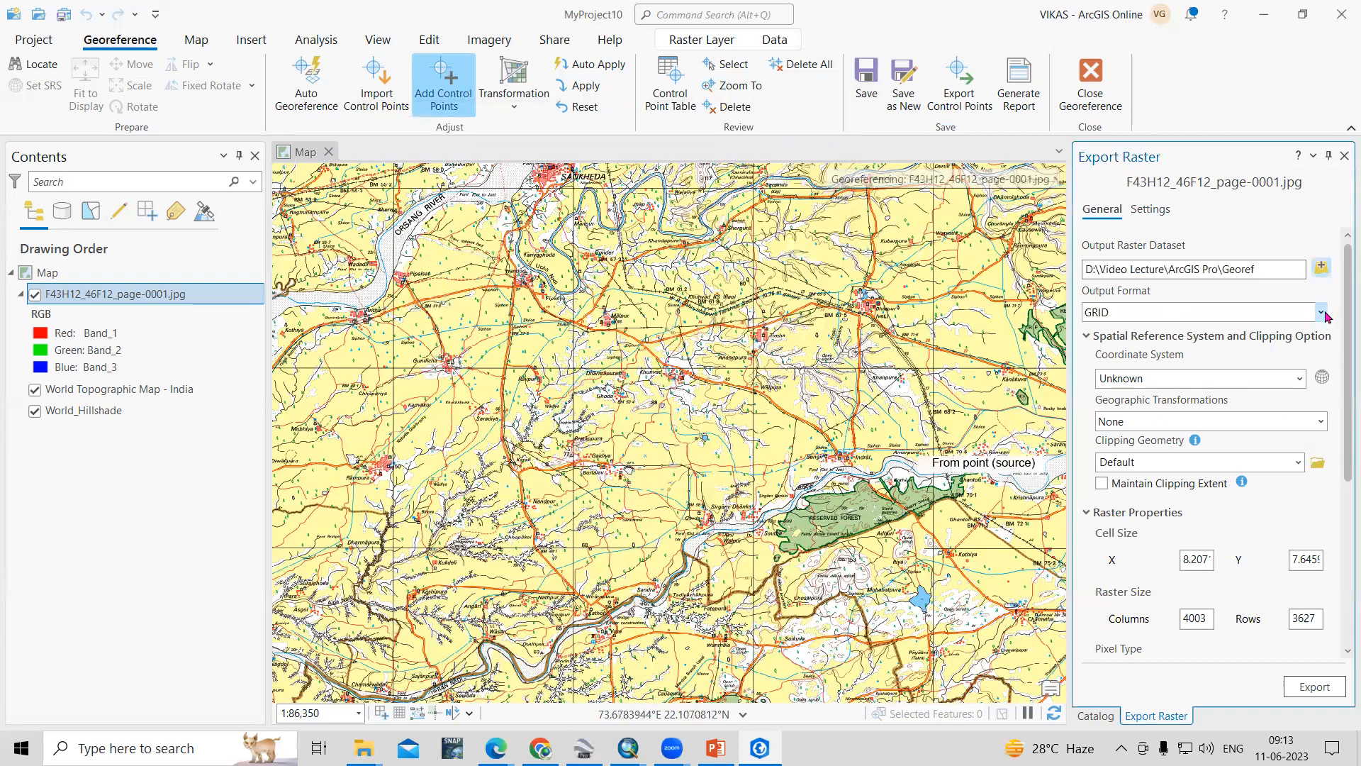
click(1321, 313)
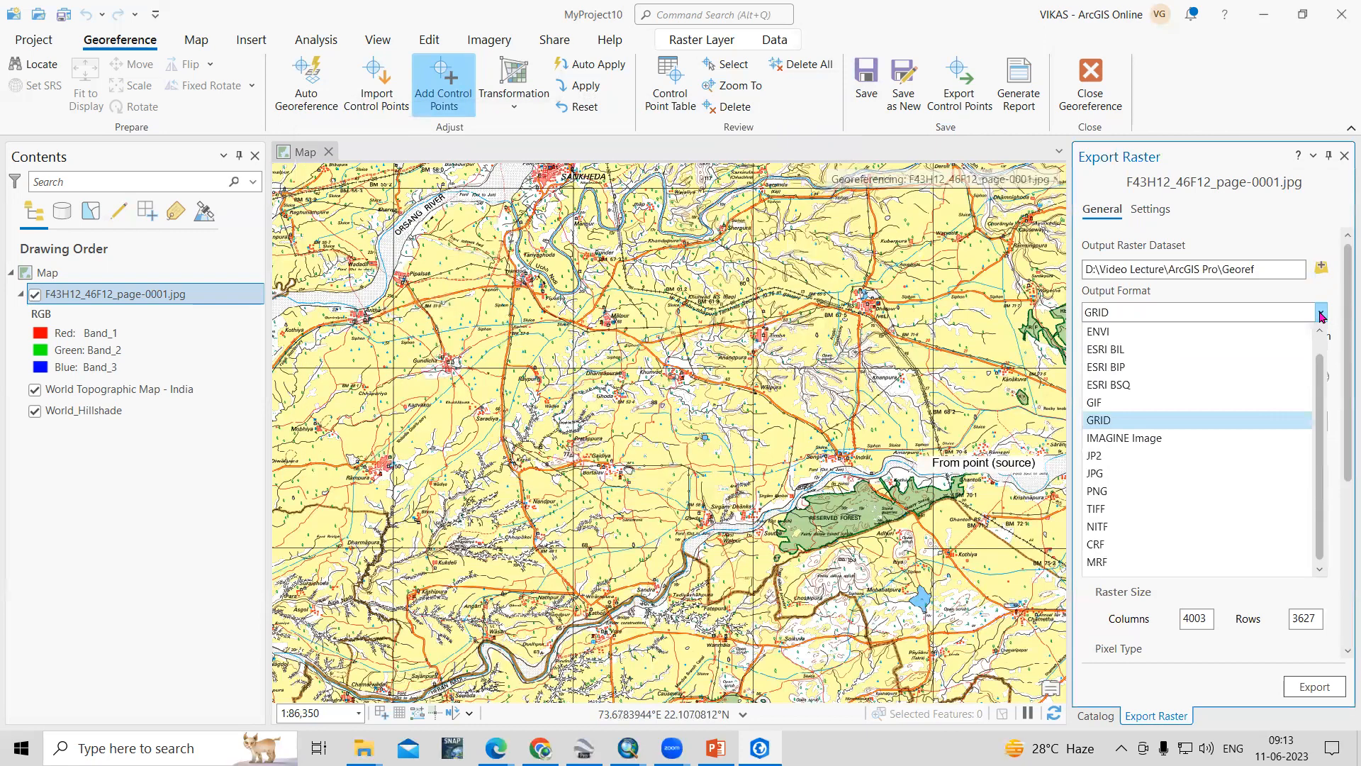
click(1107, 511)
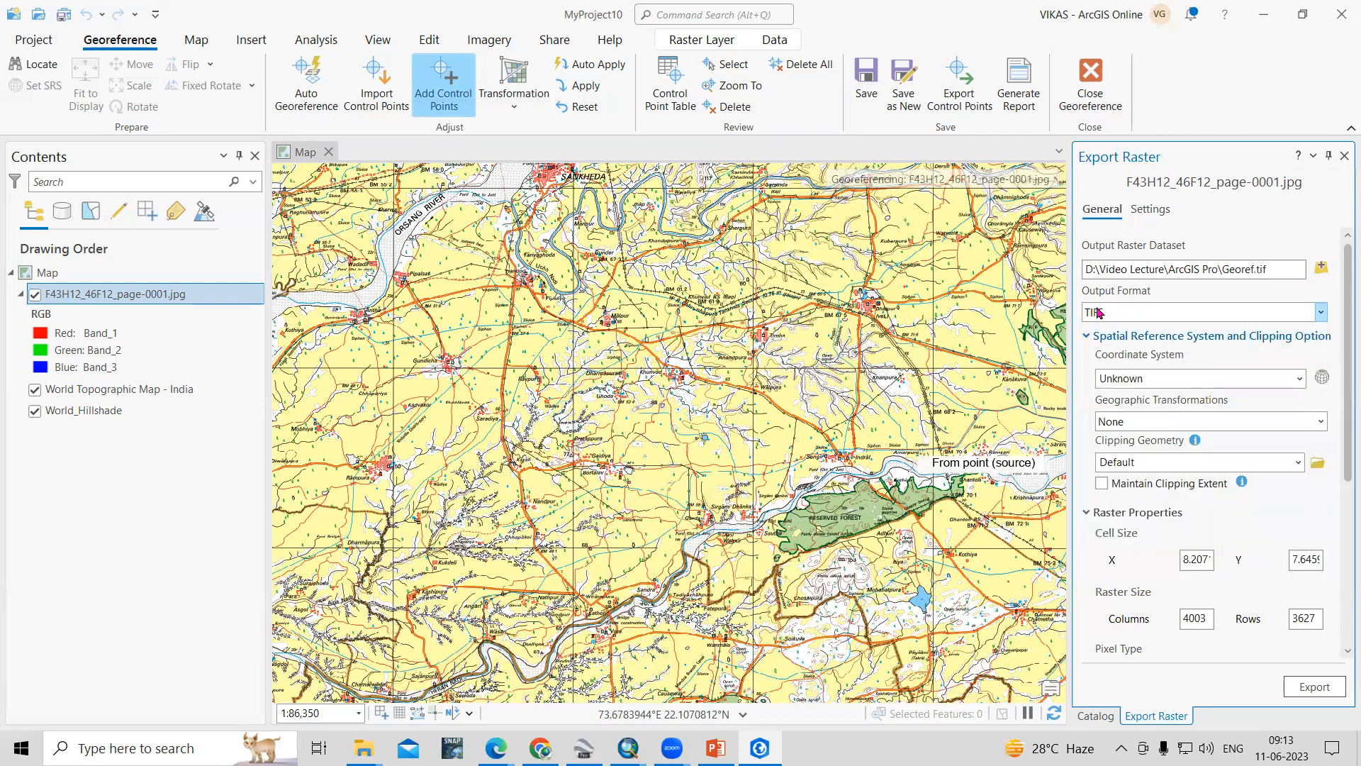
Set the export's coordinate system to the geographic system WGS 1984.
click(1302, 380)
click(1302, 380)
click(1323, 376)
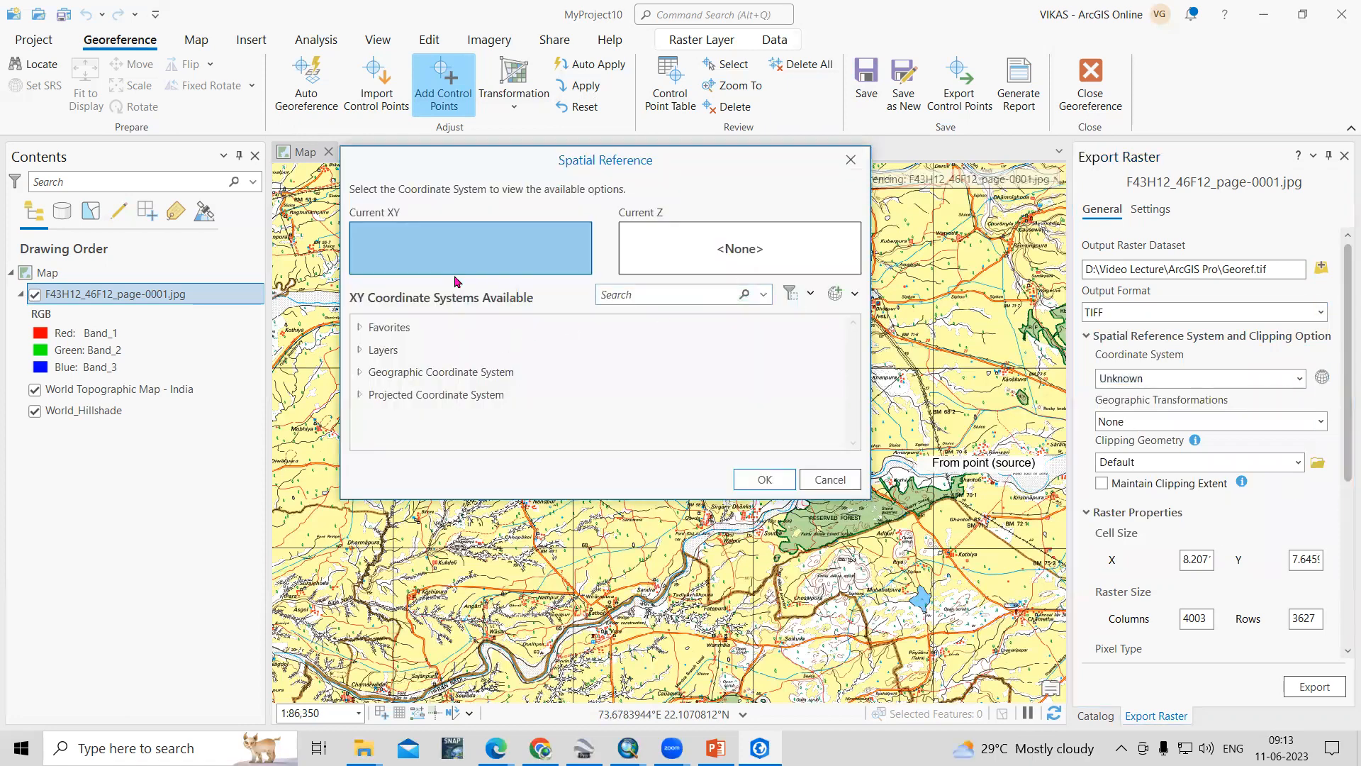
click(457, 378)
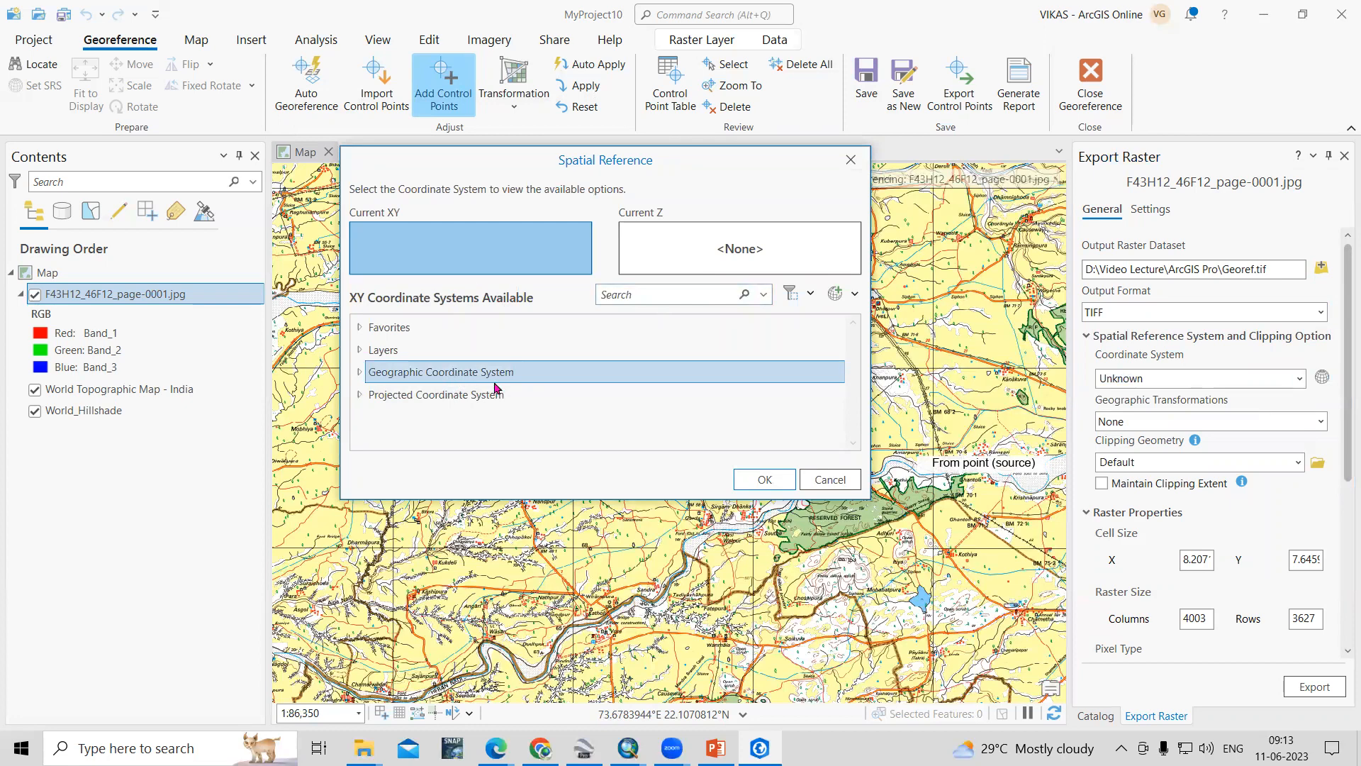
click(366, 376)
scroll(475, 392, down, 2)
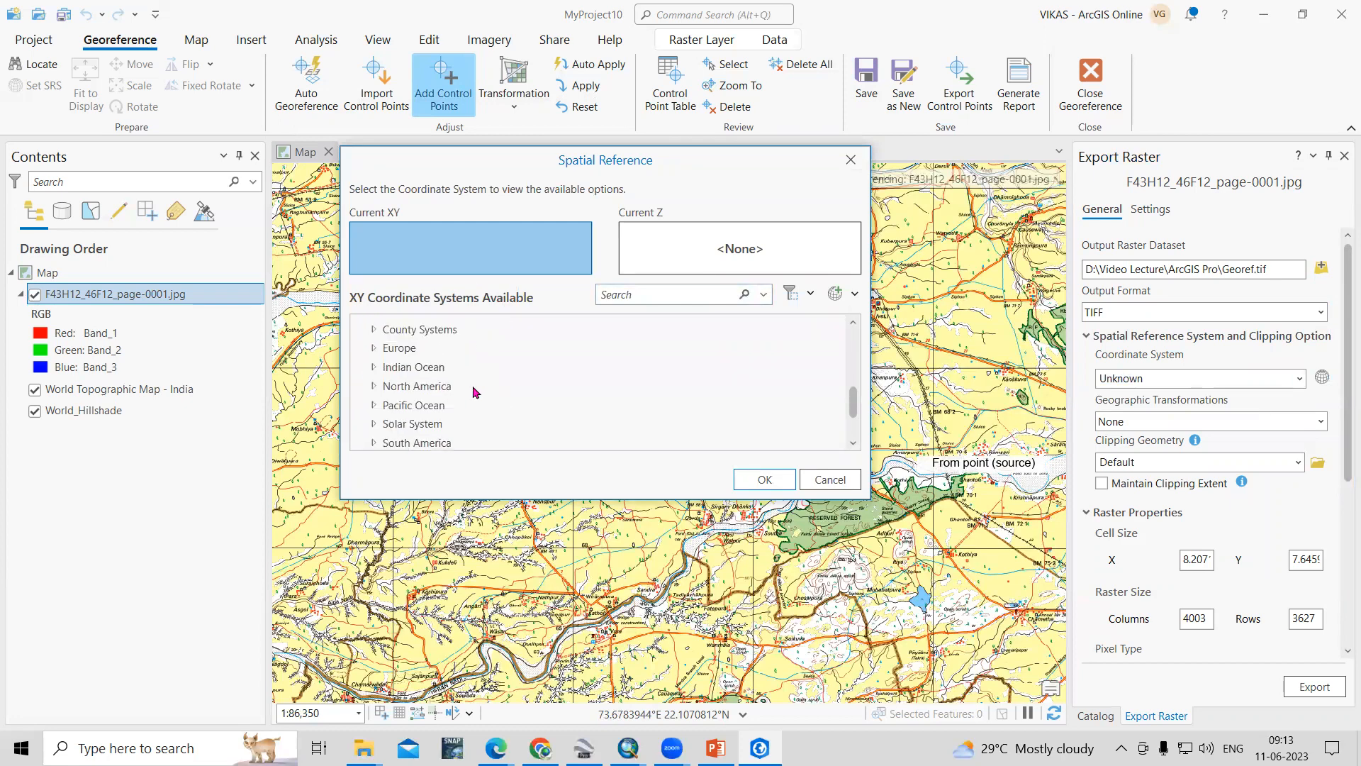
scroll(475, 392, down, 2)
double_click(390, 419)
scroll(517, 425, down, 4)
scroll(467, 418, down, 6)
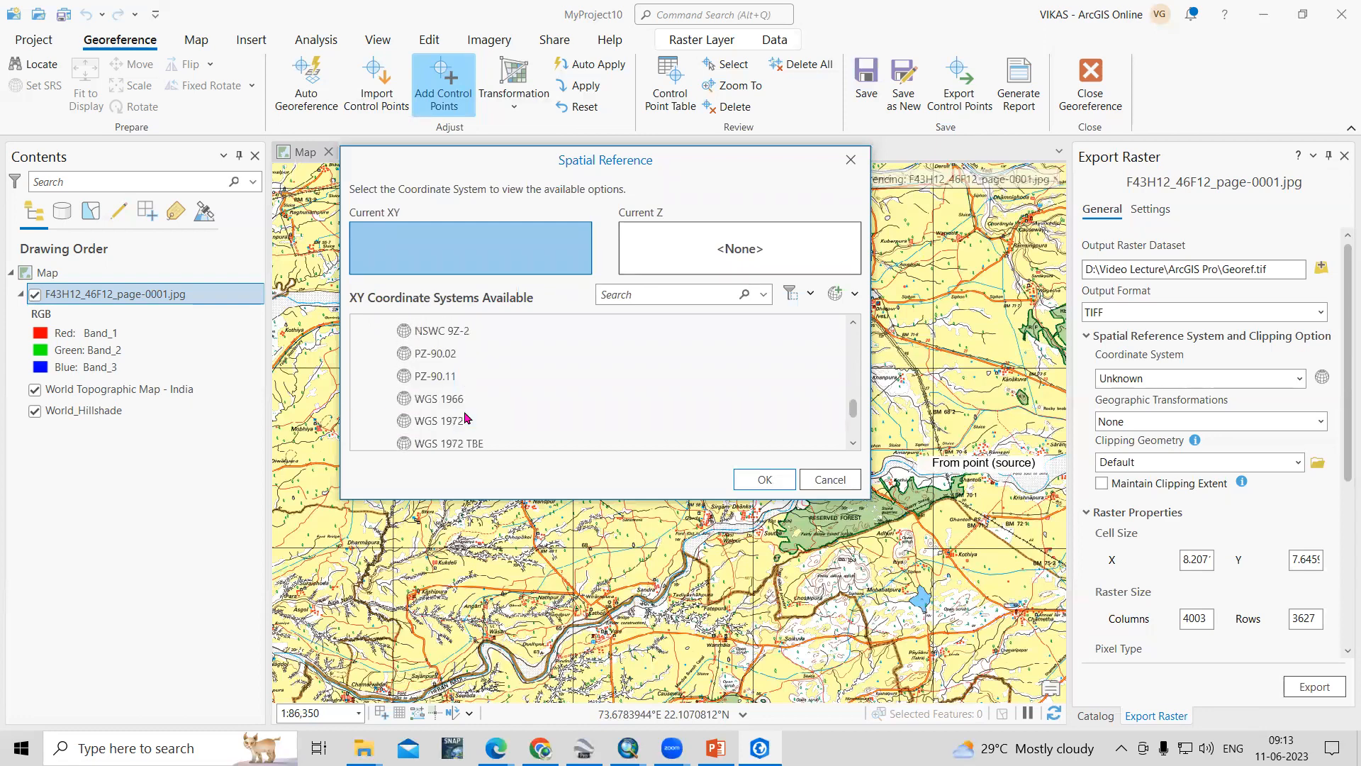
scroll(466, 418, down, 2)
click(467, 383)
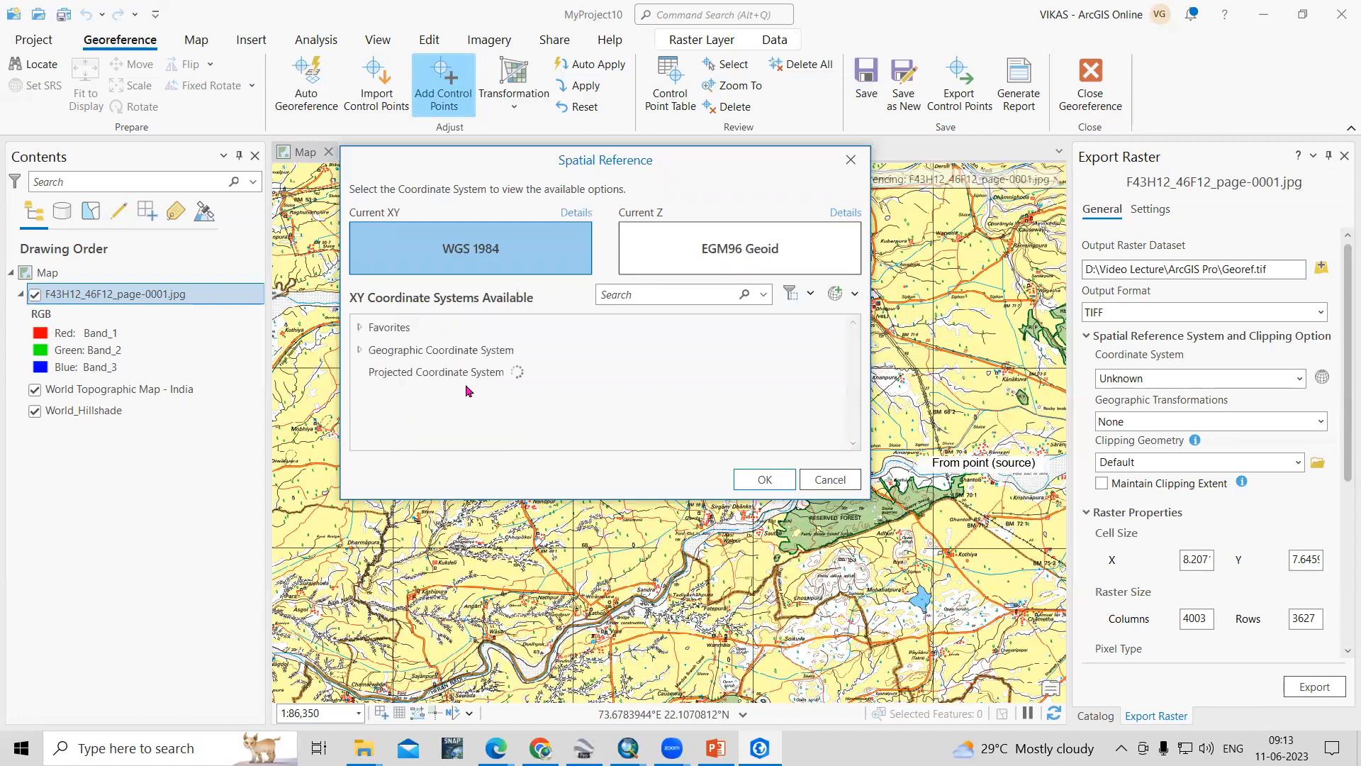
click(766, 481)
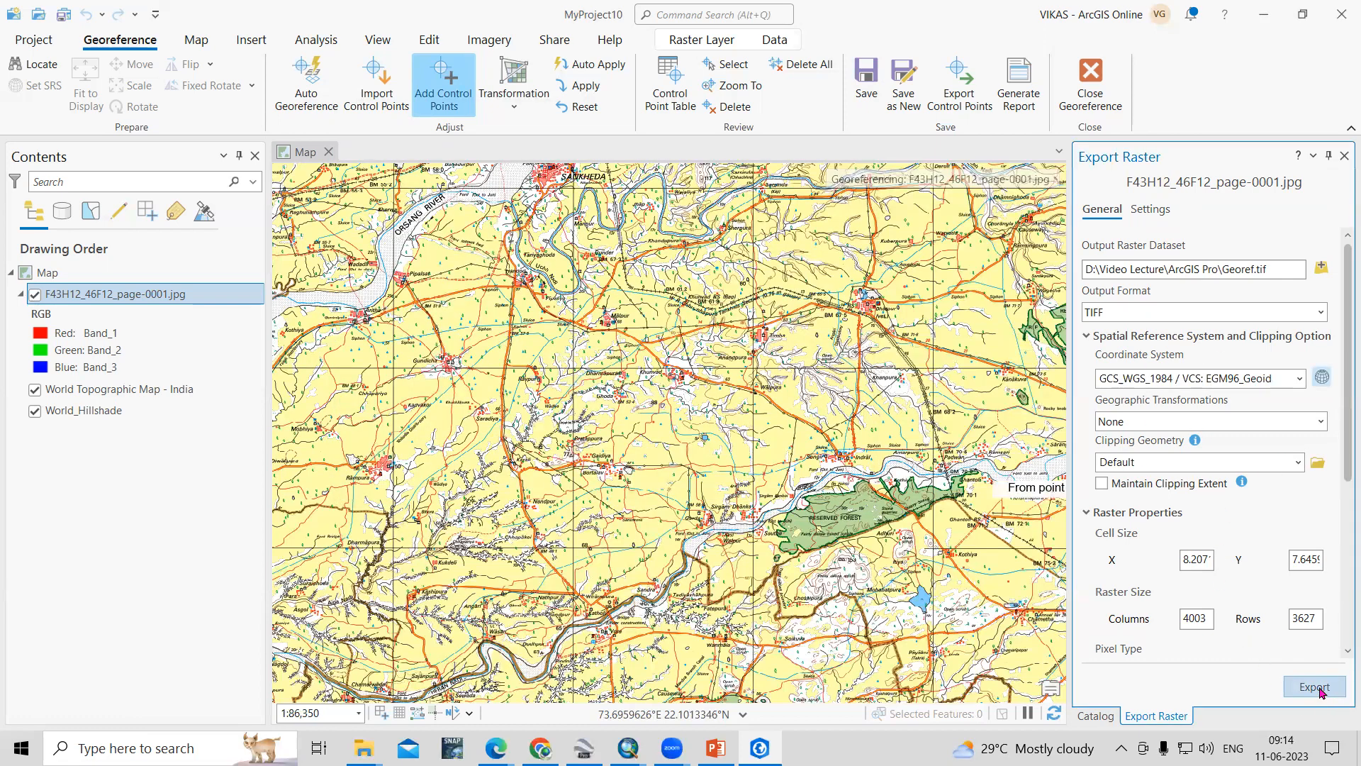
Export the raster as Georef.tif, and hide and collapse the original F43H12 toposheet layer.
click(1315, 688)
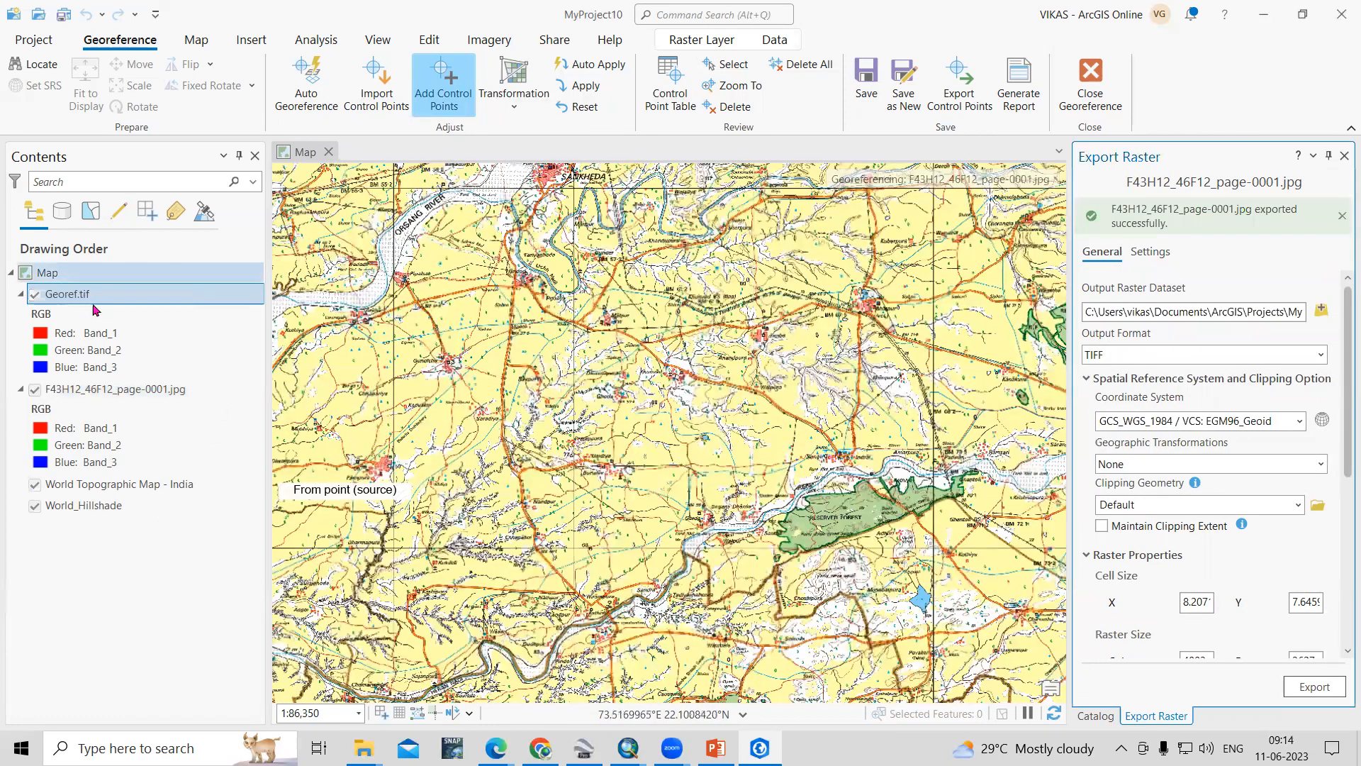
click(1344, 157)
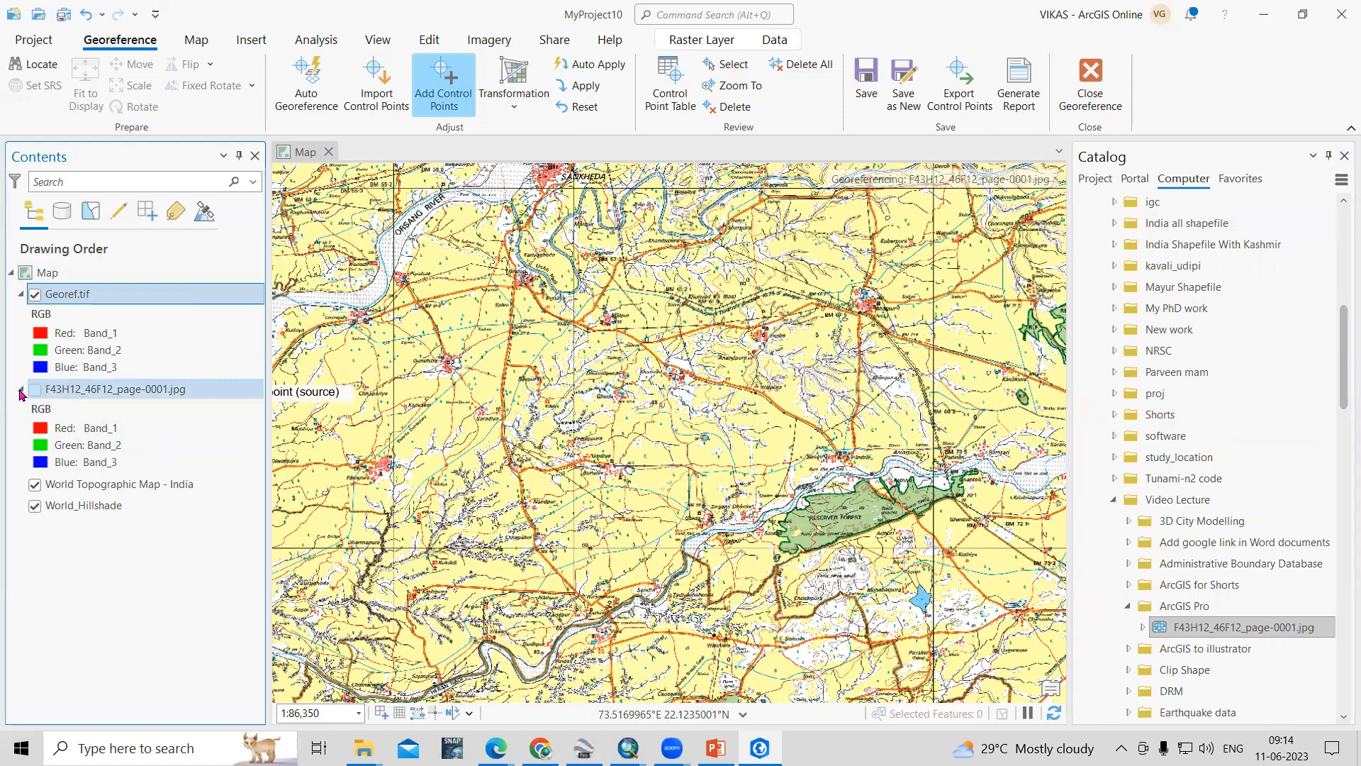
click(21, 391)
Zoom to the Georef.tif layer and try its transparency setting to compare it with the basemap.
right_click(108, 298)
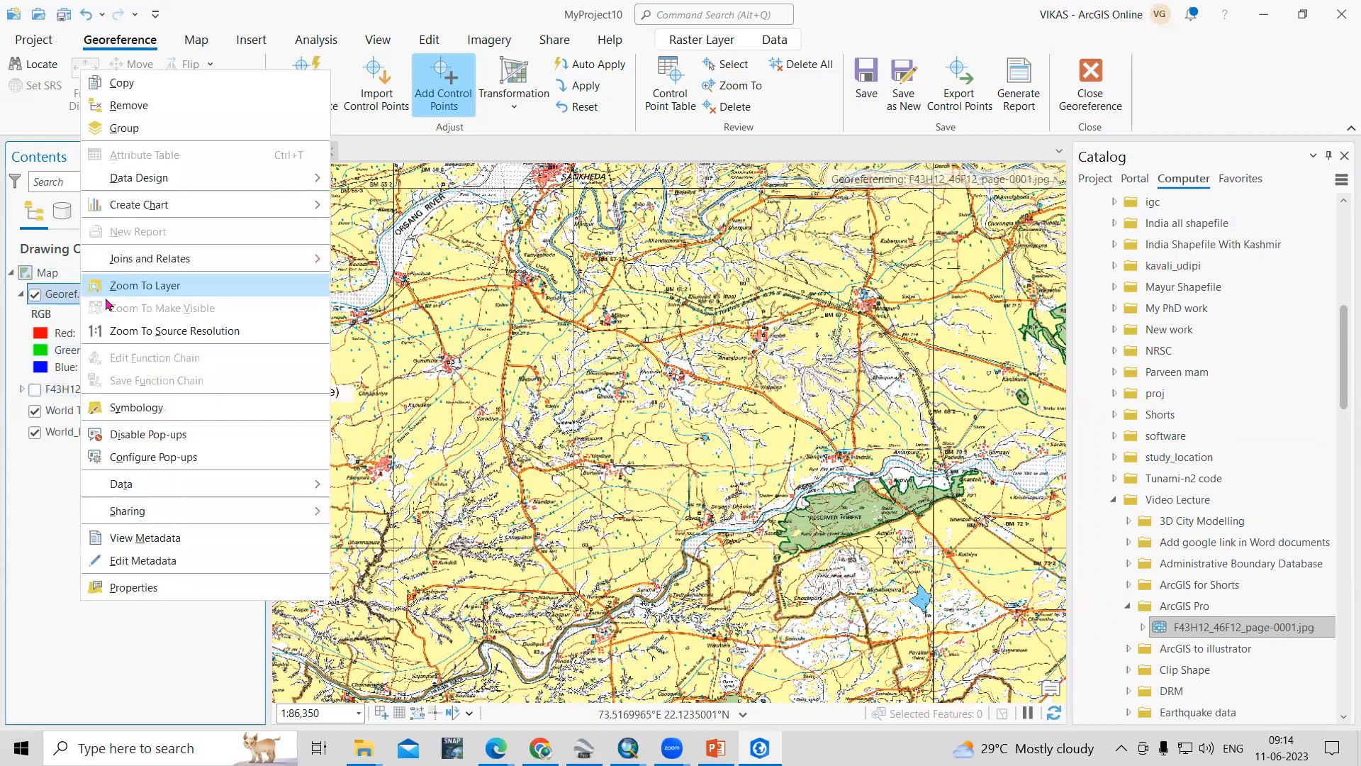
click(160, 287)
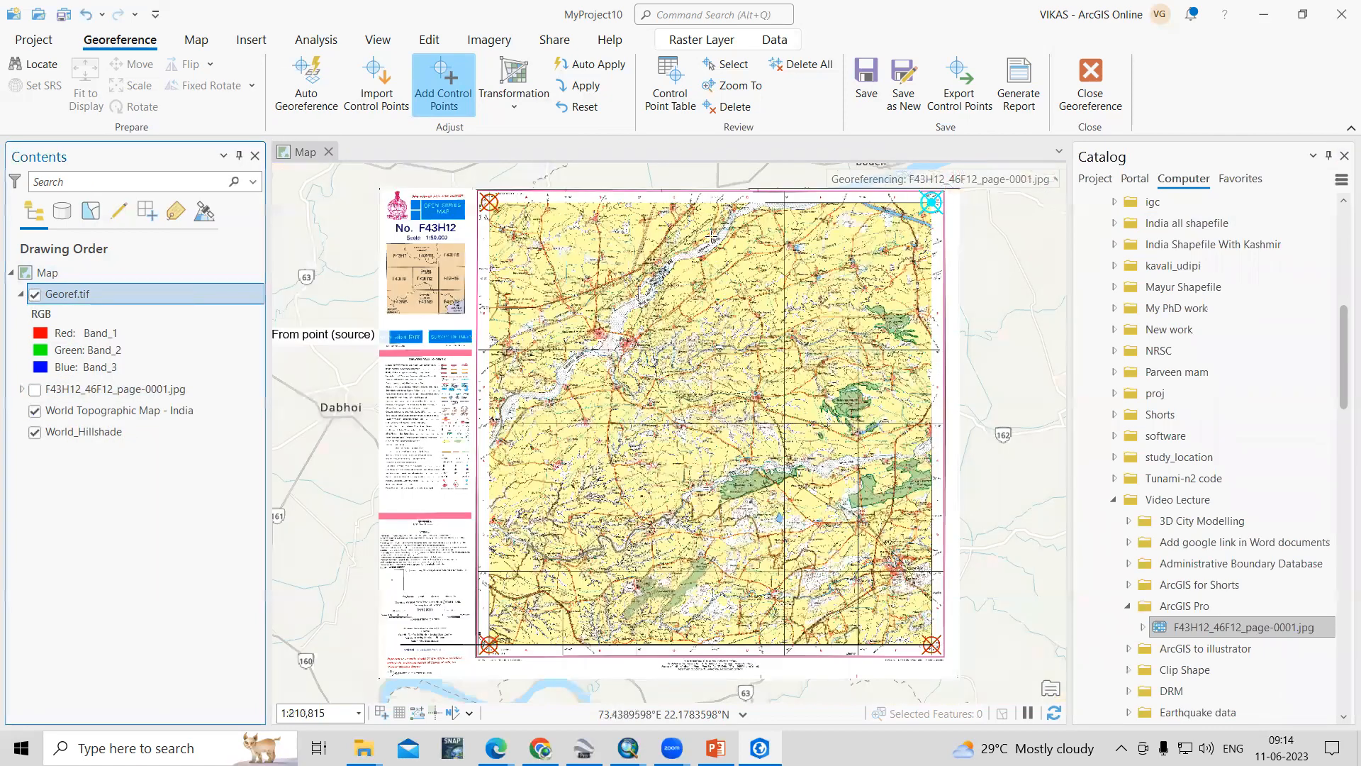
scroll(782, 196, up, 2)
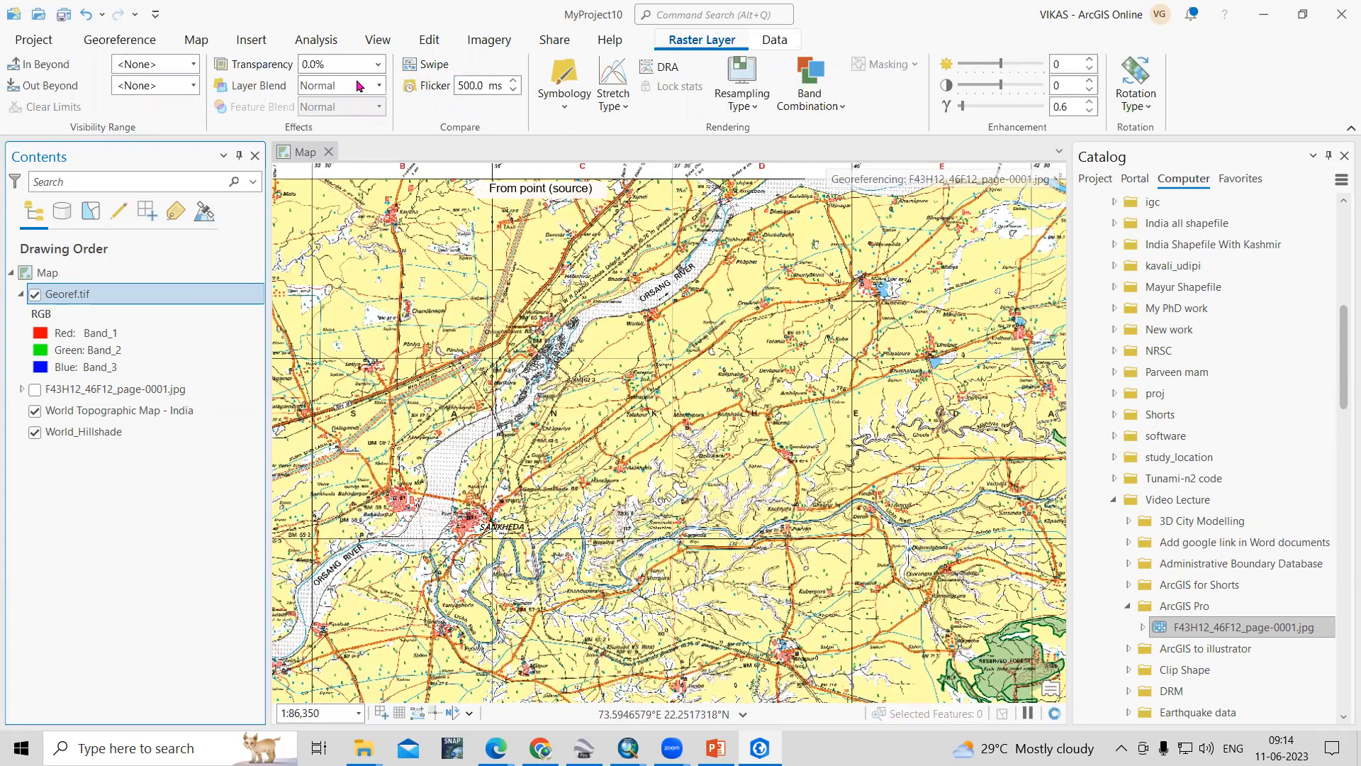
click(378, 64)
mouse_move(304, 86)
mouse_down()
mouse_move(383, 86)
mouse_move(295, 86)
mouse_up()
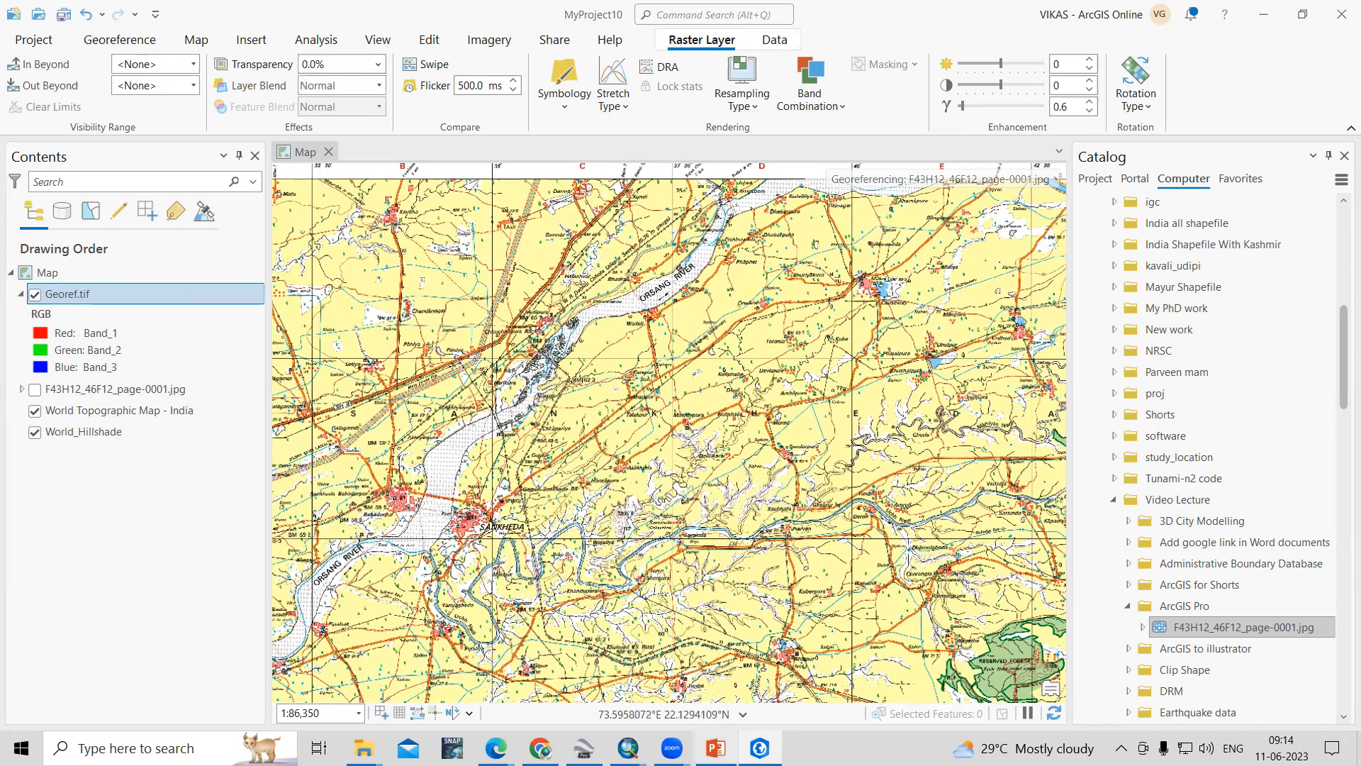
Switch to the PowerPoint presentation, start the slide show from the current slide and advance to the next slide.
click(716, 749)
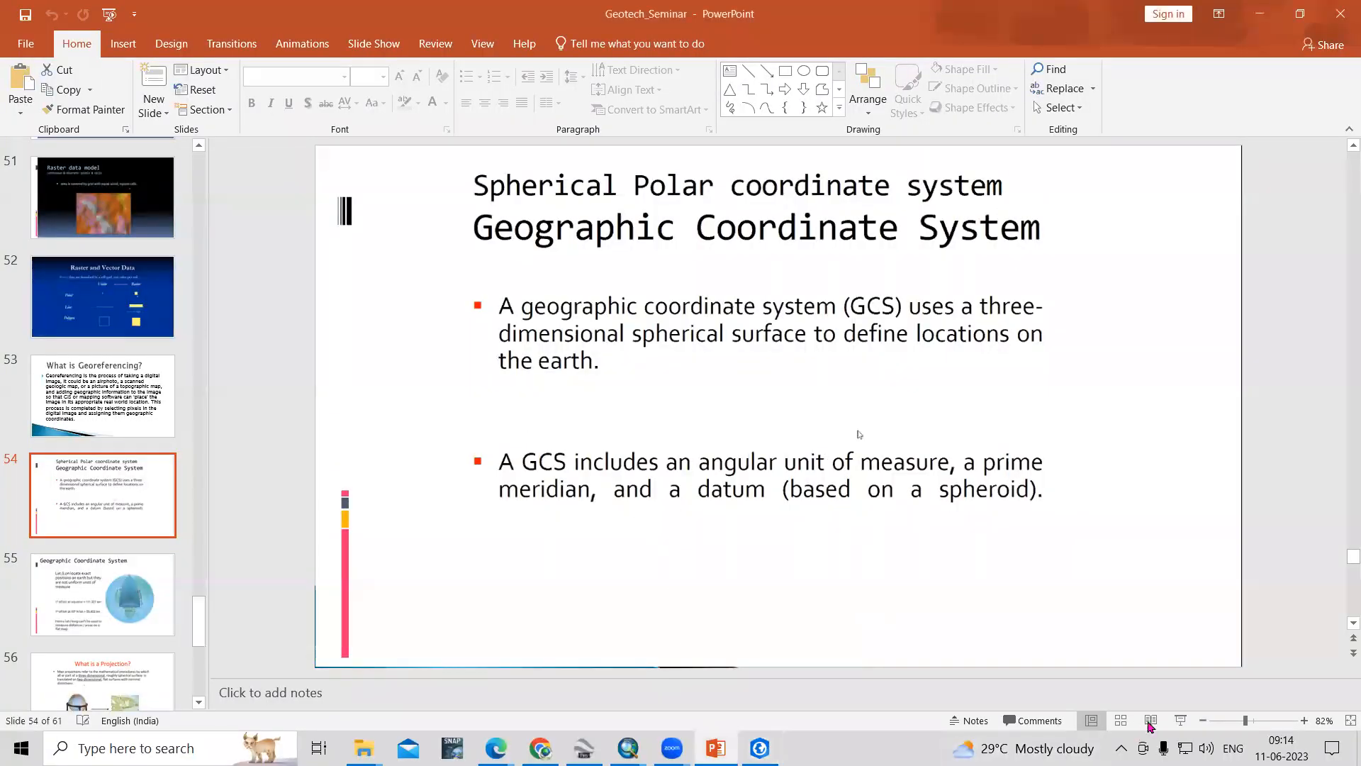
click(1179, 721)
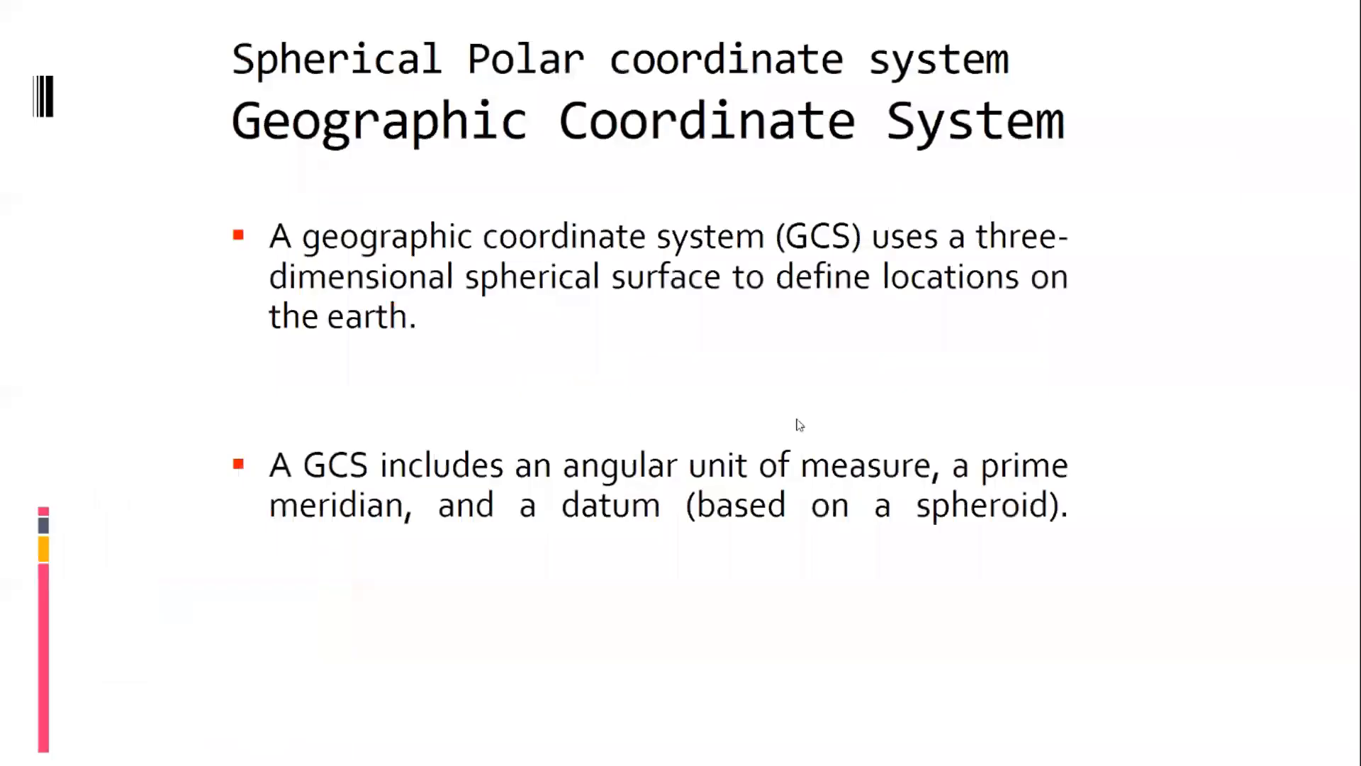
key(Right)
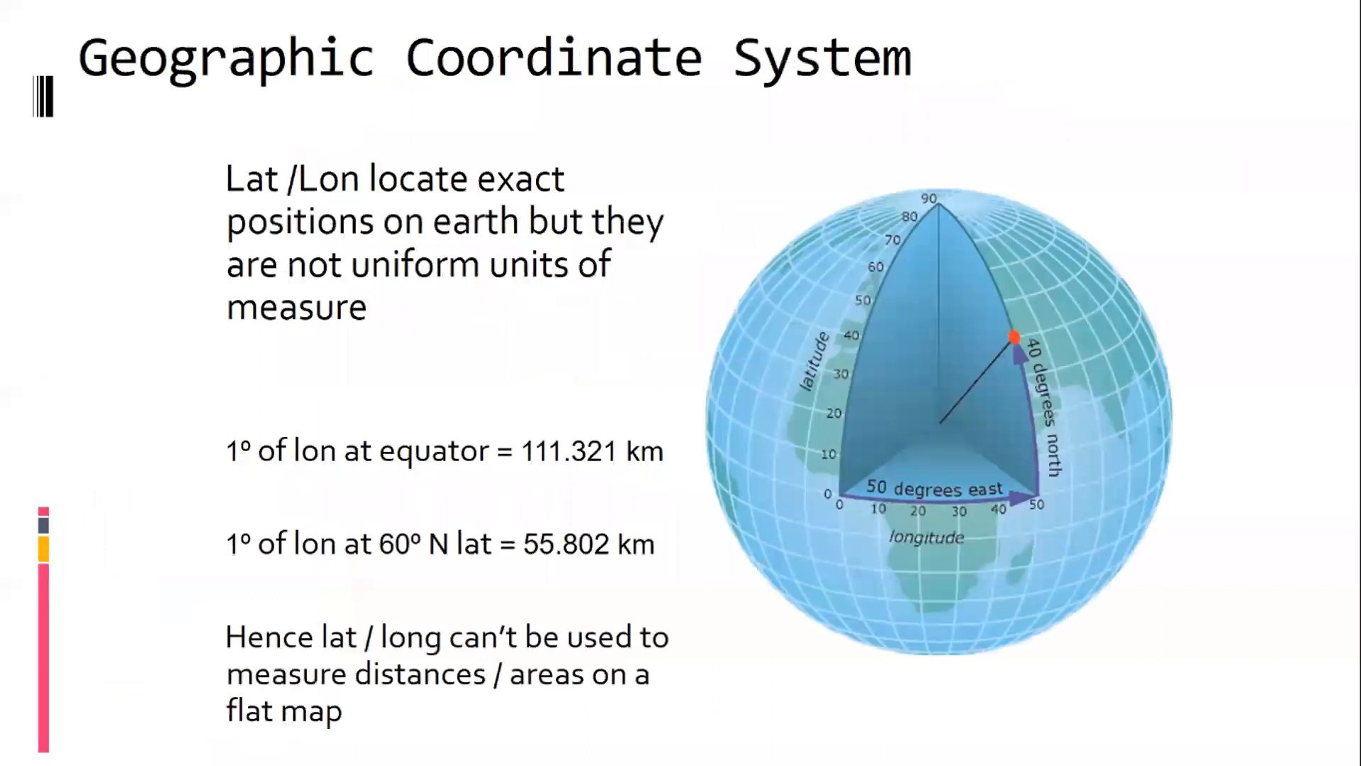
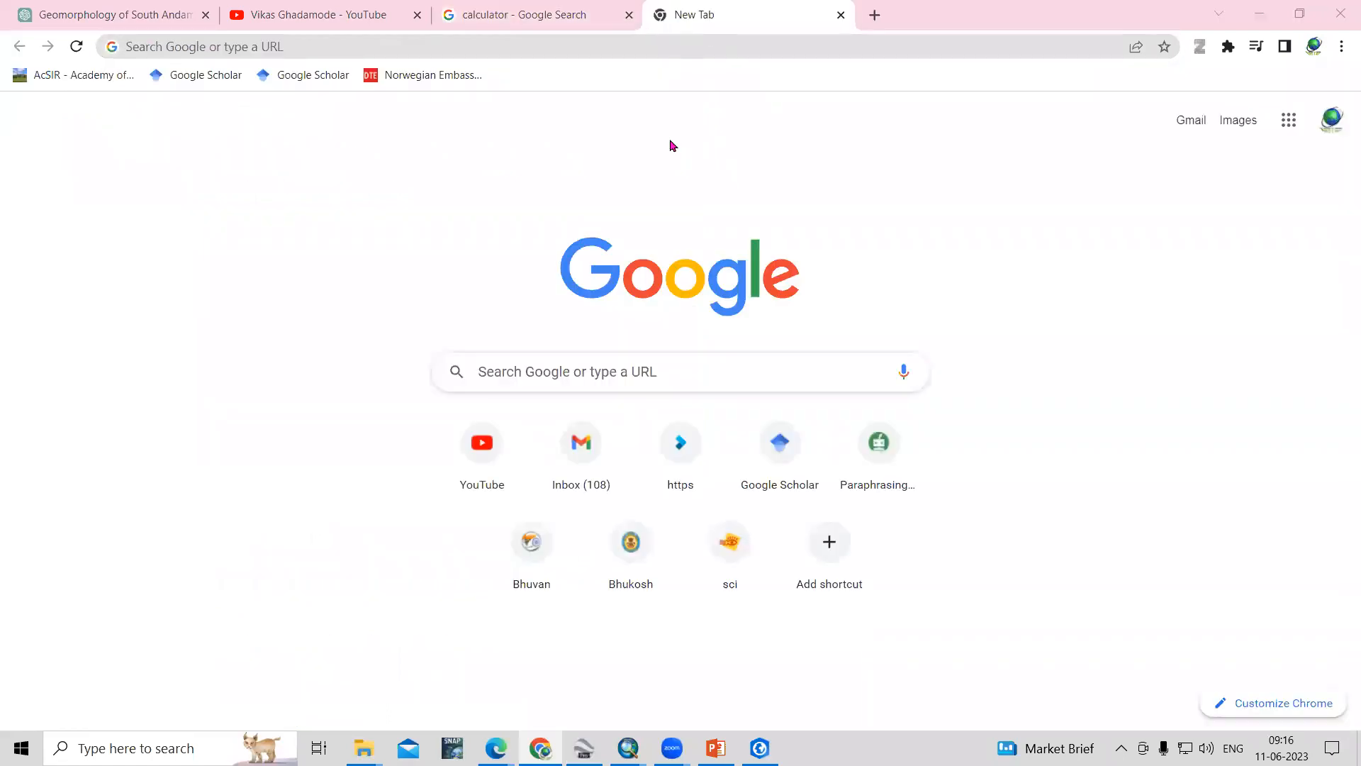
Search the web for "utm zone kml", download the UTM Zones KMZ file and open it in Google Earth Pro.
click(306, 48)
text(u)
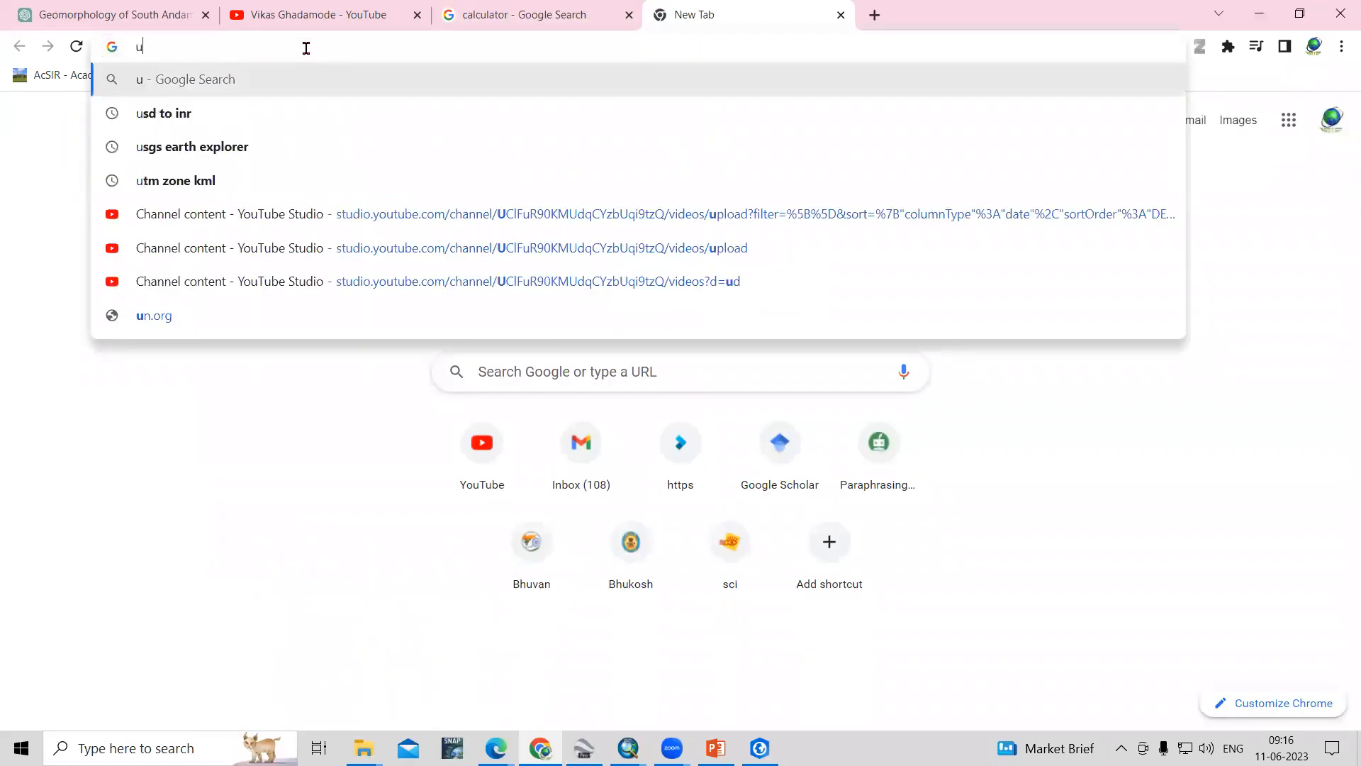
text(tm zone kml)
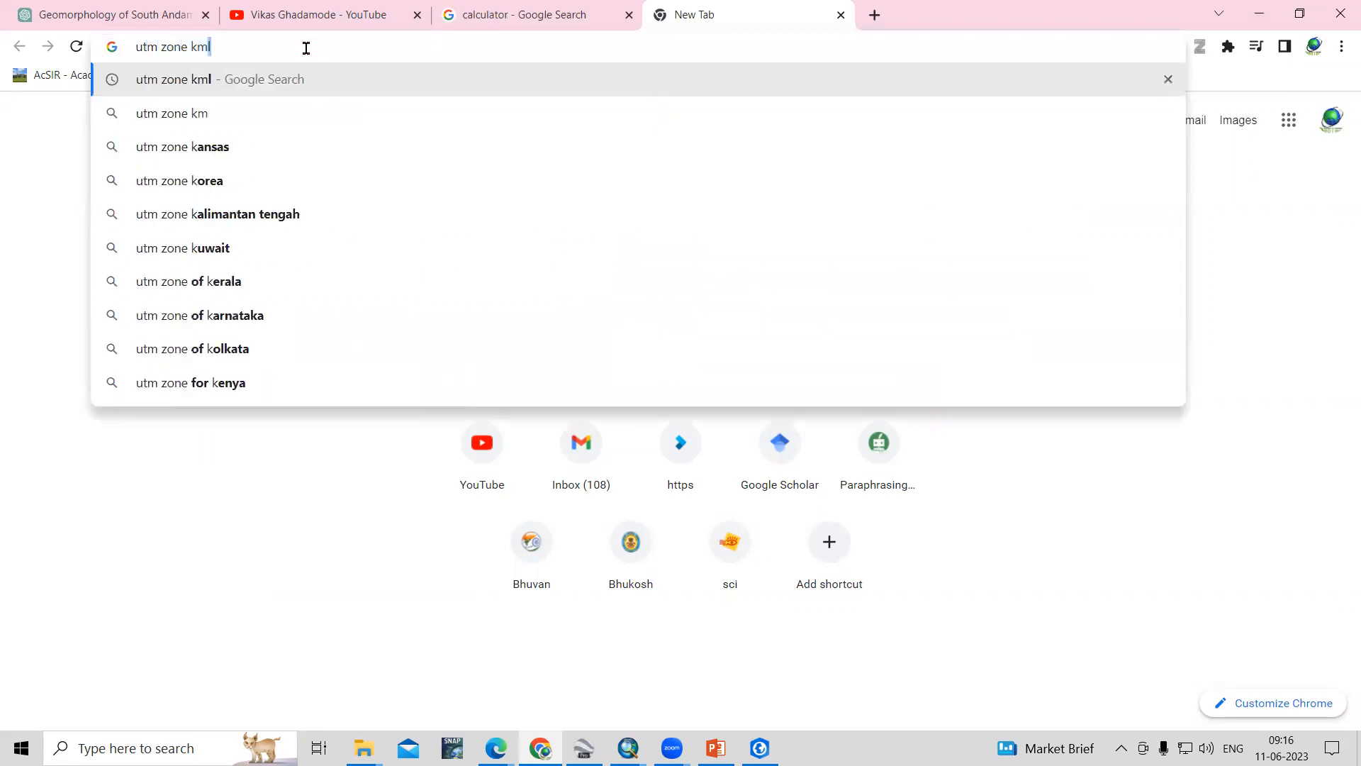
click(289, 81)
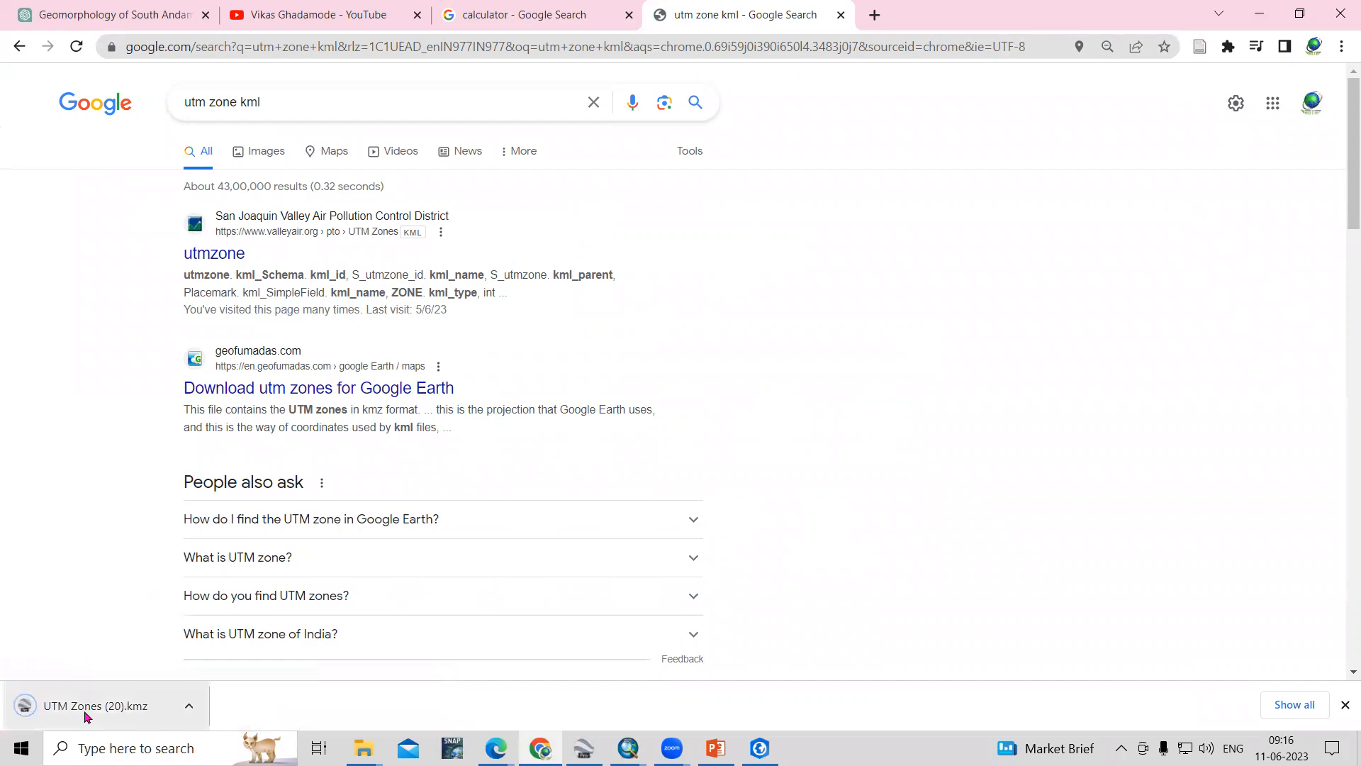
click(86, 716)
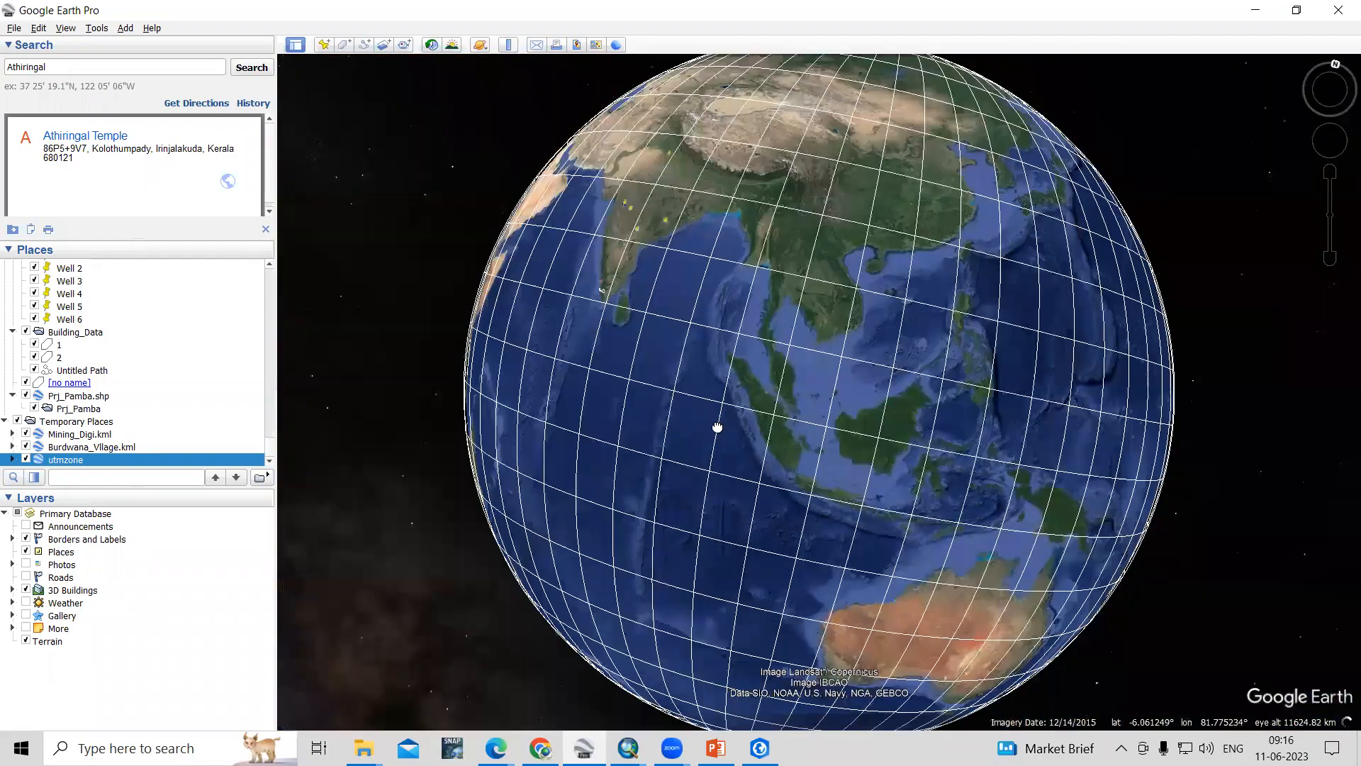
Examine the UTM zone grid and its zone numbers over India on the globe.
drag(718, 427, 1040, 281)
scroll(769, 431, up, 5)
scroll(862, 352, up, 3)
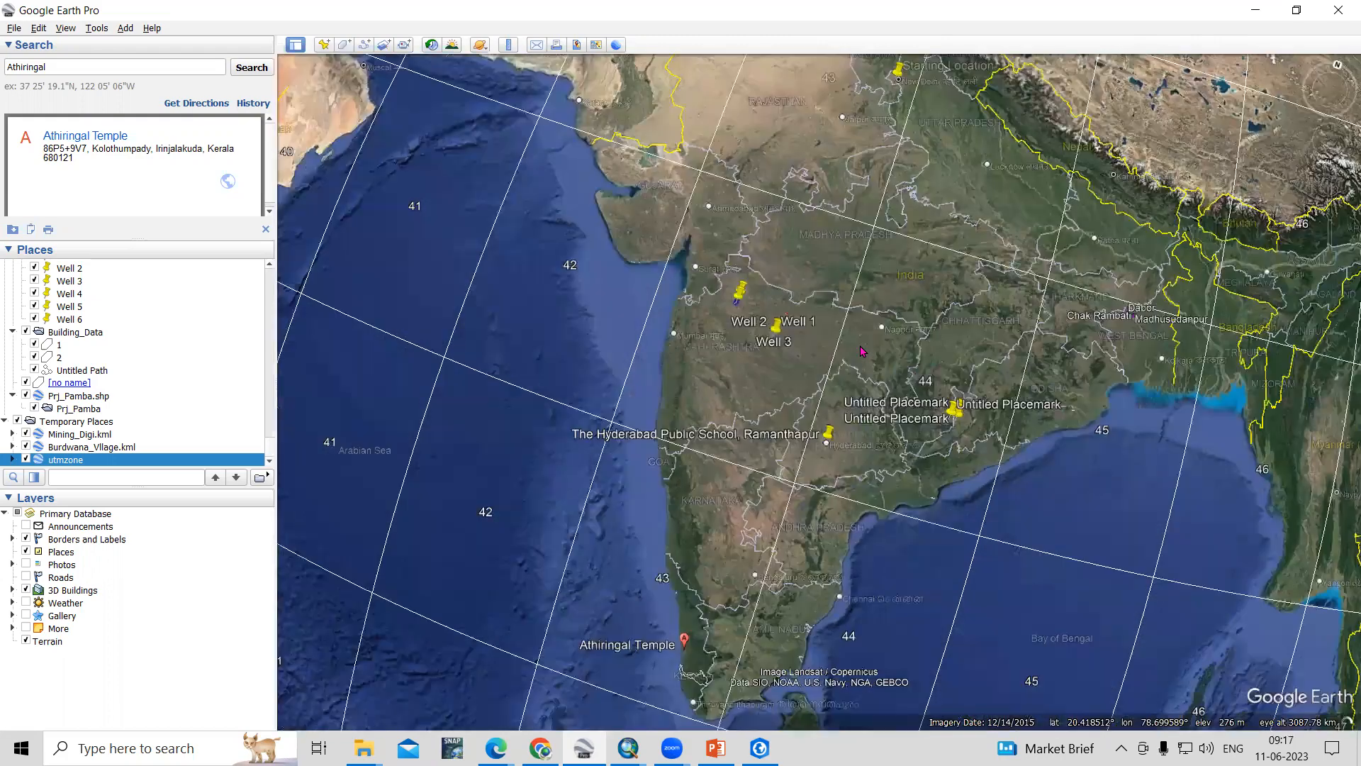
Switch to ArcGIS Pro and examine the Georef.tif toposheet for a place name that can be located in Google Earth.
key(alt+Tab)
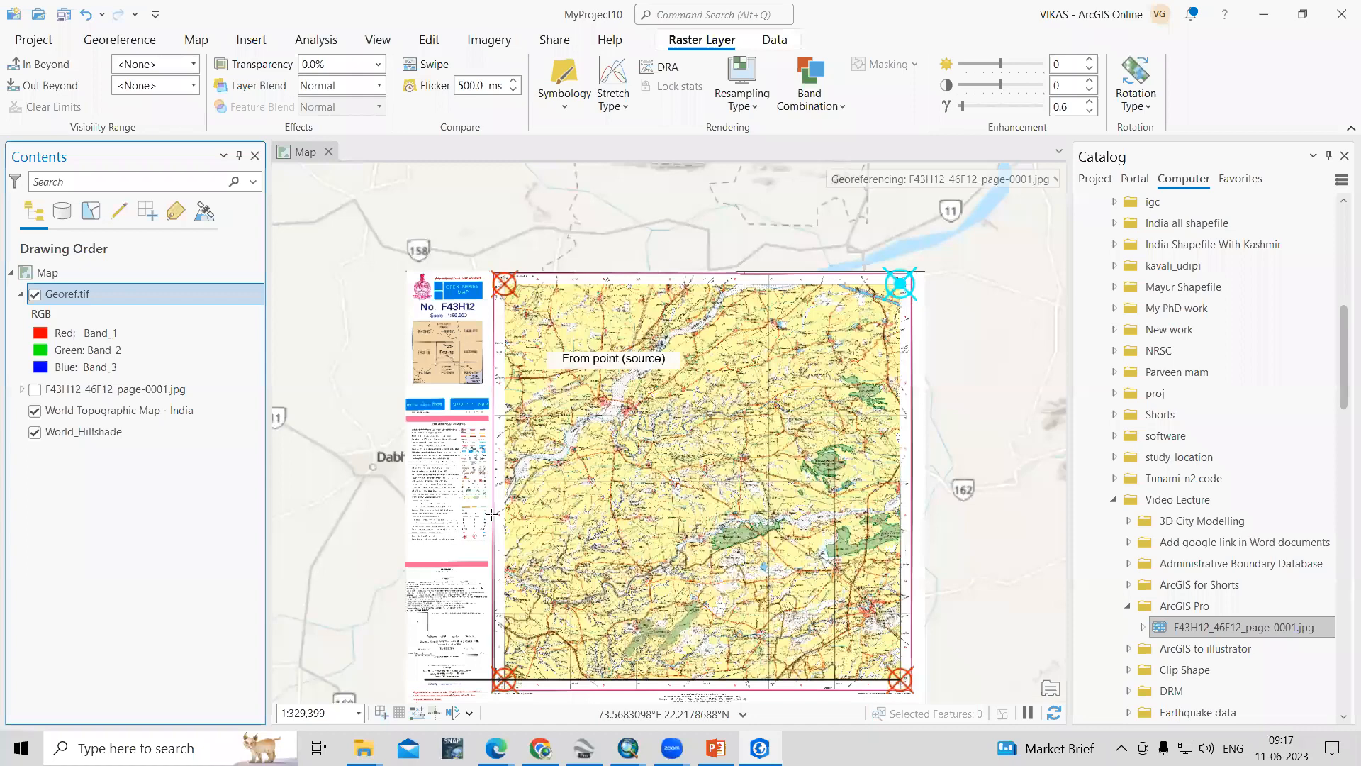
scroll(660, 383, up, 5)
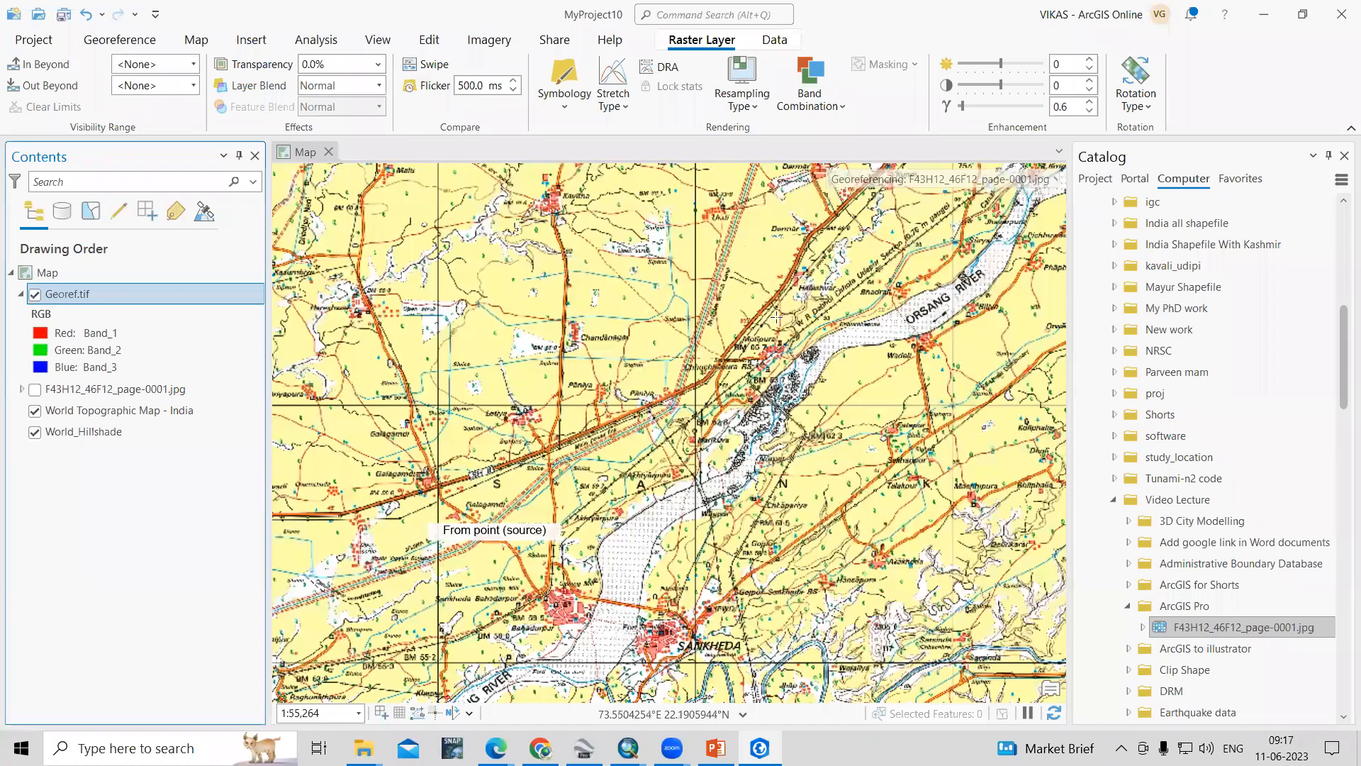
scroll(908, 383, down, 3)
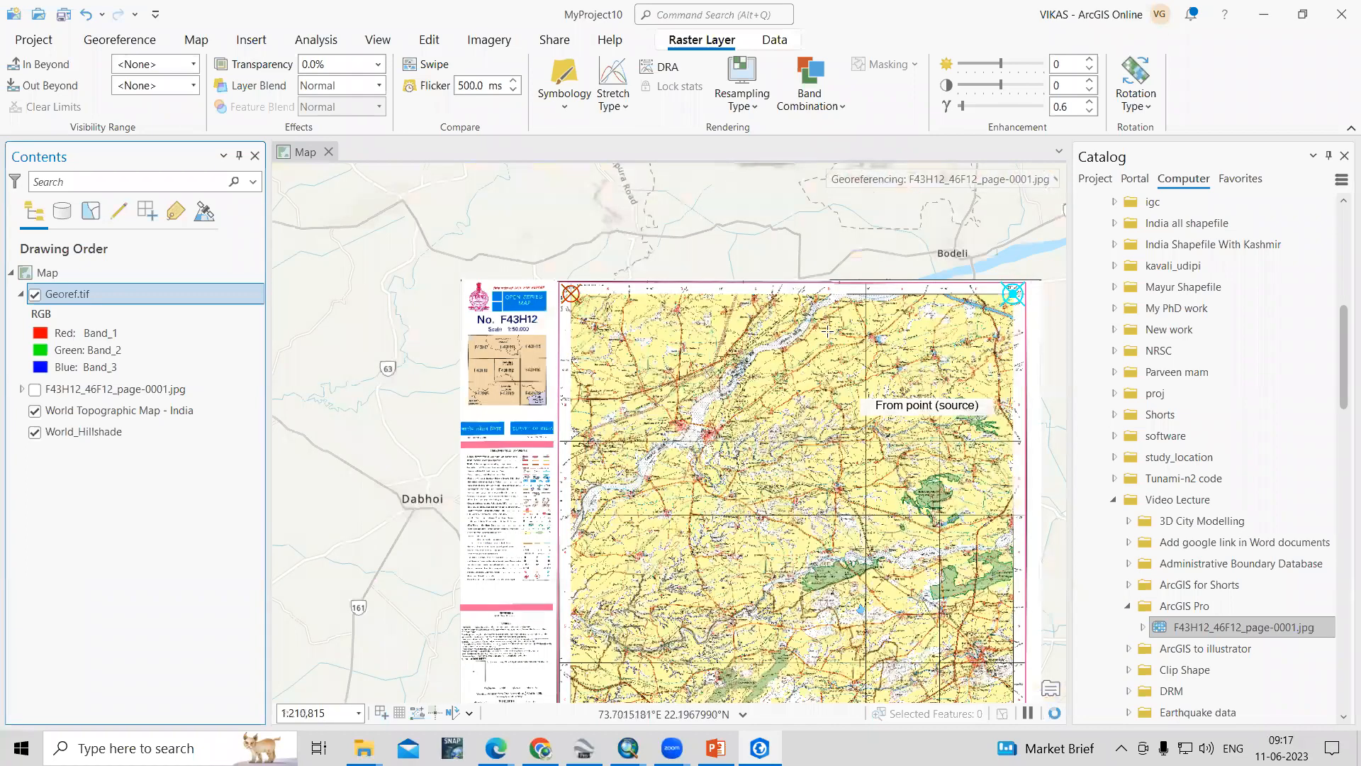
scroll(829, 331, up, 5)
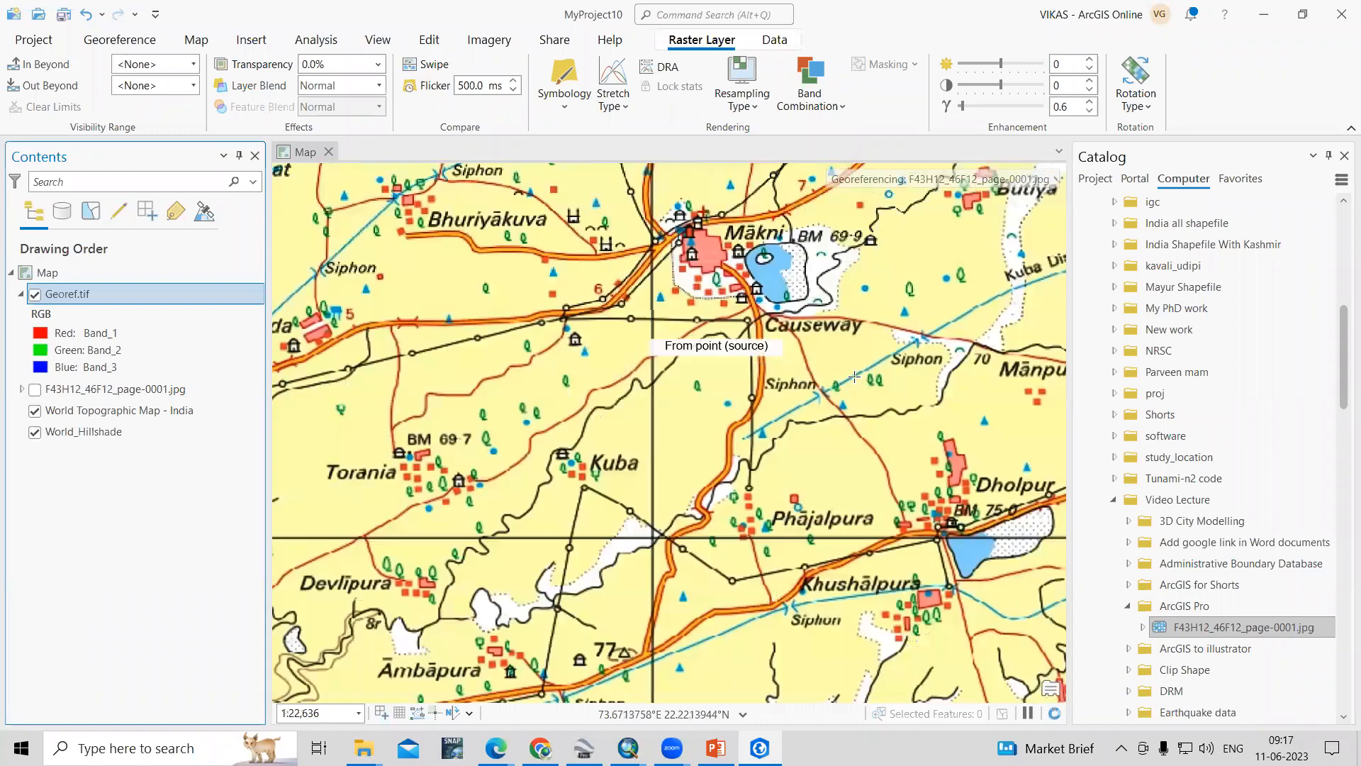
scroll(619, 490, down, 4)
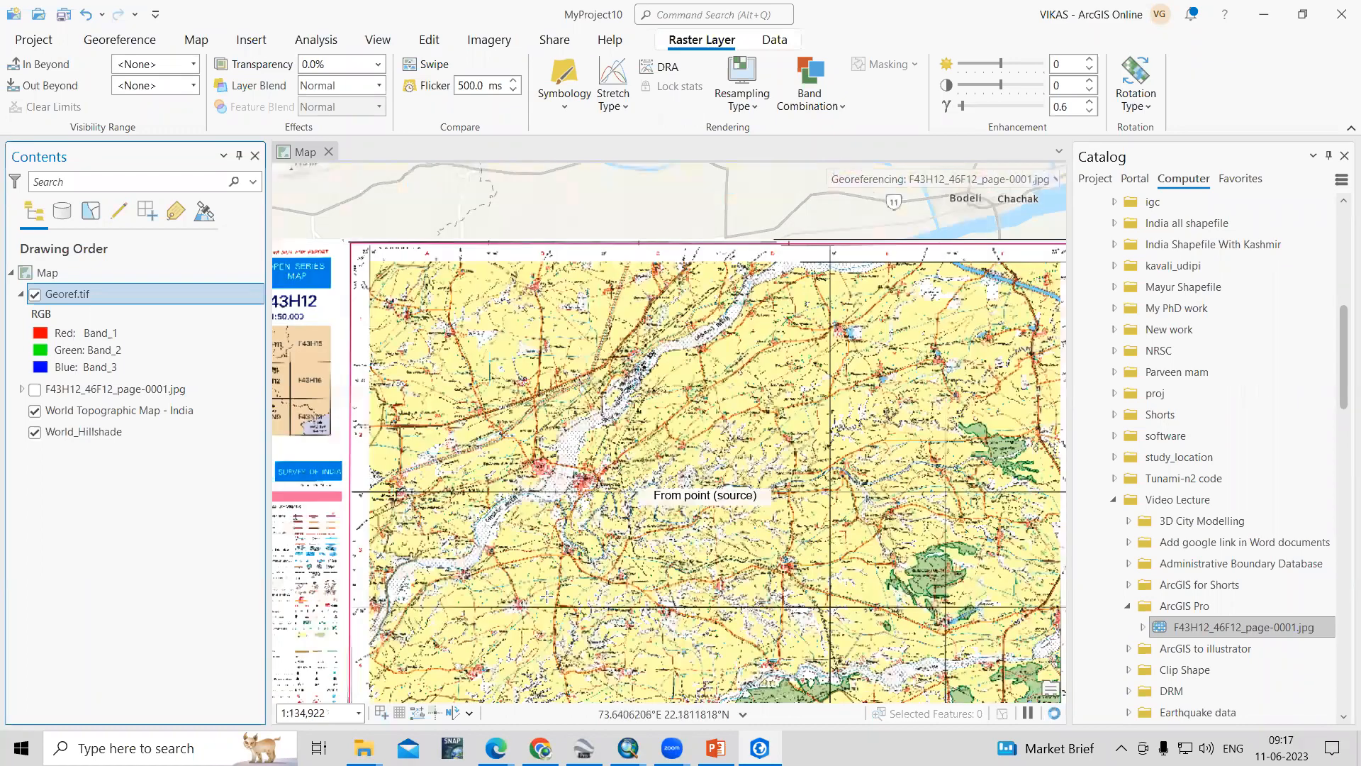
scroll(548, 590, up, 2)
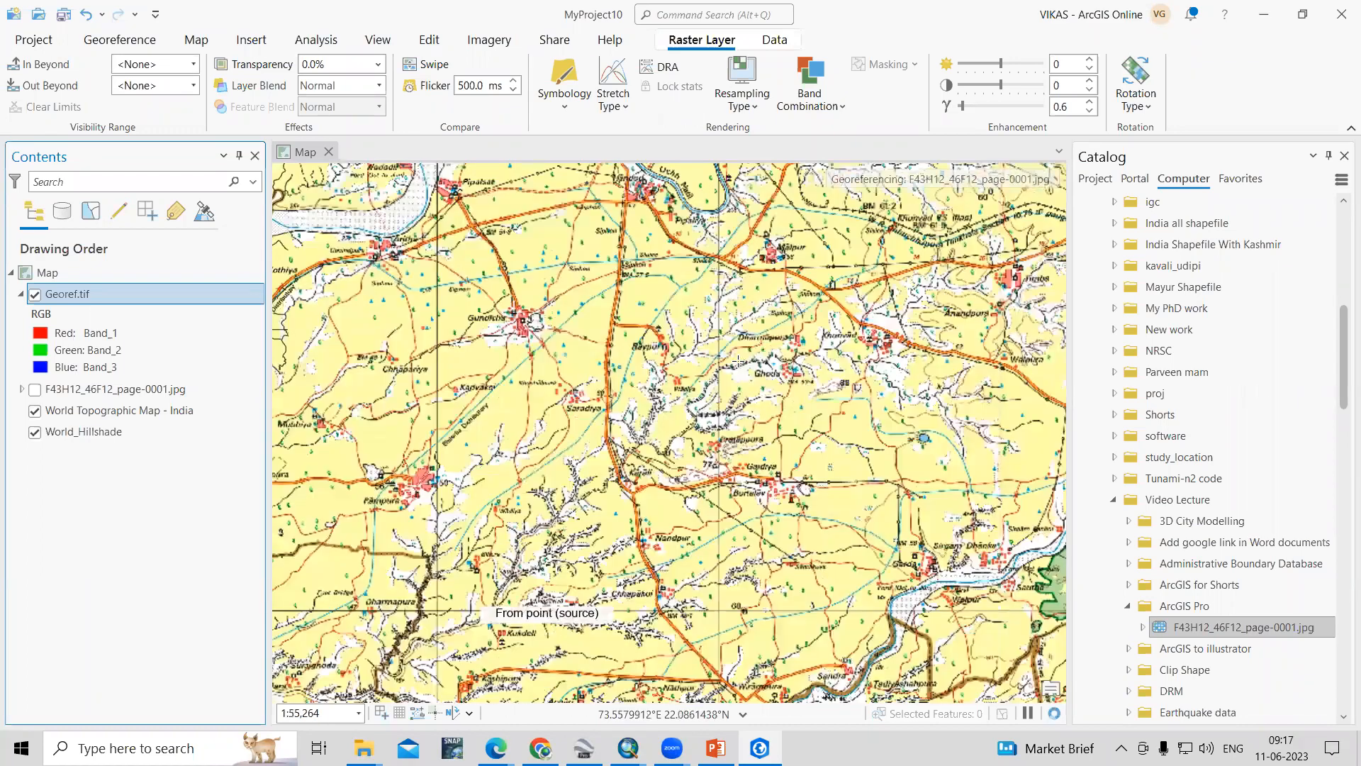
scroll(574, 619, down, 2)
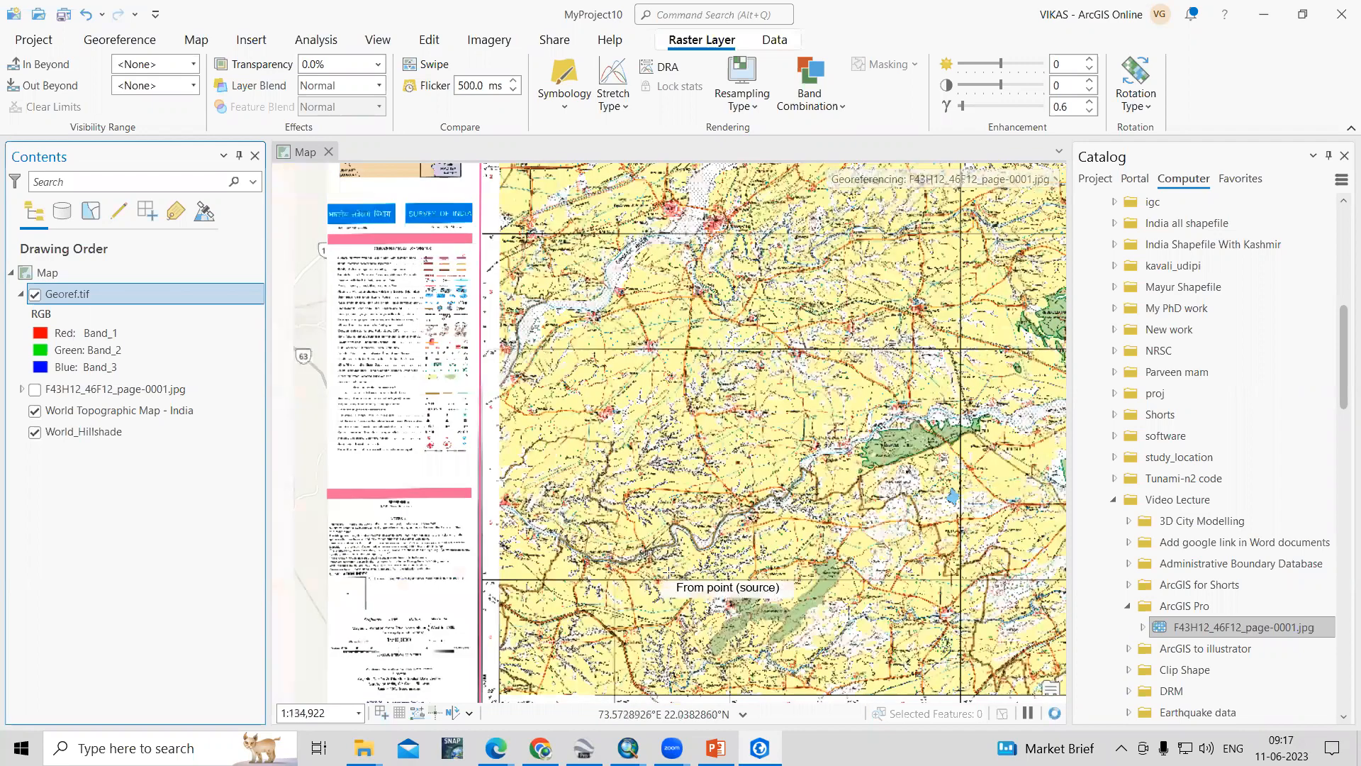
scroll(858, 547, up, 4)
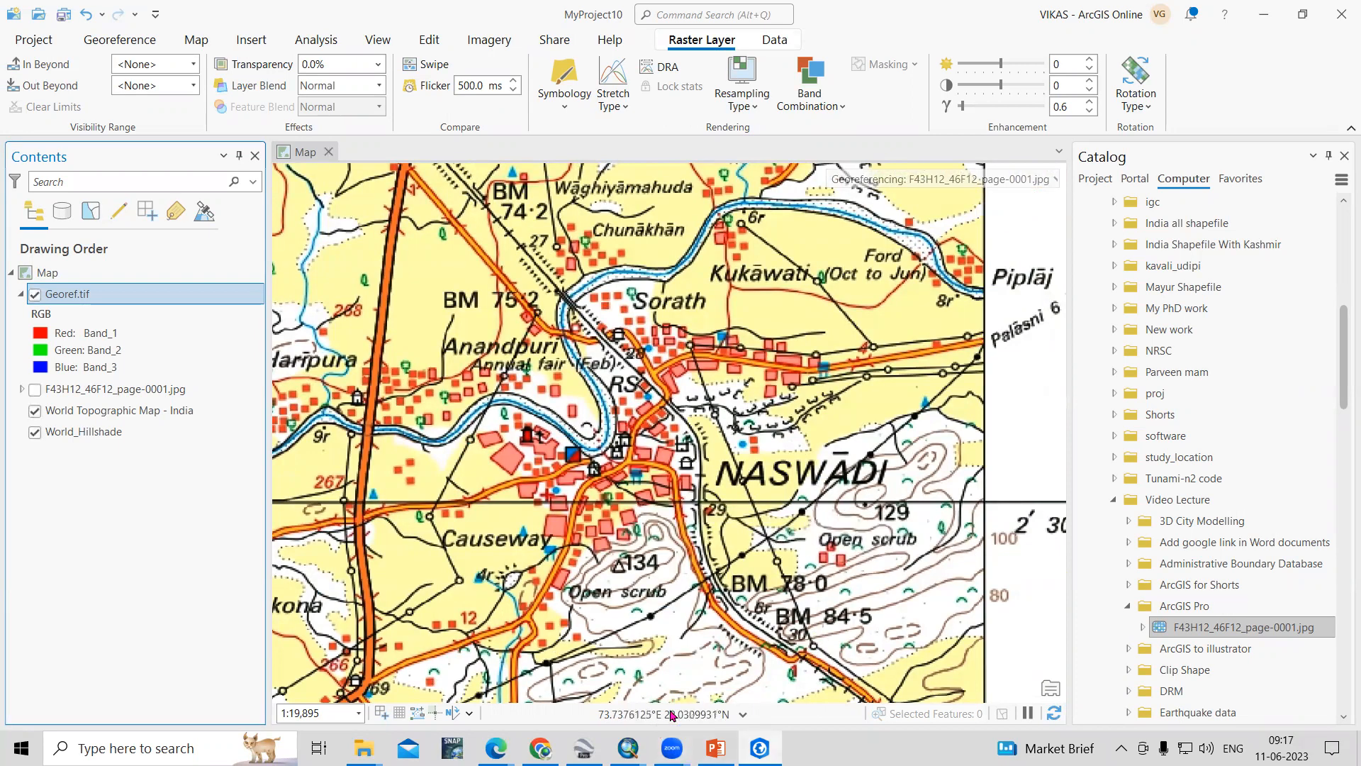
Switch to Google Earth Pro, search for Naswadi, Gujarat and examine the town's surroundings.
click(584, 748)
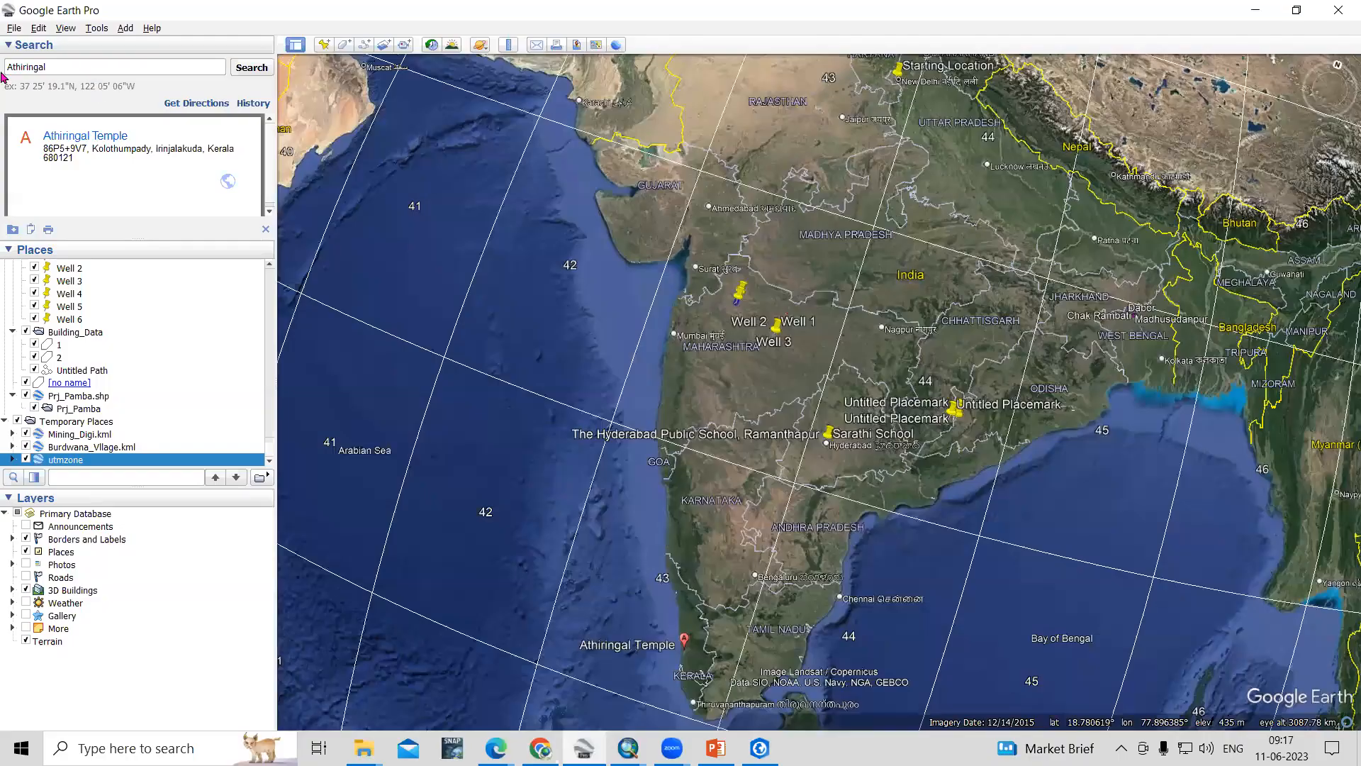
text(Naswadi)
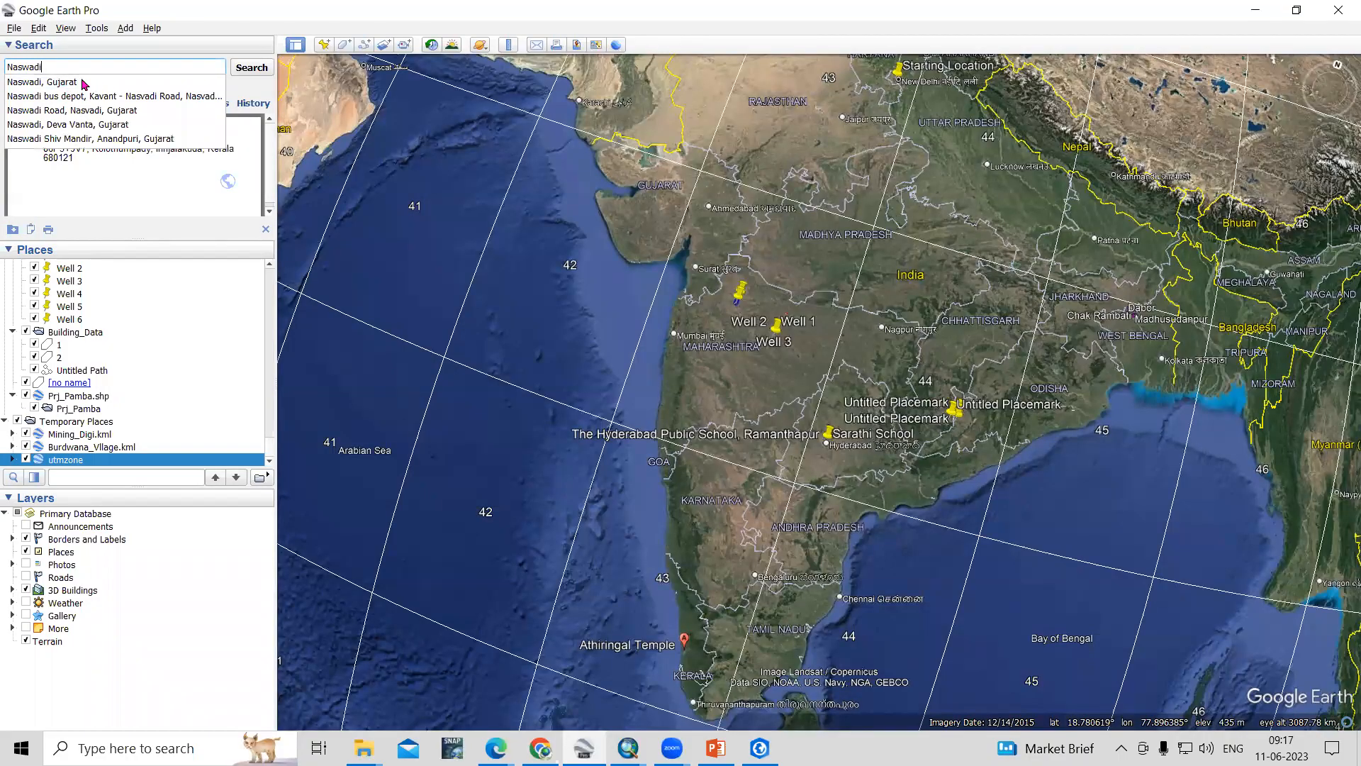
click(82, 82)
click(243, 70)
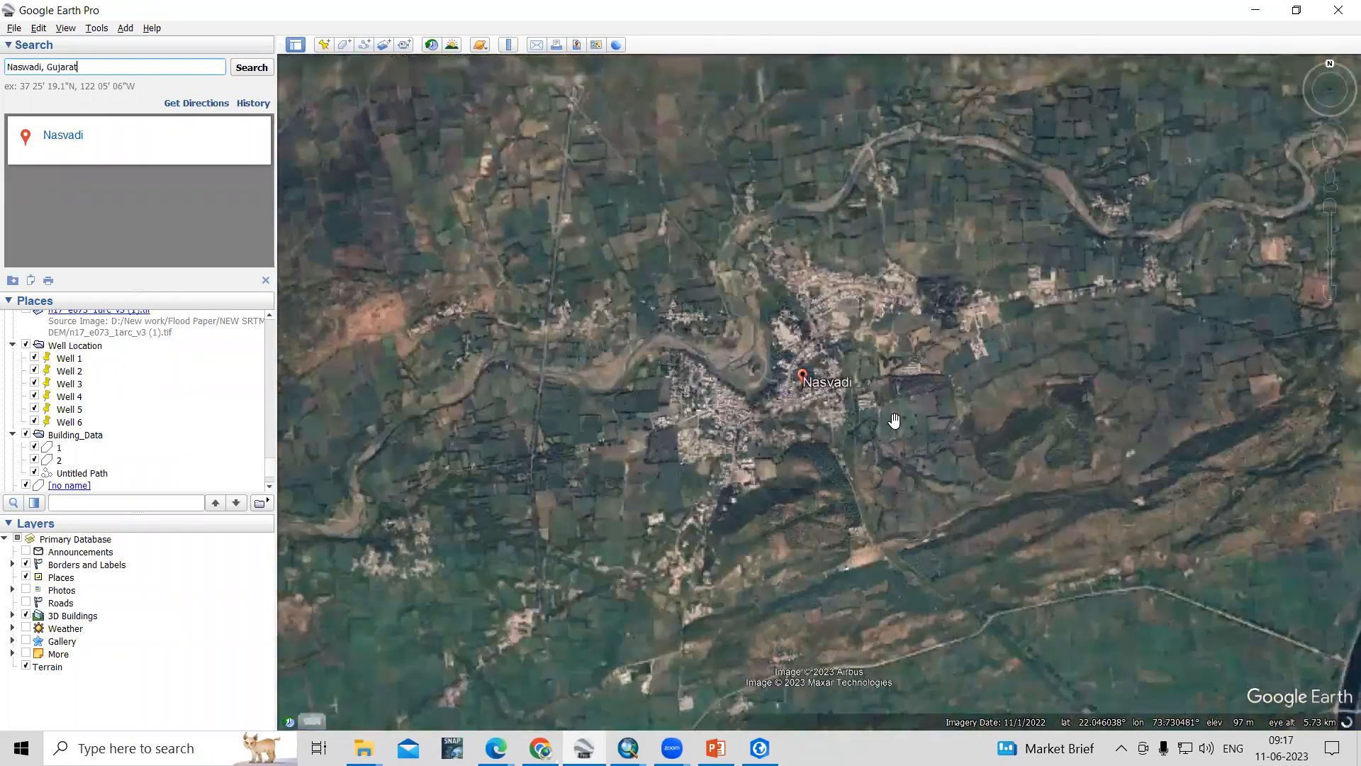
scroll(894, 421, down, 5)
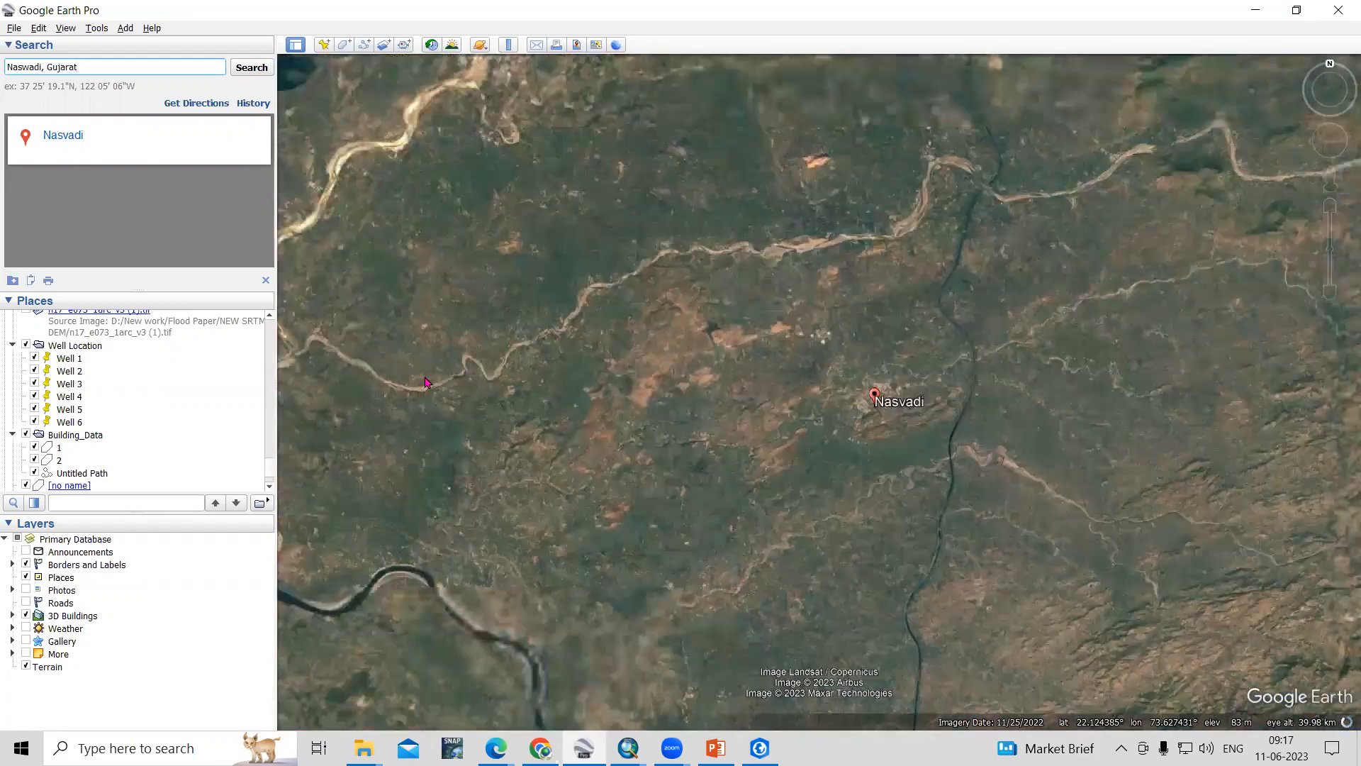
Switch to ArcGIS Pro and examine the Georef.tif toposheet around Sankheda and Naswadi for comparison with Google Earth.
click(762, 748)
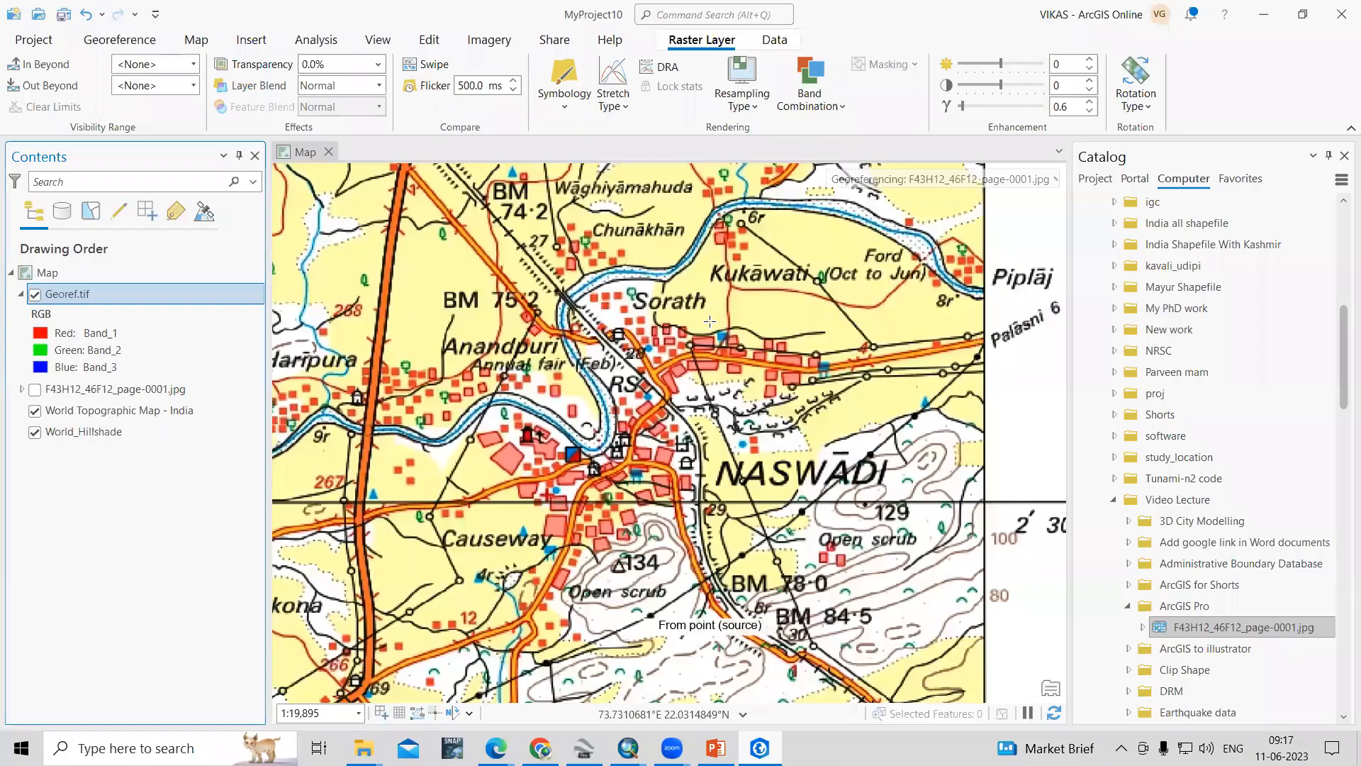
scroll(625, 389, down, 4)
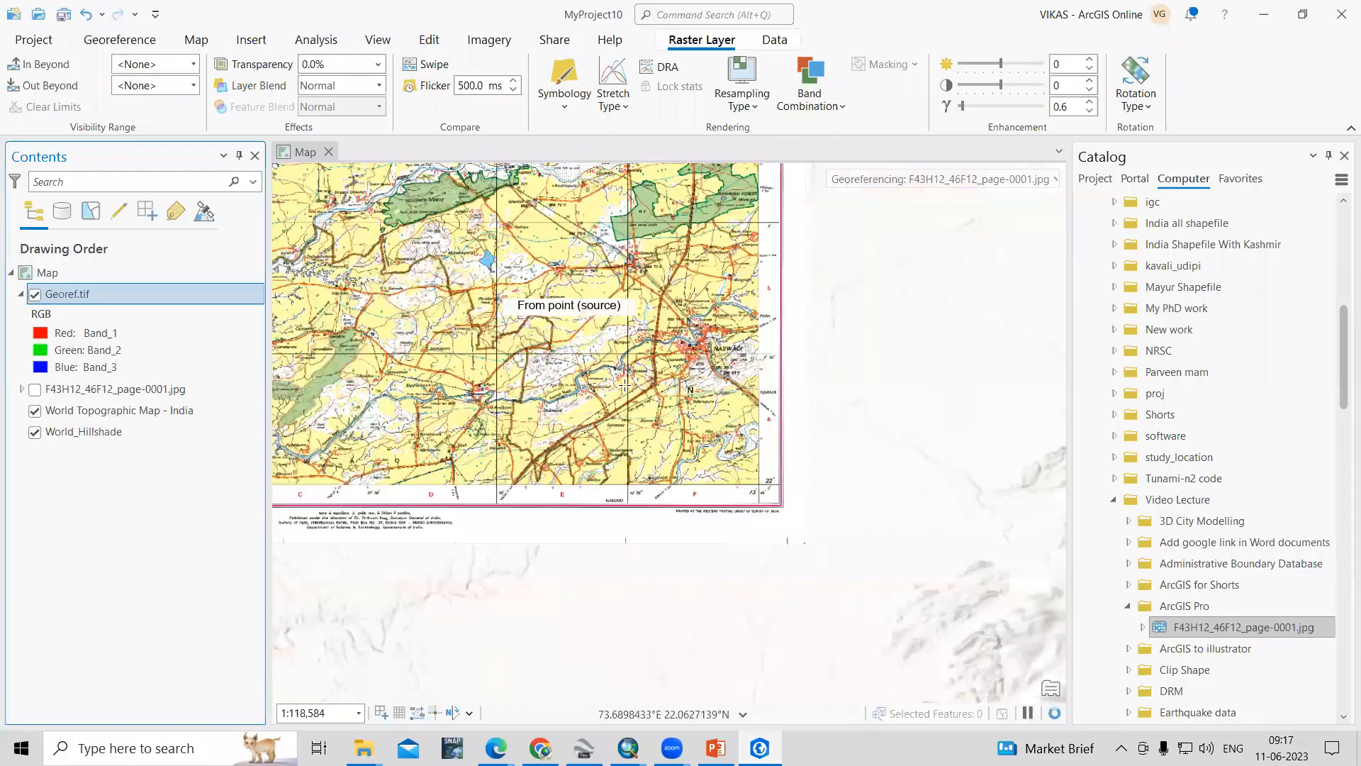
scroll(631, 282, down, 4)
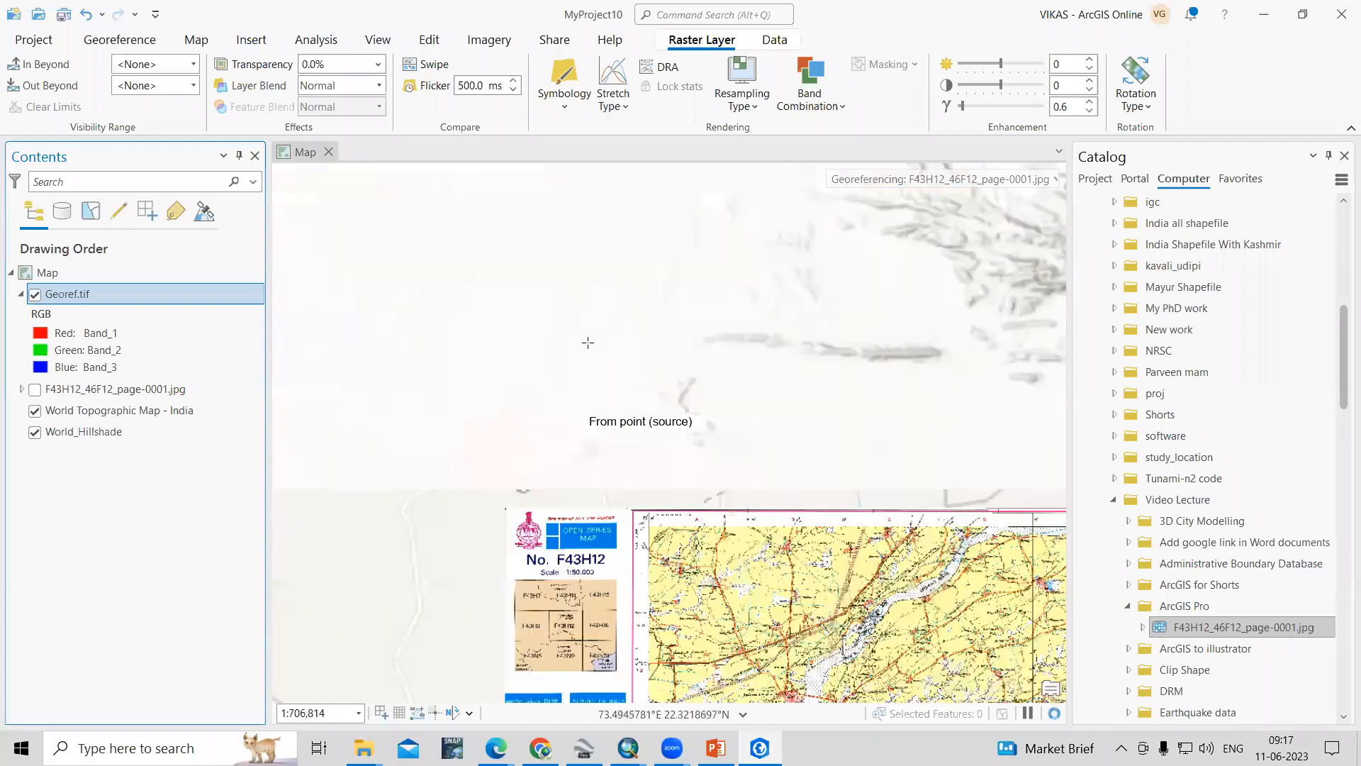
scroll(516, 373, up, 7)
scroll(795, 292, down, 2)
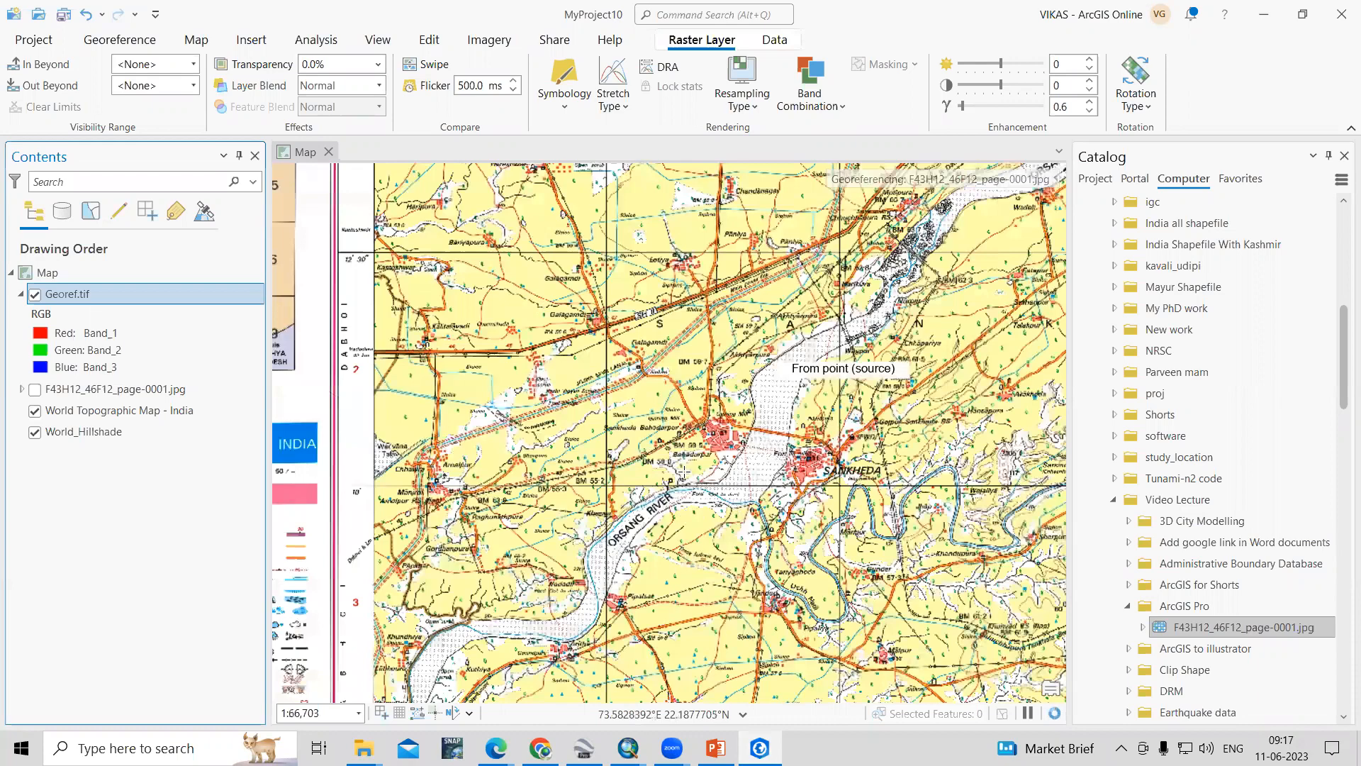
scroll(706, 423, down, 3)
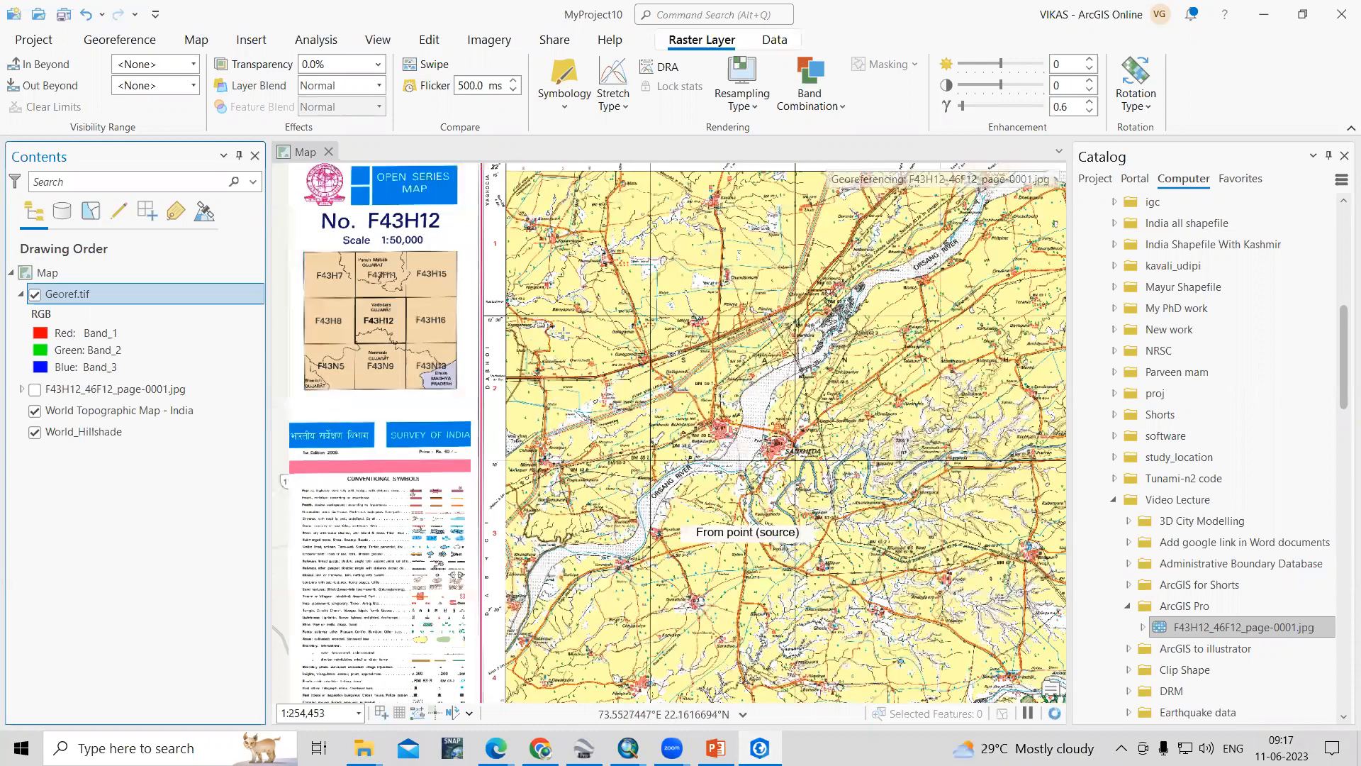
scroll(740, 501, up, 2)
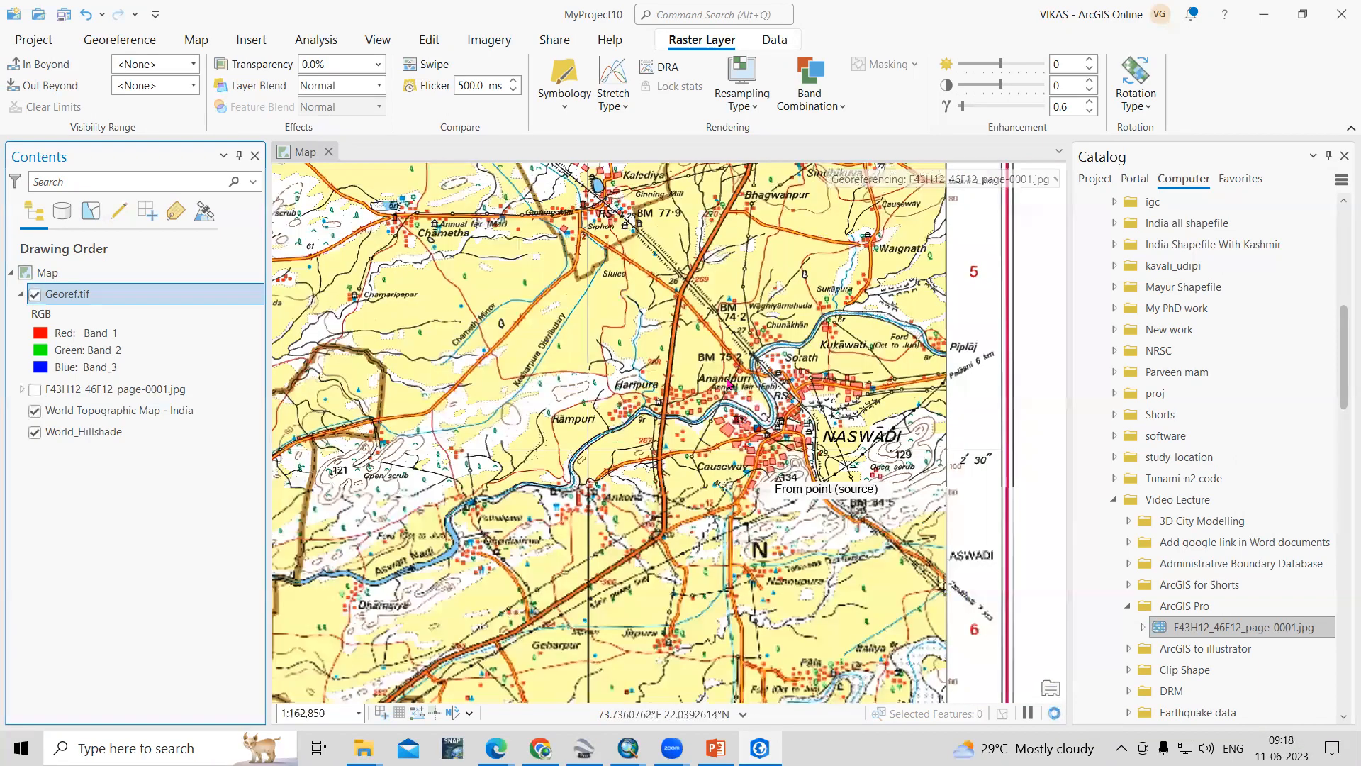
Switch to Google Earth Pro and check which UTM zone the Nasvadi location falls in.
key(alt+Tab)
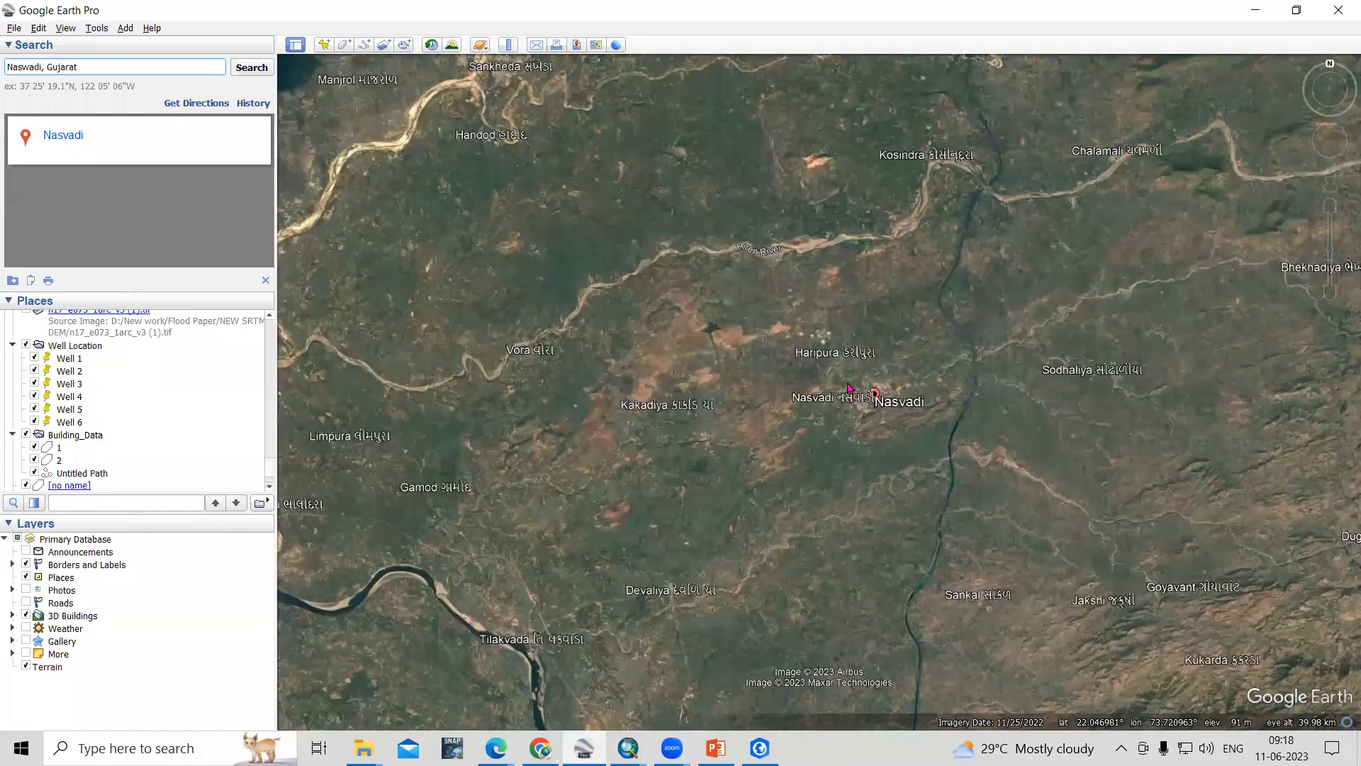
scroll(730, 344, down, 3)
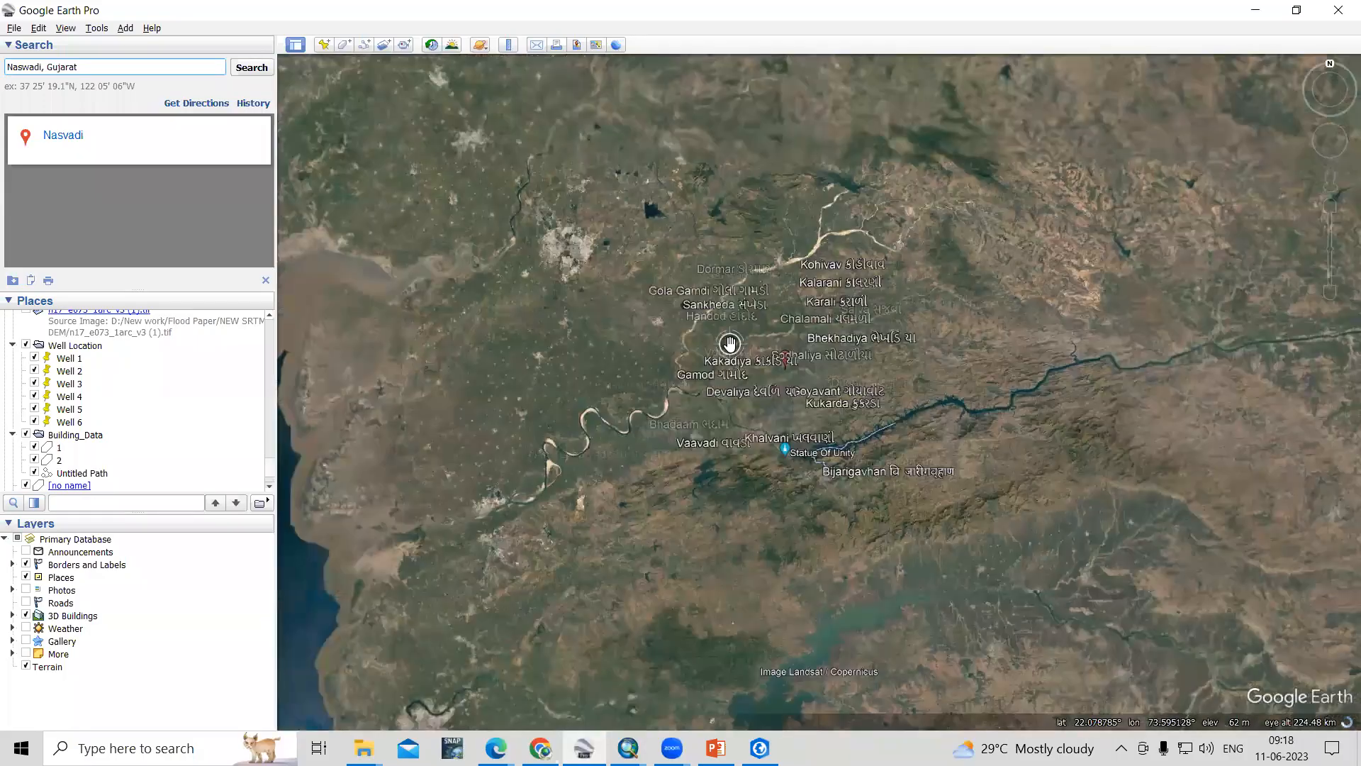
scroll(729, 344, down, 3)
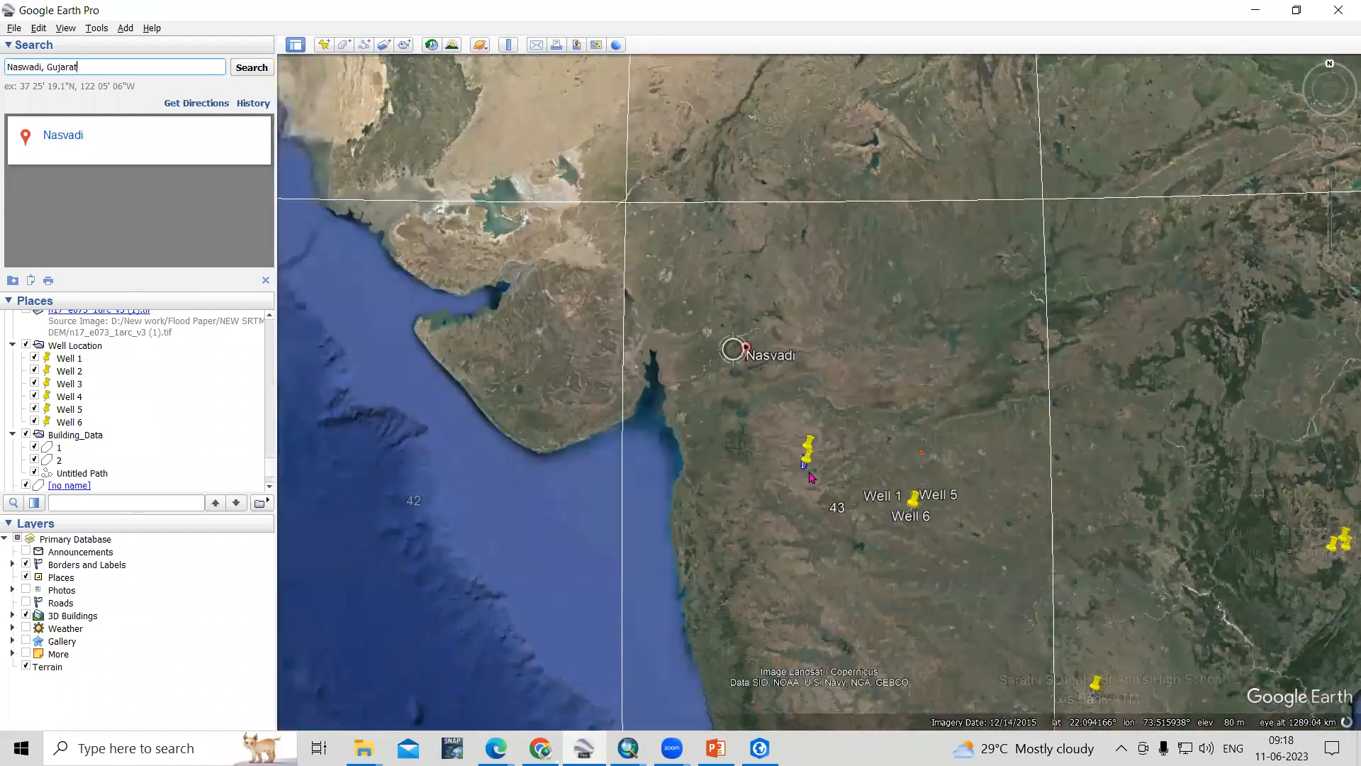
scroll(808, 489, down, 2)
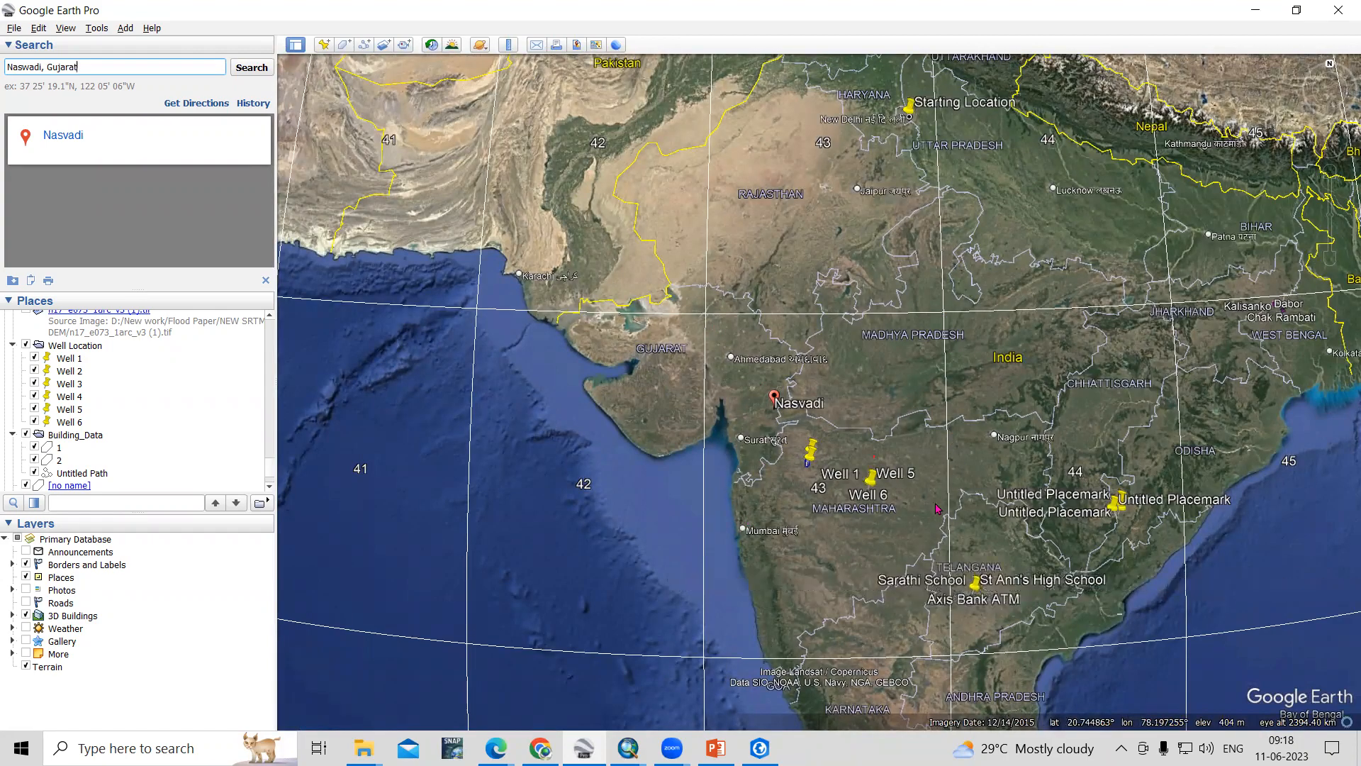
Switch to ArcGIS Pro and open the raster export settings for the Georef.tif layer.
click(760, 748)
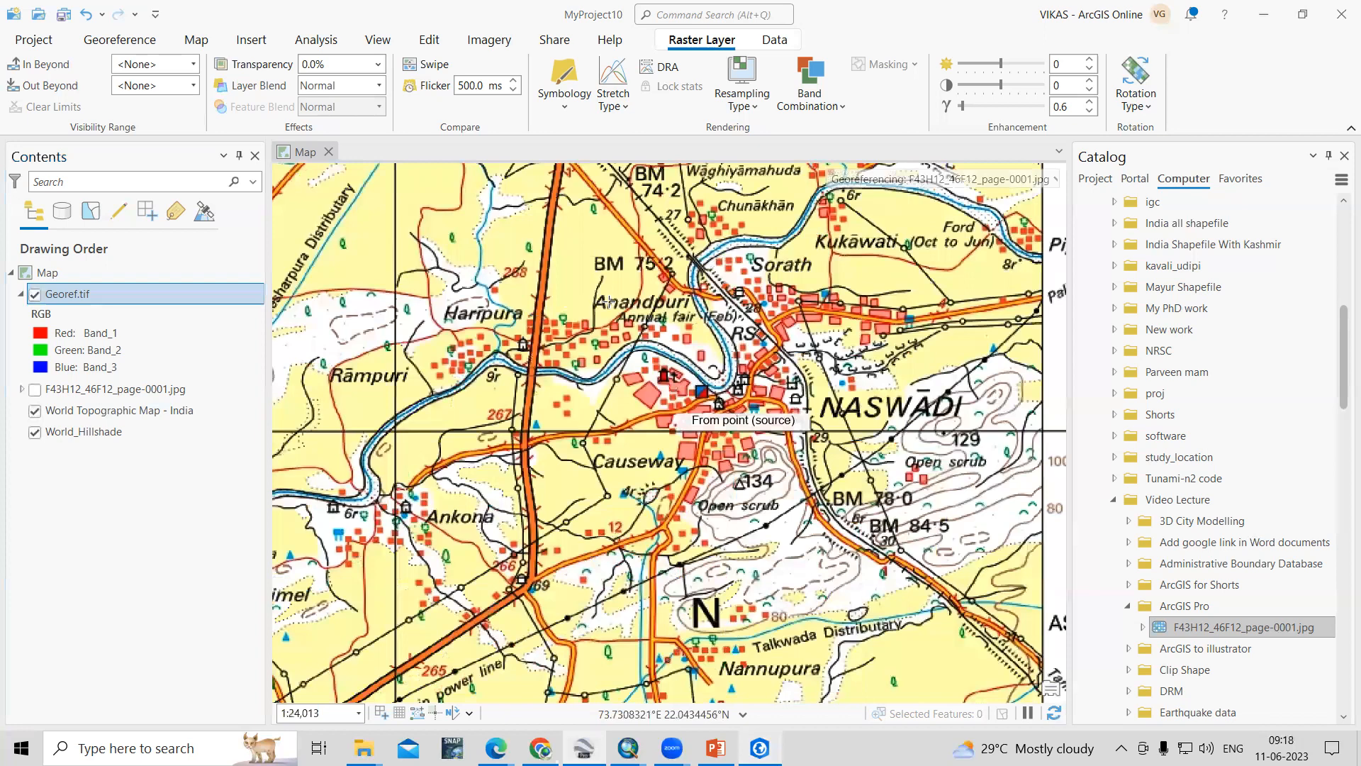
scroll(588, 324, down, 5)
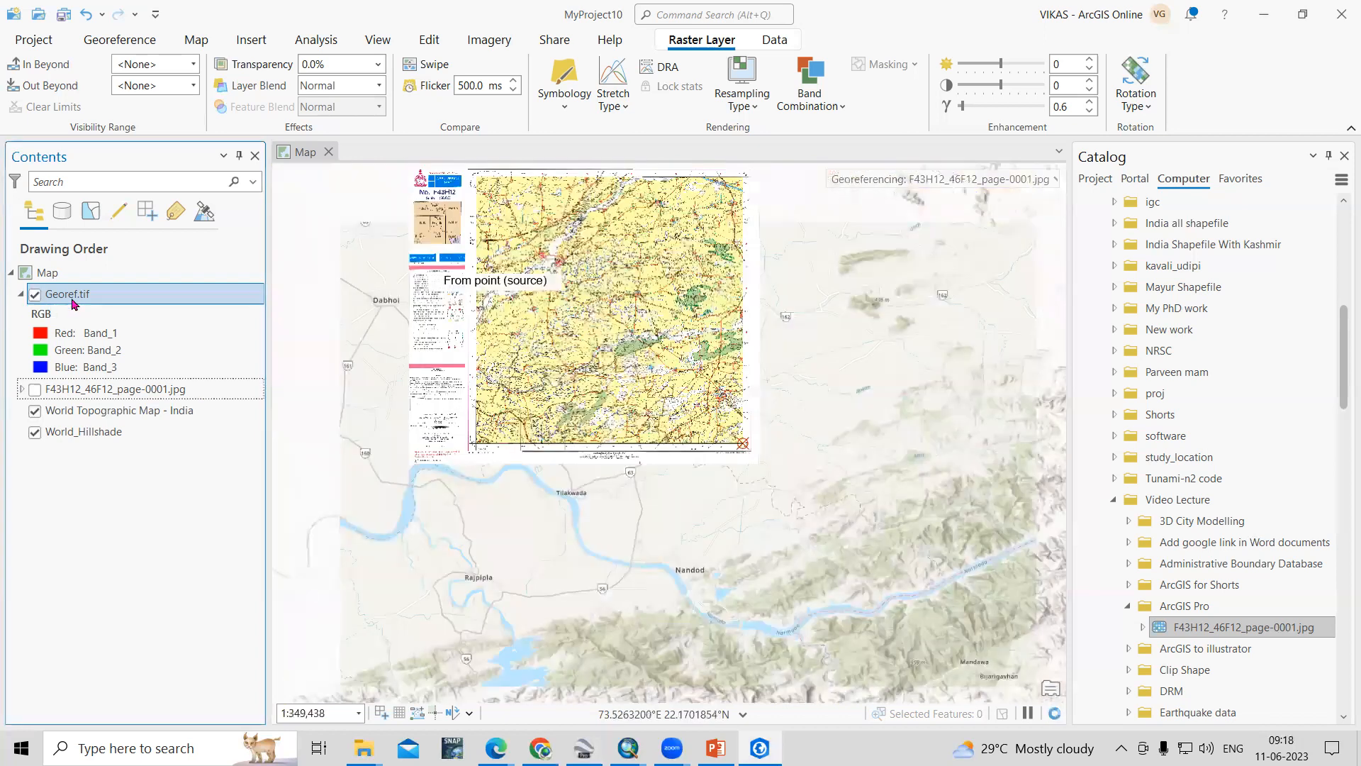
right_click(78, 296)
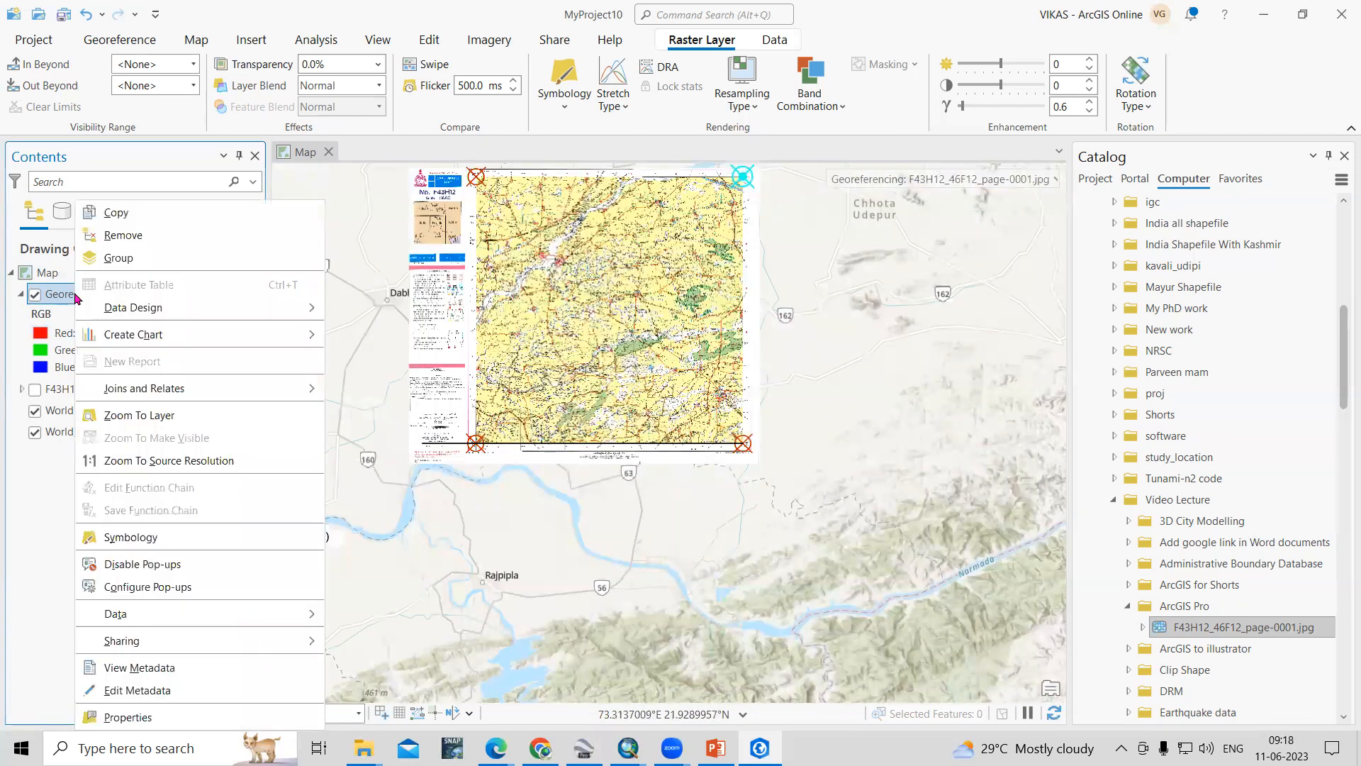
key(Up)
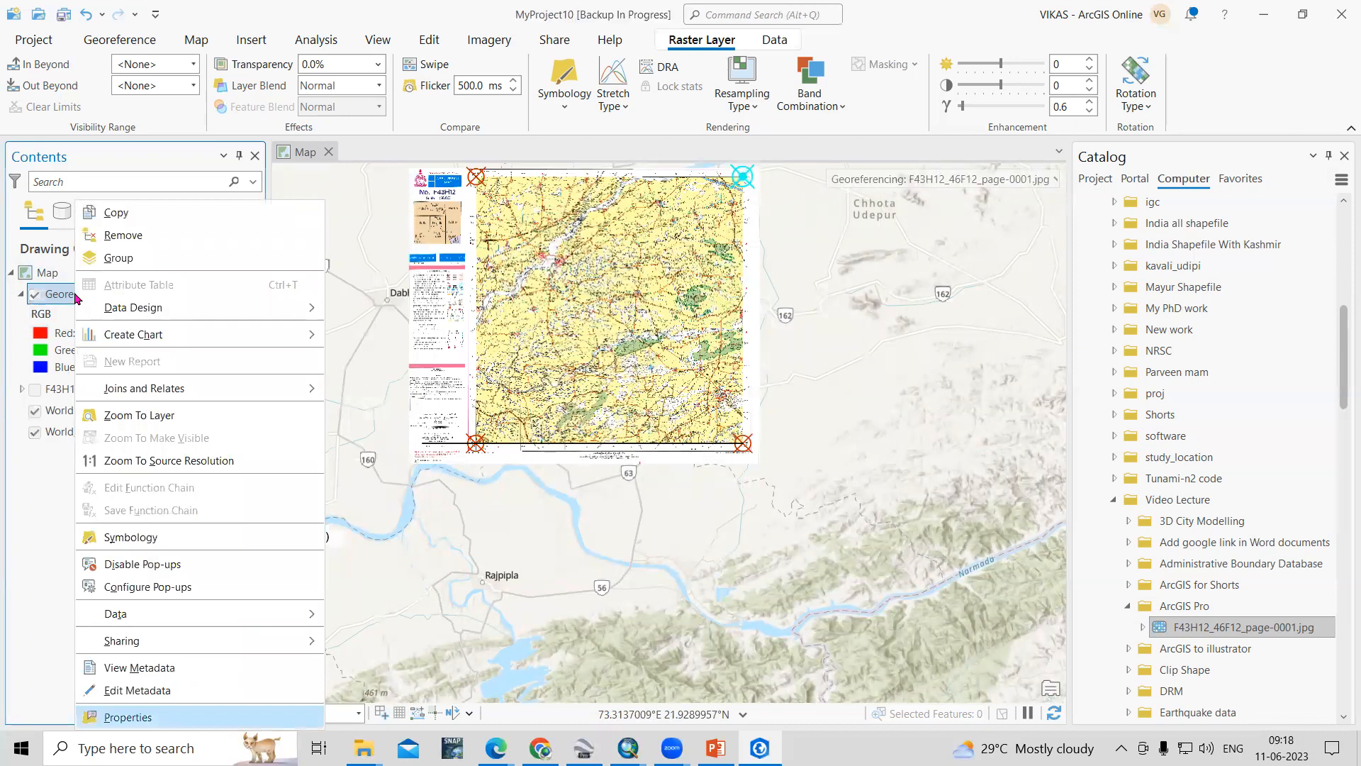
mouse_move(241, 622)
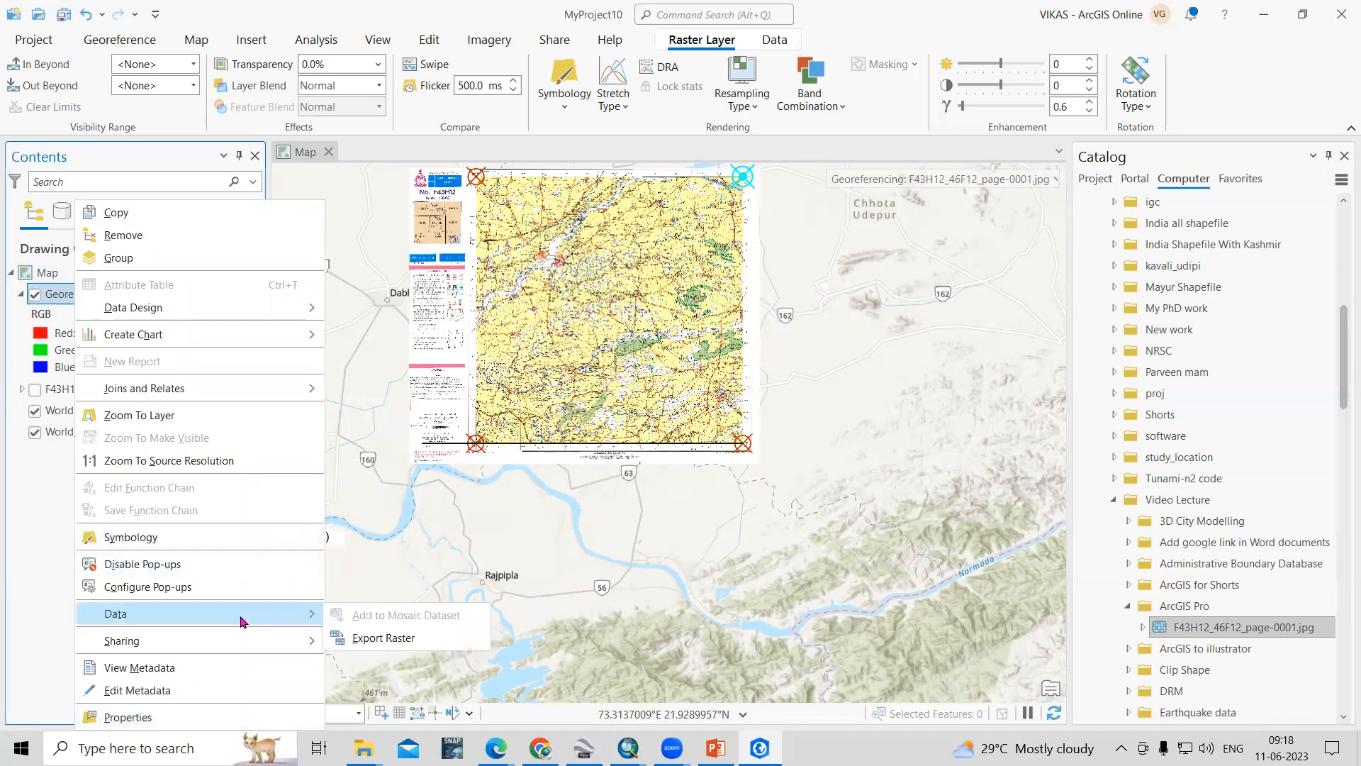
click(405, 643)
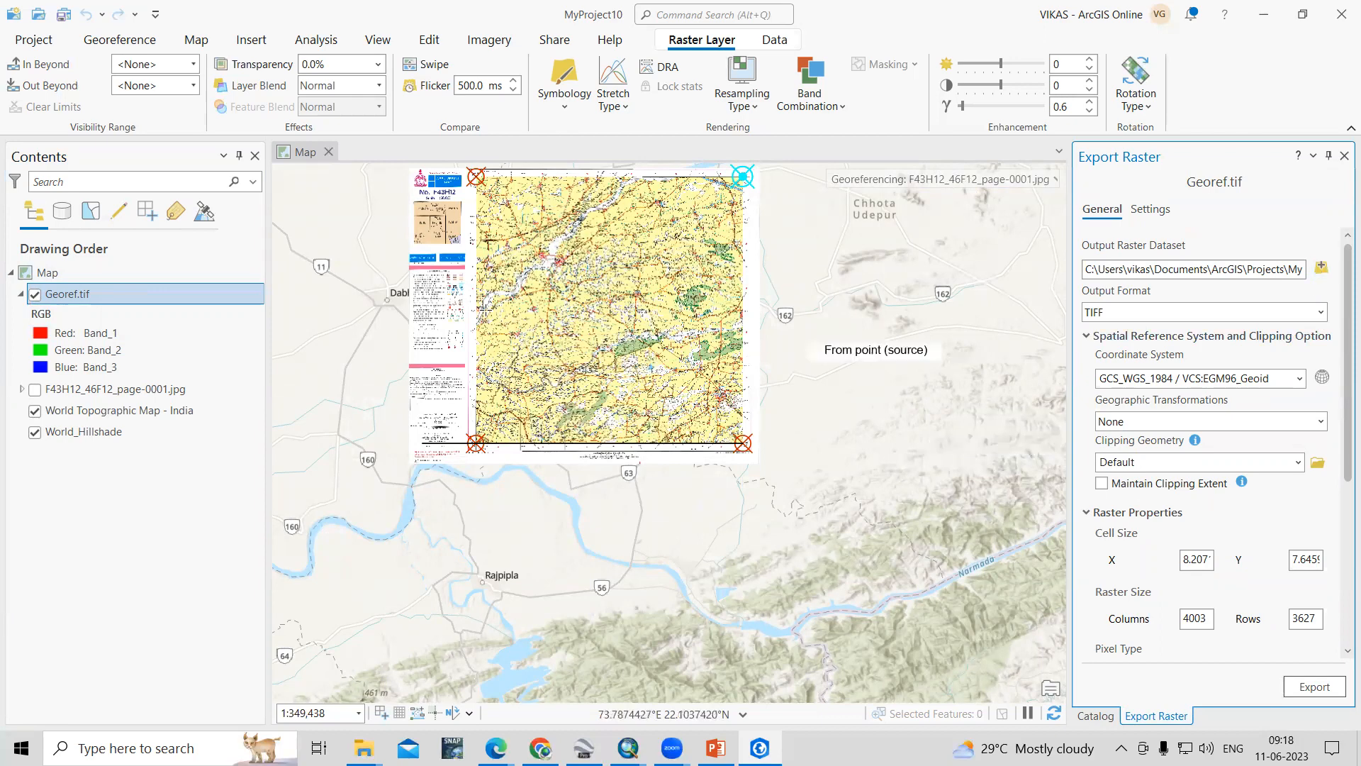
Set the export output to Prj_Topo in the Video Lecture\ArcGIS Pro folder, in TIFF format.
click(1321, 268)
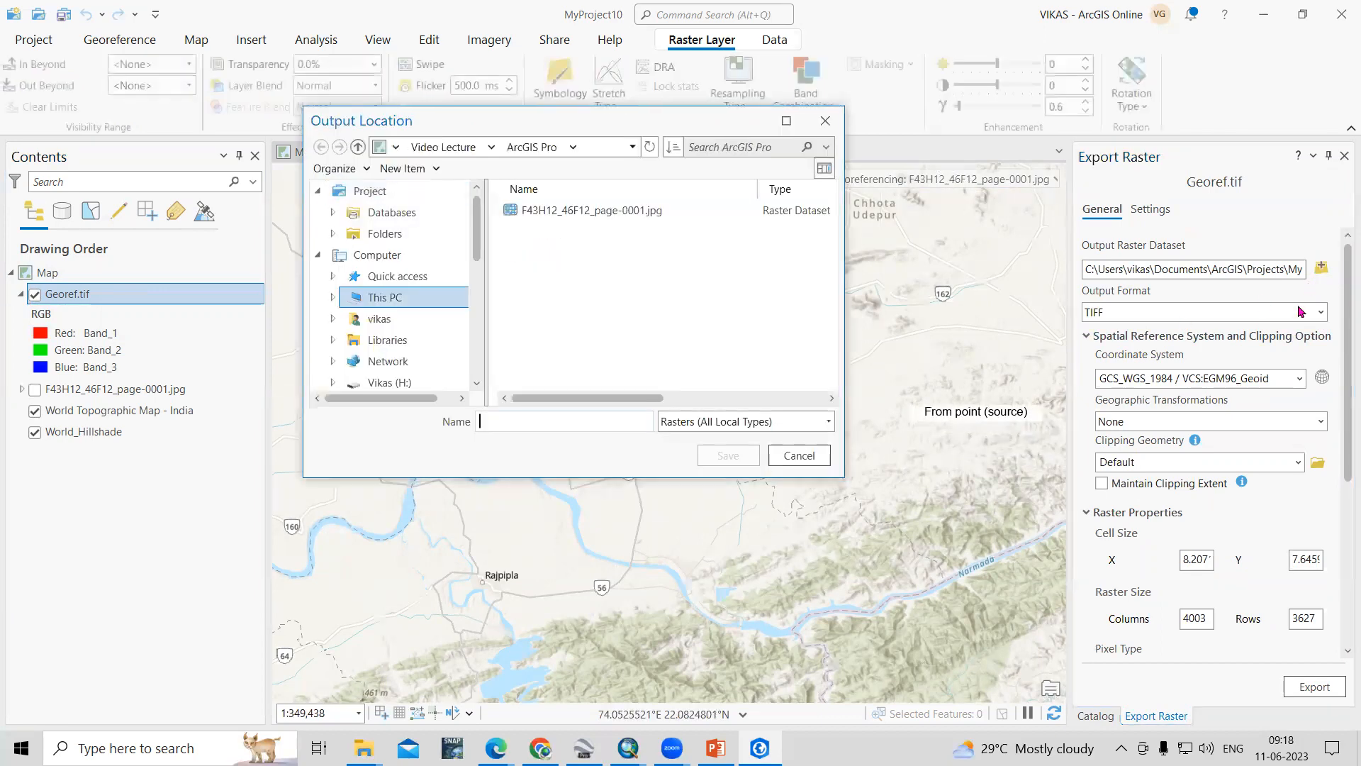
click(523, 419)
text(Prj_Topo)
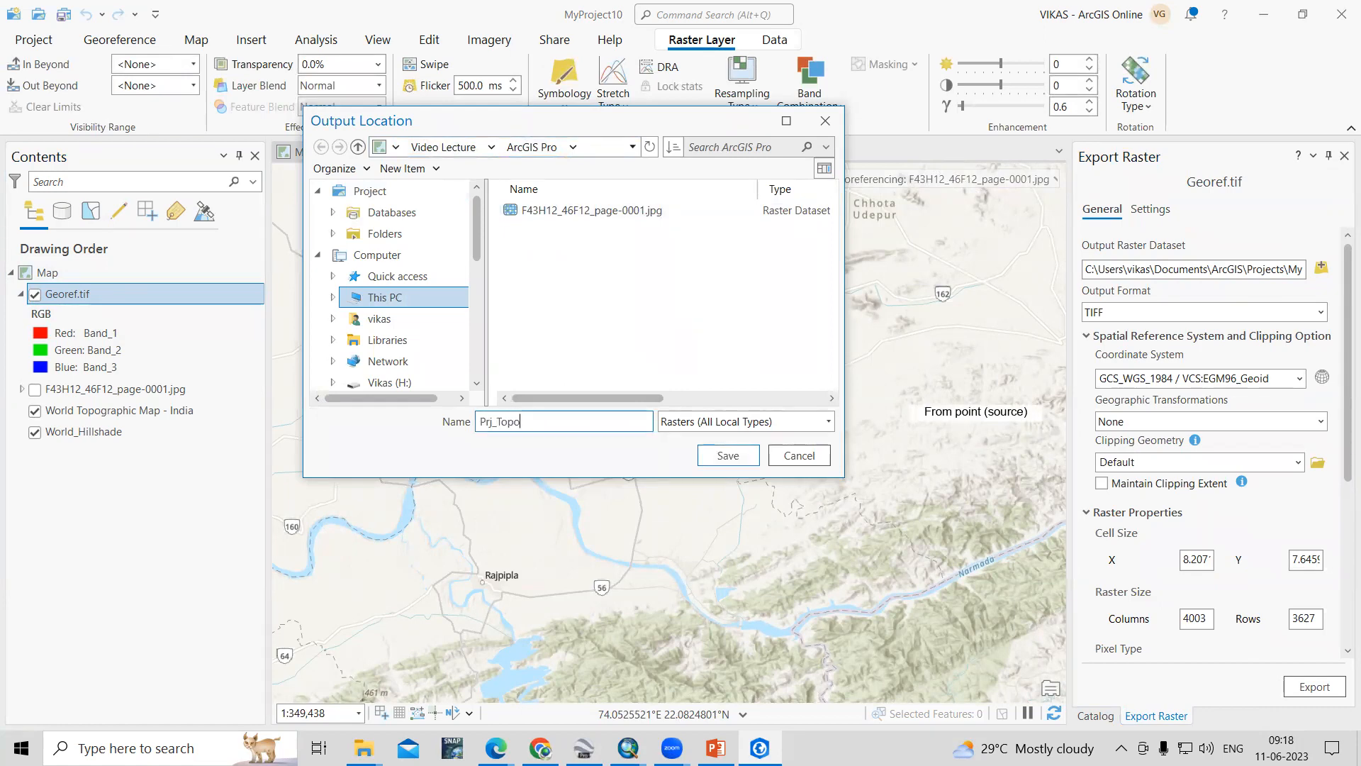
click(732, 457)
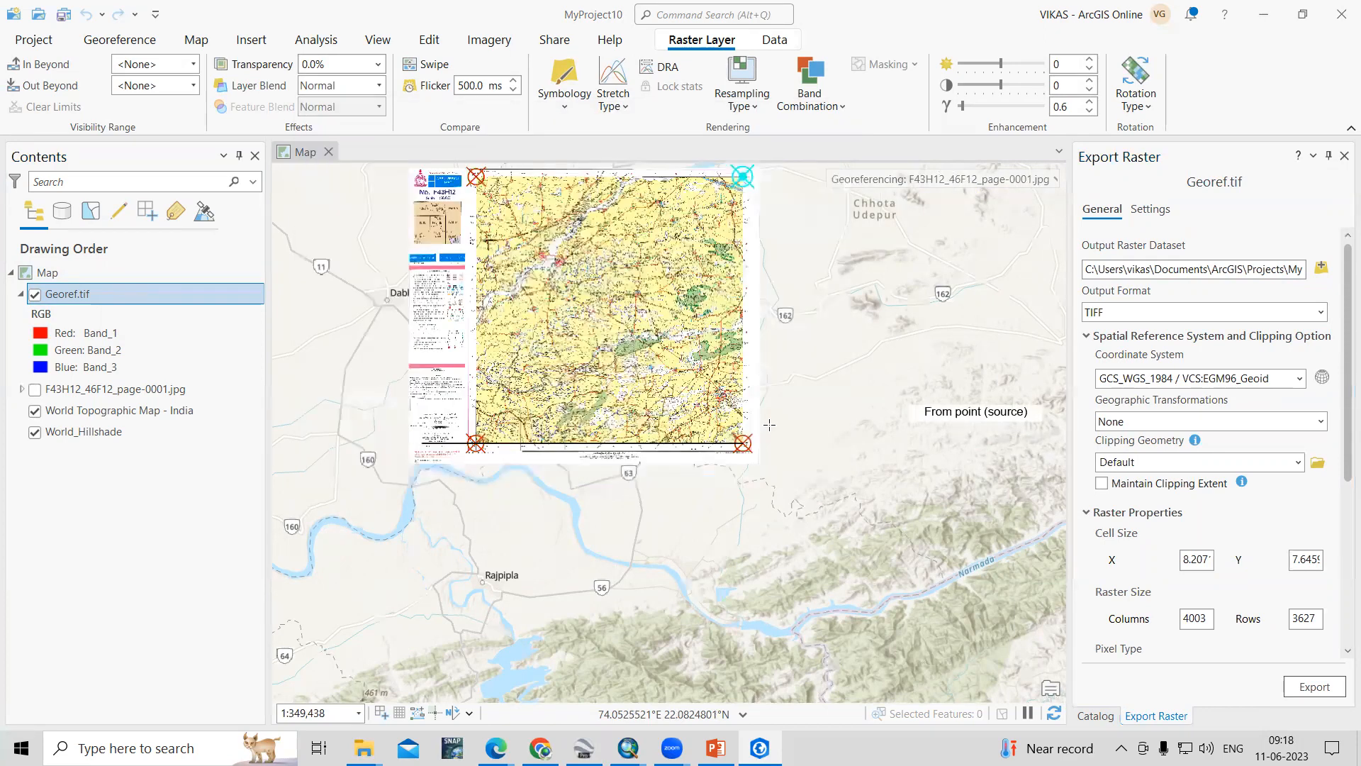
click(1322, 312)
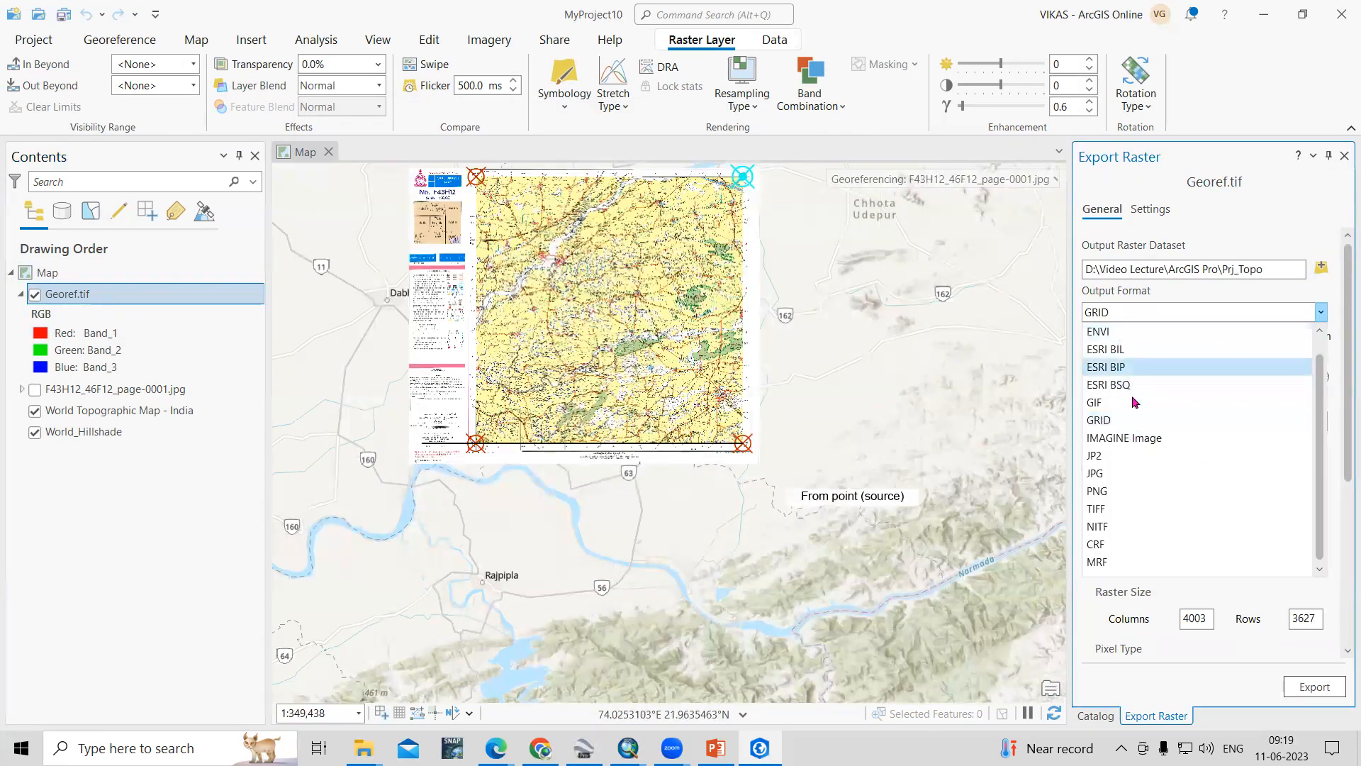
click(1125, 511)
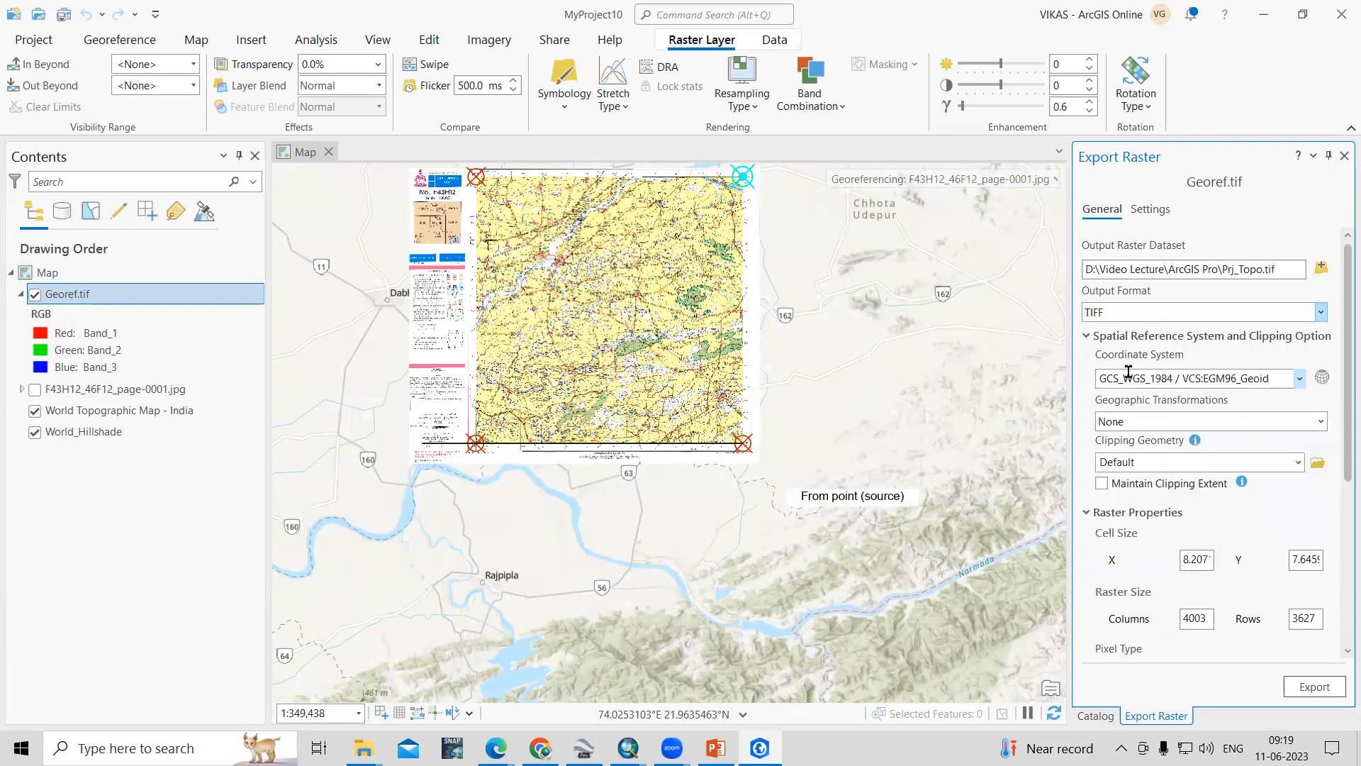
Set the export's coordinate system to the projected WGS 1984 UTM Zone 43N for the Northern Hemisphere.
click(1322, 378)
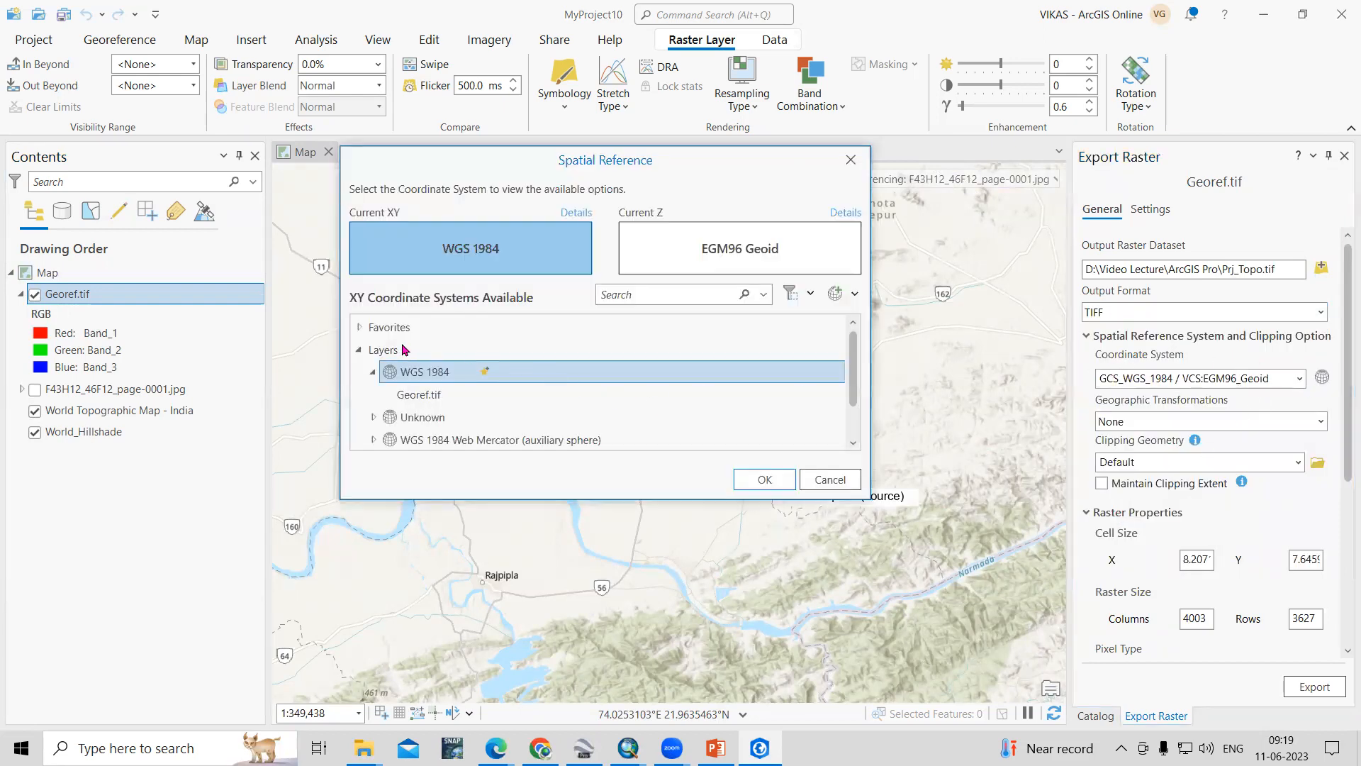
click(359, 349)
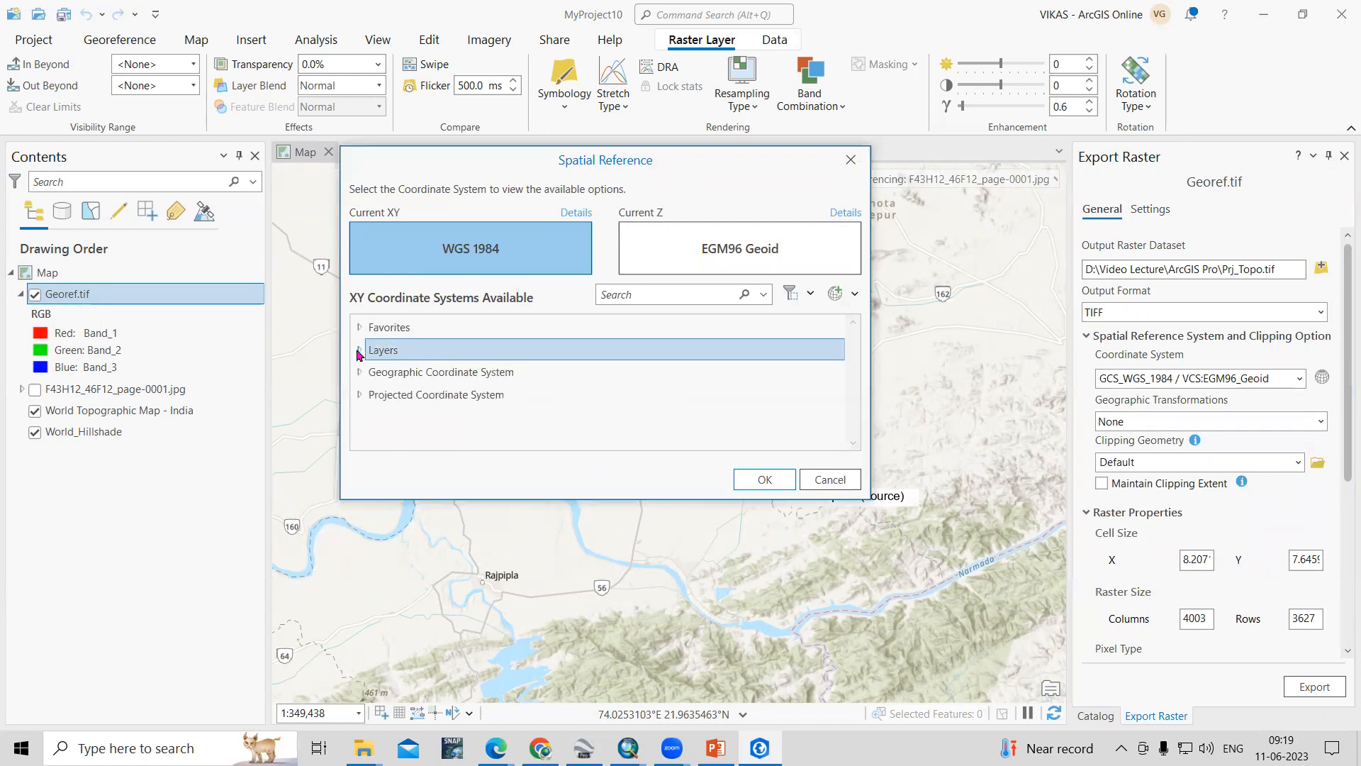
click(433, 373)
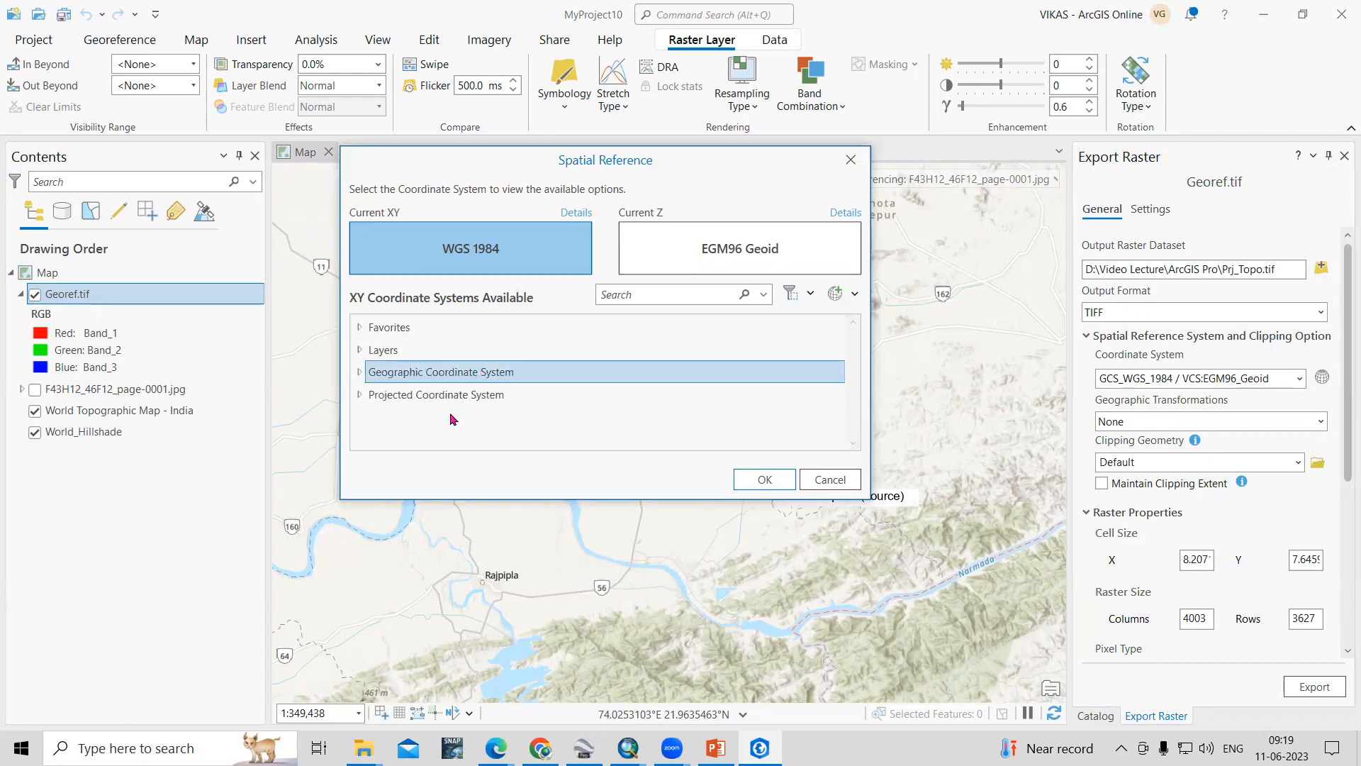
click(400, 399)
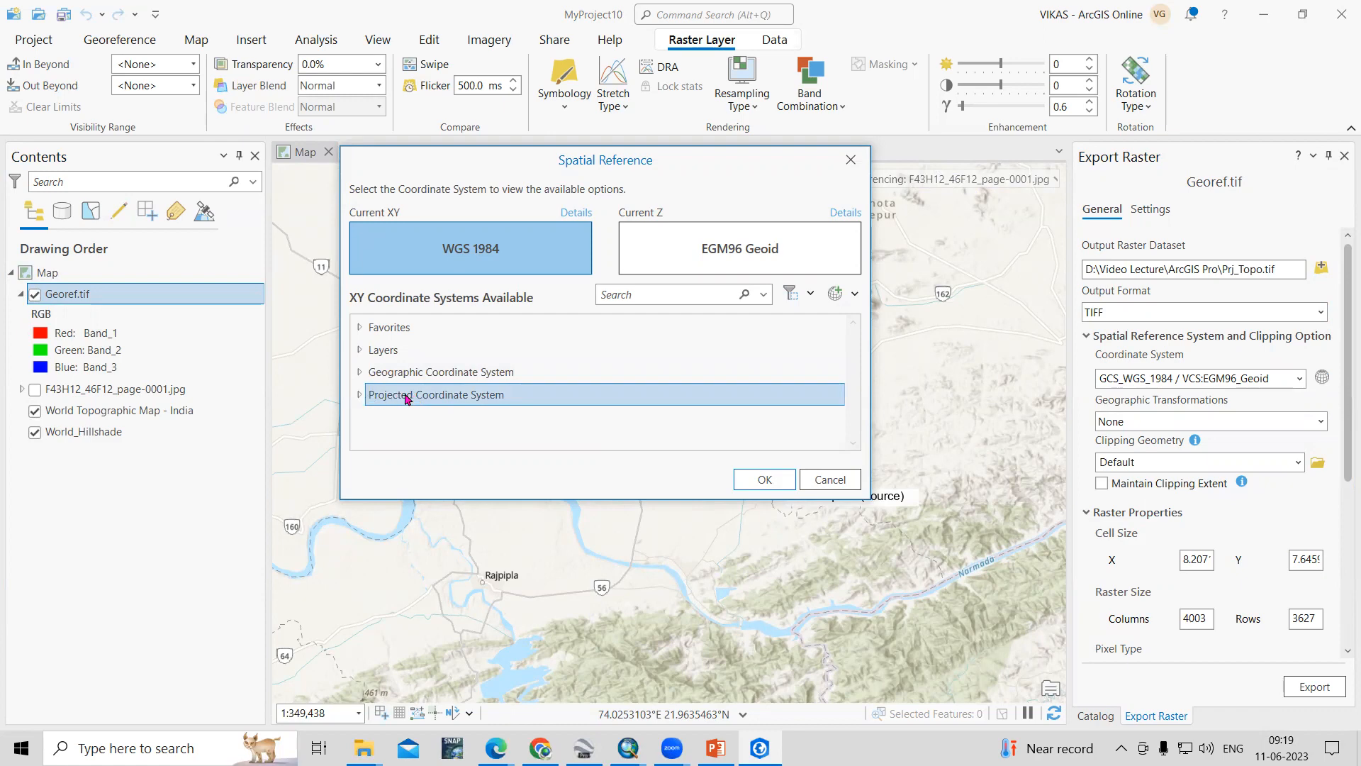
double_click(454, 396)
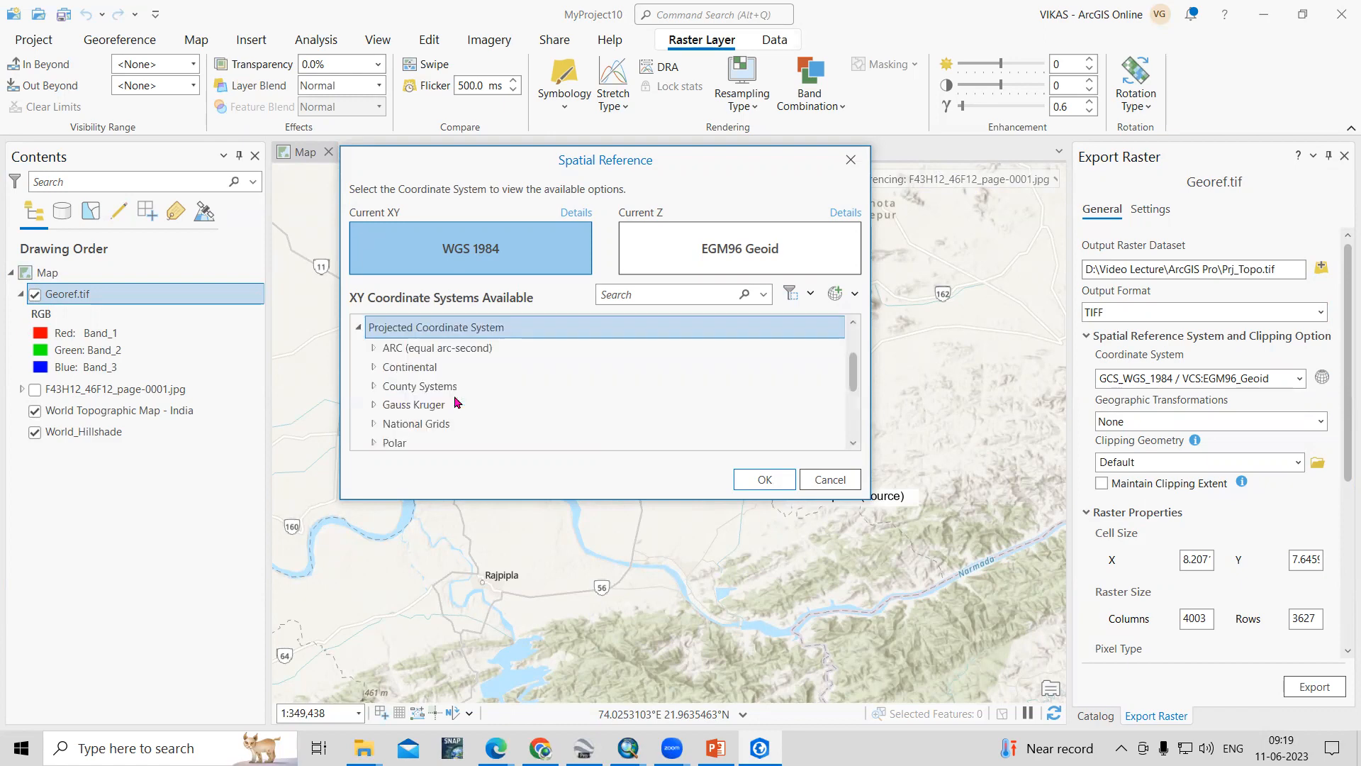
scroll(496, 387, down, 3)
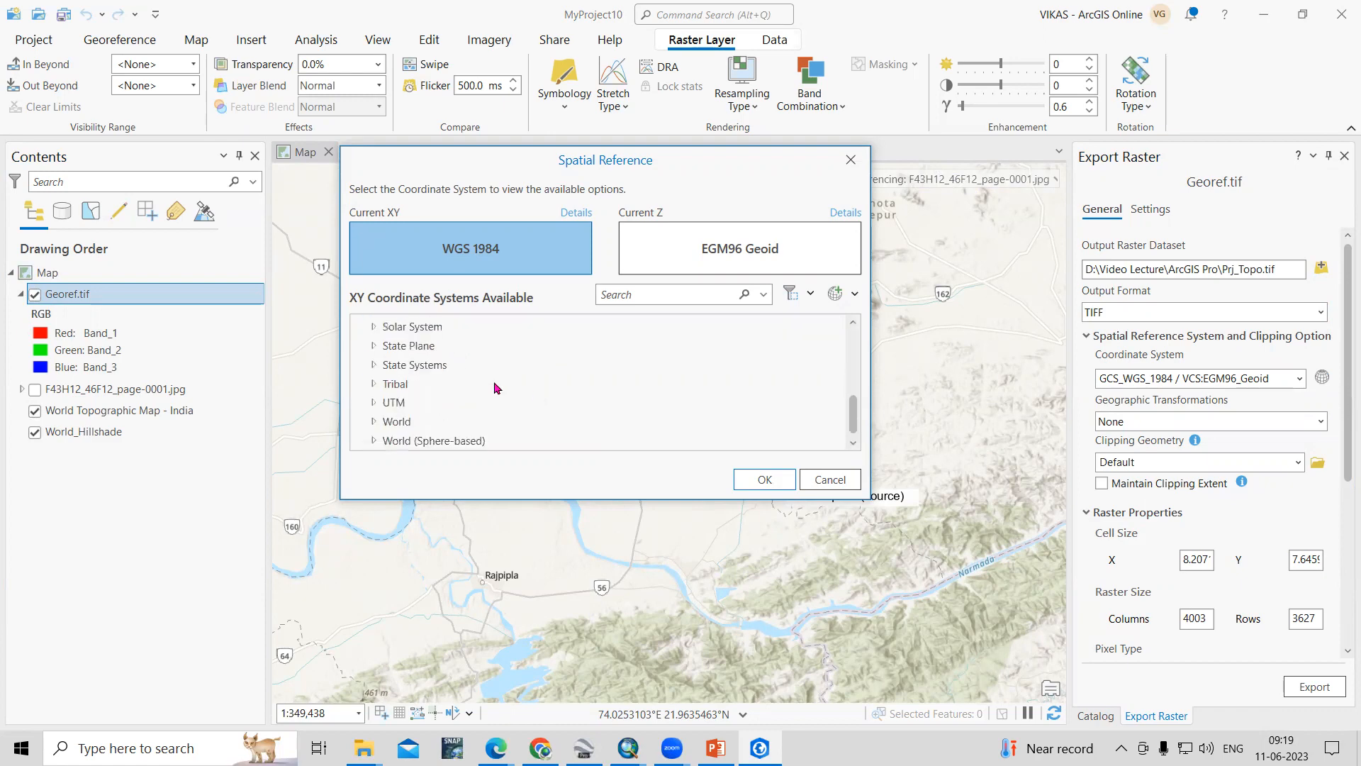
double_click(354, 401)
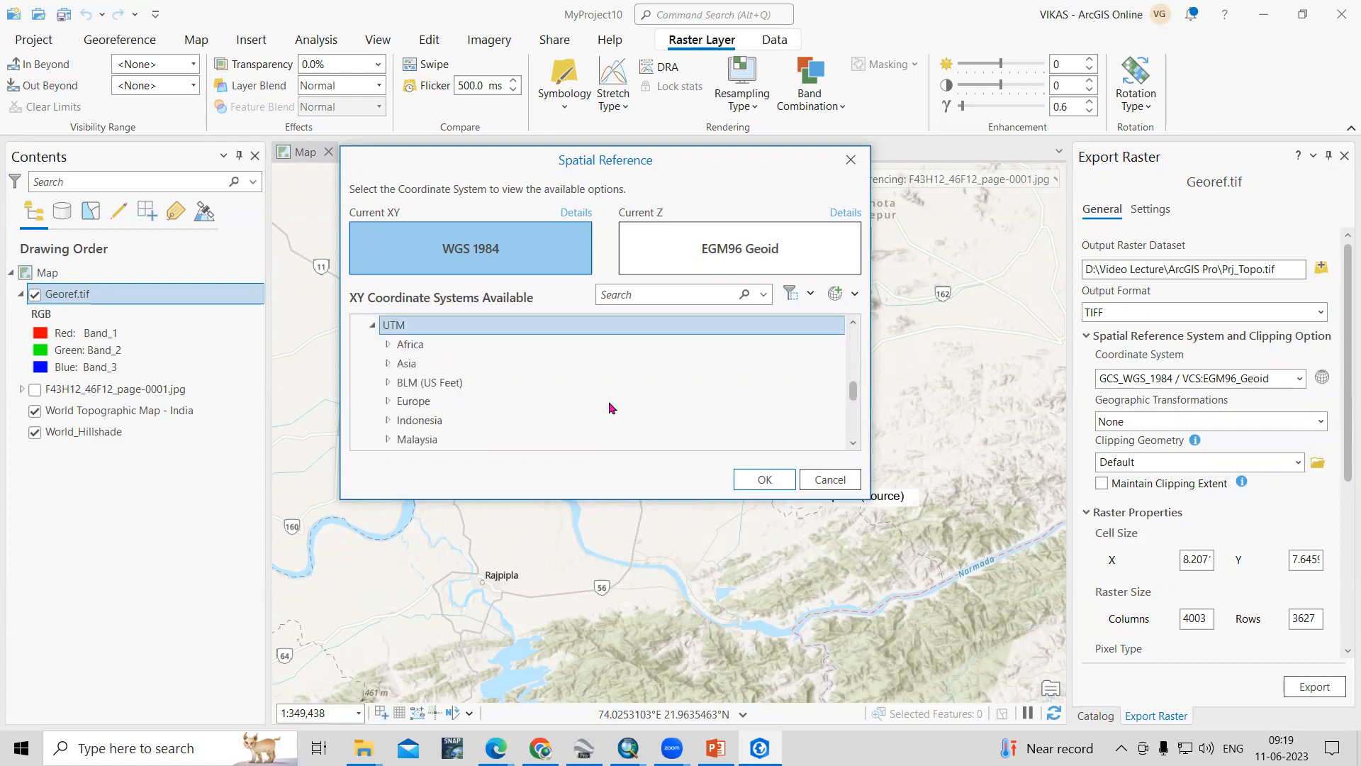
scroll(612, 407, down, 5)
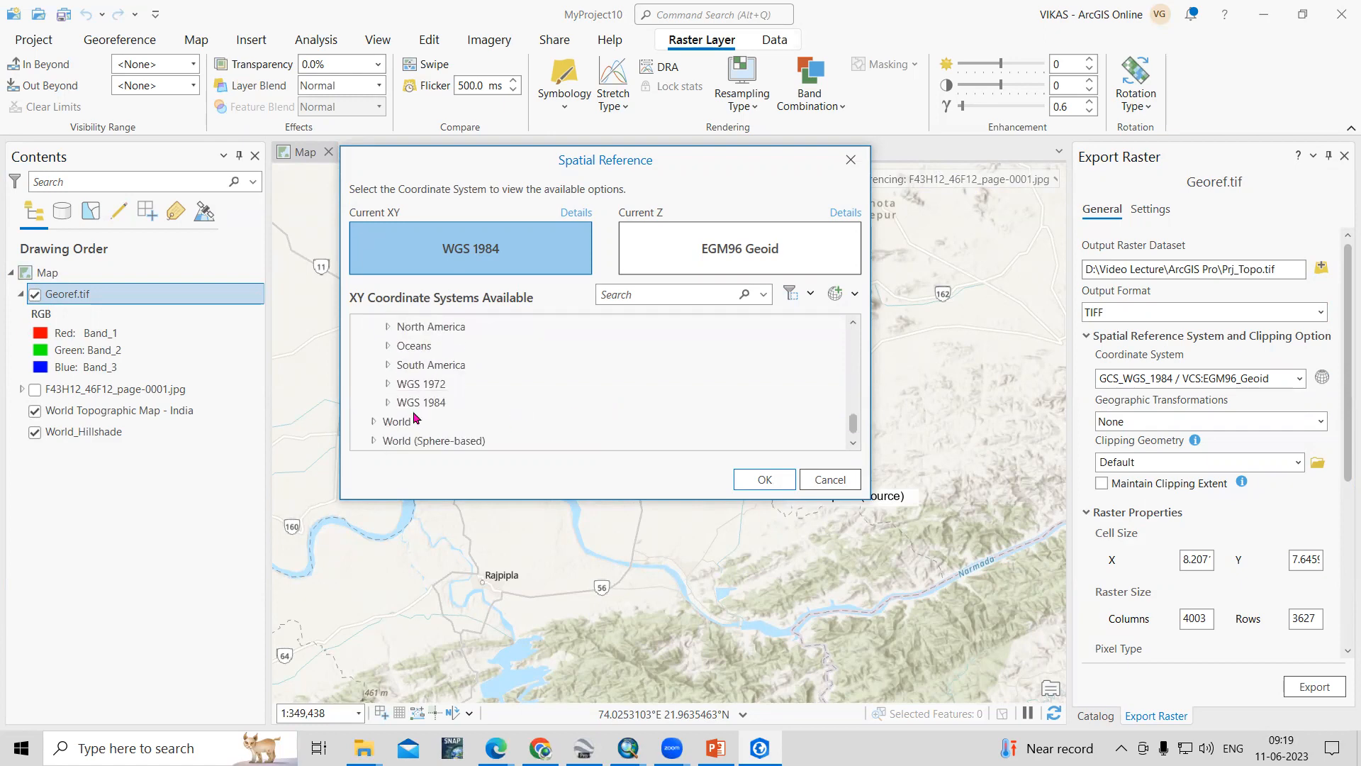
double_click(457, 402)
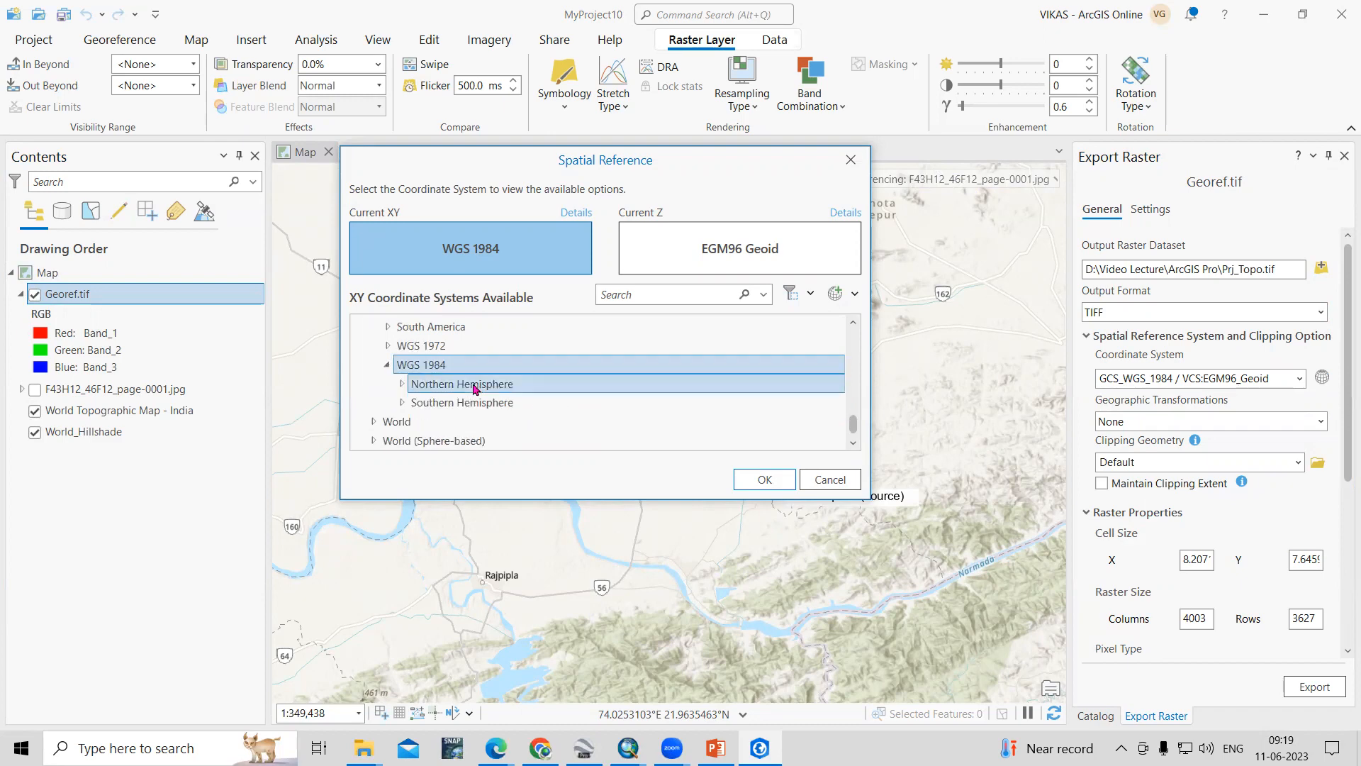
double_click(475, 385)
scroll(630, 395, down, 8)
scroll(627, 395, down, 15)
scroll(627, 395, down, 6)
scroll(626, 389, down, 2)
click(496, 393)
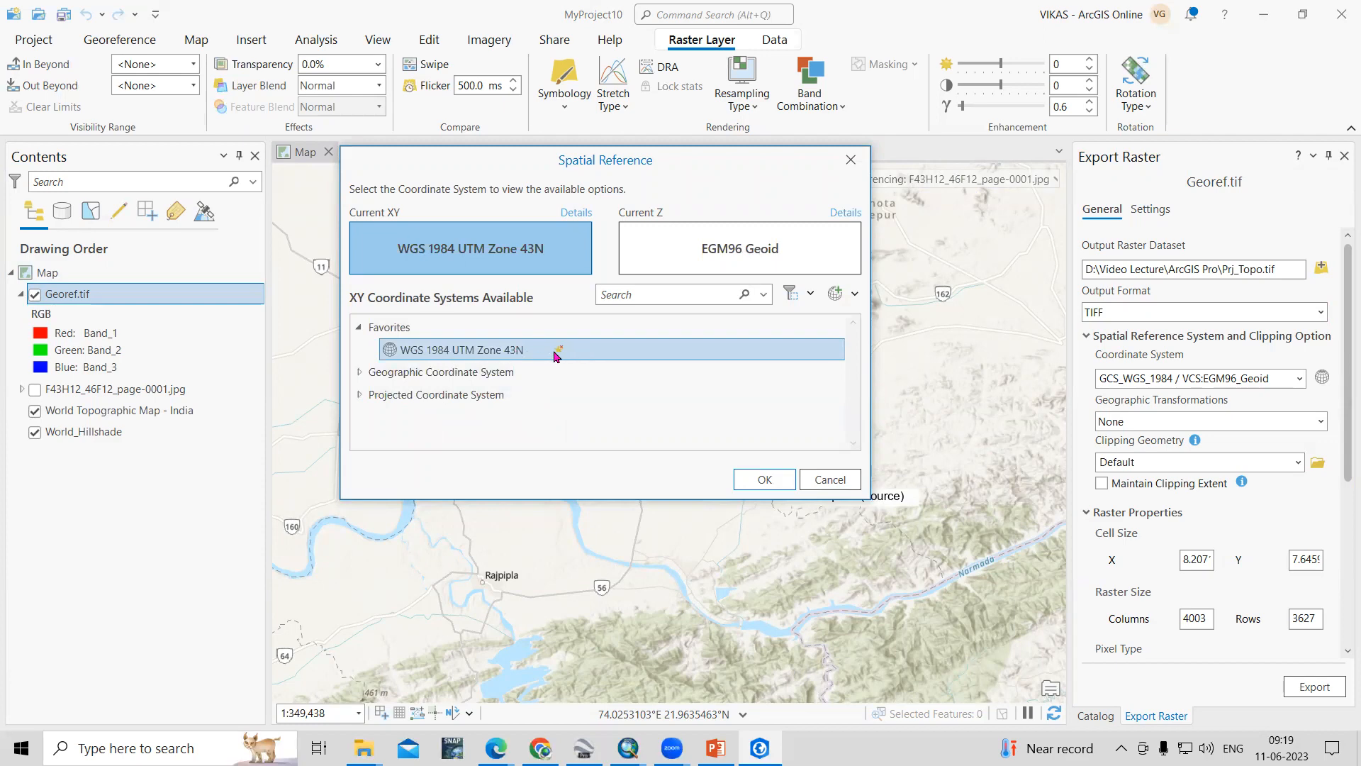
click(761, 481)
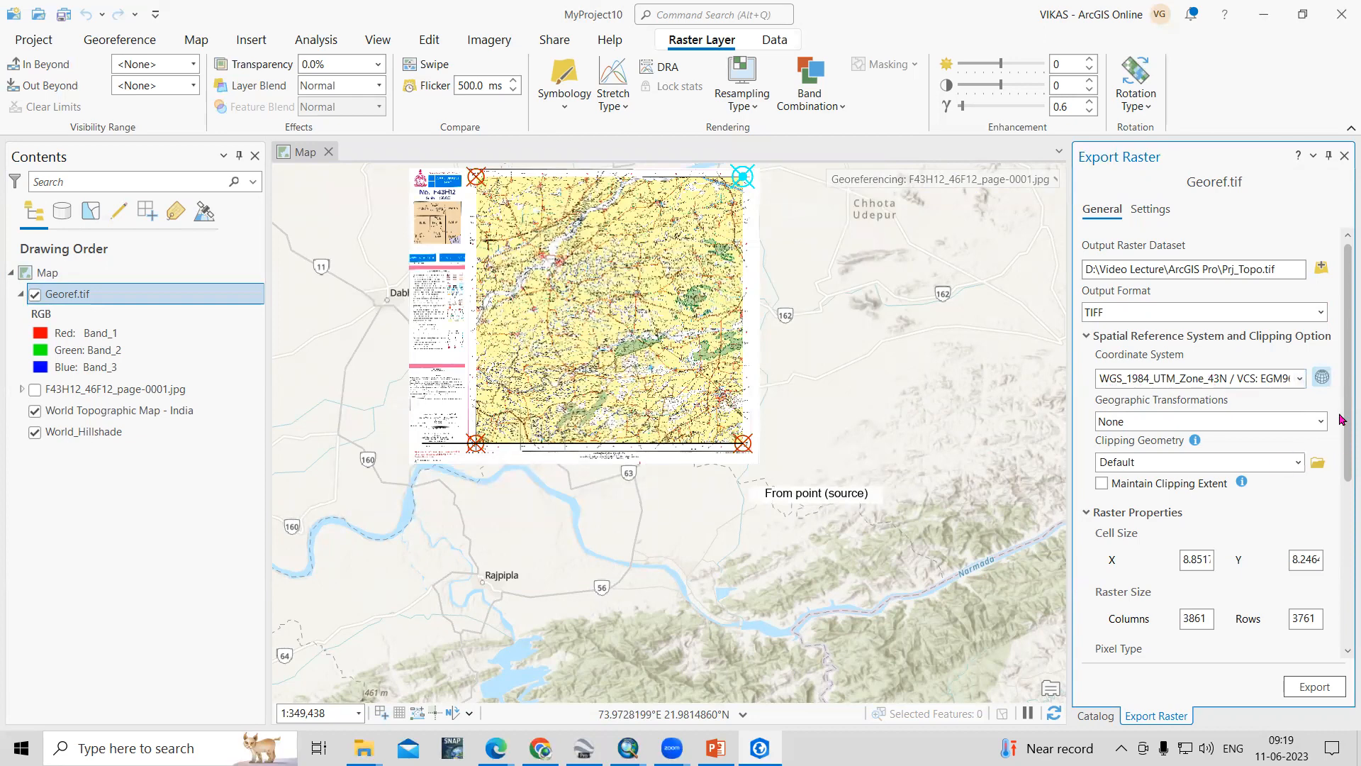
Export the raster with the remaining settings at their defaults and hide the Georef.tif layer.
drag(1341, 403, 1340, 567)
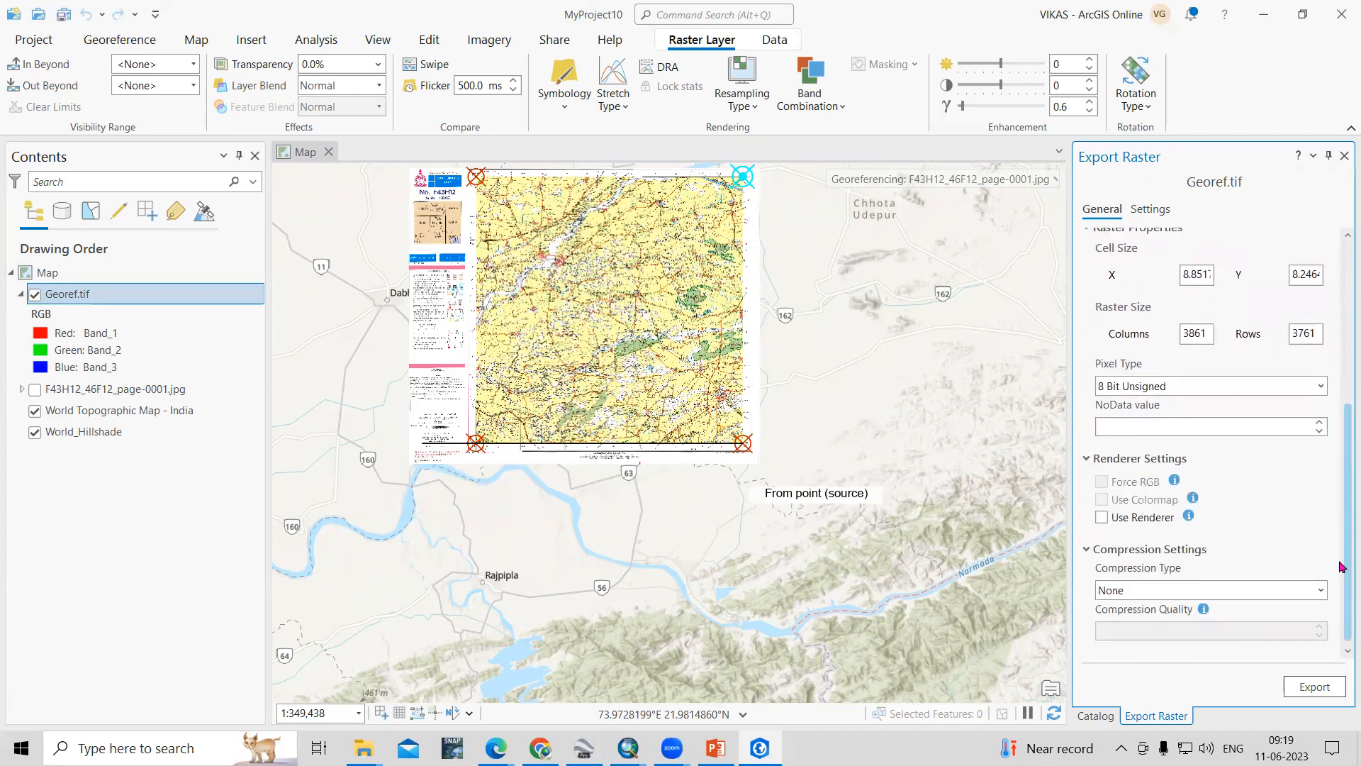
click(1310, 689)
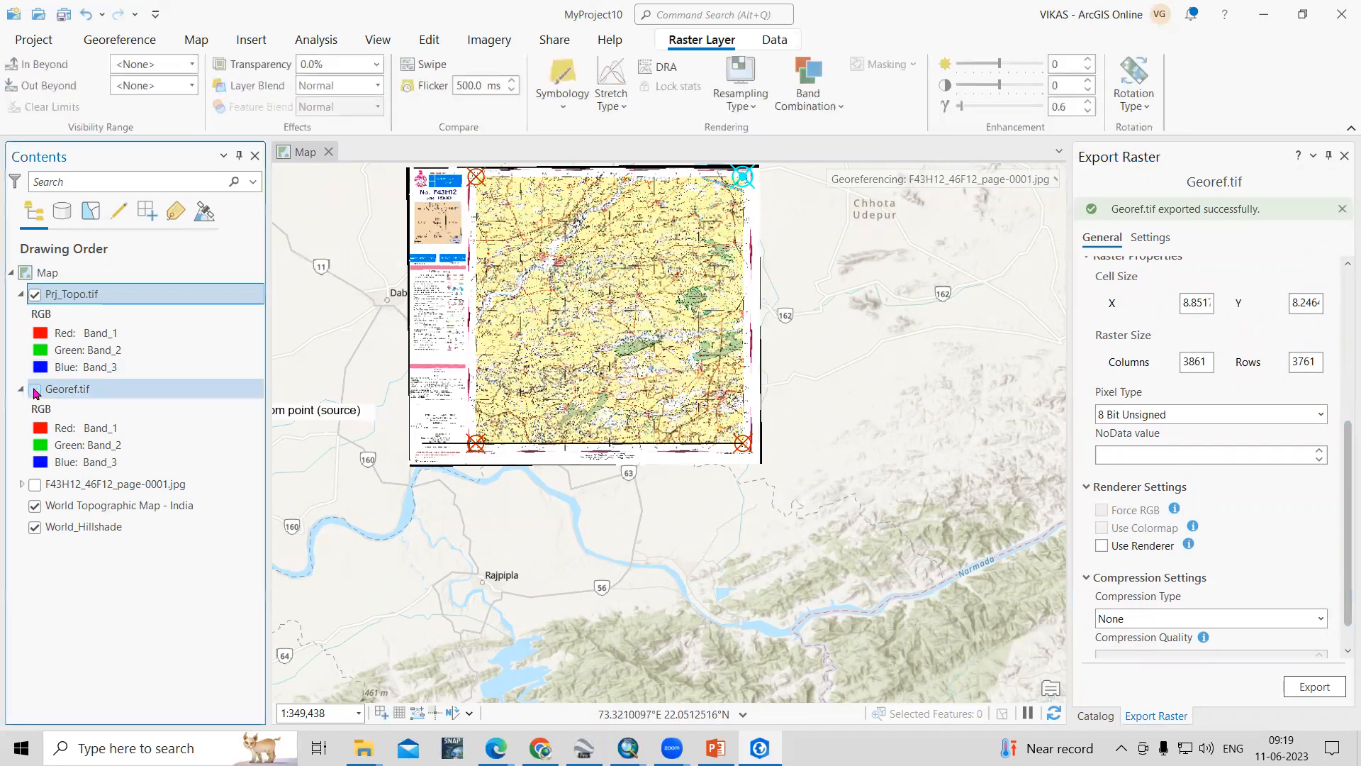
click(34, 390)
Zoom to the Prj_Topo.tif layer and switch its visibility off and on to check it against the basemap.
right_click(95, 299)
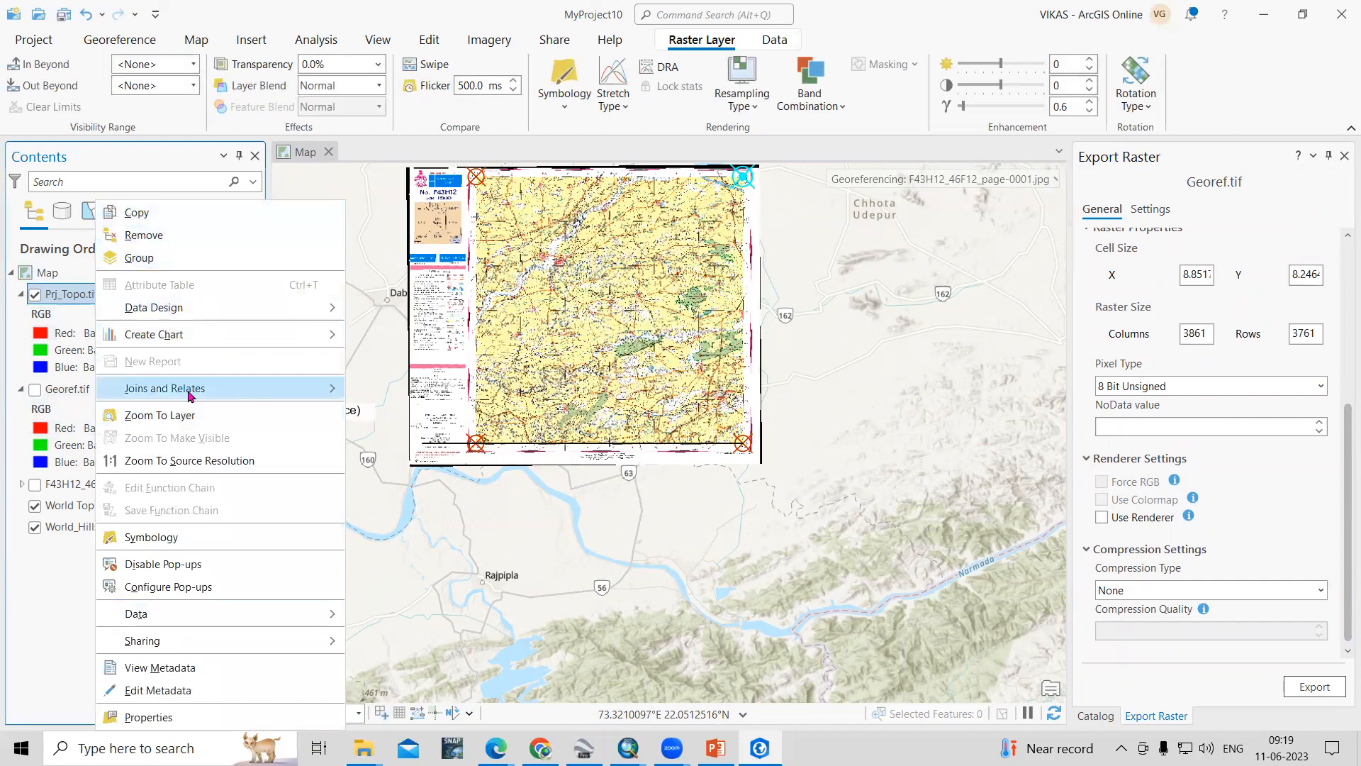
click(160, 416)
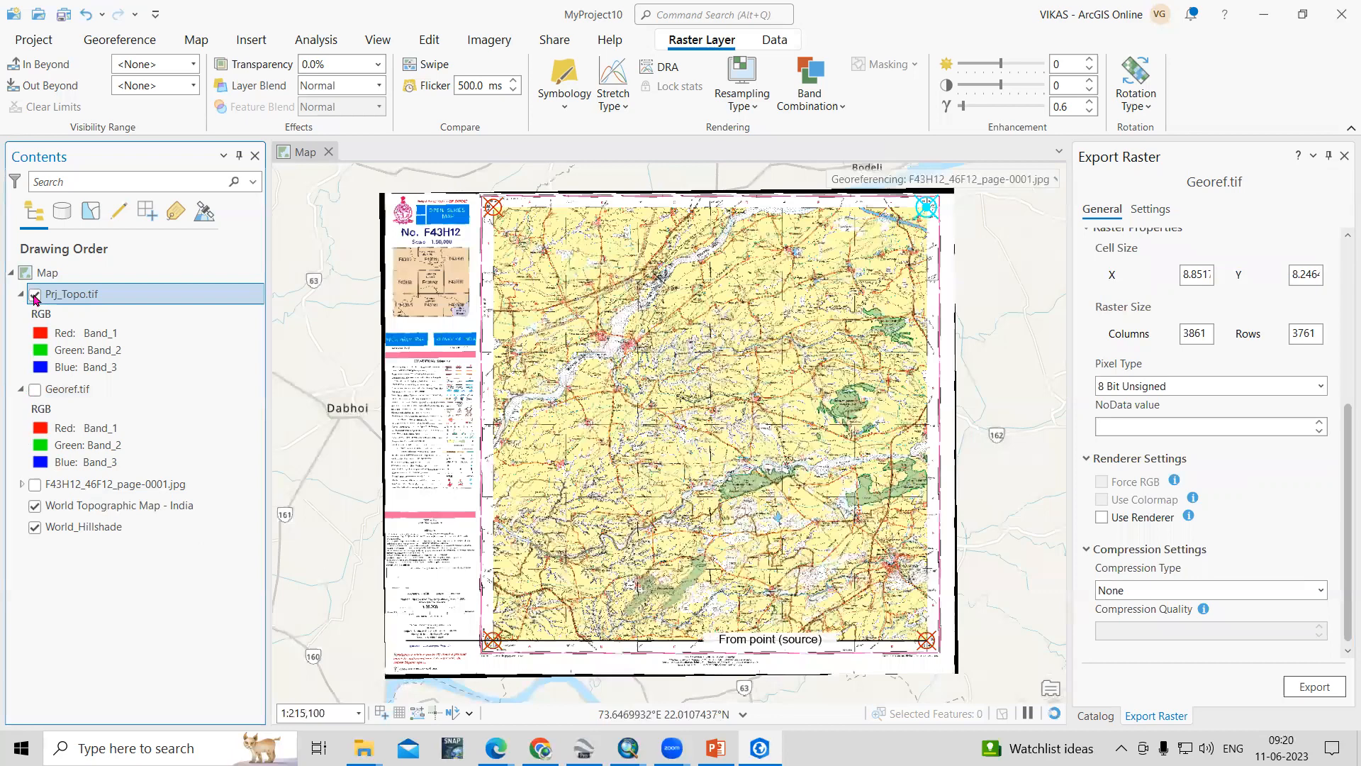
click(35, 294)
click(35, 295)
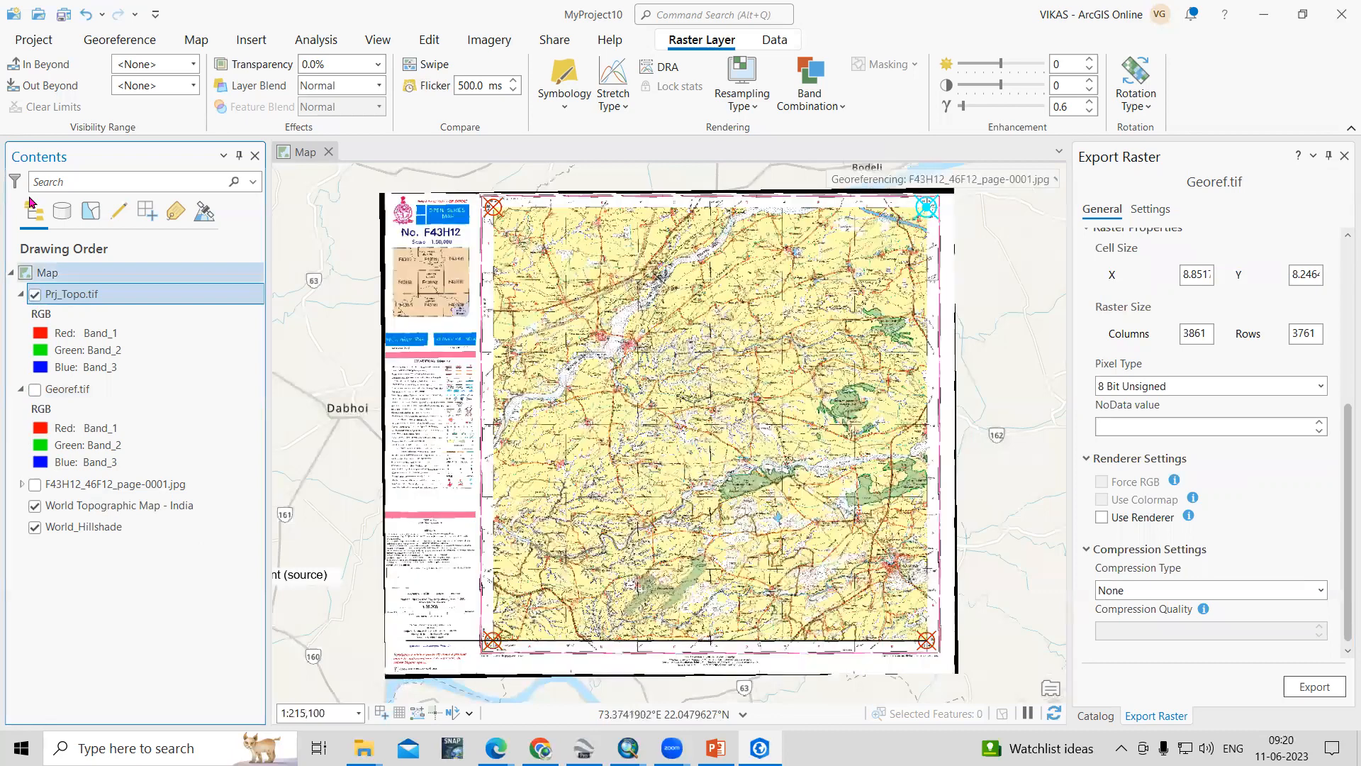
Create a new project from the Map template, discarding pending georeferencing edits and saving the changes to MyProject10.
click(34, 40)
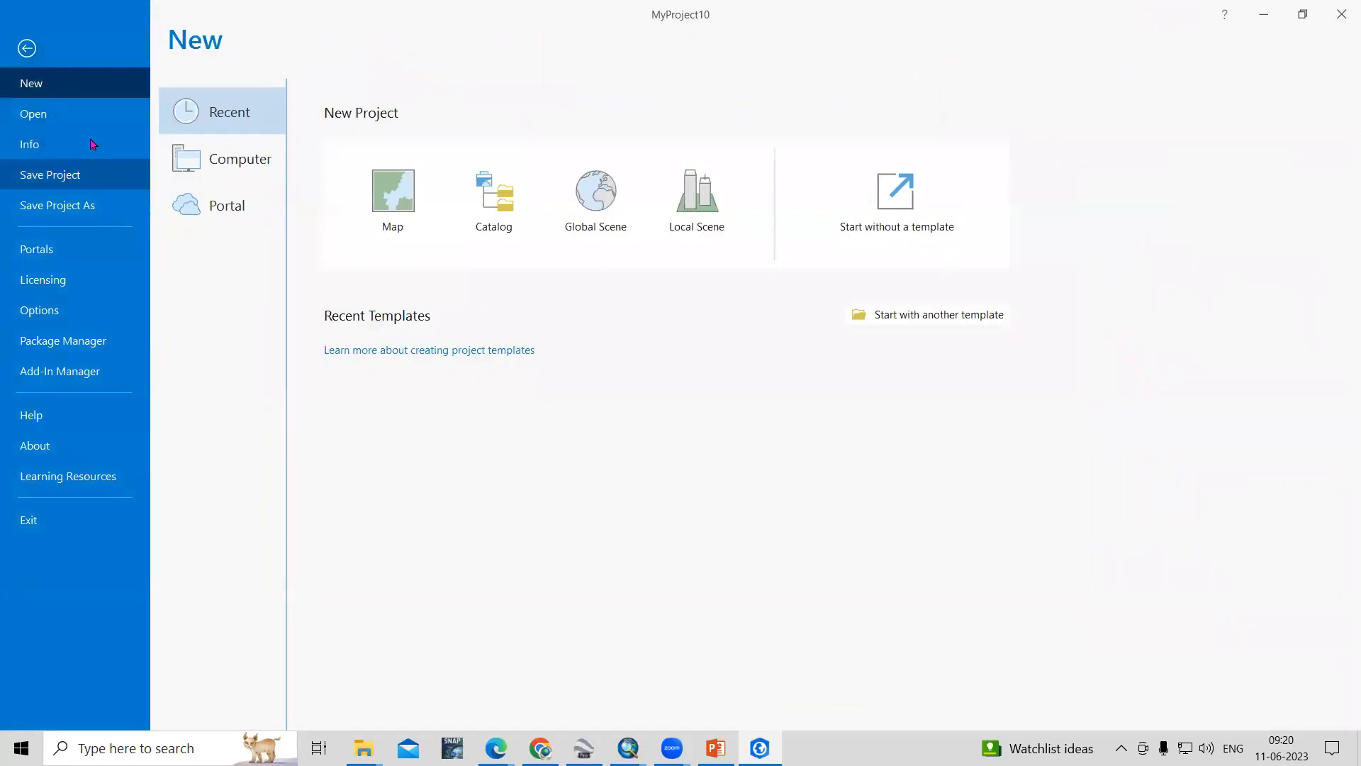
click(373, 205)
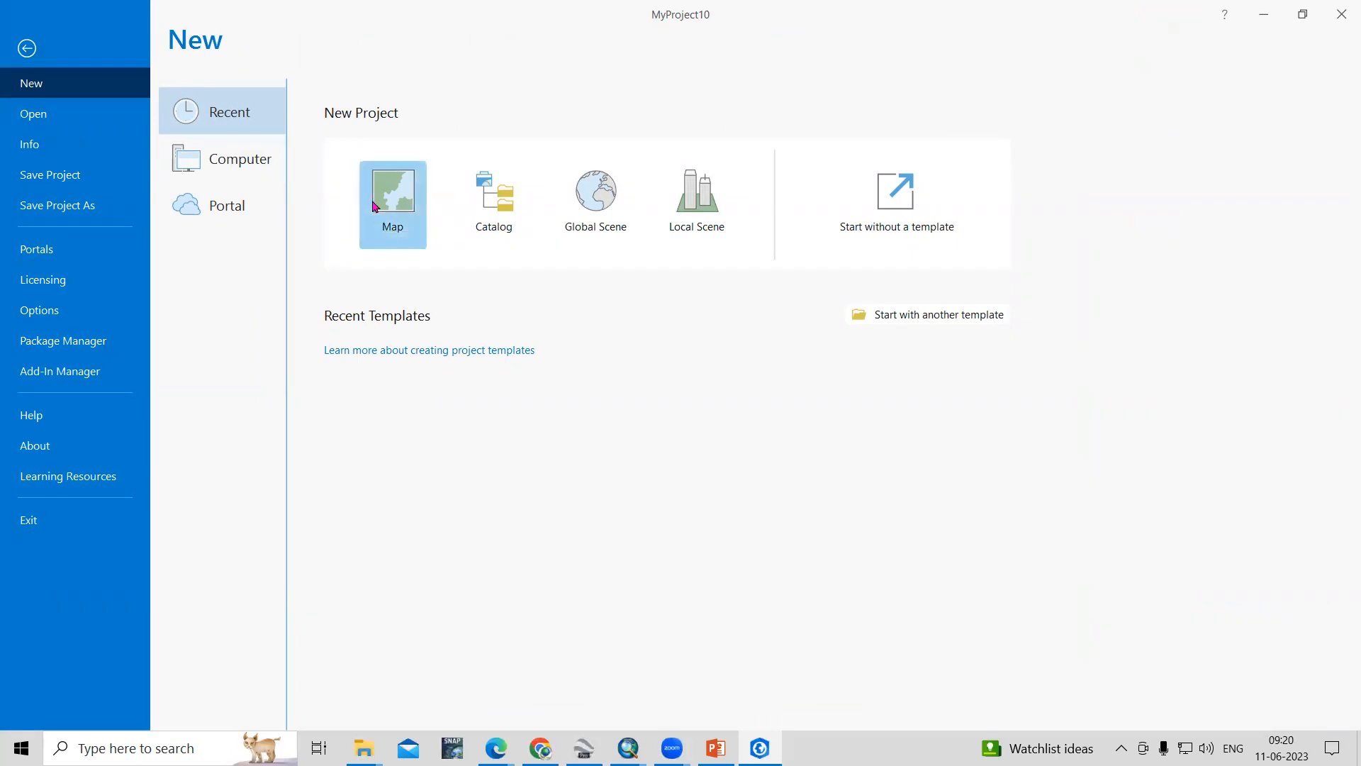
click(791, 426)
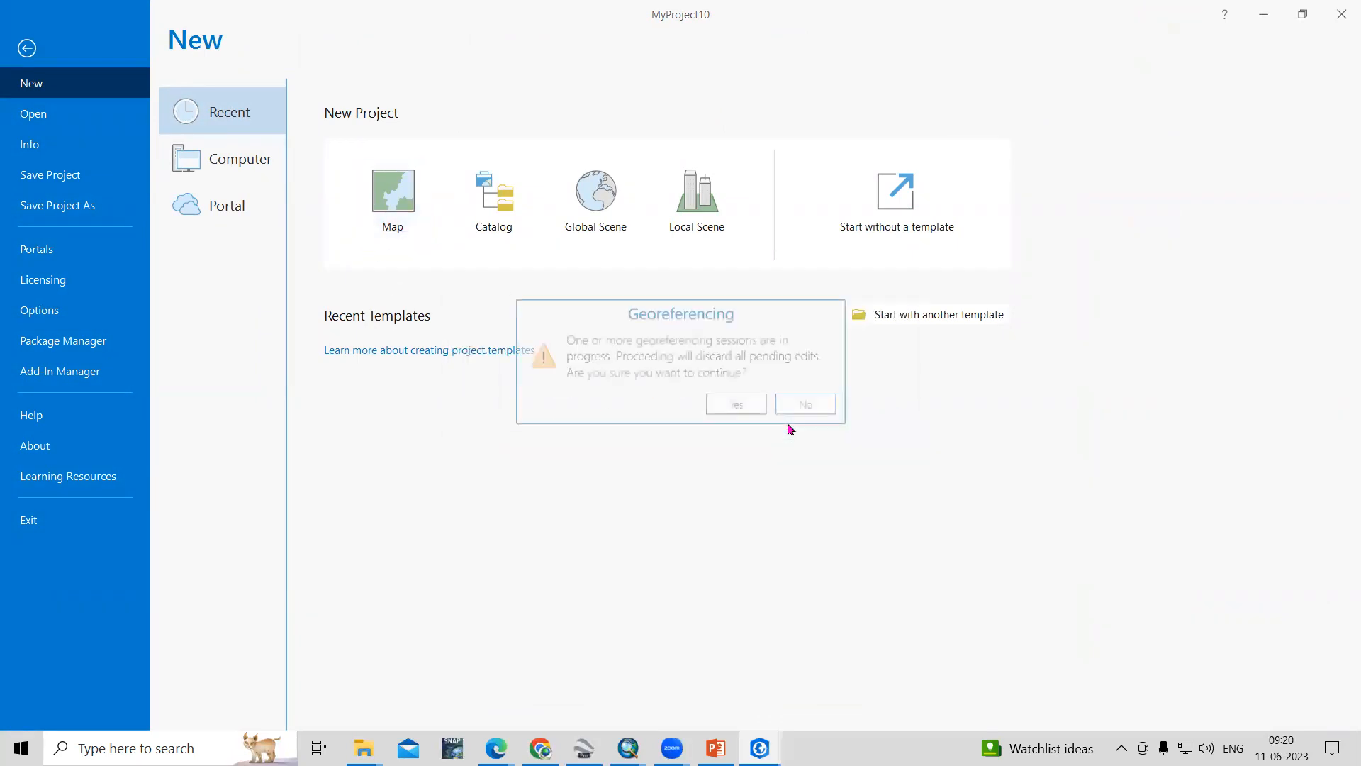
click(730, 407)
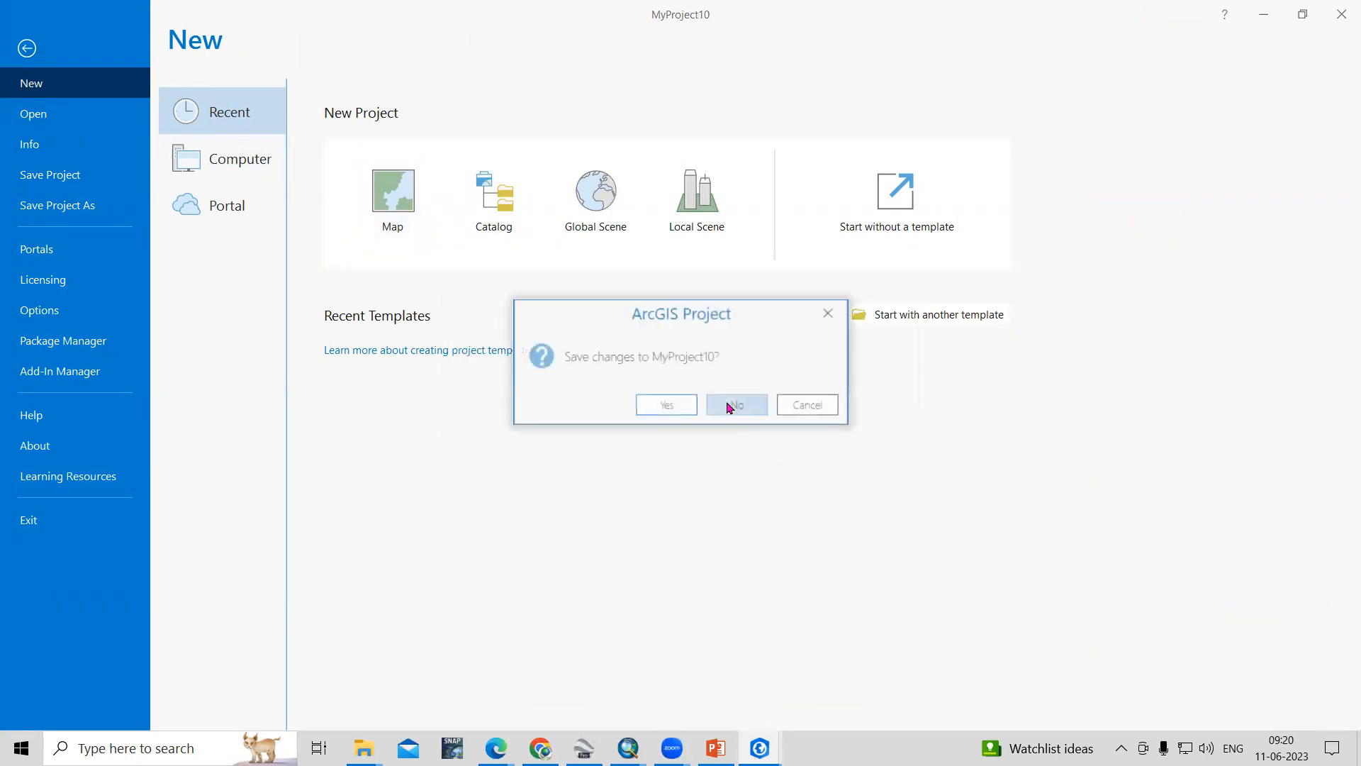
click(667, 405)
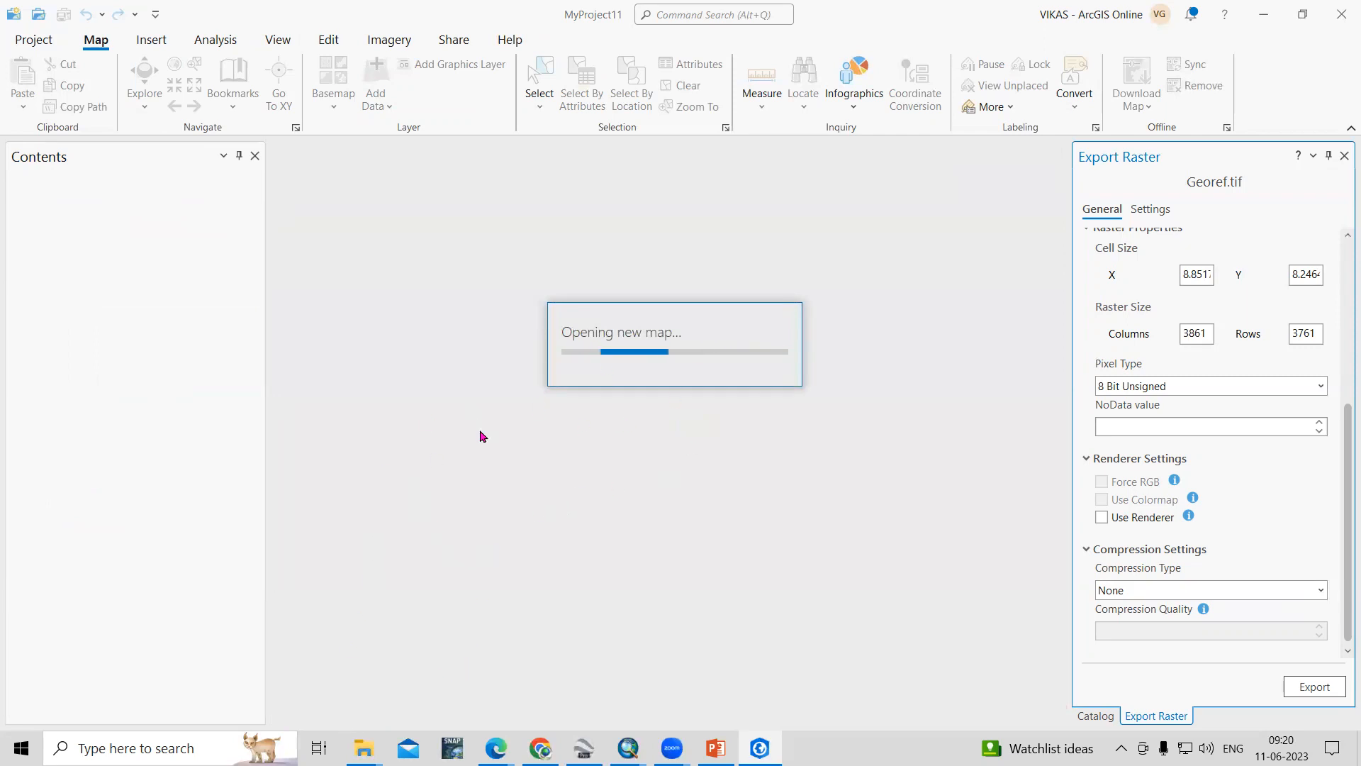
Switch to File Explorer, check the exported files in the ArcGIS Pro folder, and return to ArcGIS Pro.
mouse_move(363, 748)
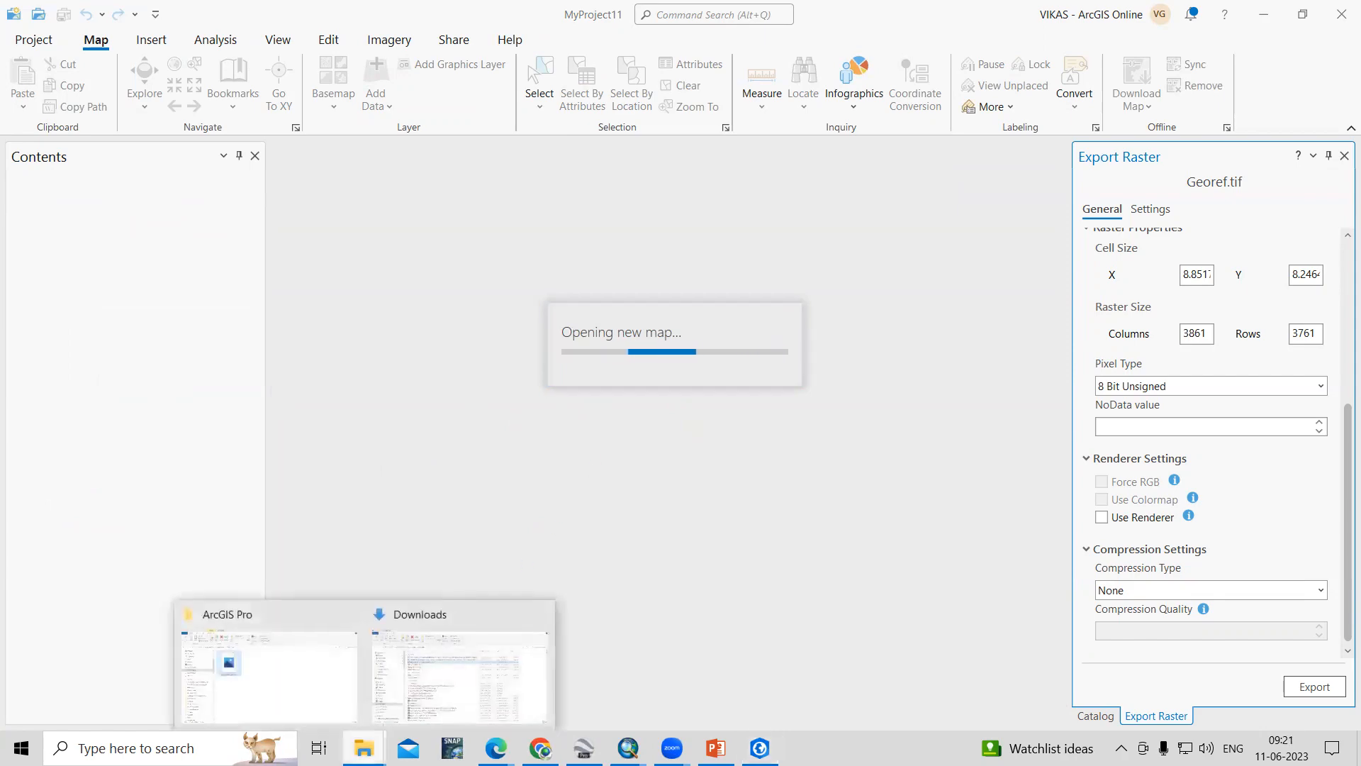
click(319, 693)
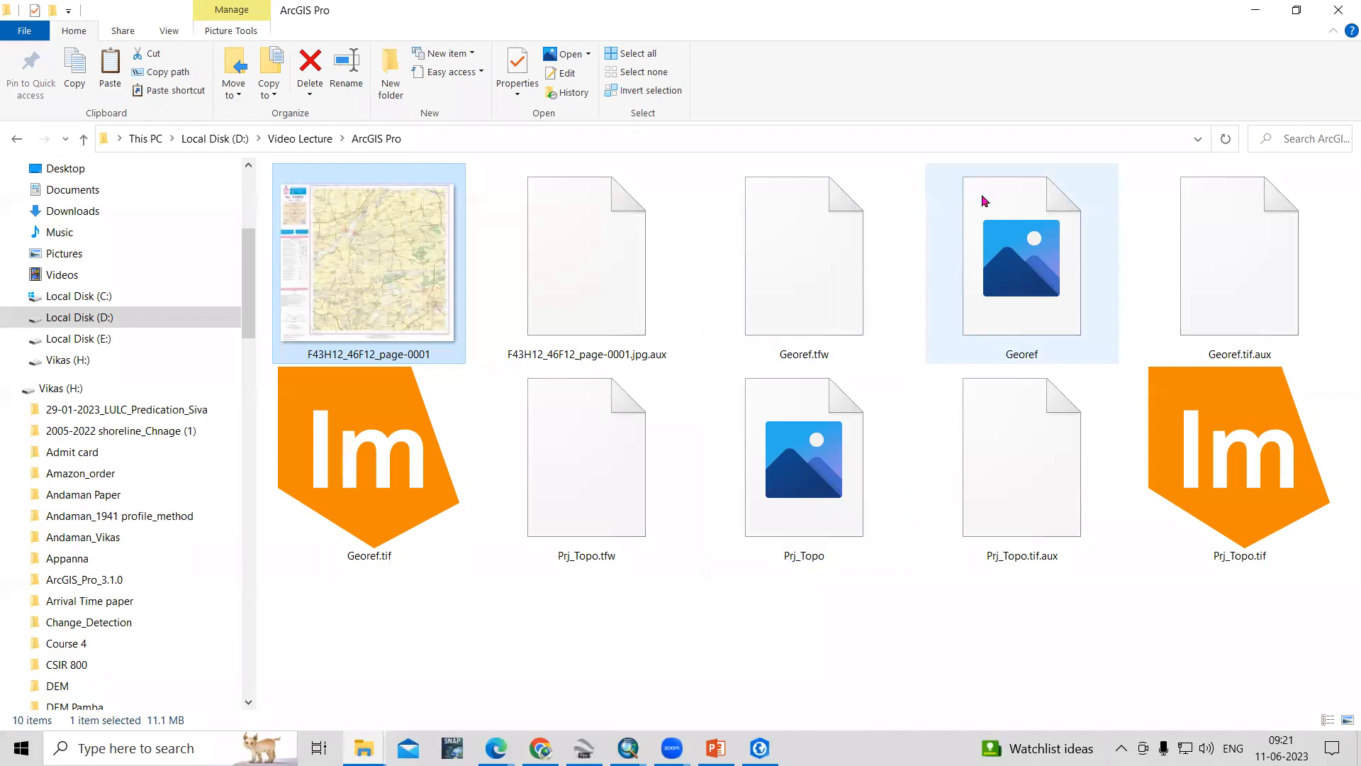
click(1247, 10)
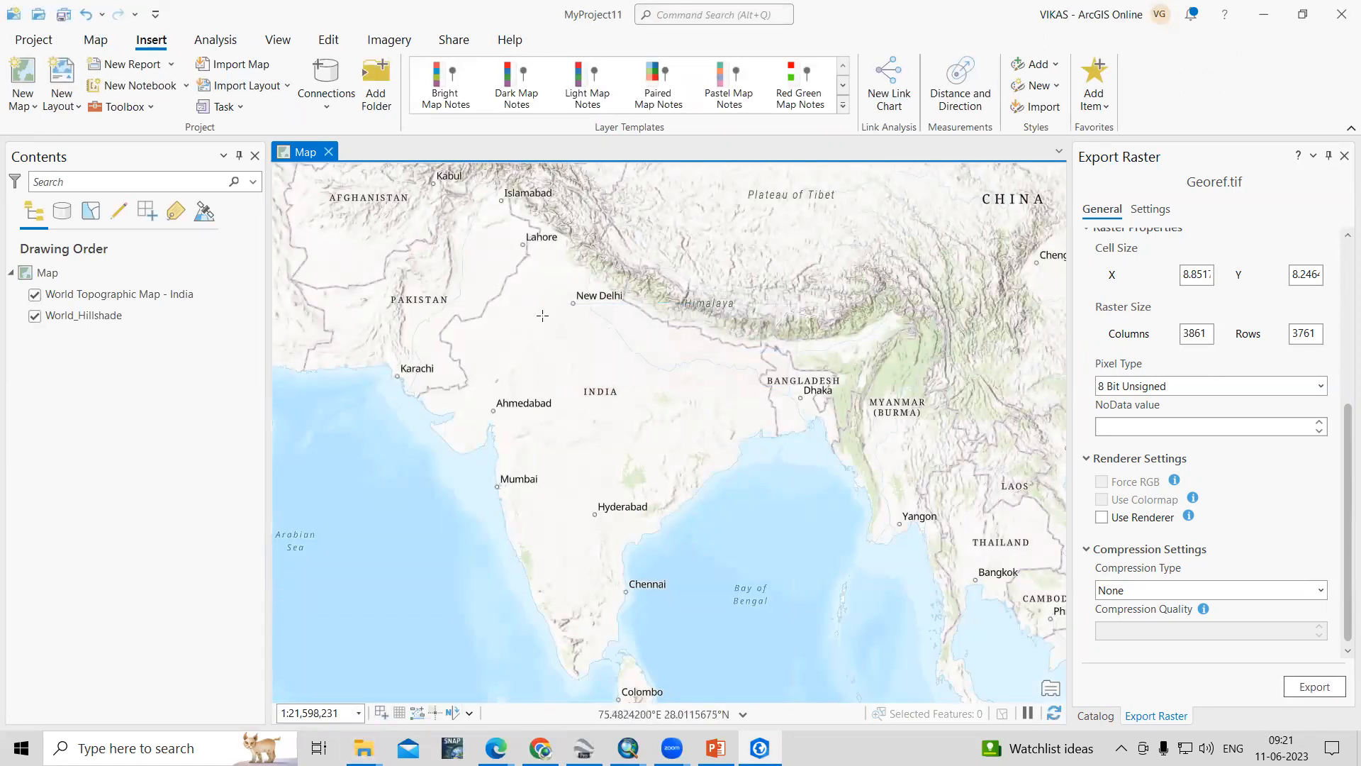
Browse the computer's folders in the catalog to the ArcGIS Pro folder inside Video Lecture on Local Disk (D:).
click(1093, 717)
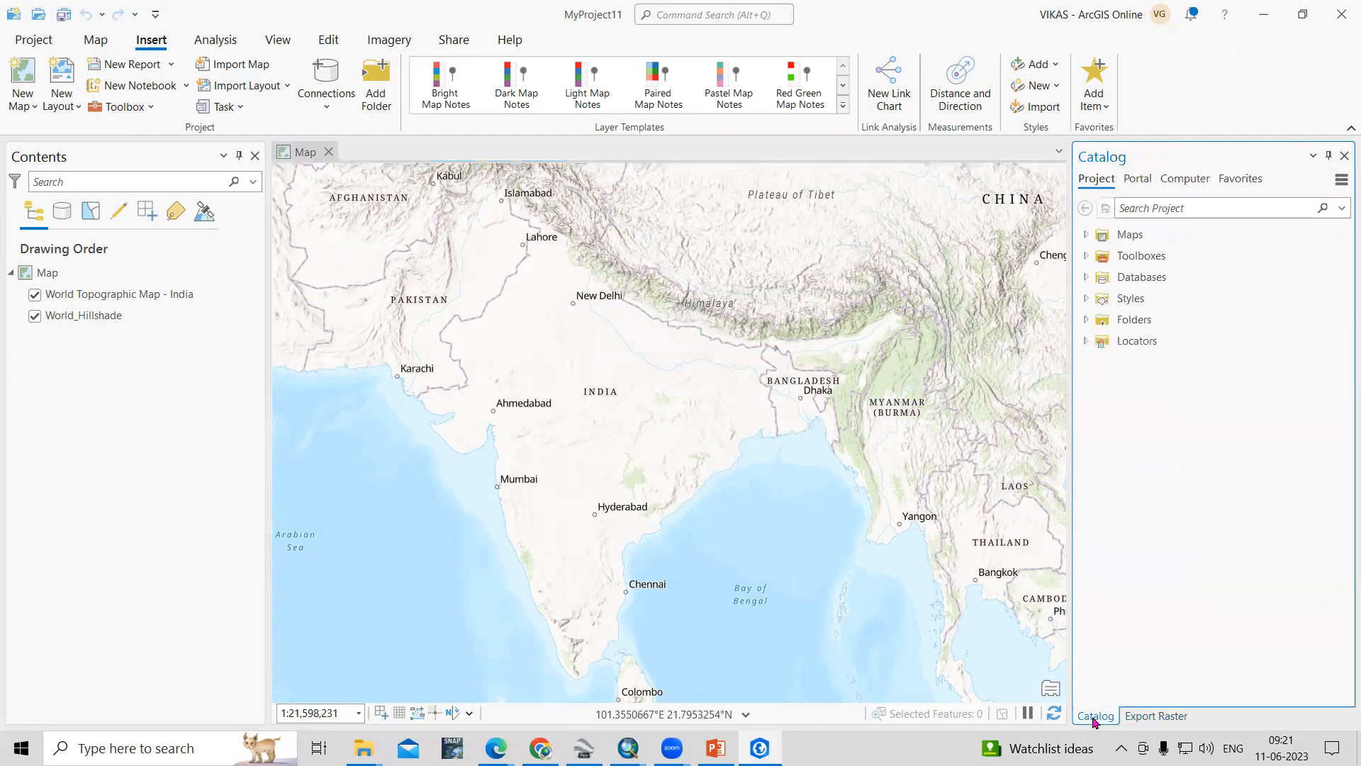
click(1187, 186)
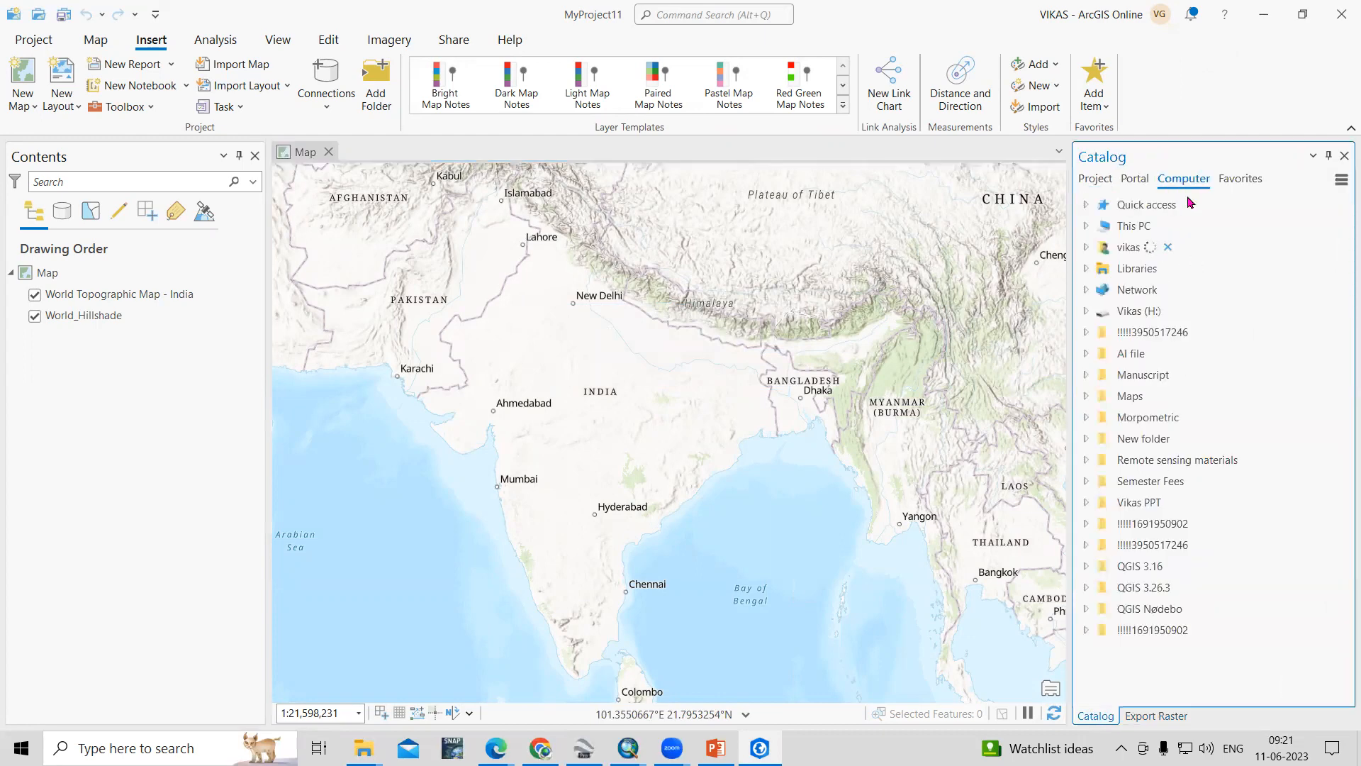
click(1085, 312)
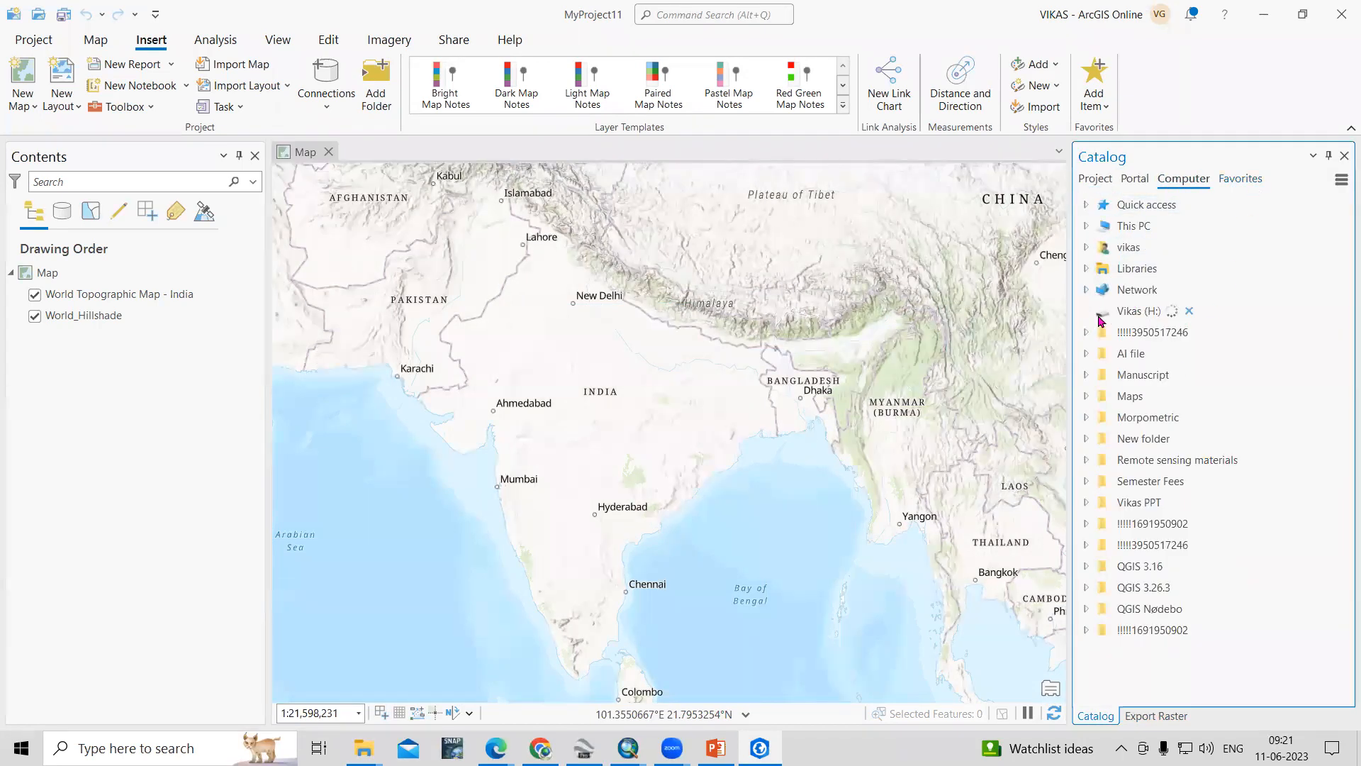
click(1086, 226)
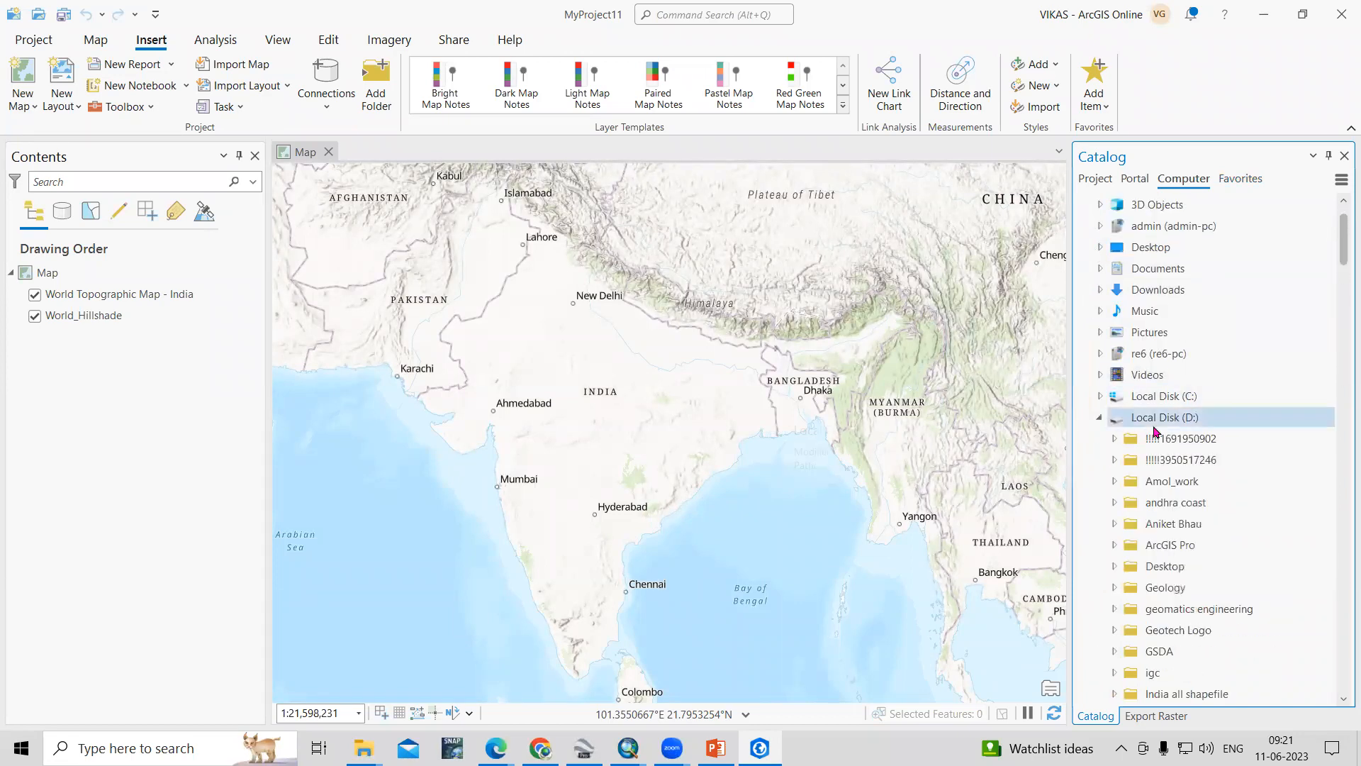
scroll(1216, 550, down, 2)
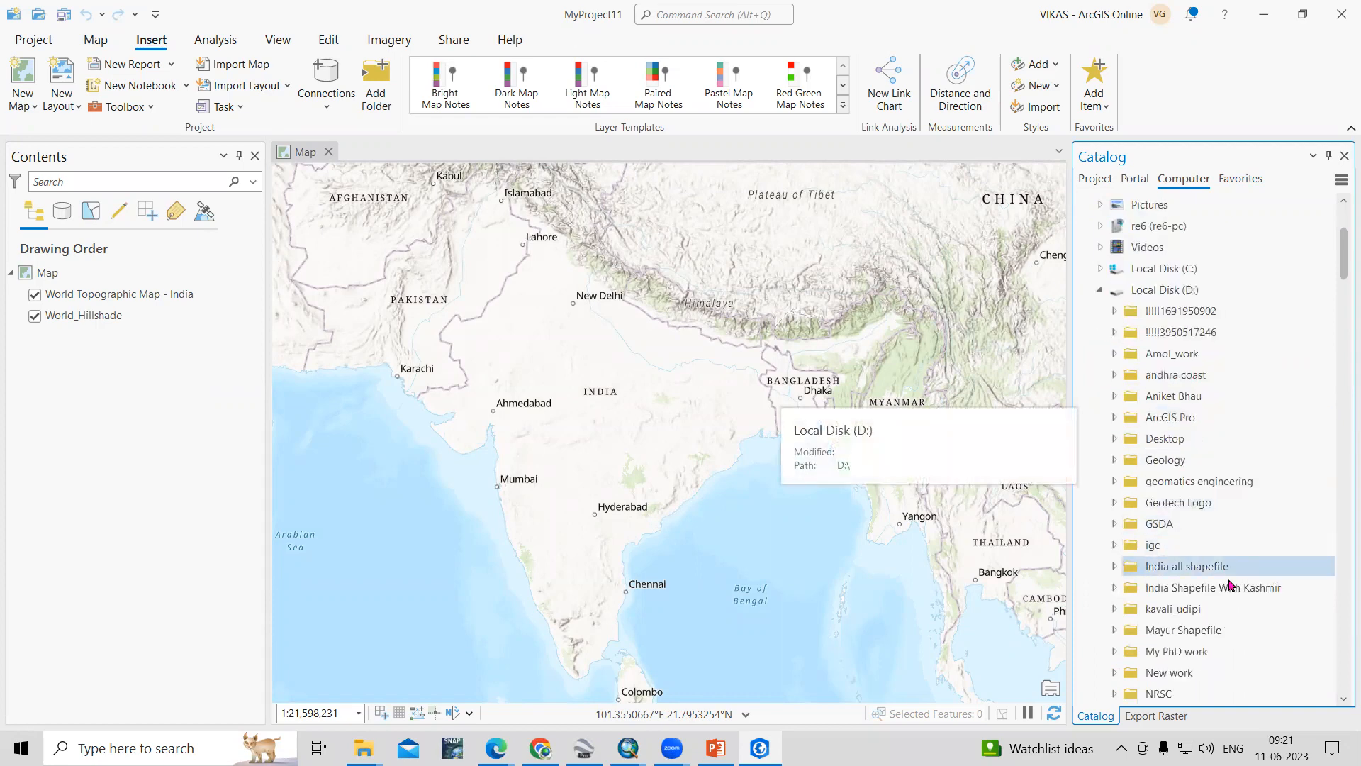
scroll(1191, 653, down, 1)
scroll(1191, 654, down, 3)
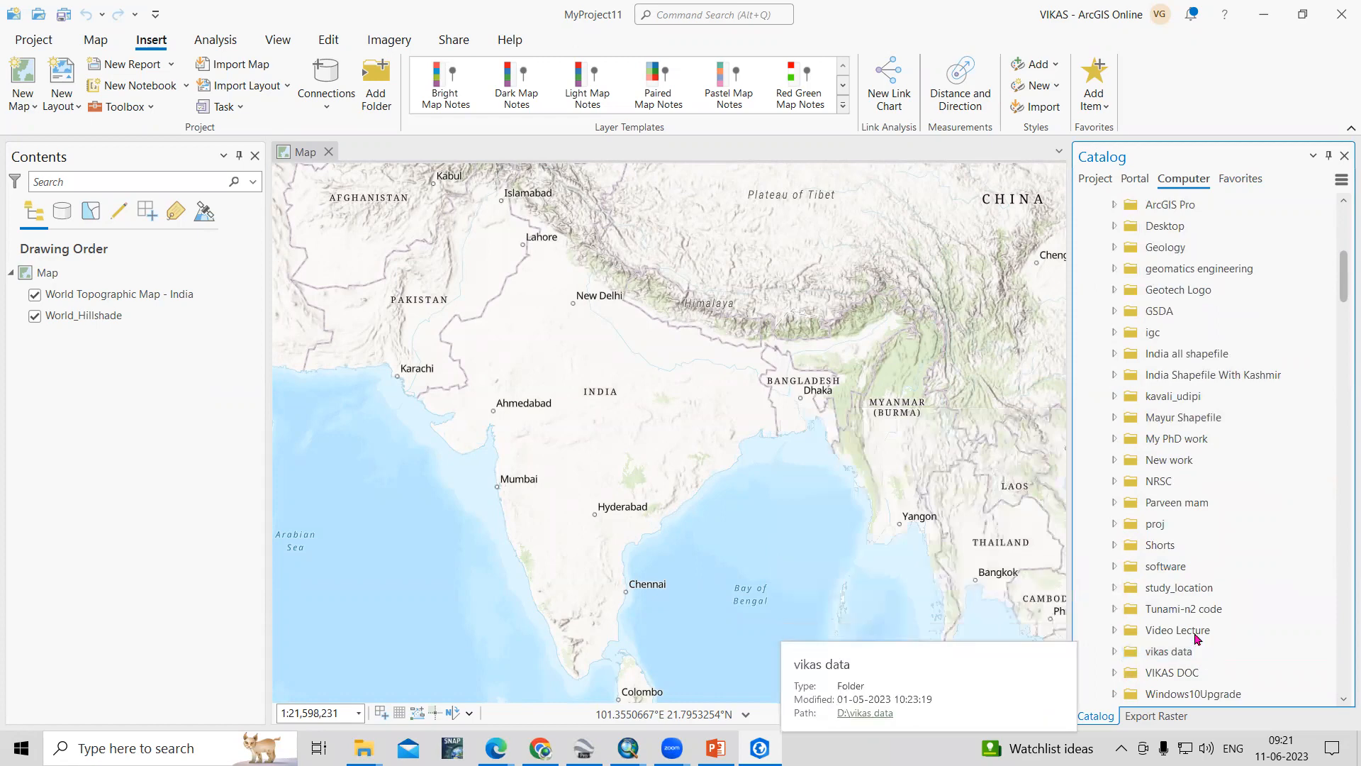
double_click(1197, 634)
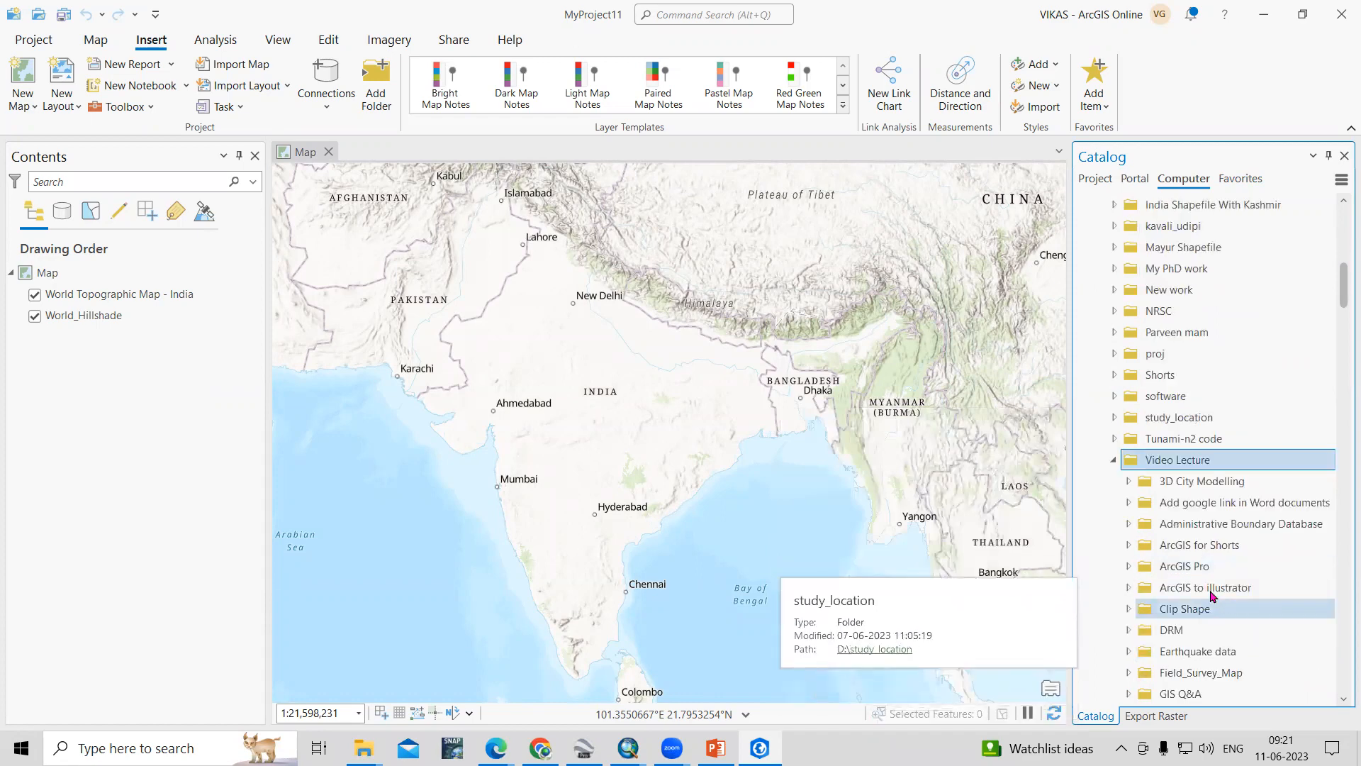
double_click(1200, 566)
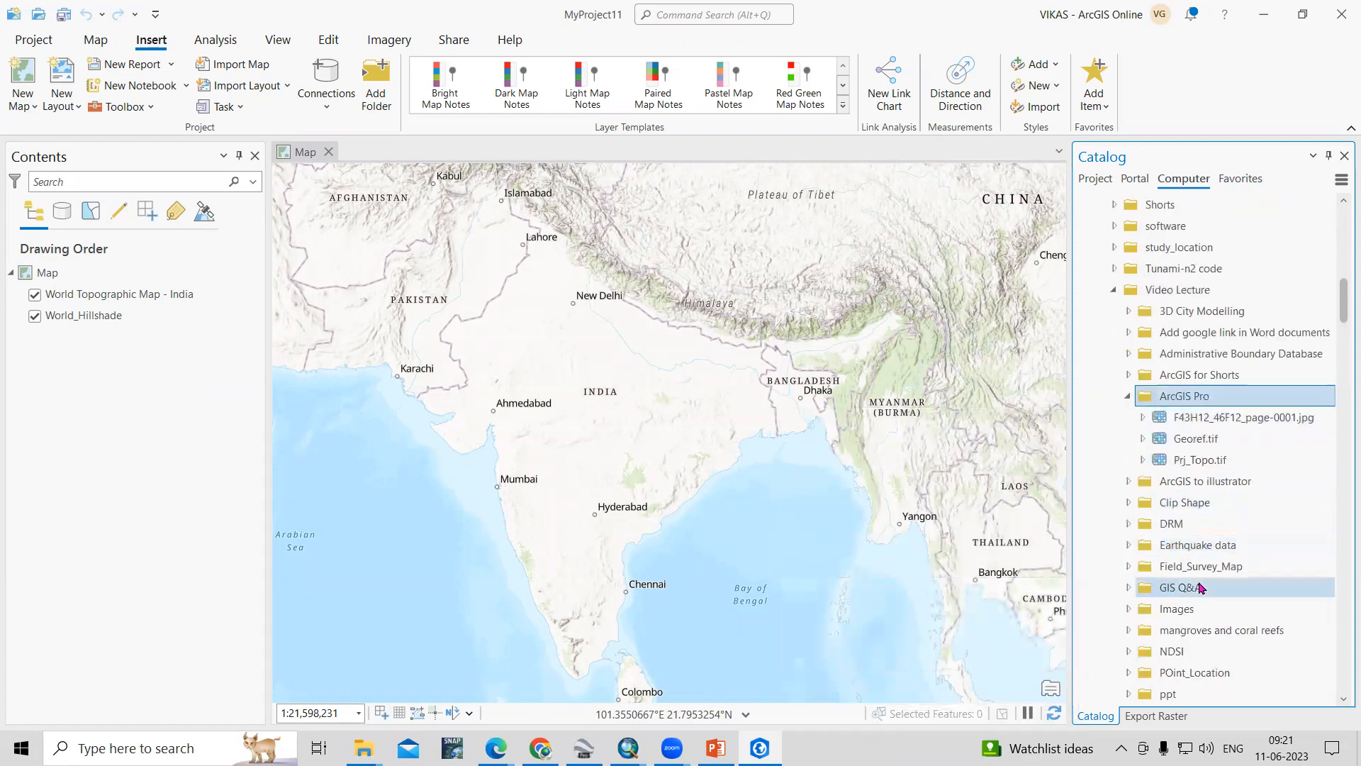
Add Prj_Topo.tif to the map and zoom to it, toggling its visibility to check it against the basemap.
click(1199, 467)
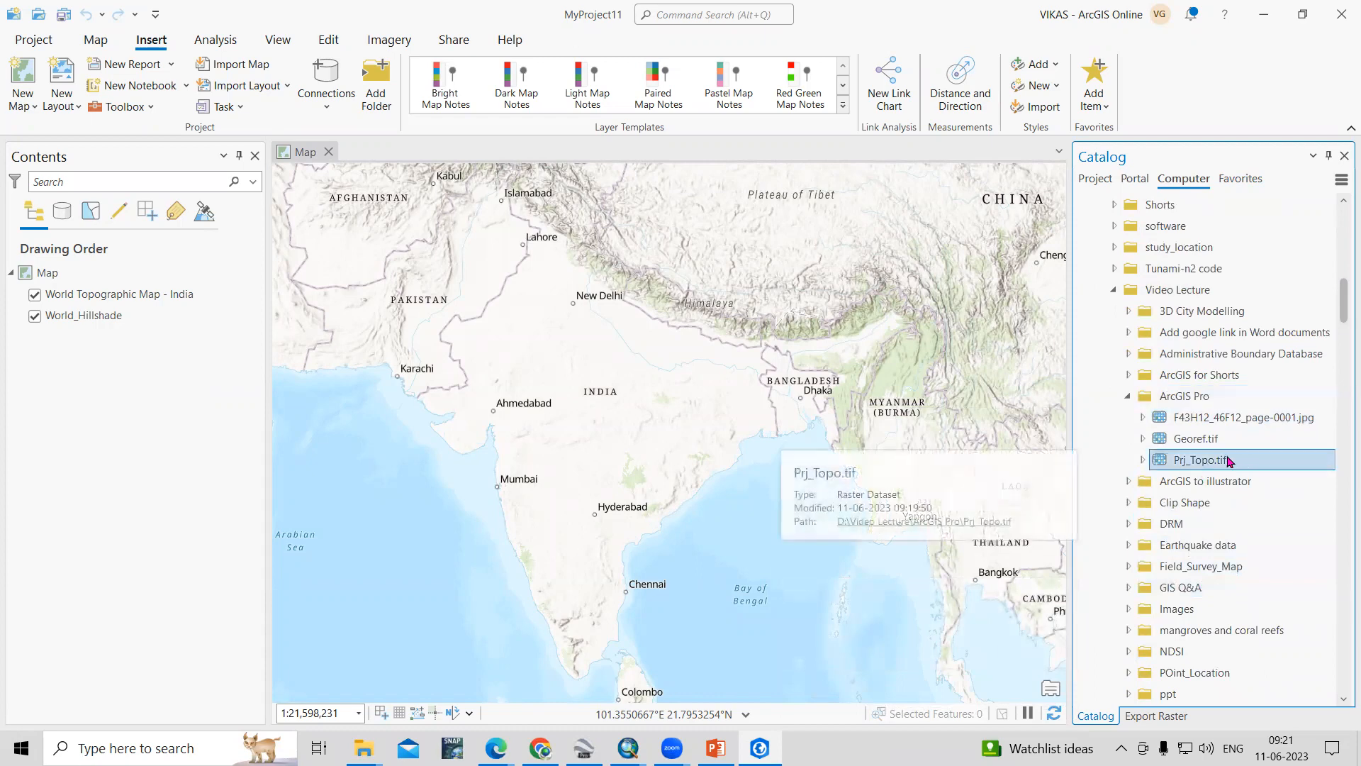
click(1205, 443)
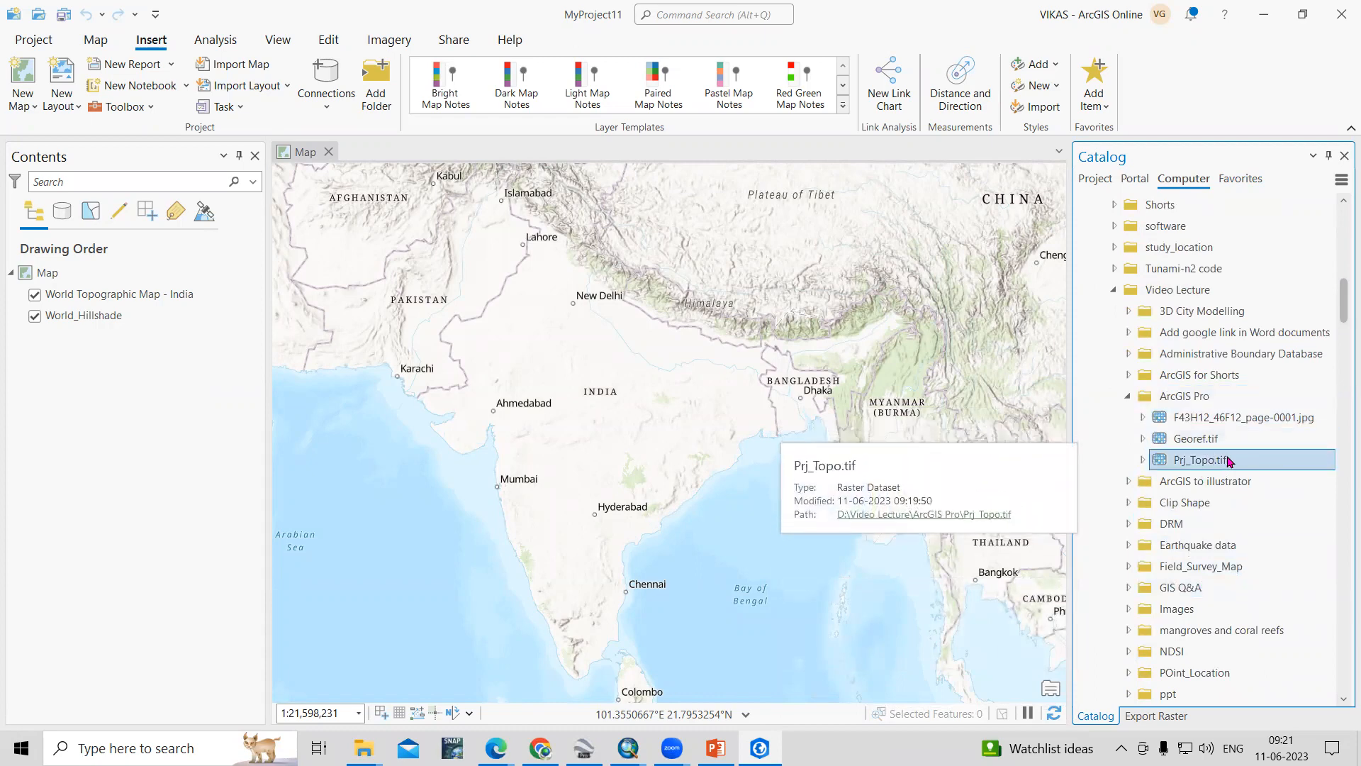
drag(1220, 462, 602, 355)
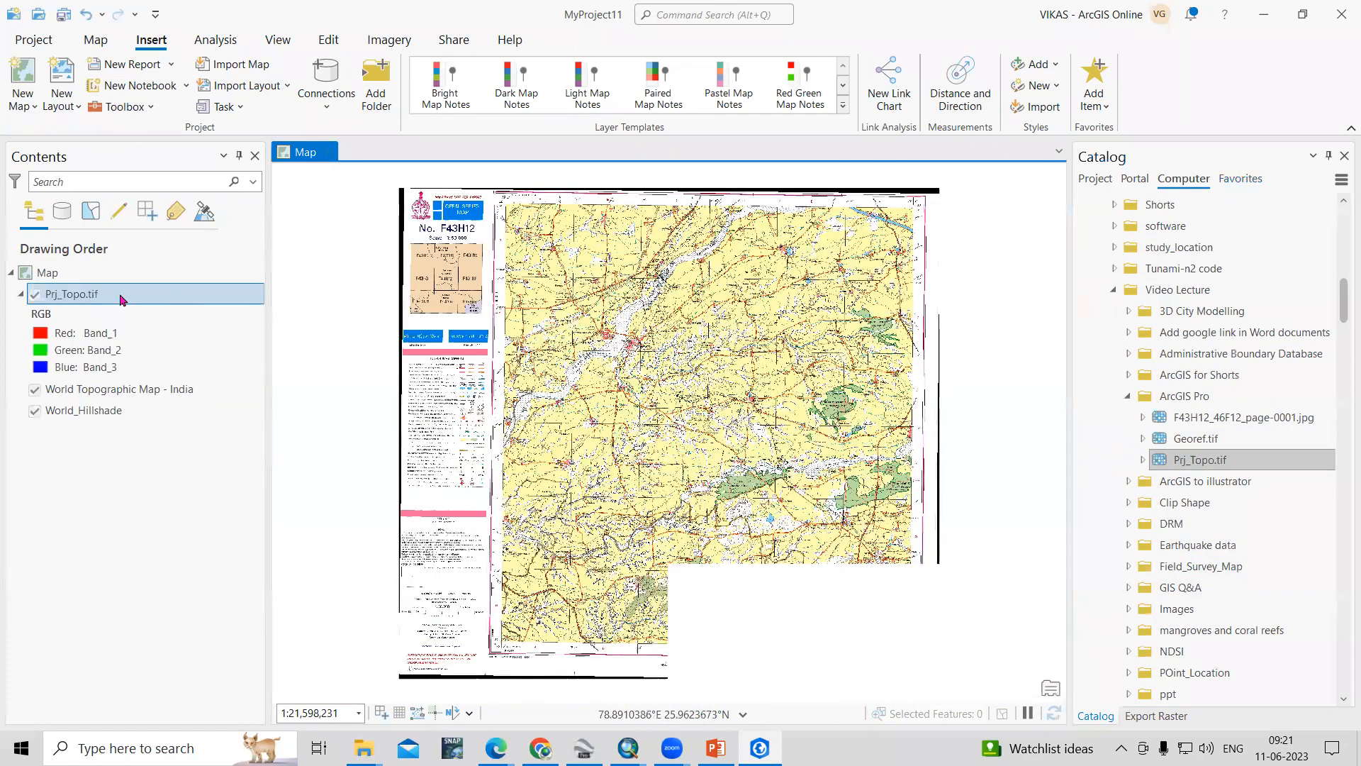
right_click(125, 328)
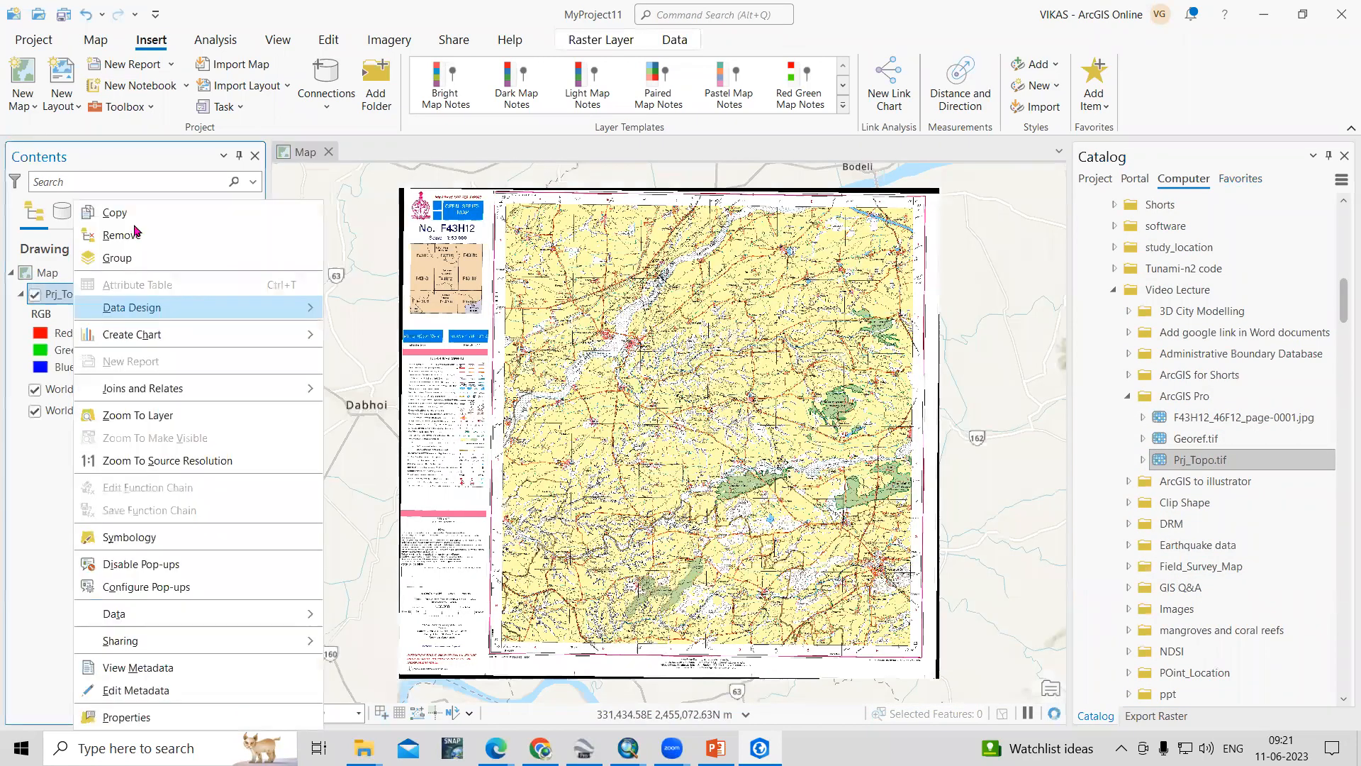
click(181, 415)
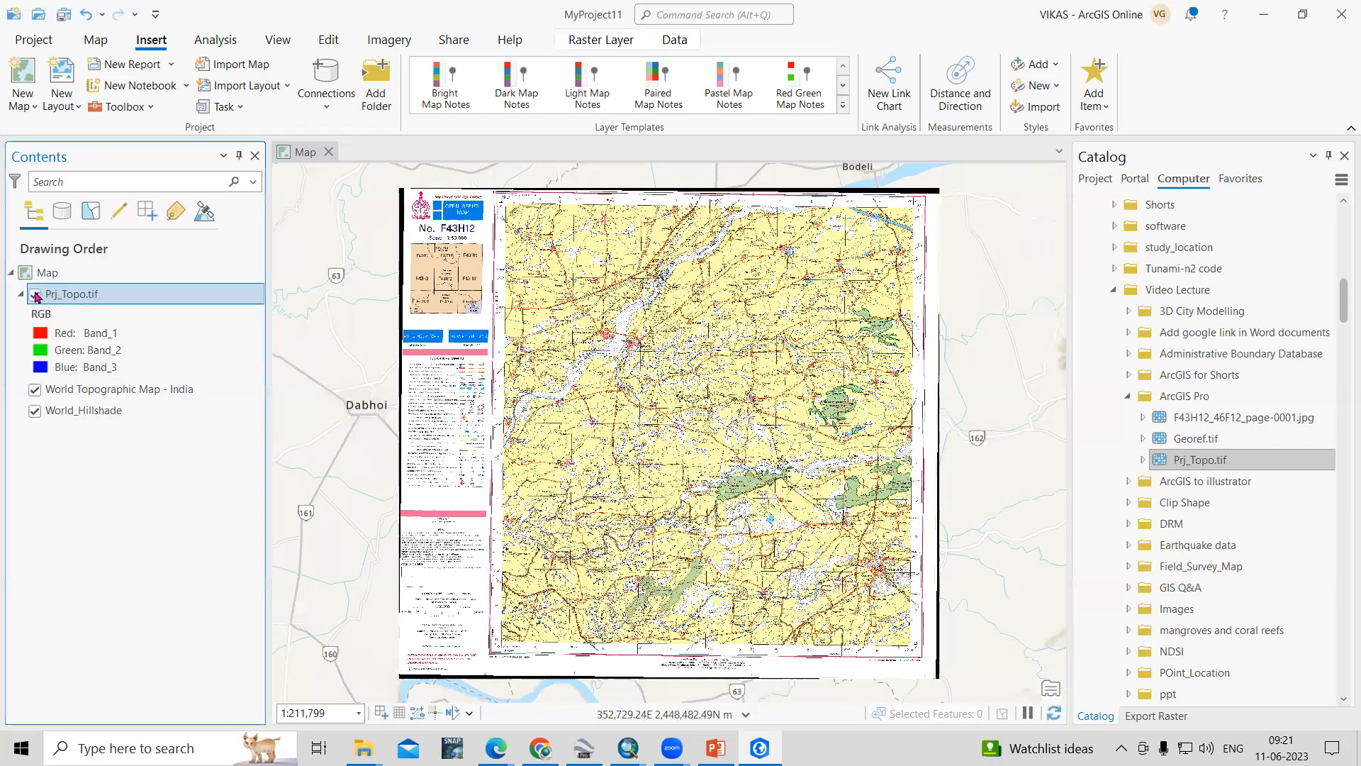
click(34, 294)
click(34, 294)
Add Georef.tif to the map and hide the Prj_Topo.tif layer to inspect the georeferenced sheet on its own.
drag(1223, 444, 780, 462)
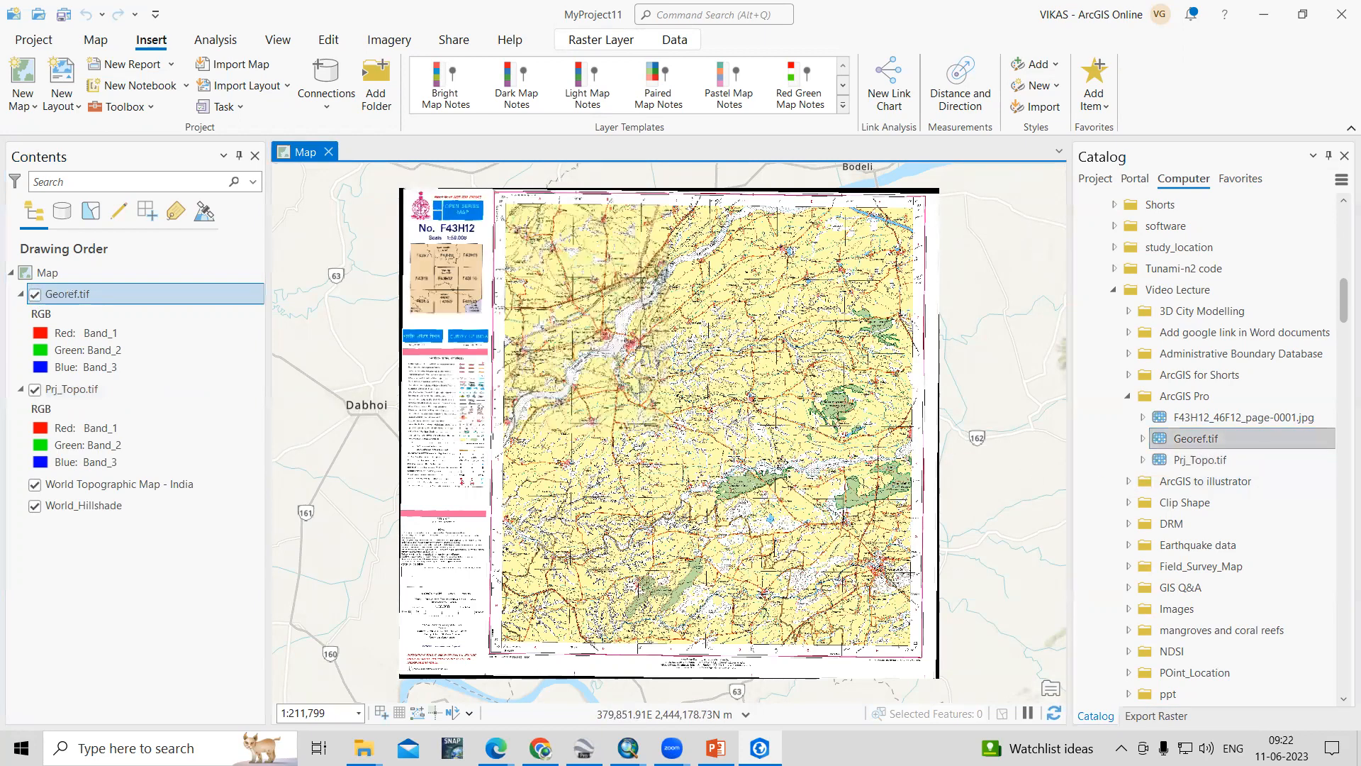
scroll(691, 262, up, 3)
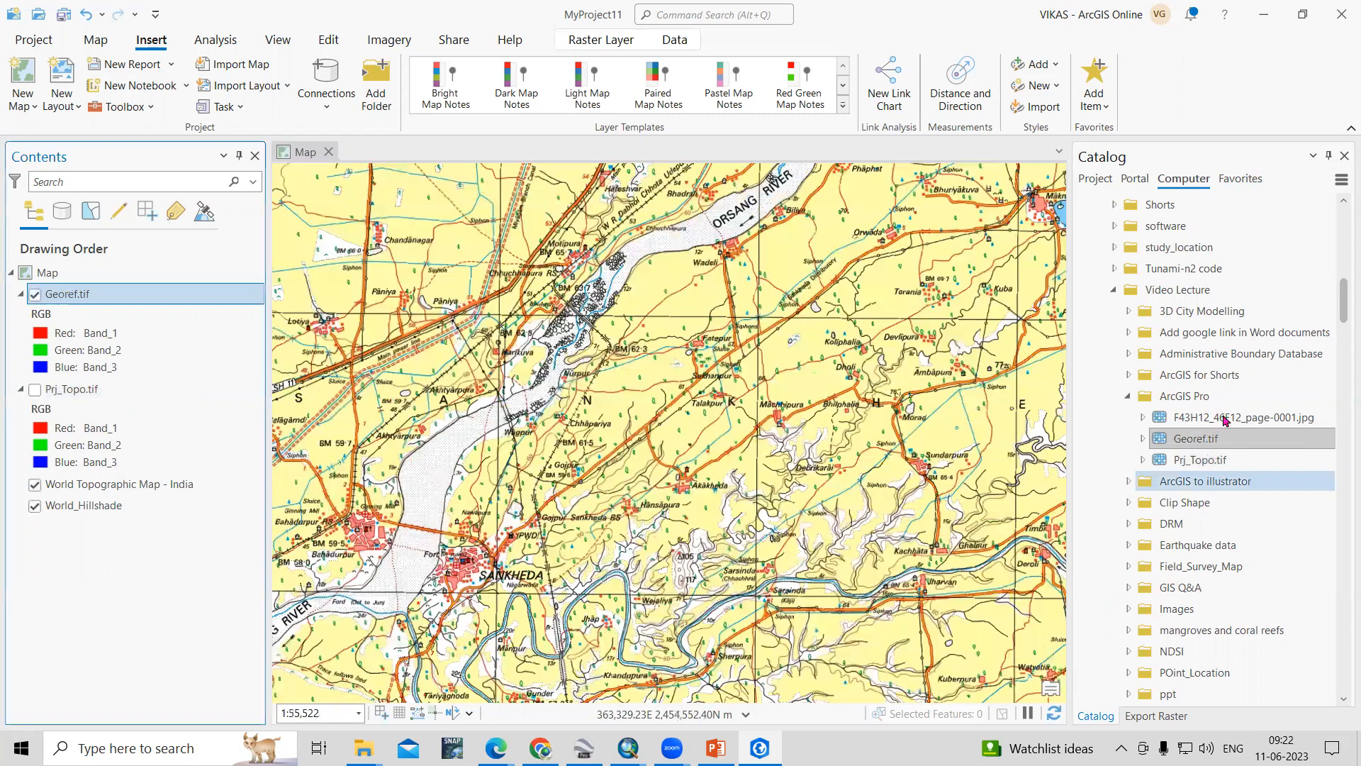
click(1194, 419)
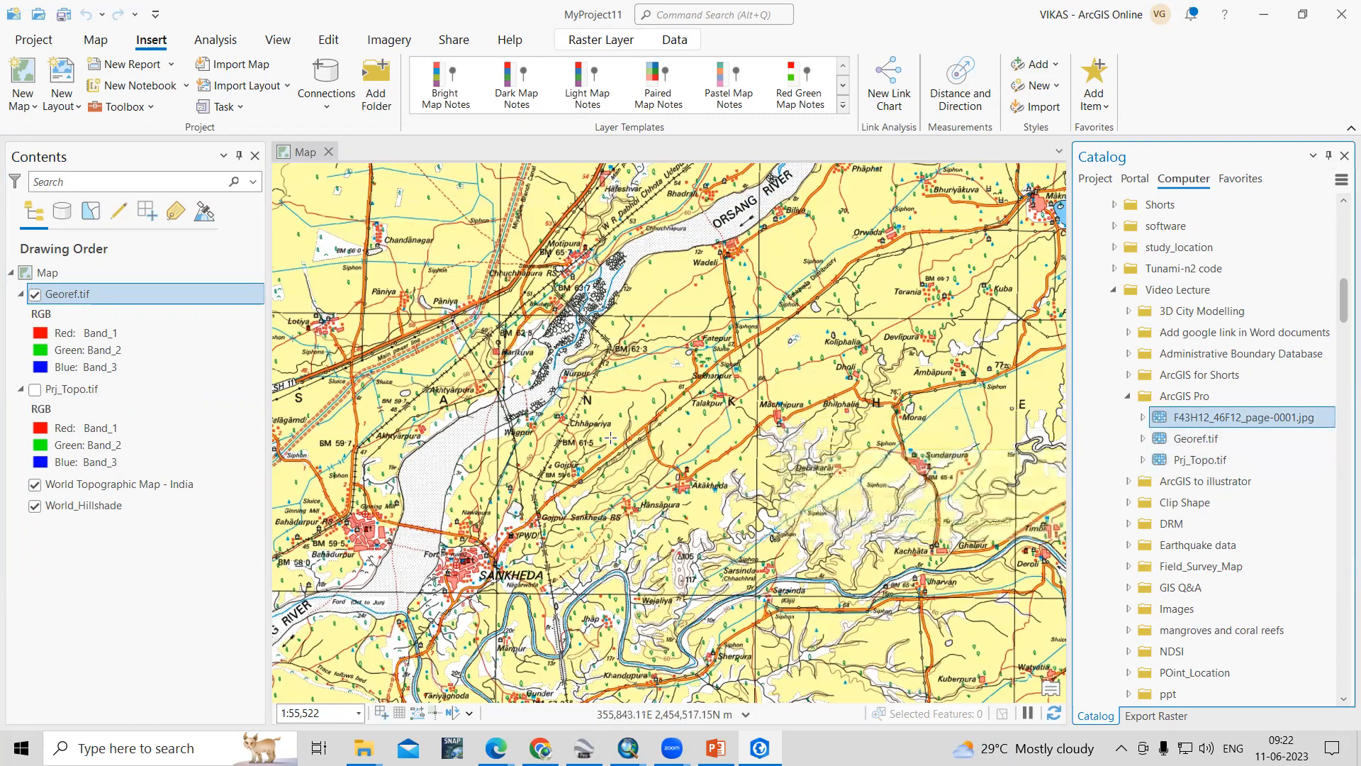
scroll(611, 438, down, 3)
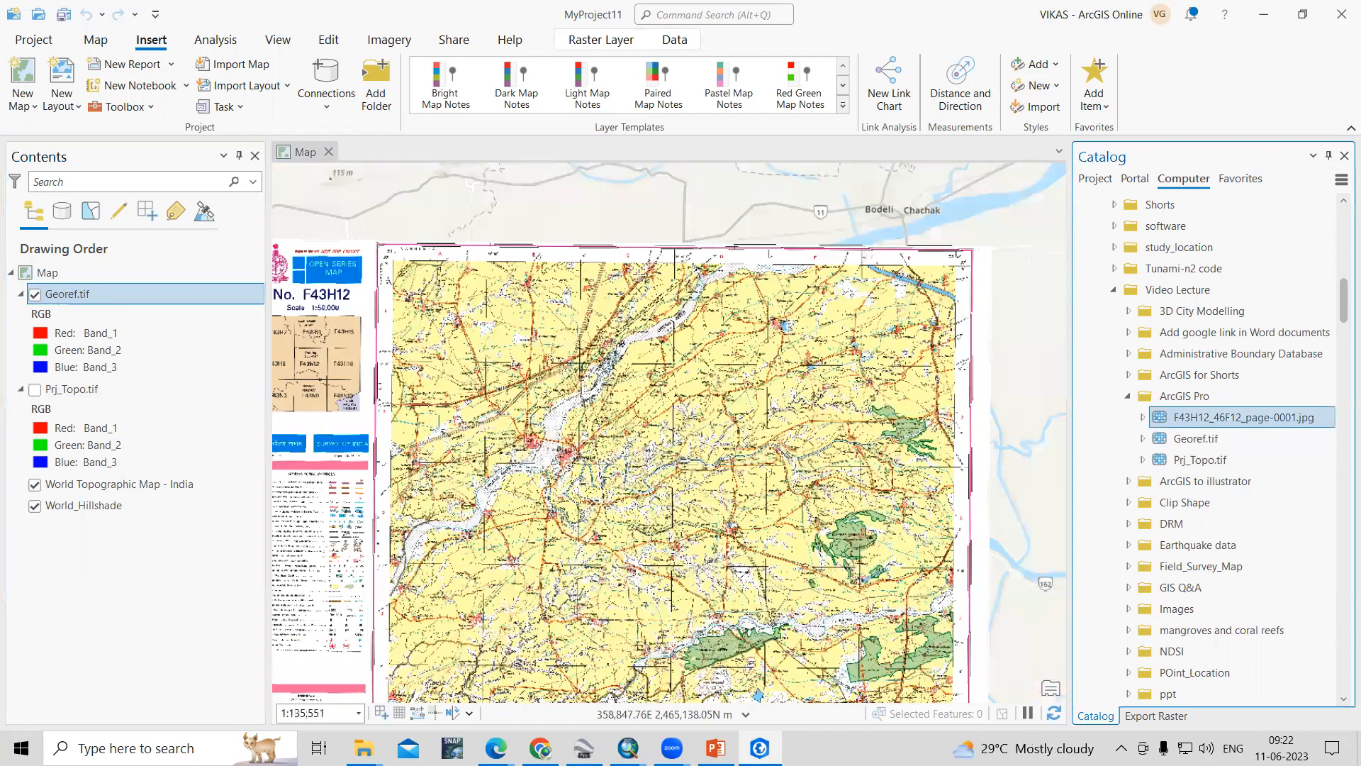
scroll(557, 429, up, 1)
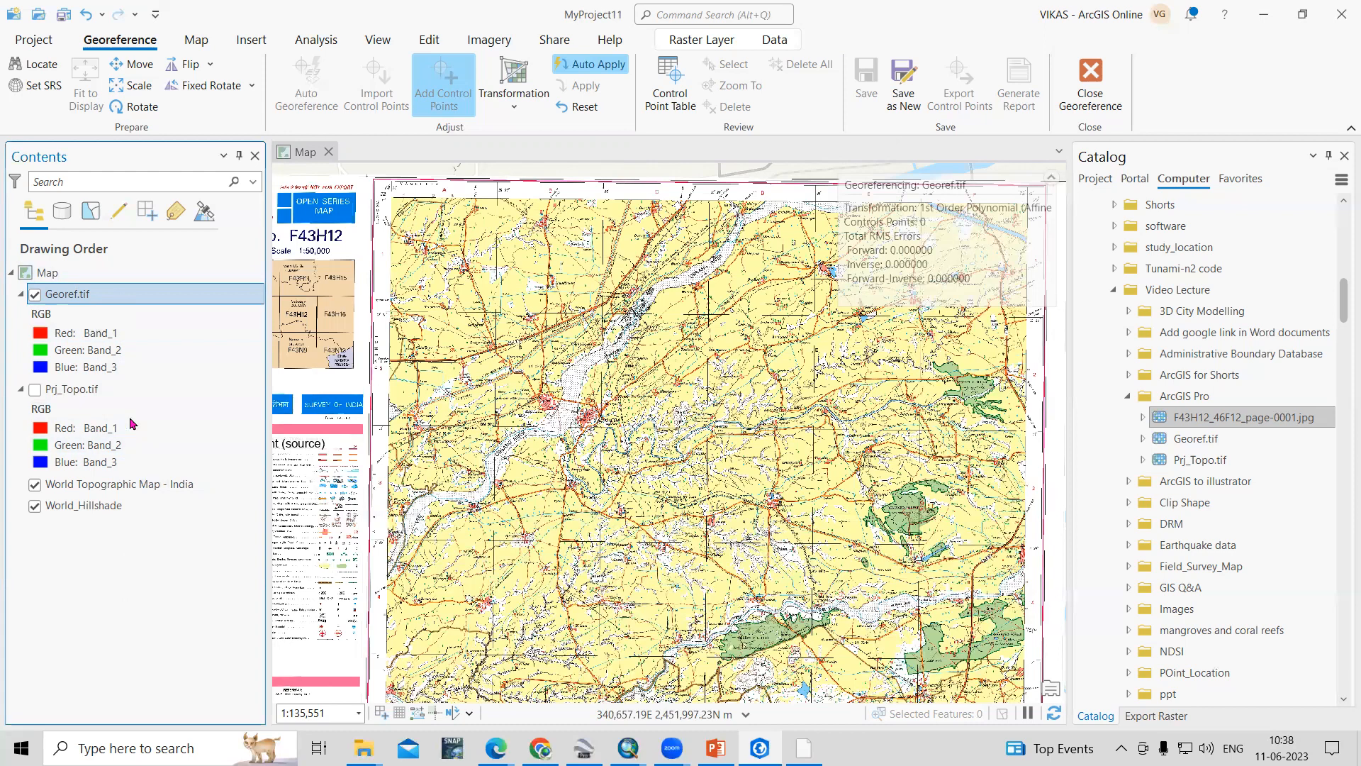
Check the spatial reference and angular unit of the Georef.tif layer in its source properties.
right_click(83, 300)
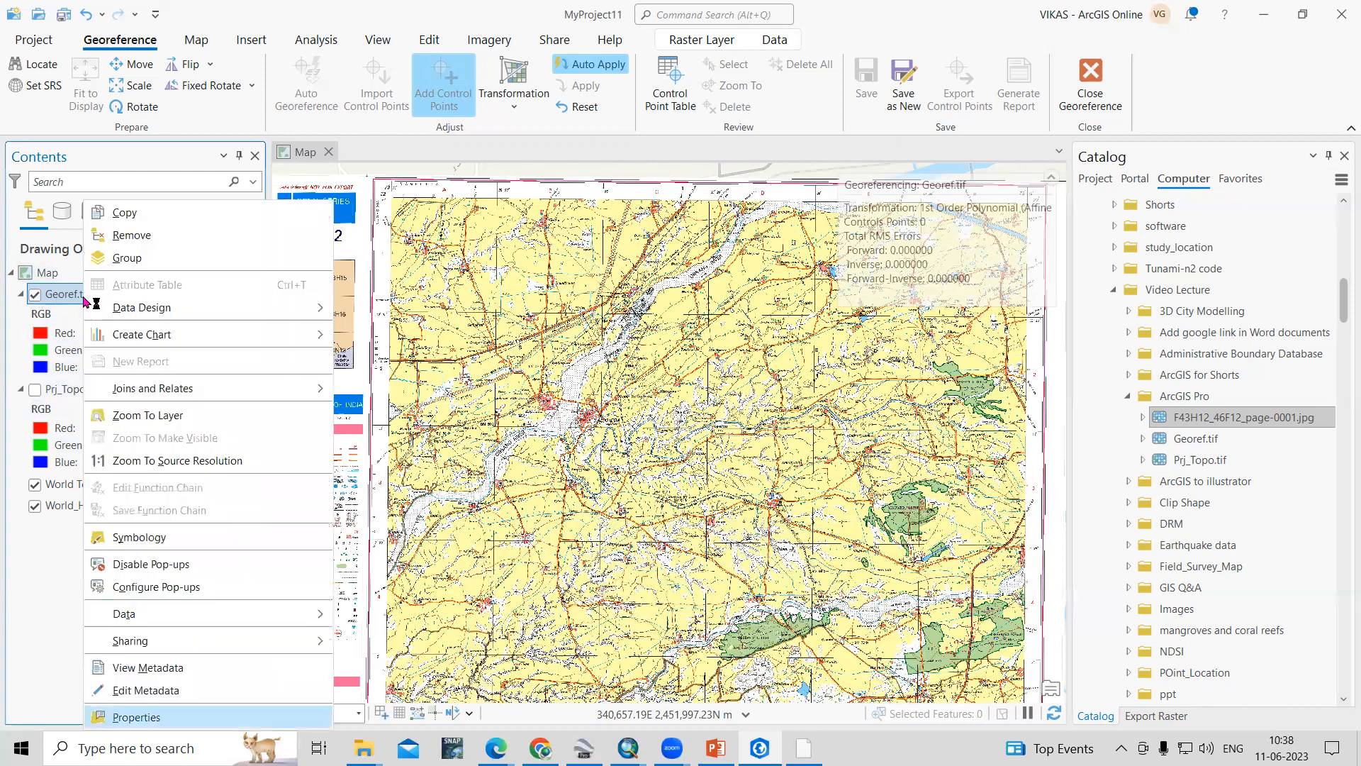
click(165, 719)
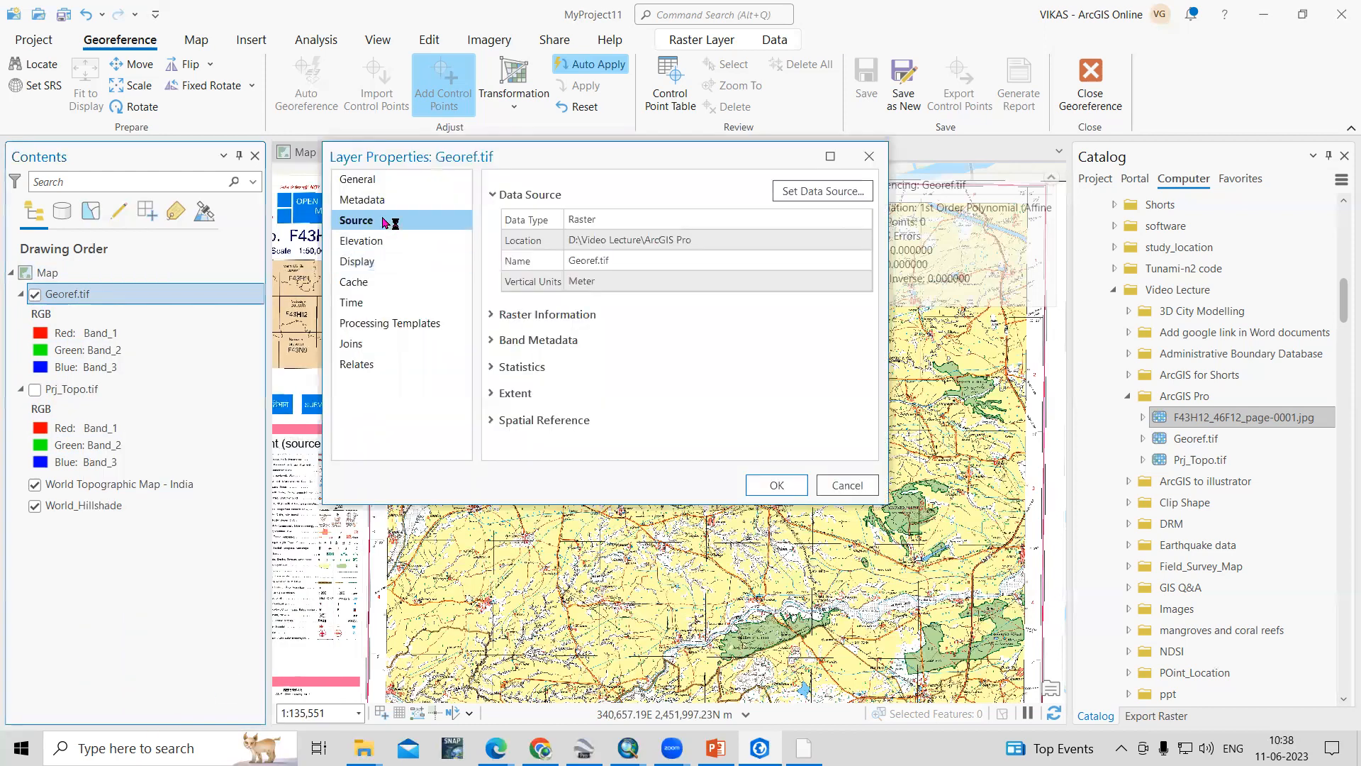
click(515, 420)
scroll(707, 333, down, 5)
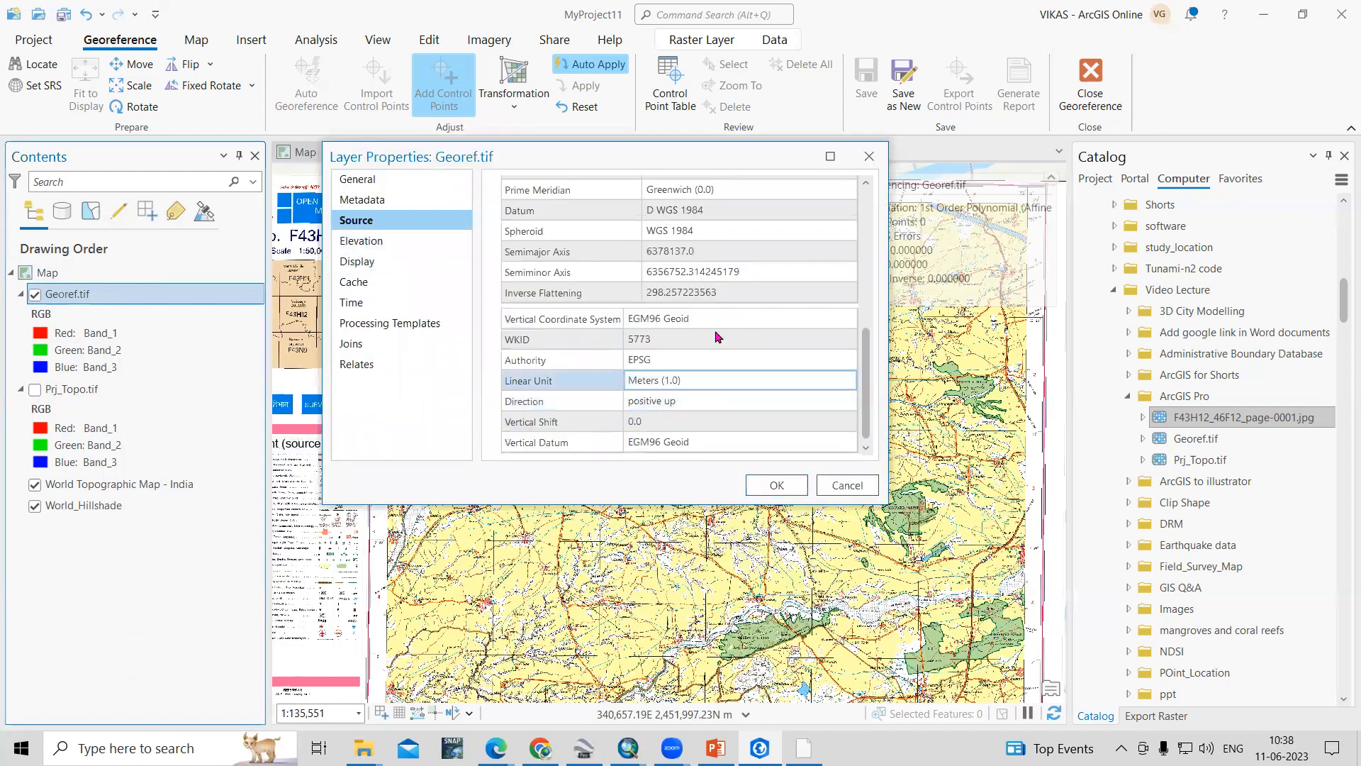
scroll(706, 333, up, 2)
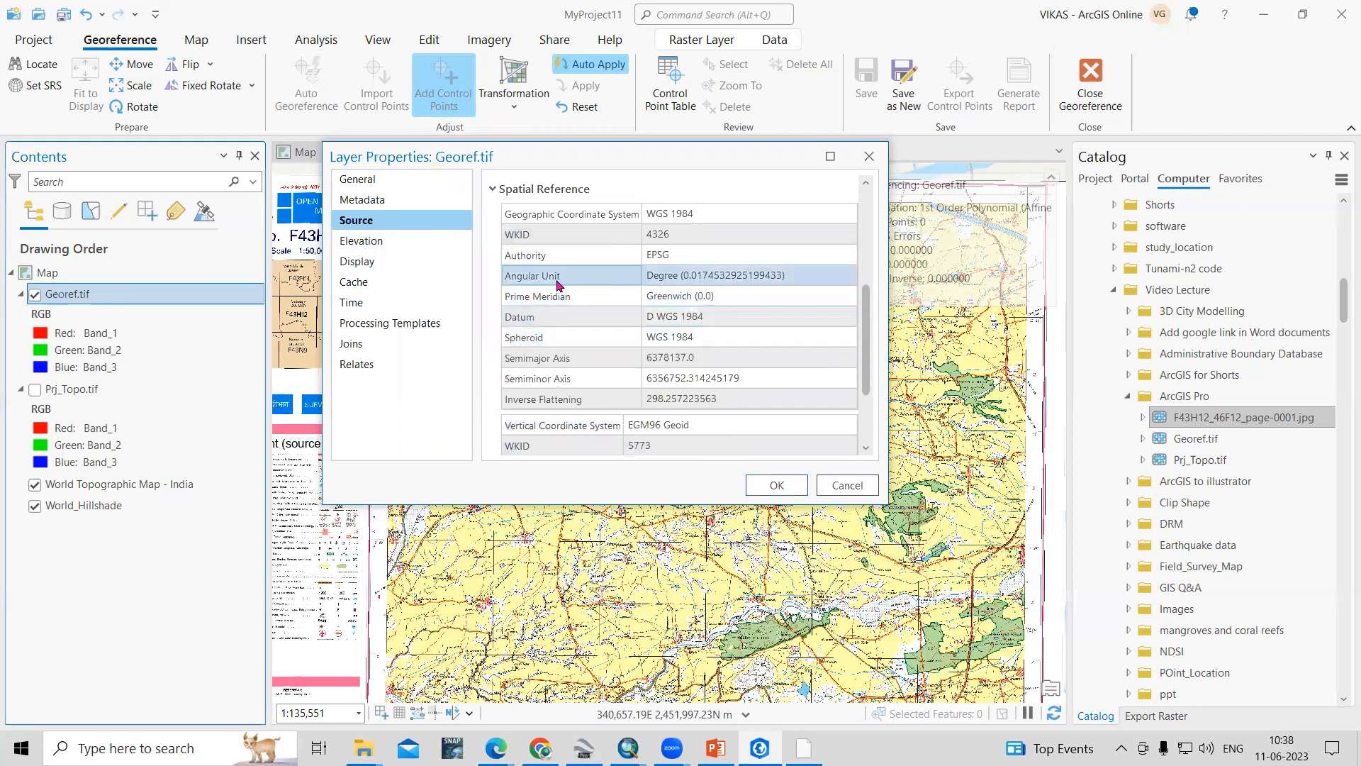
click(691, 280)
double_click(682, 276)
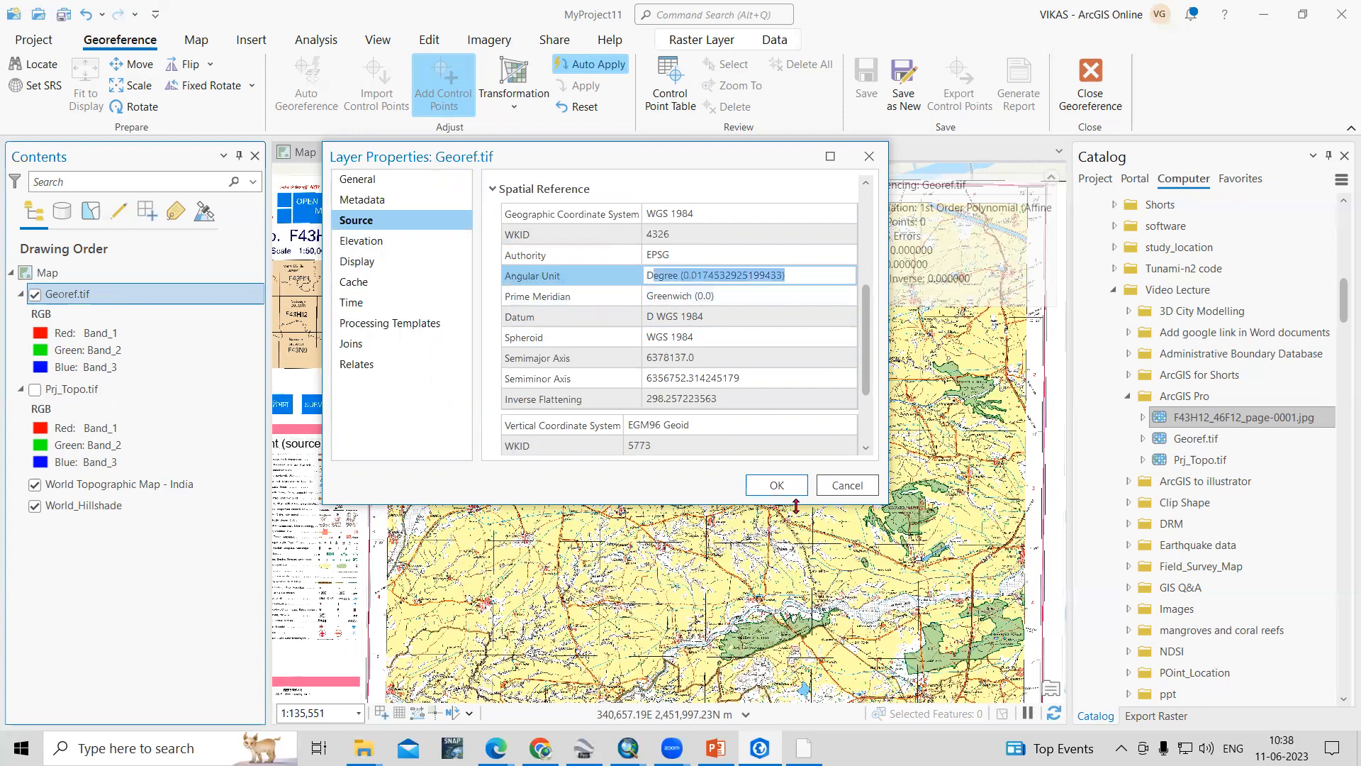
click(847, 485)
Show the Prj_Topo.tif layer and check the projected coordinate system and linear unit in its source properties.
click(34, 389)
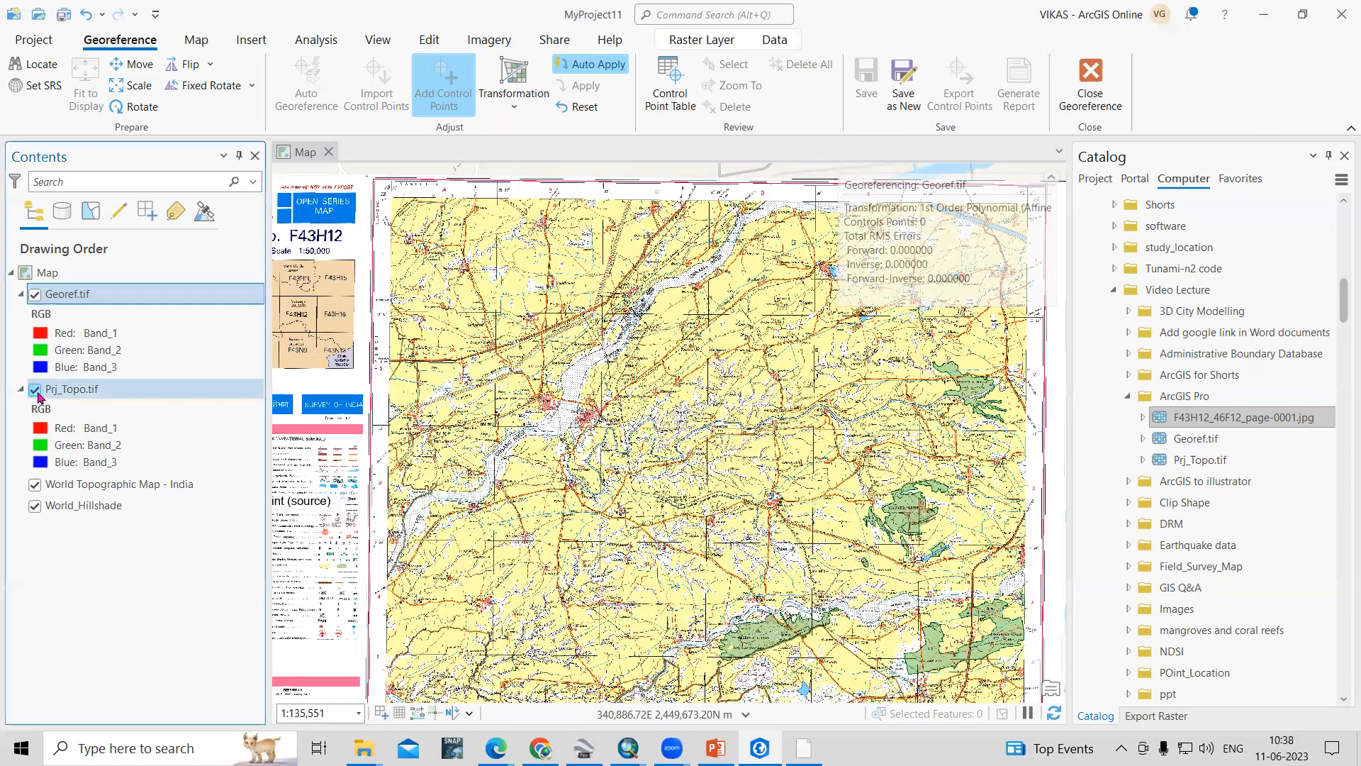
right_click(92, 394)
click(146, 518)
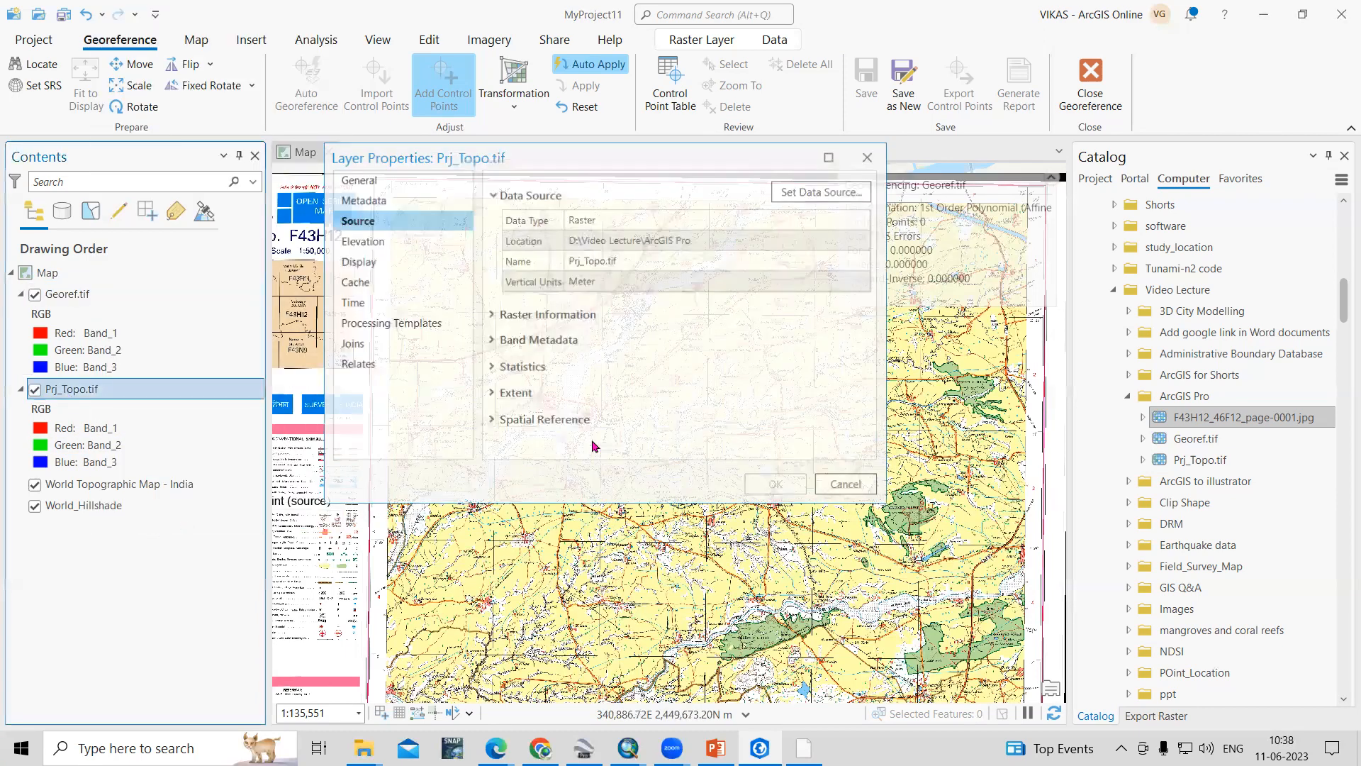
click(642, 412)
scroll(683, 400, down, 5)
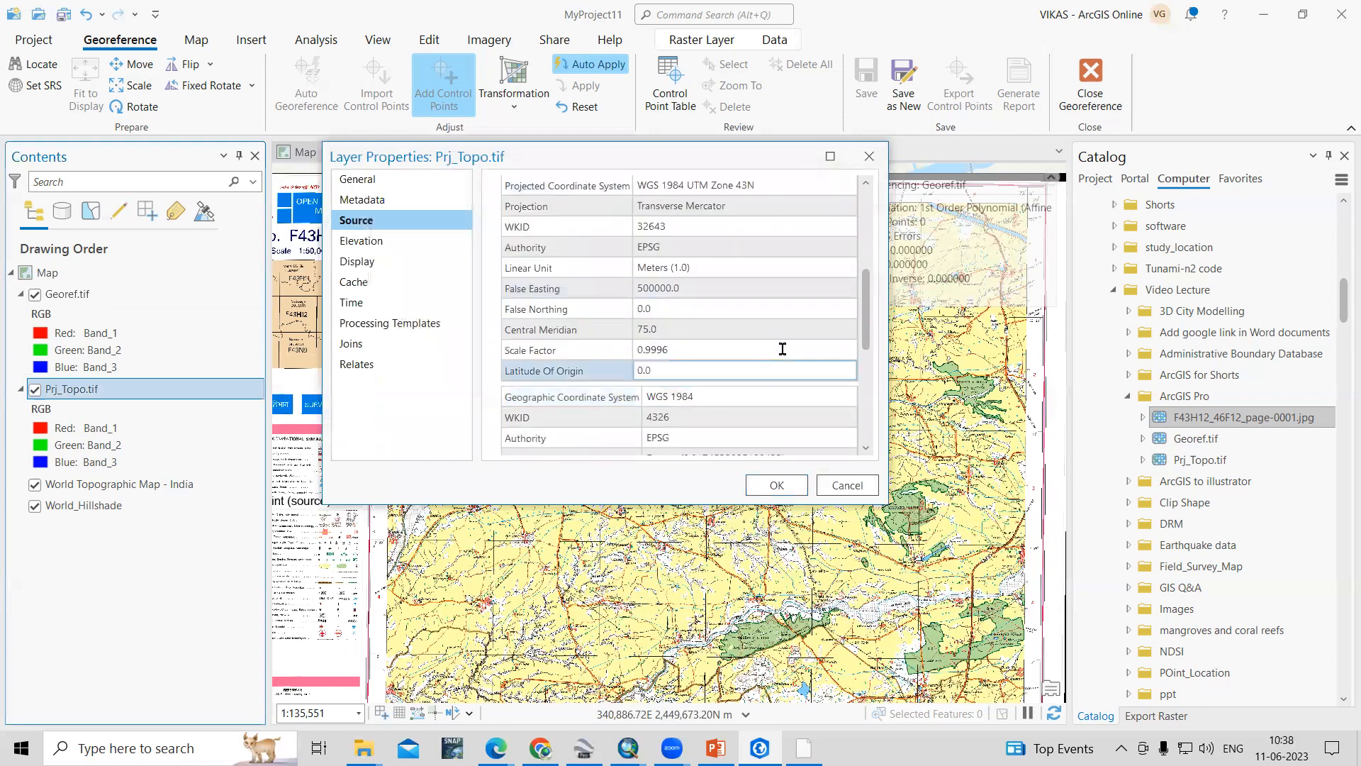
scroll(722, 333, up, 2)
drag(637, 375, 703, 376)
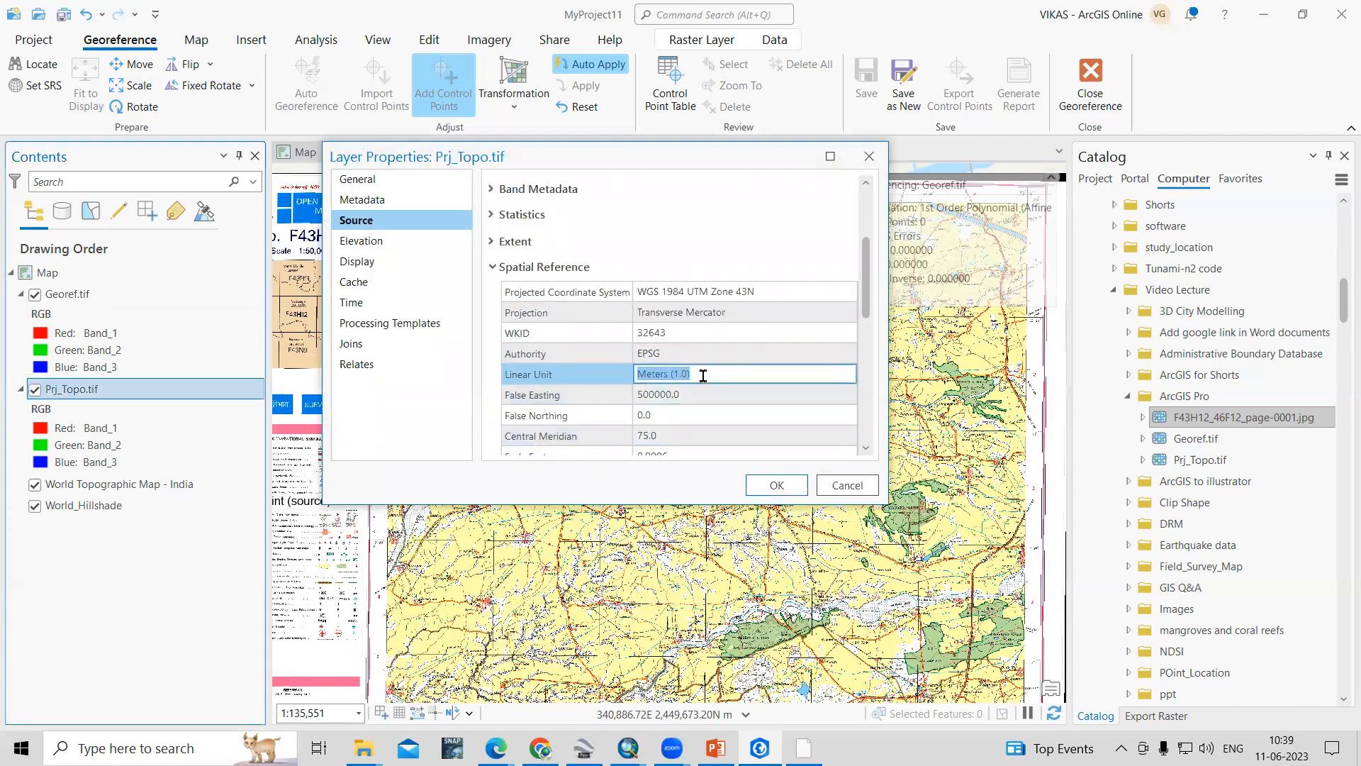
click(703, 376)
drag(743, 375, 646, 374)
click(712, 373)
click(837, 488)
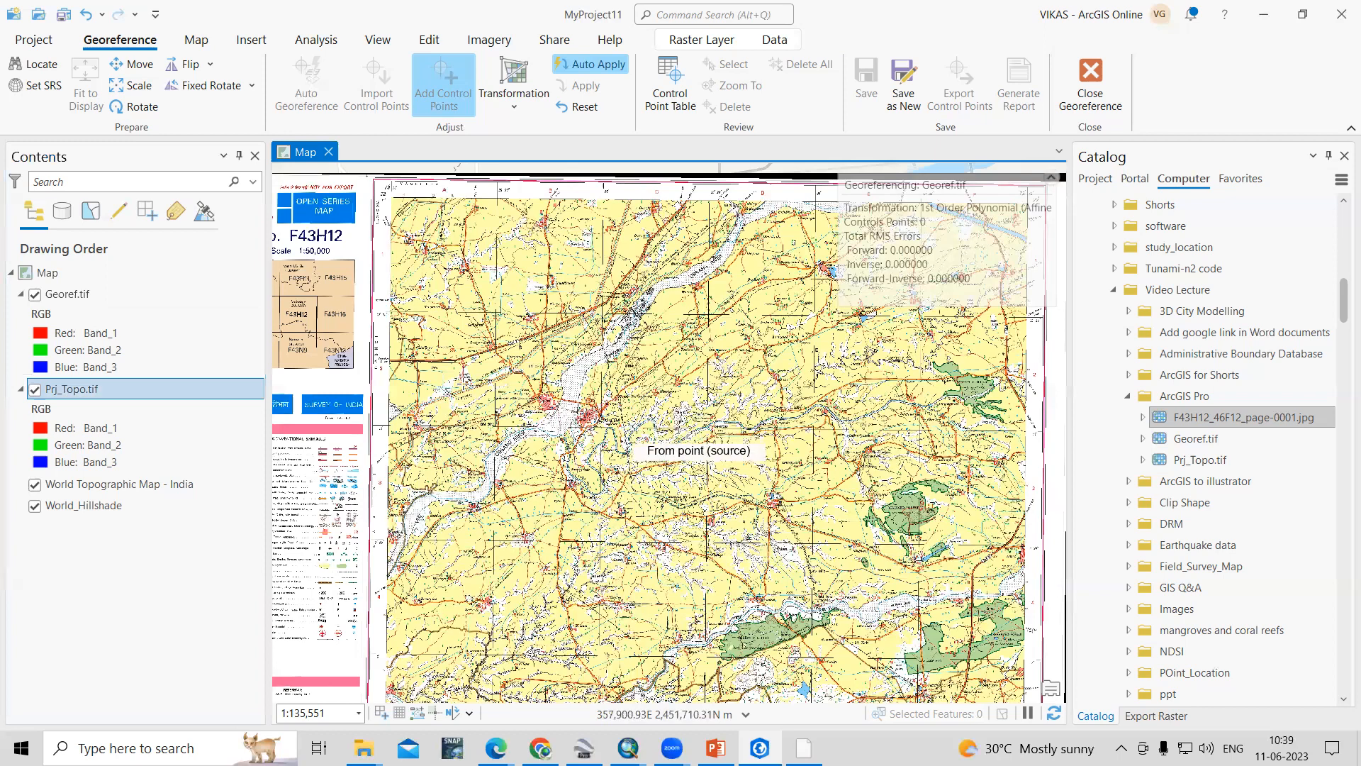
Start a georeferencing session for the Georef.tif layer.
right_click(87, 301)
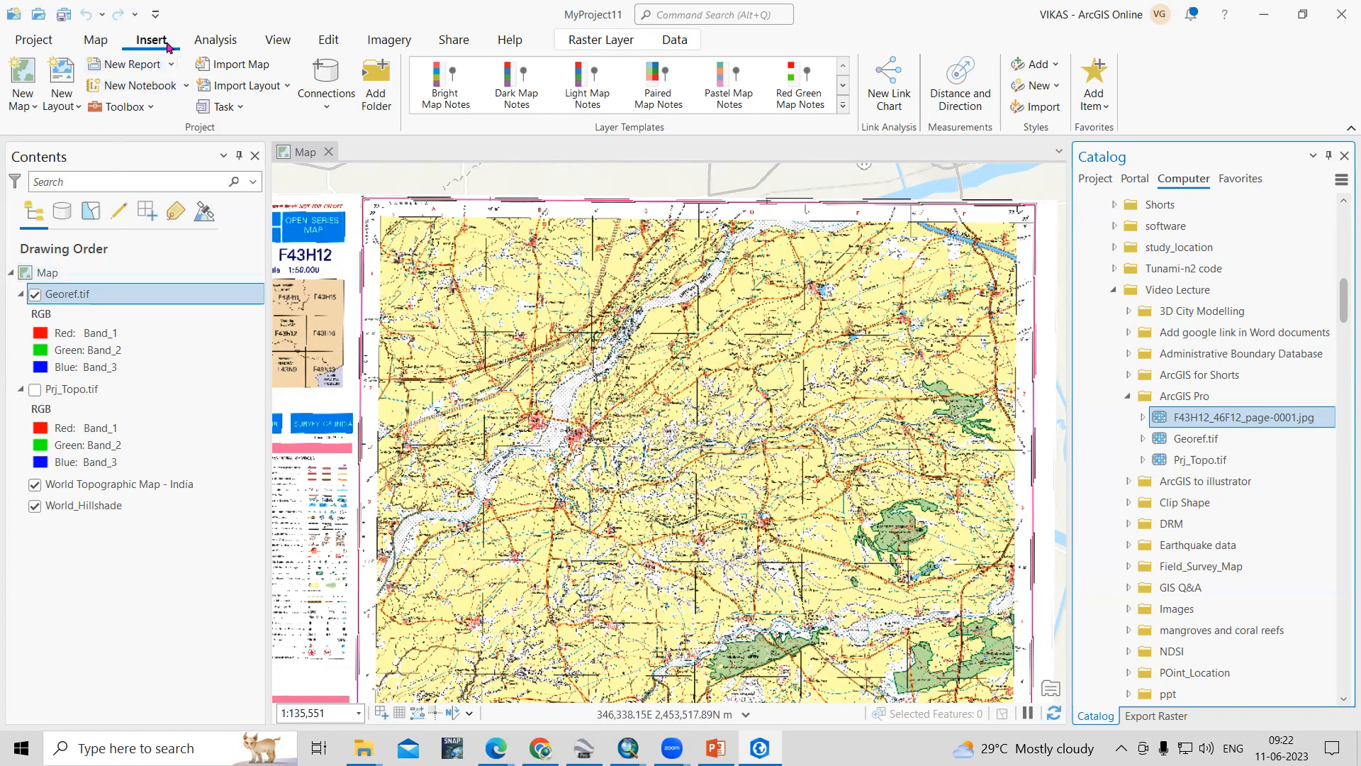
click(112, 44)
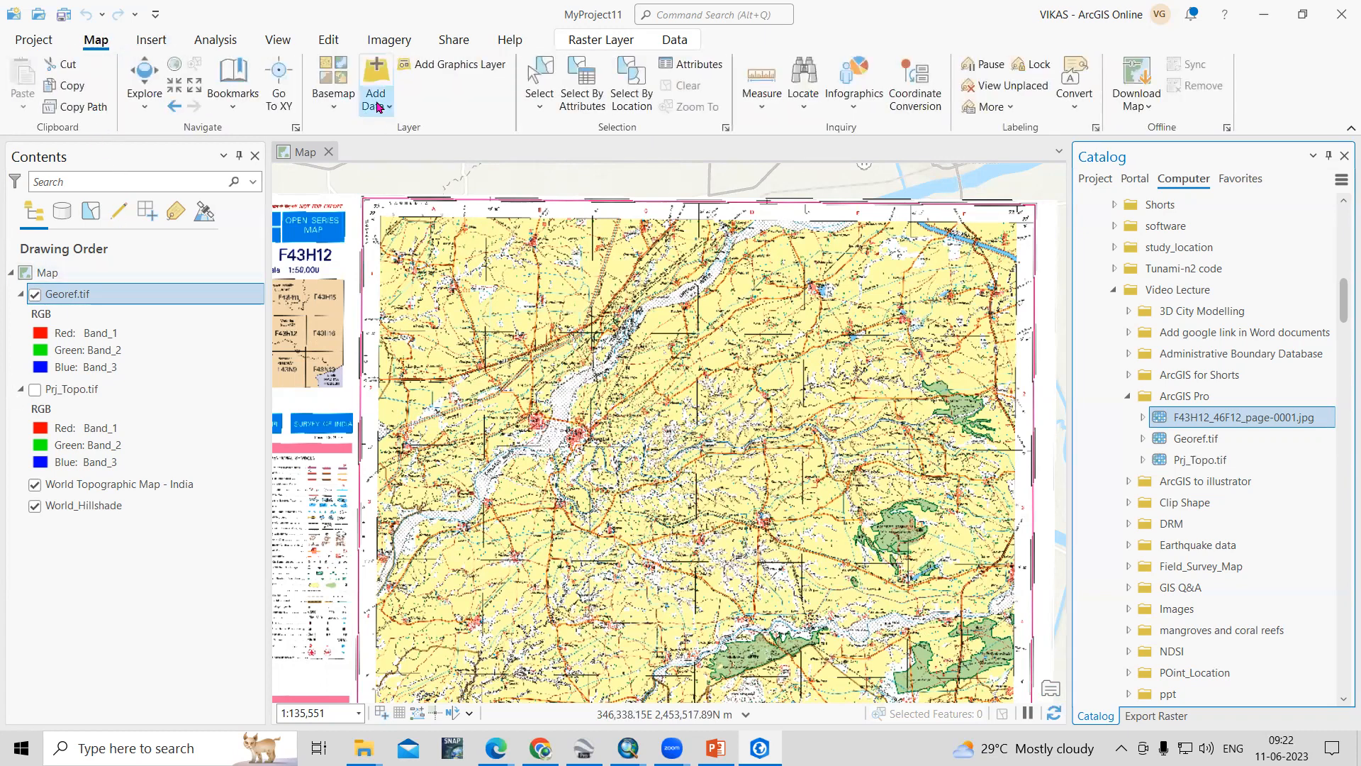
click(380, 107)
click(121, 642)
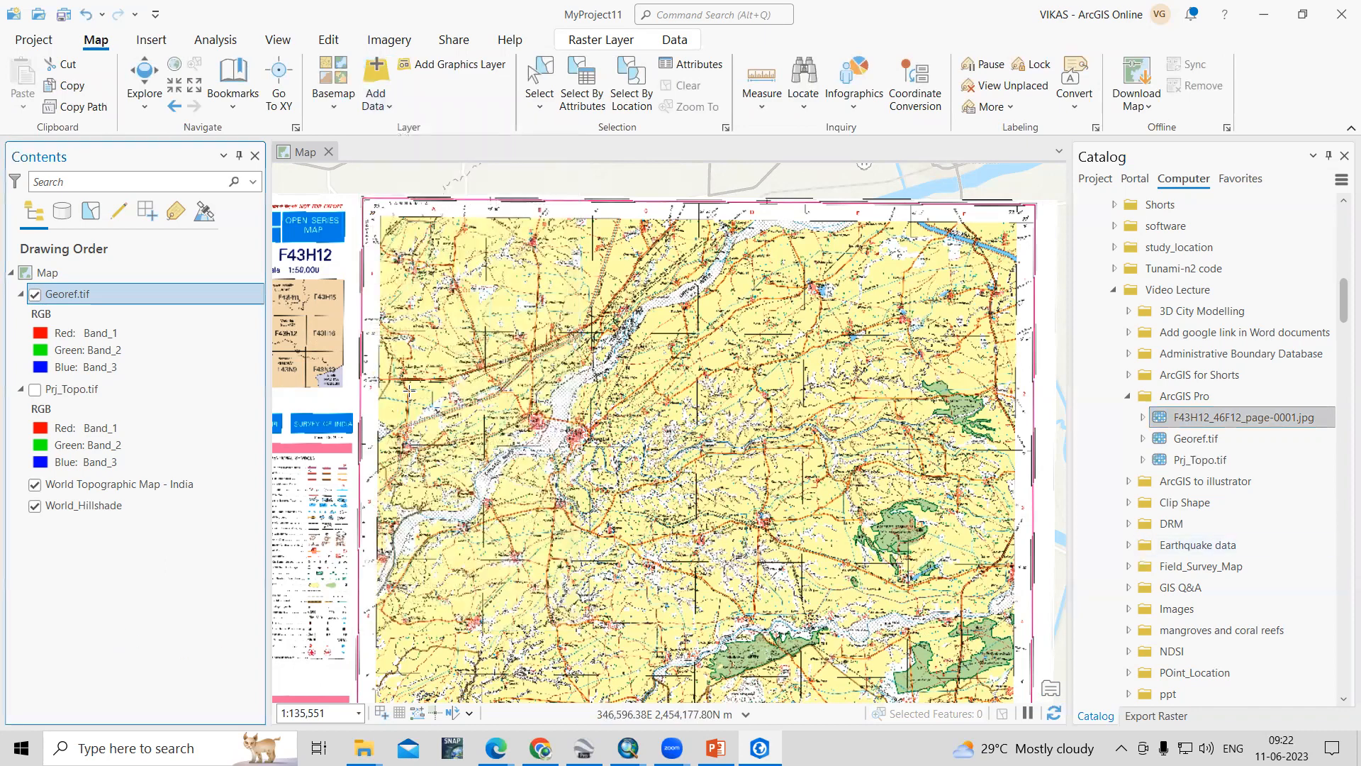
click(389, 39)
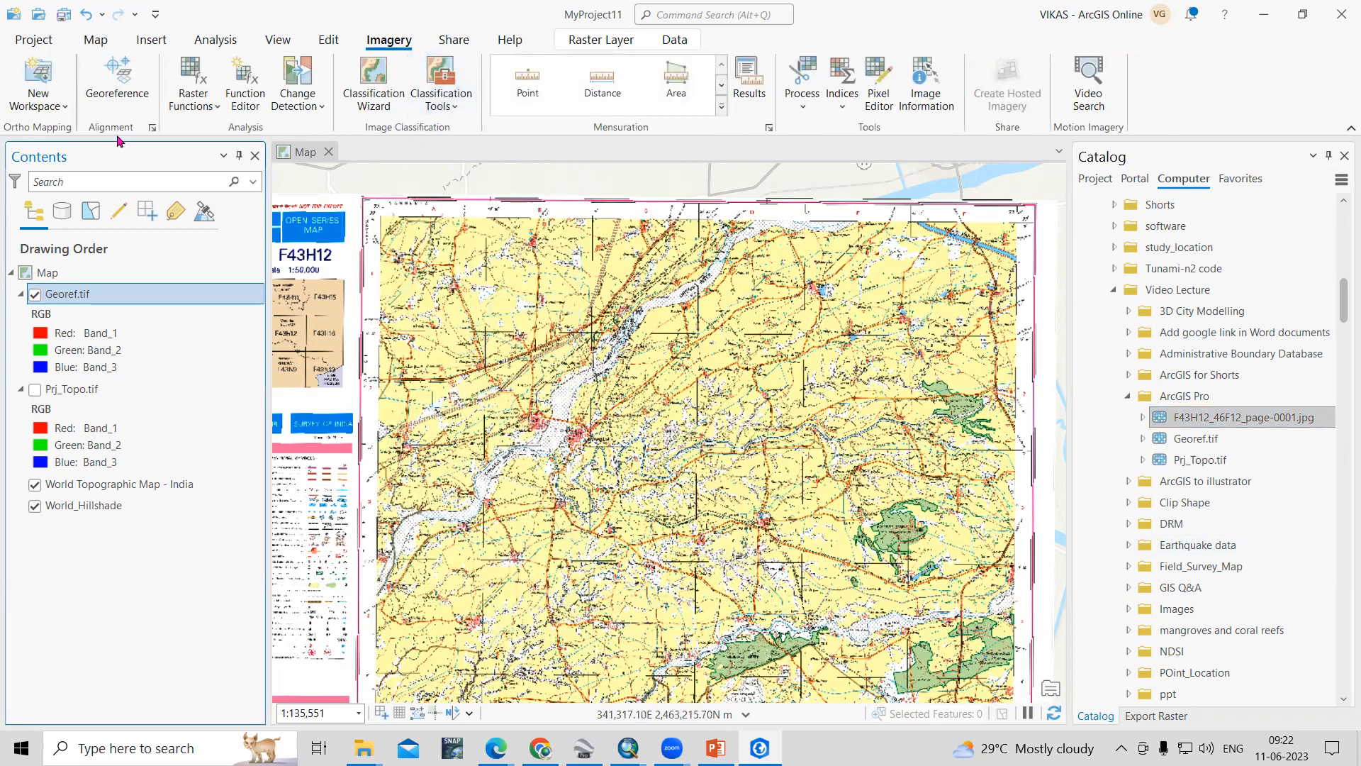
click(110, 93)
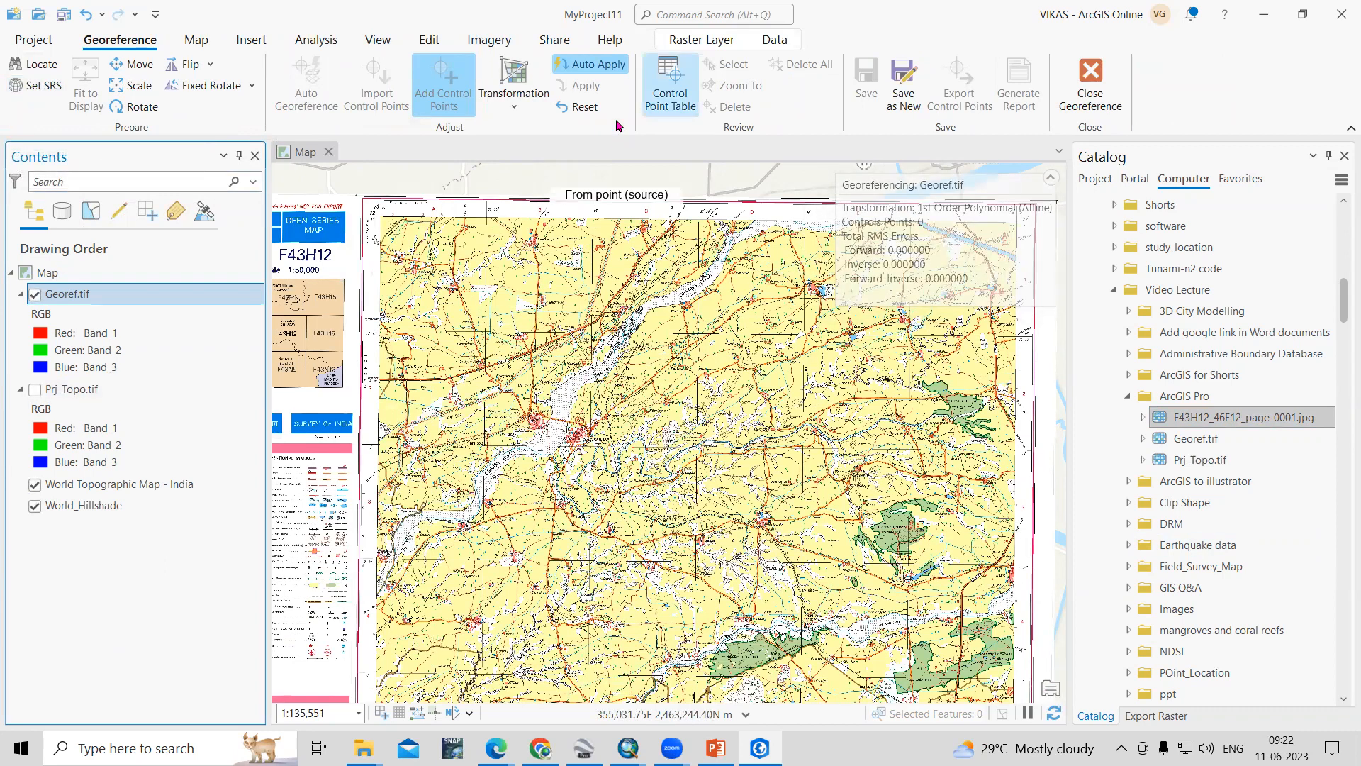
View the control point table of Georef.tif, close it and return to the Add Control Points tool.
click(671, 83)
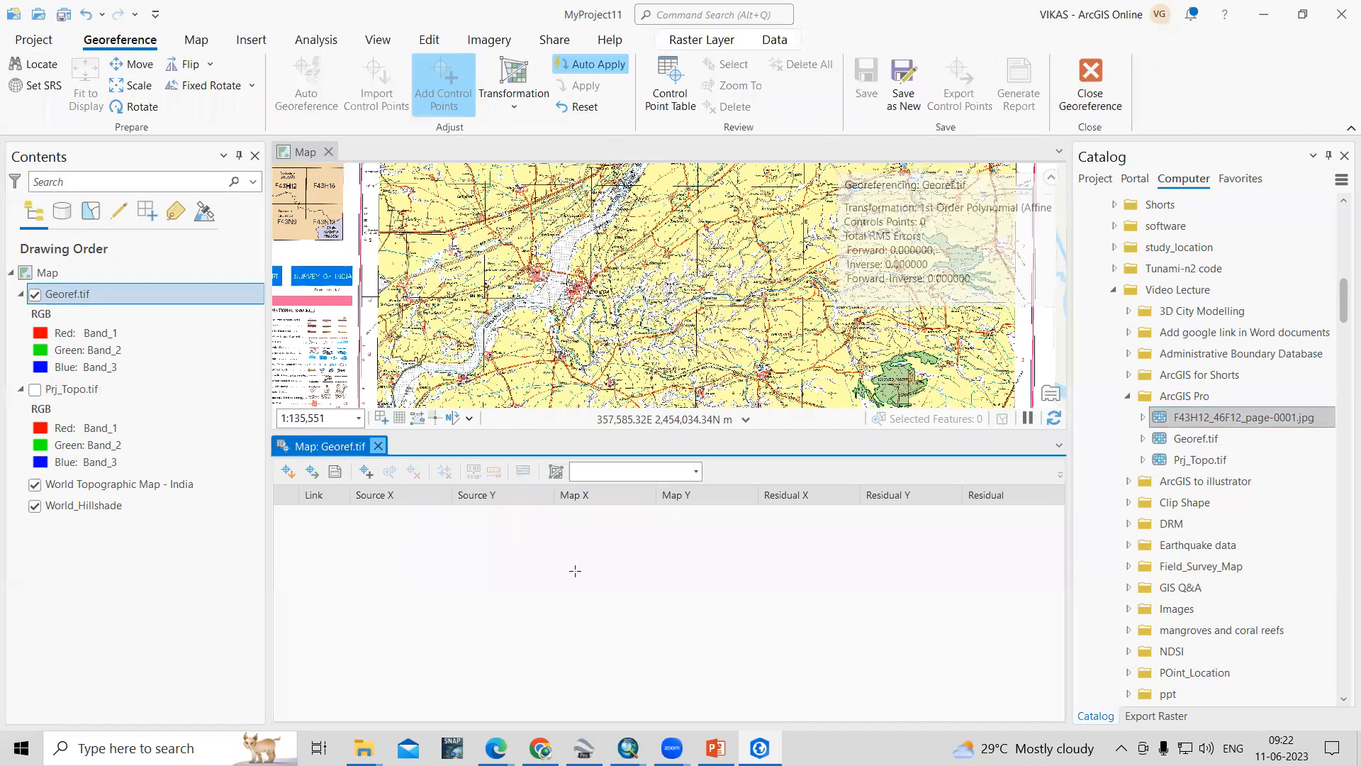
click(378, 446)
click(443, 84)
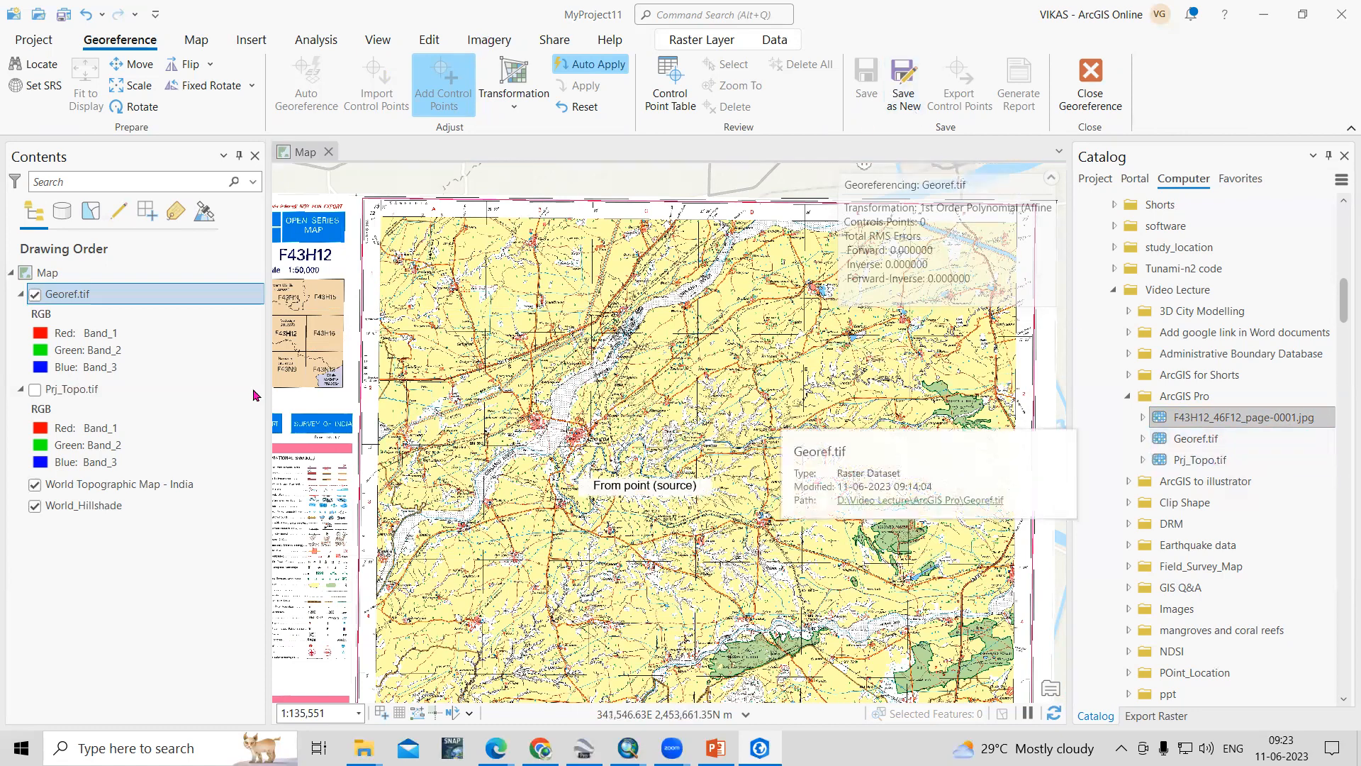
right_click(97, 296)
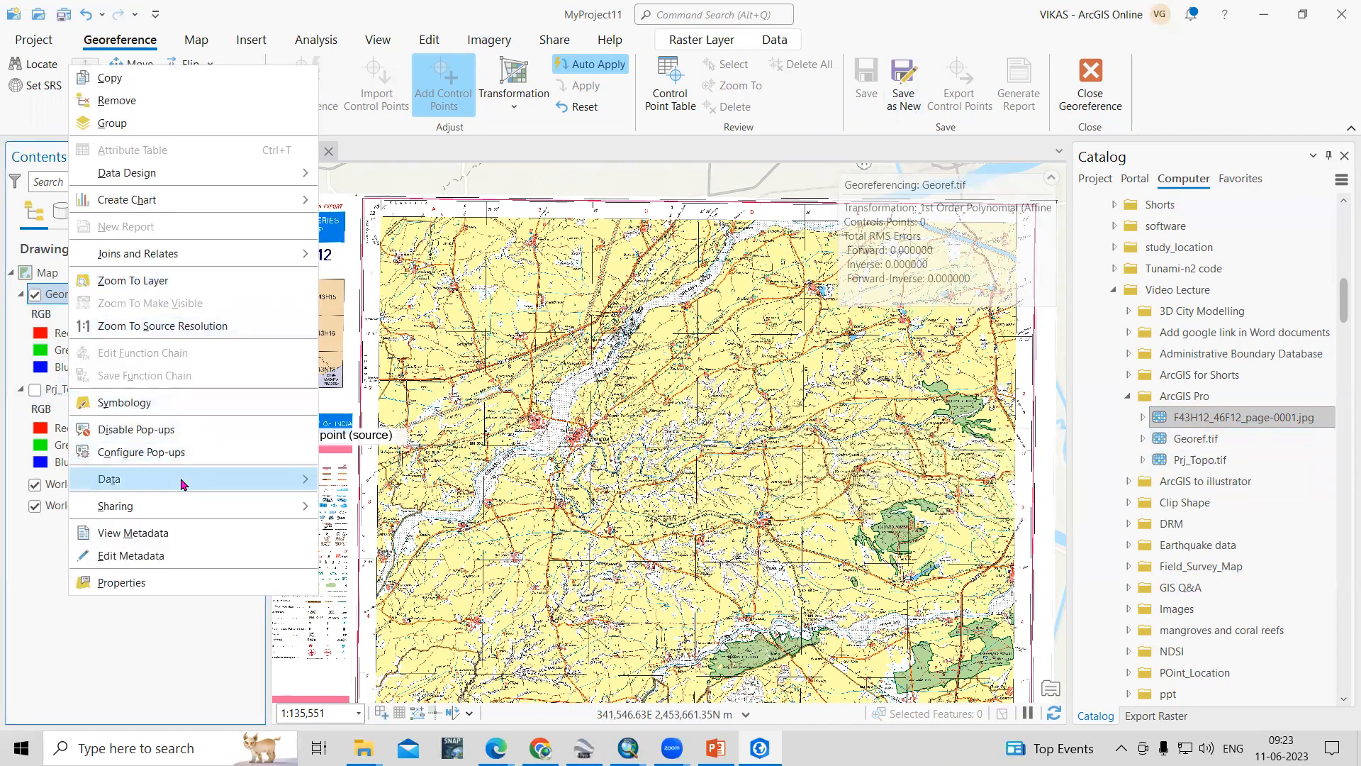
mouse_move(309, 478)
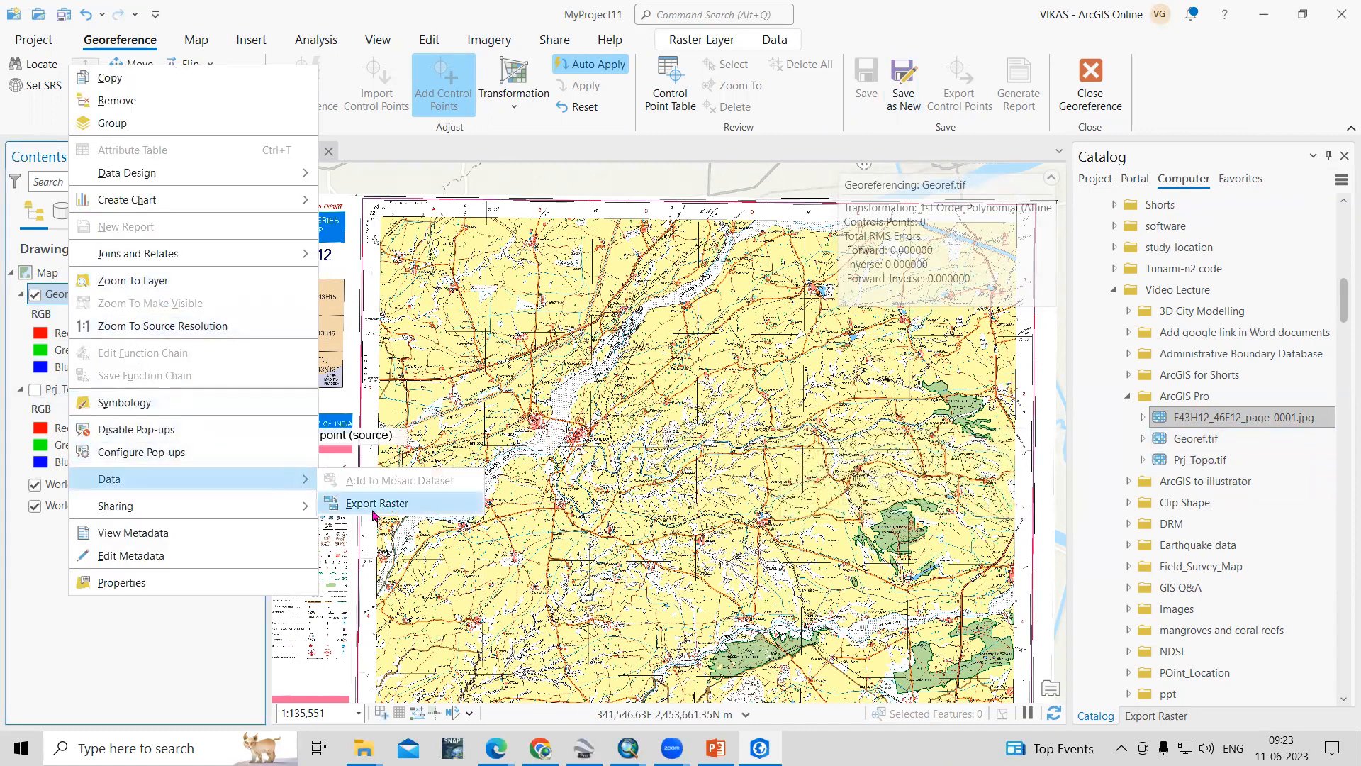
click(118, 670)
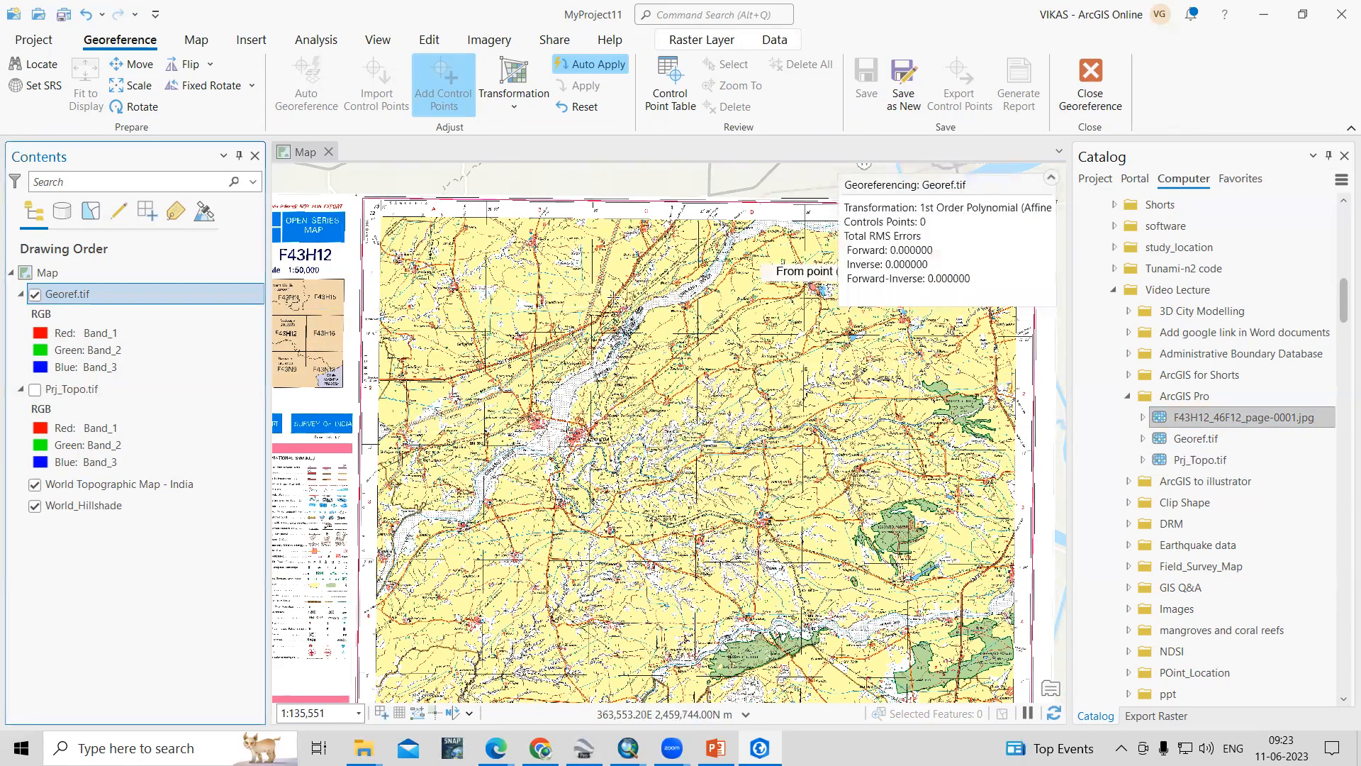
scroll(512, 290, down, 1)
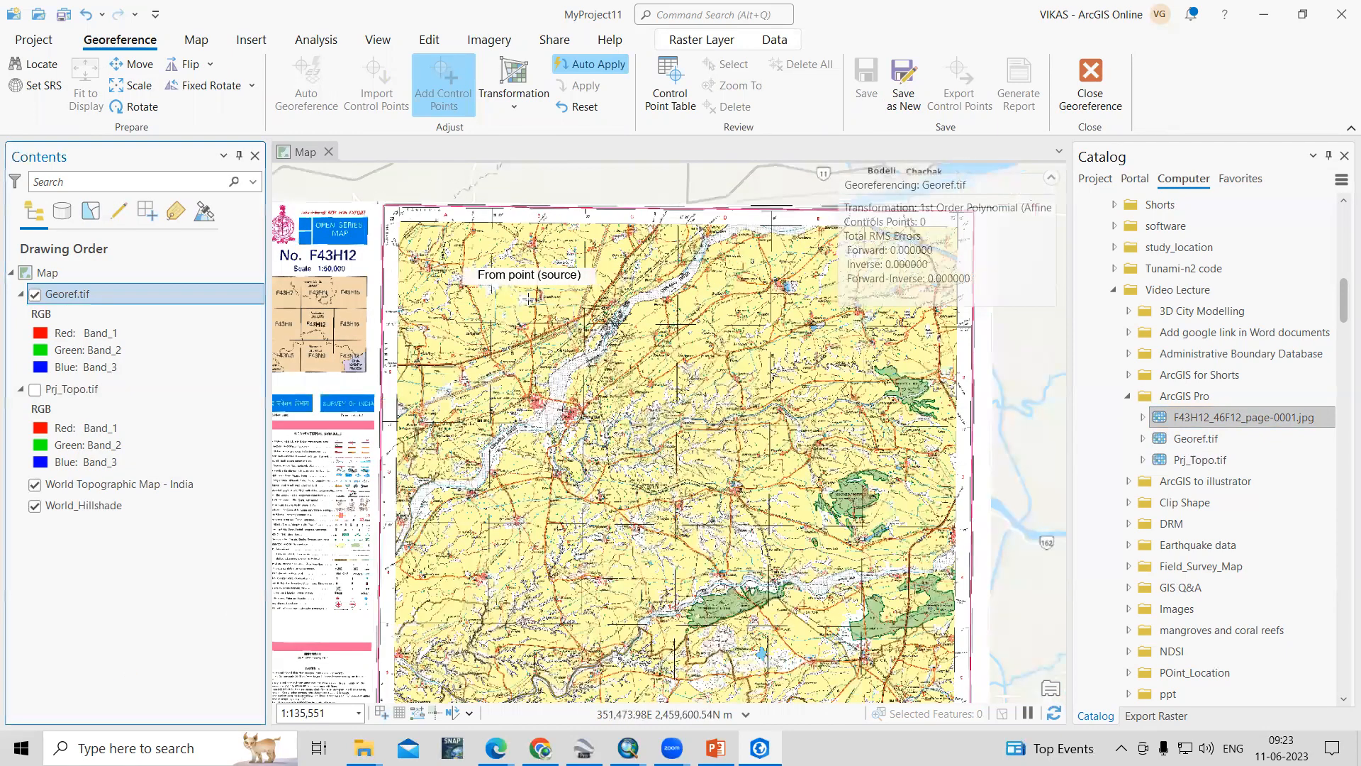
scroll(556, 301, up, 1)
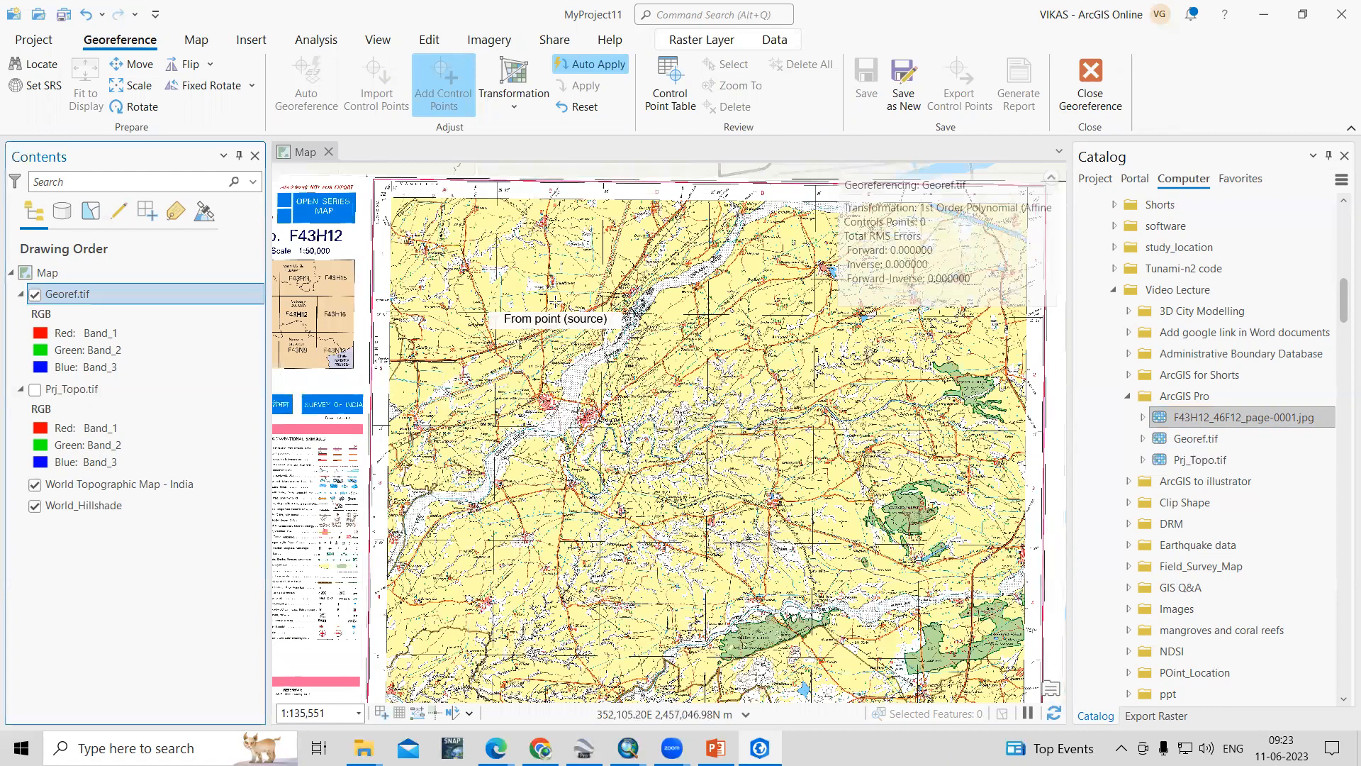